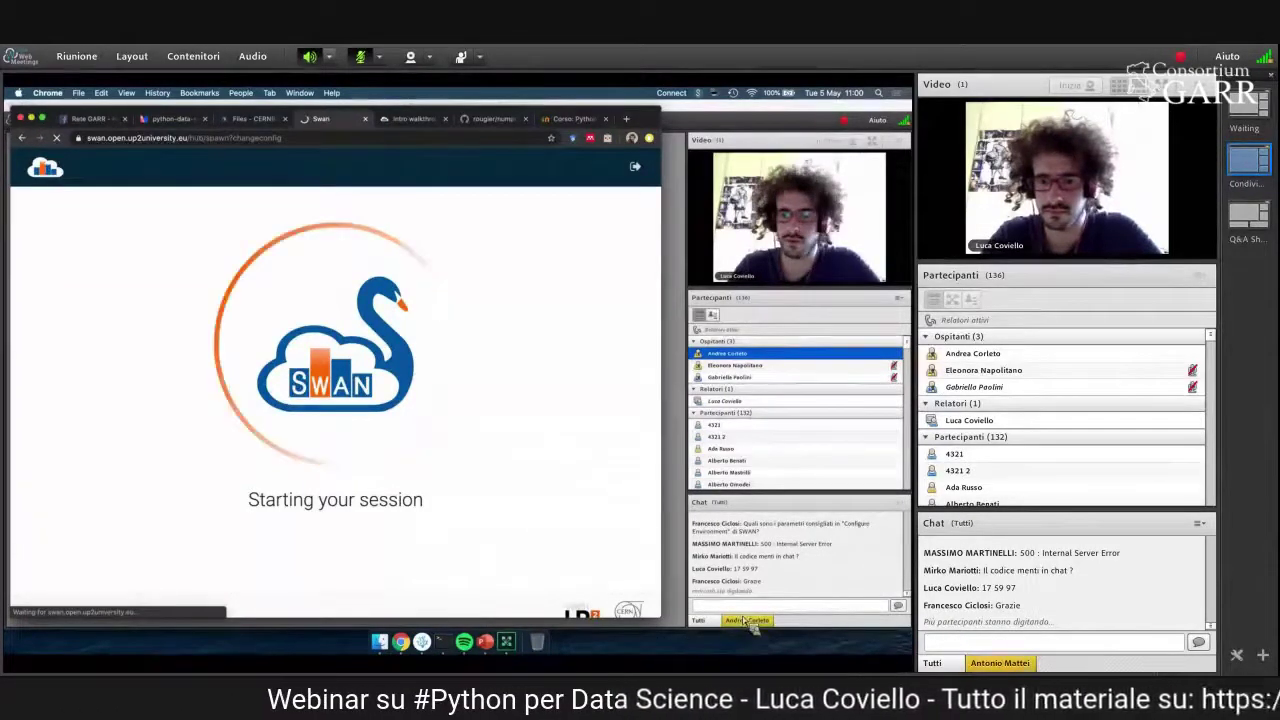
left_click(703, 621)
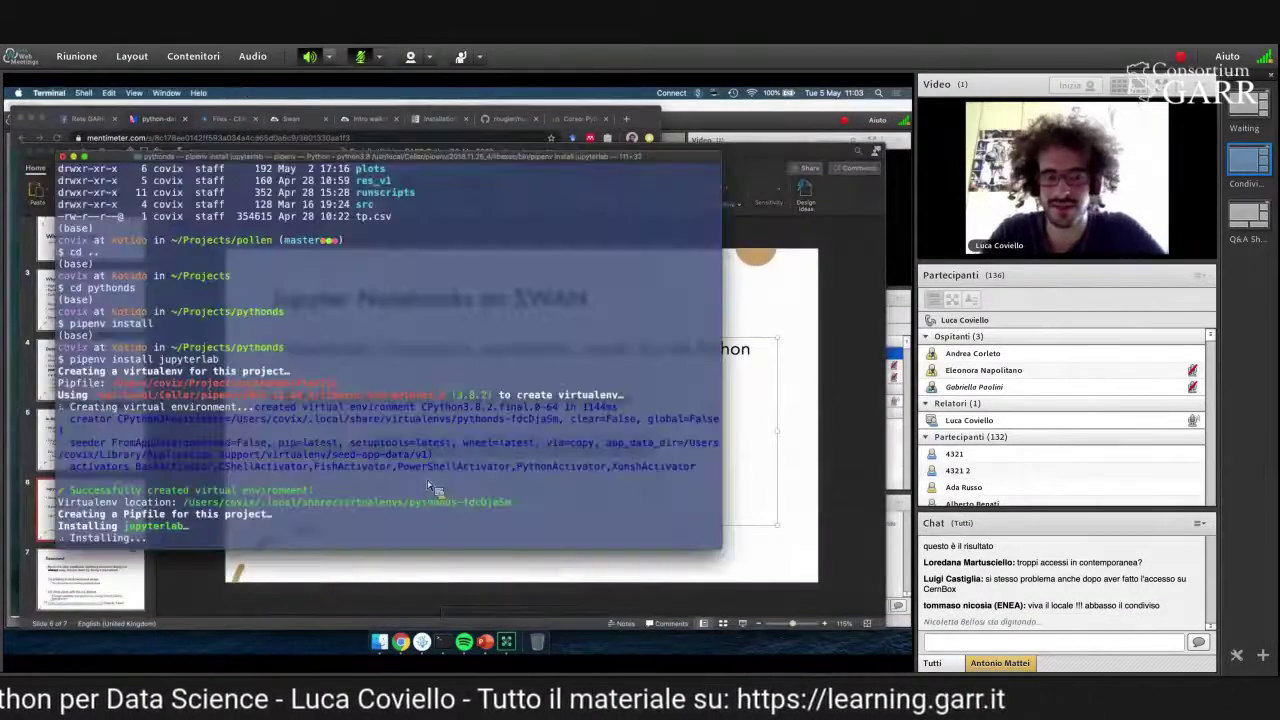
left_click(400, 641)
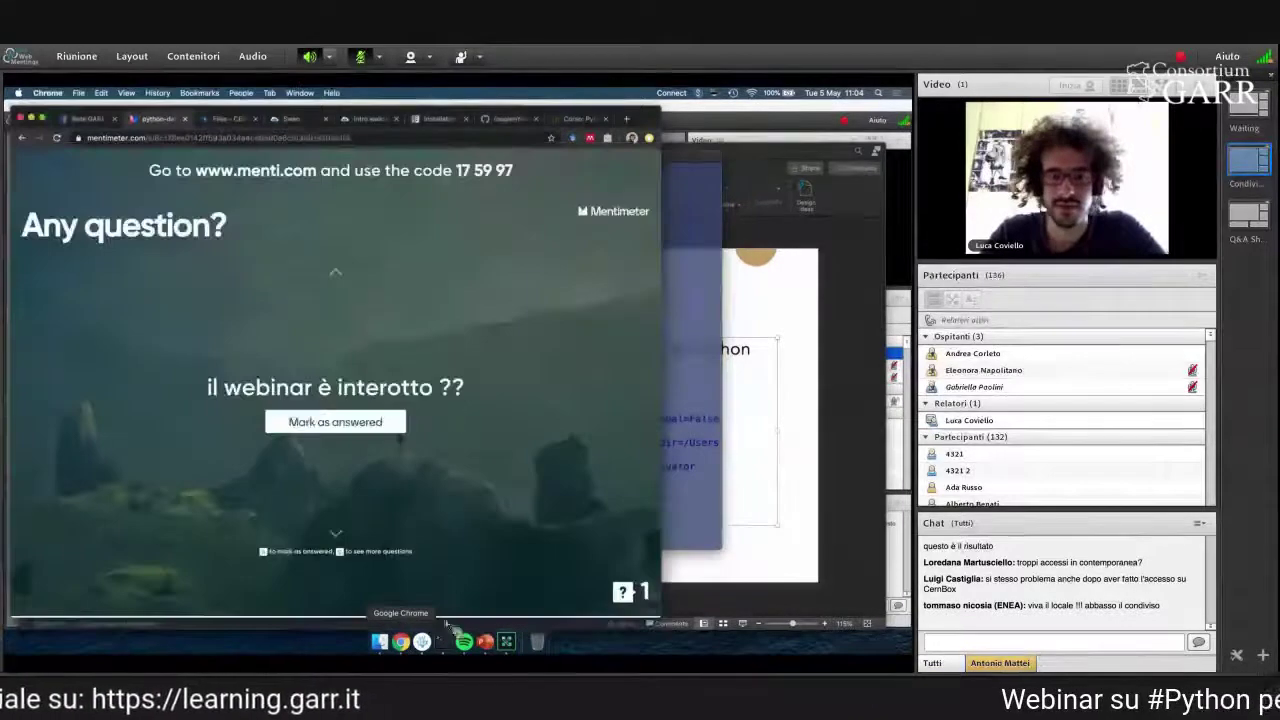
key("super+Tab")
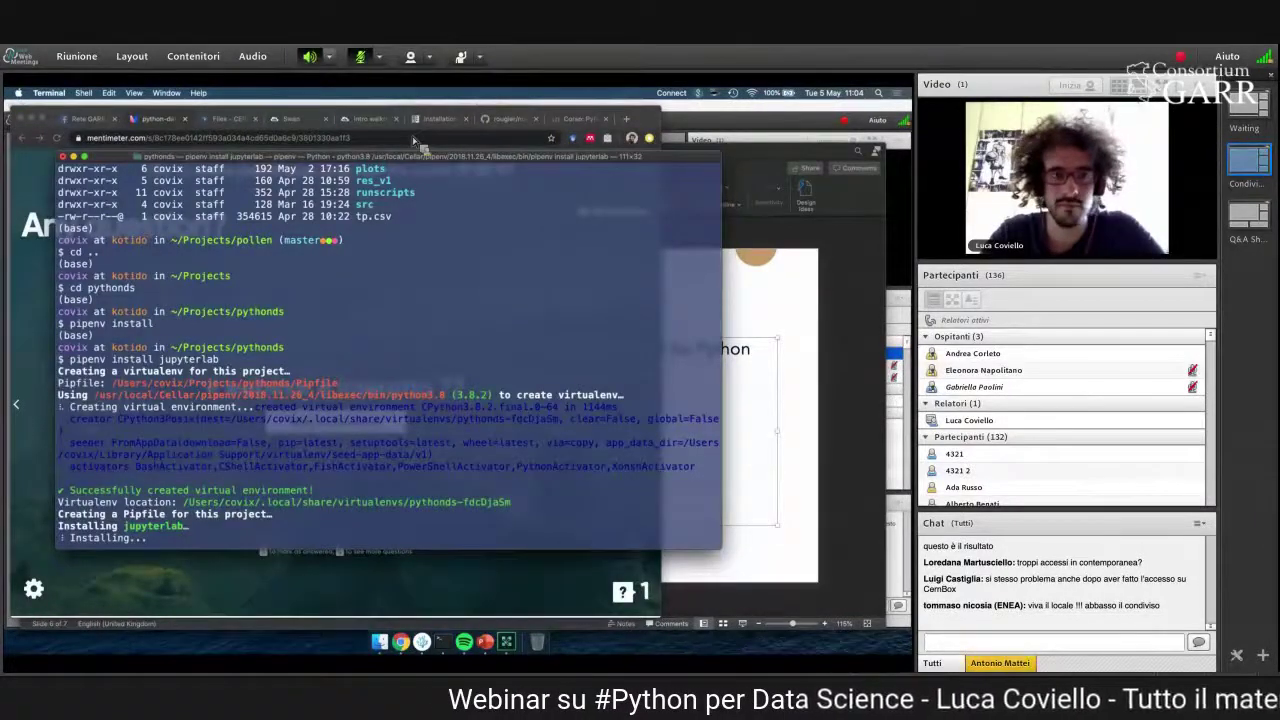
- Switch to Chrome and try to start a SWAN session with the 96 Python3 software stack
key("super+Tab")
left_click(305, 123)
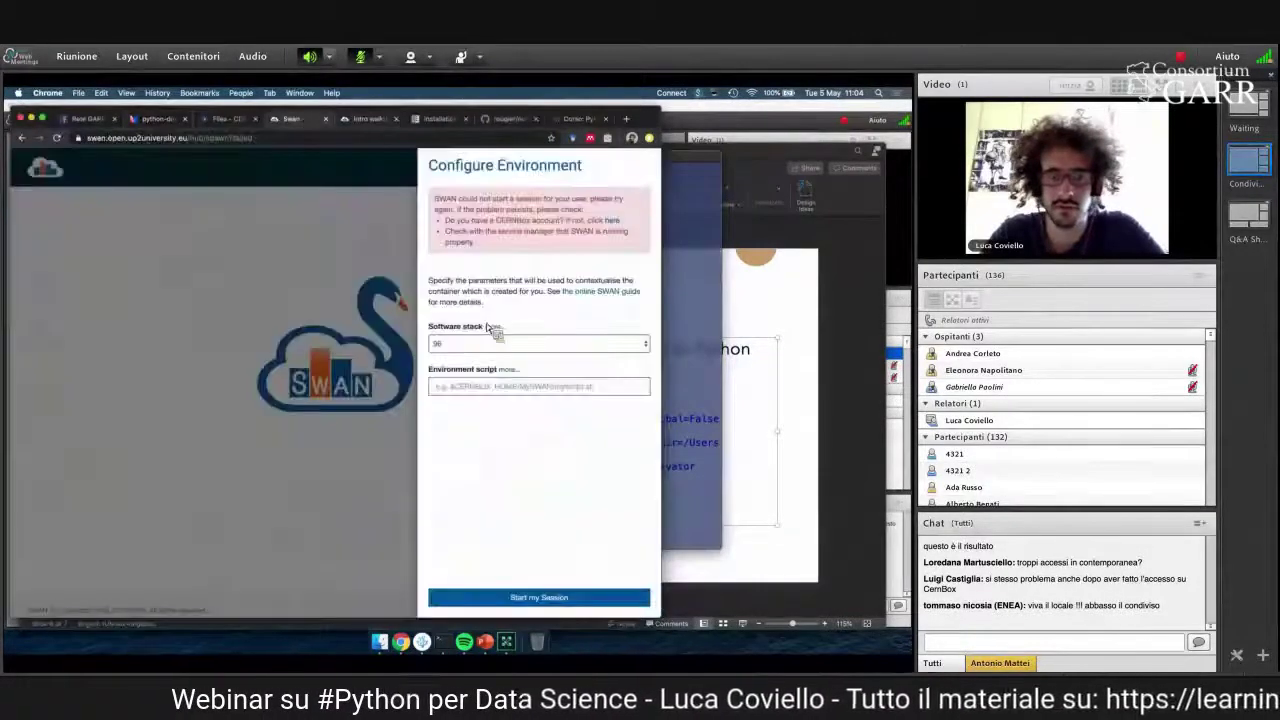
left_click(494, 338)
key("Return")
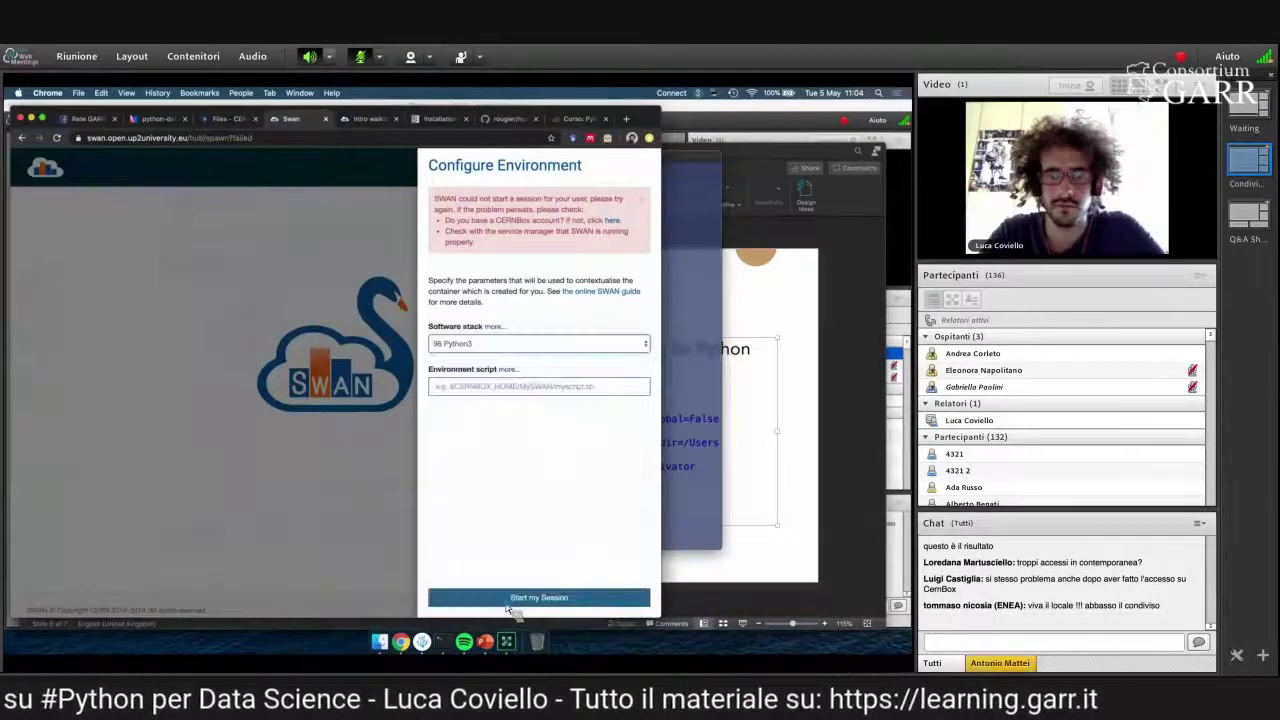
left_click(487, 598)
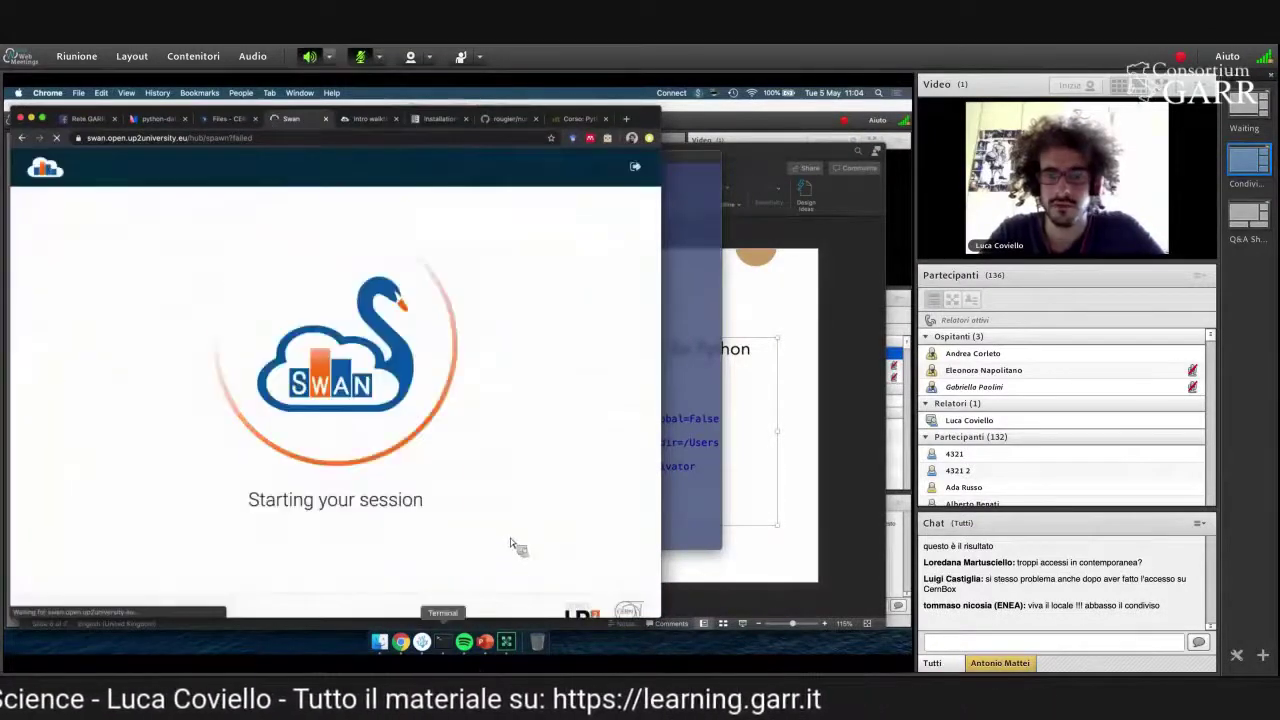
- Switch to Terminal and activate the pythonds project's virtual environment with pipenv shell
key("super+Tab")
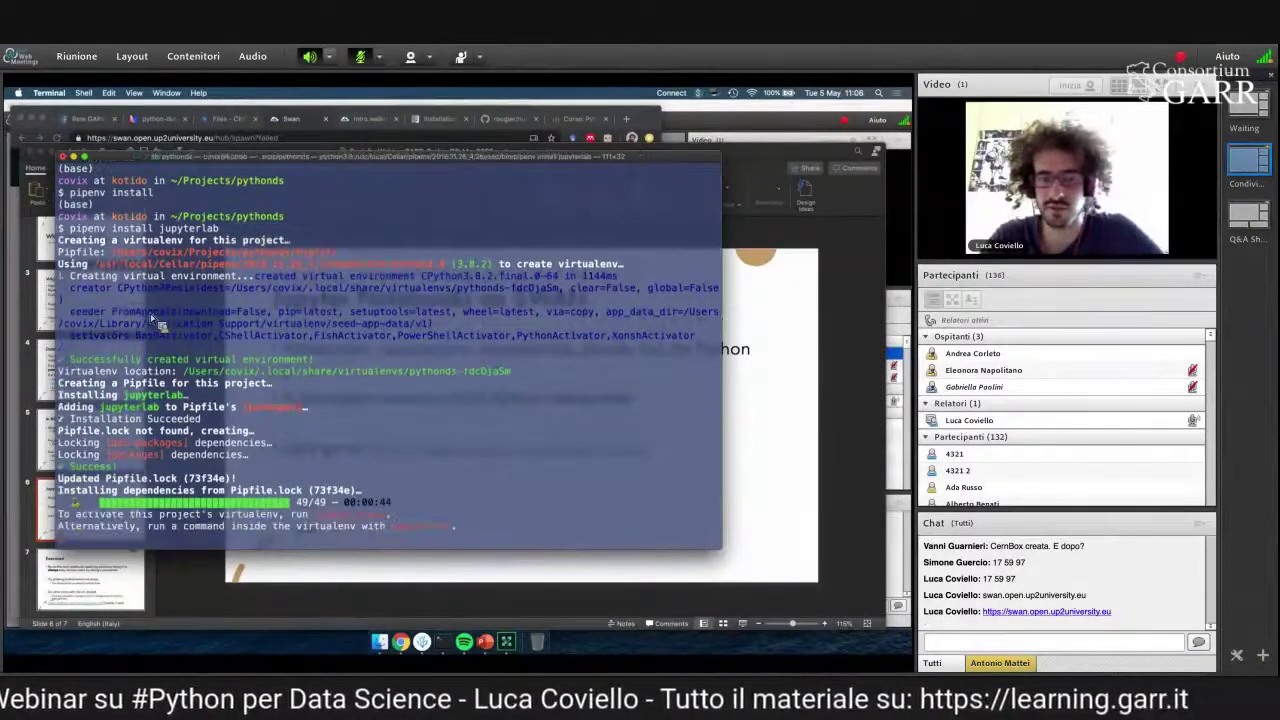
type("pipenv shell")
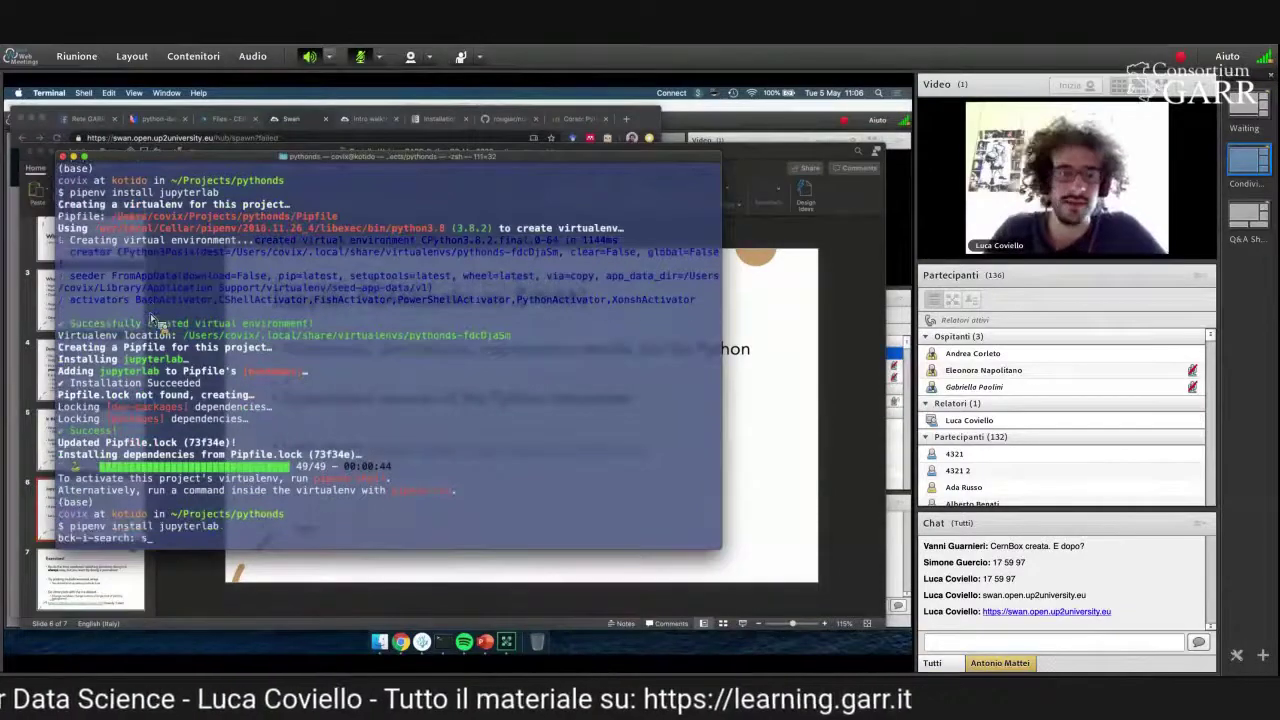
key("Return")
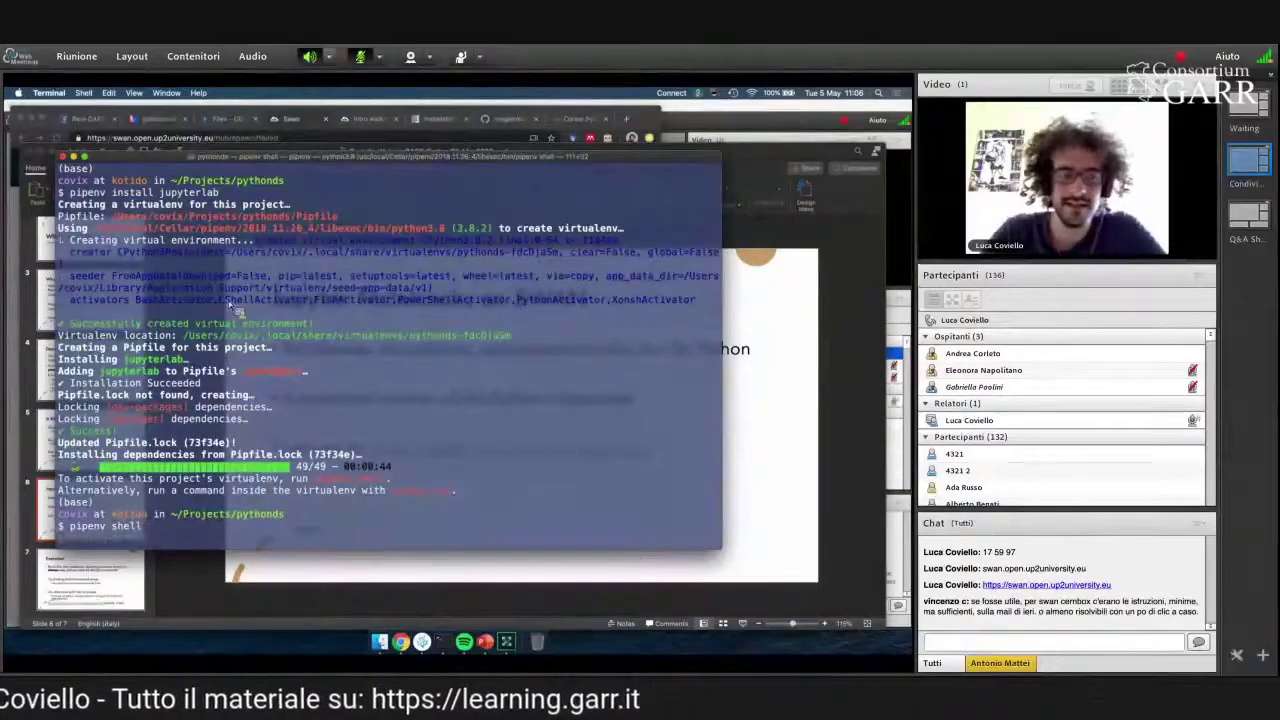
scroll(230, 305, "up", 3)
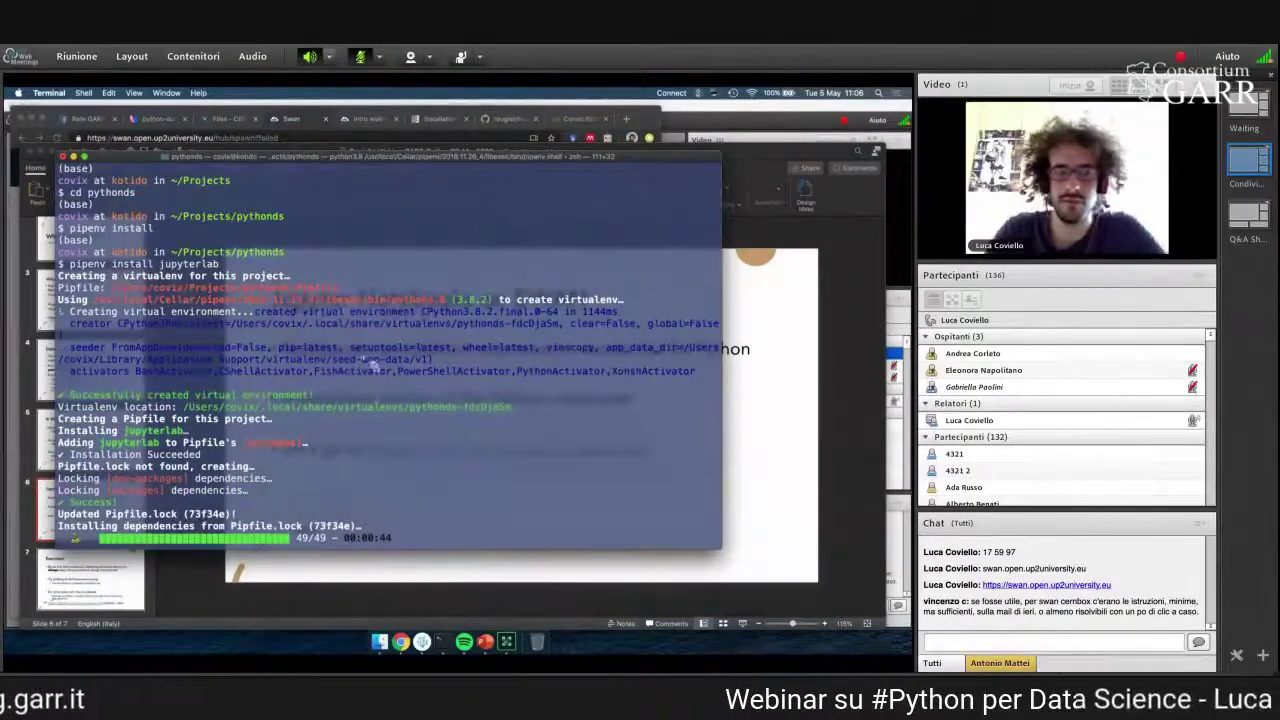
left_click(400, 641)
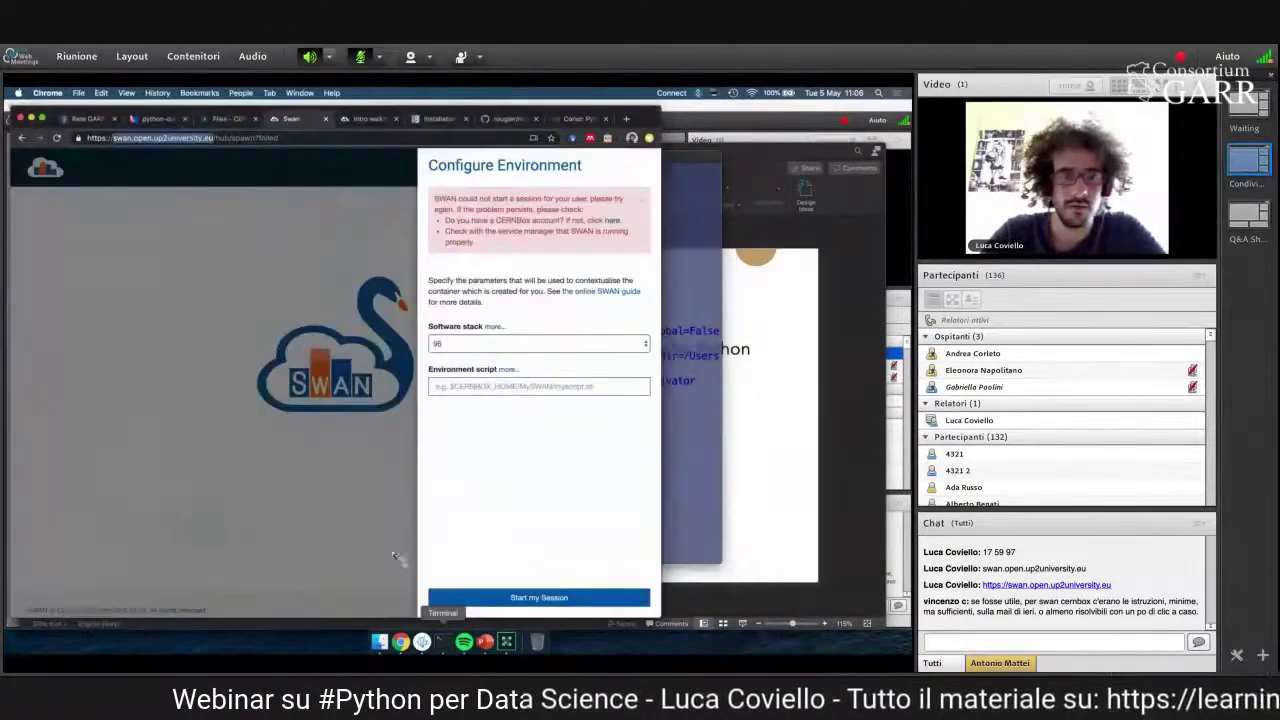
key("super+Tab")
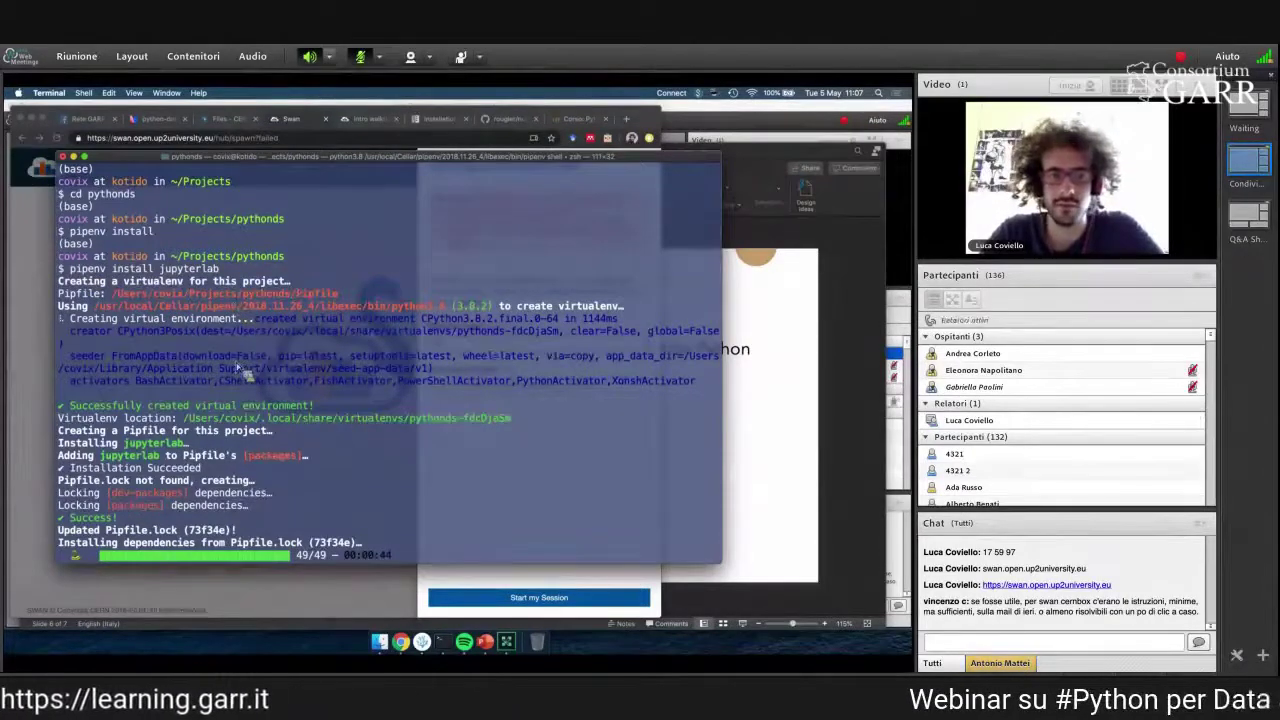
type("pipenv shell")
key("Return")
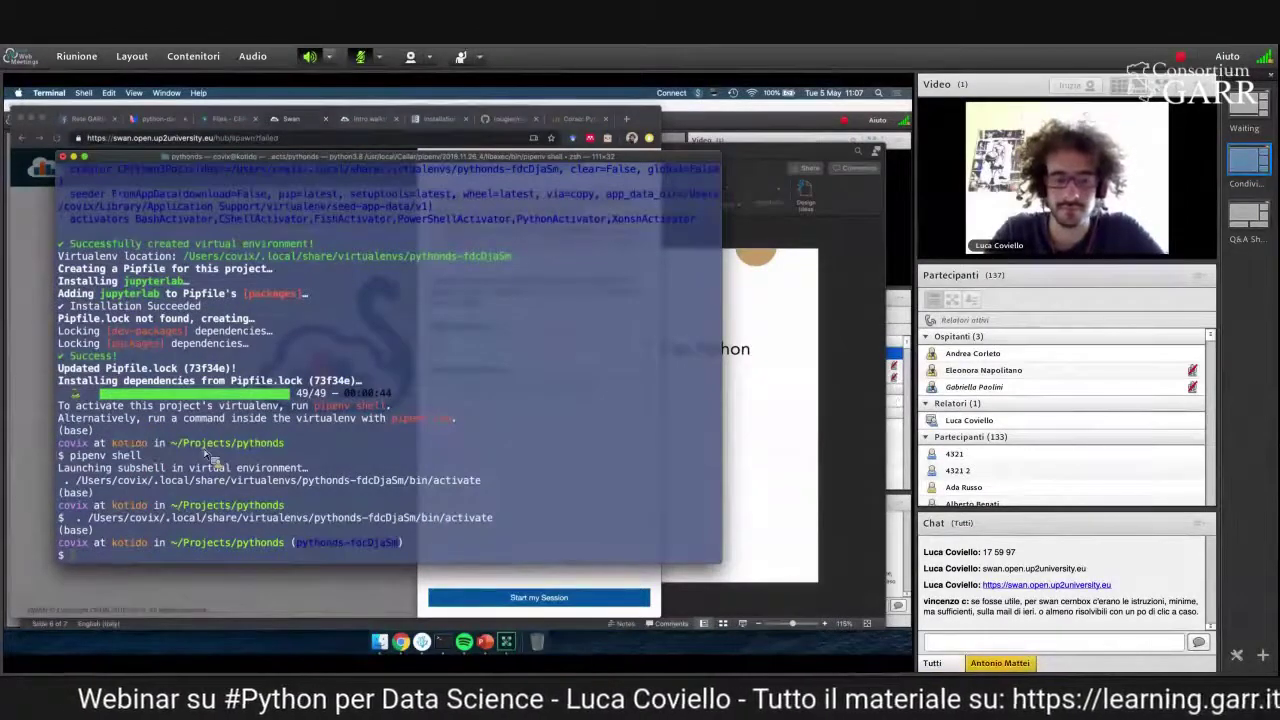
- Start the classic notebook server from the activated environment with jupyter notebook
type("jupyter no")
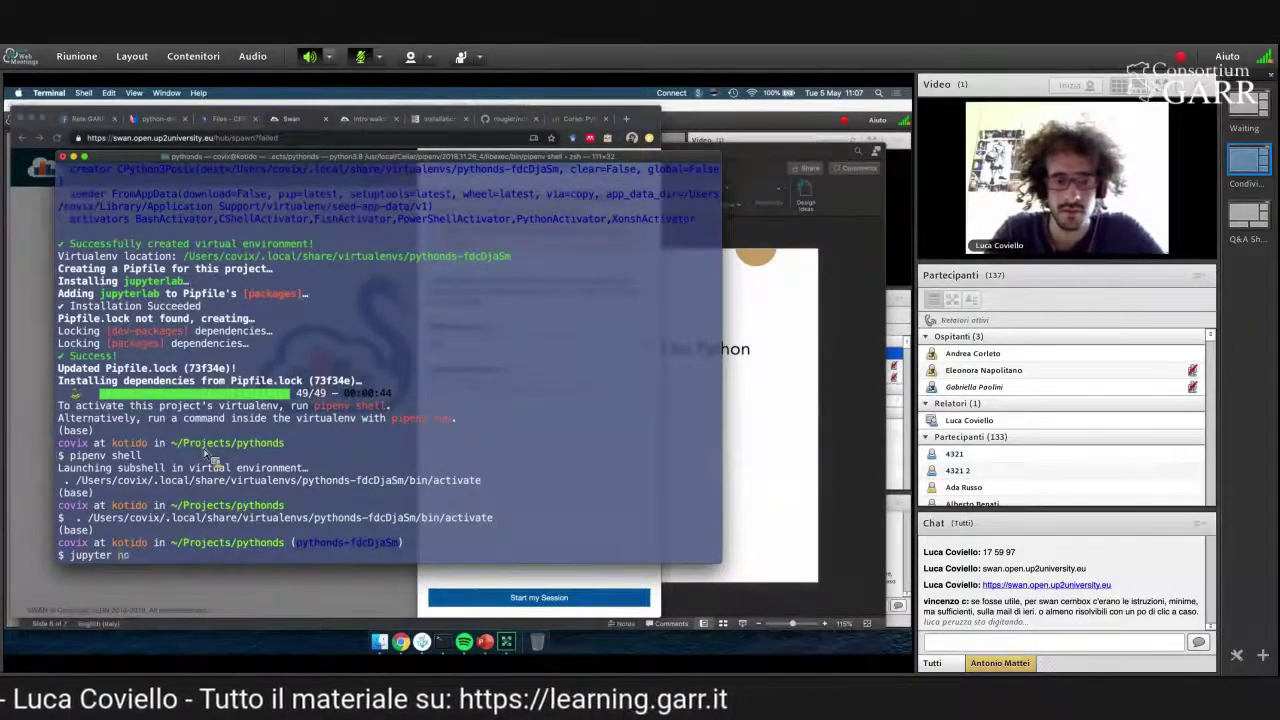
type("tebook")
key("Return")
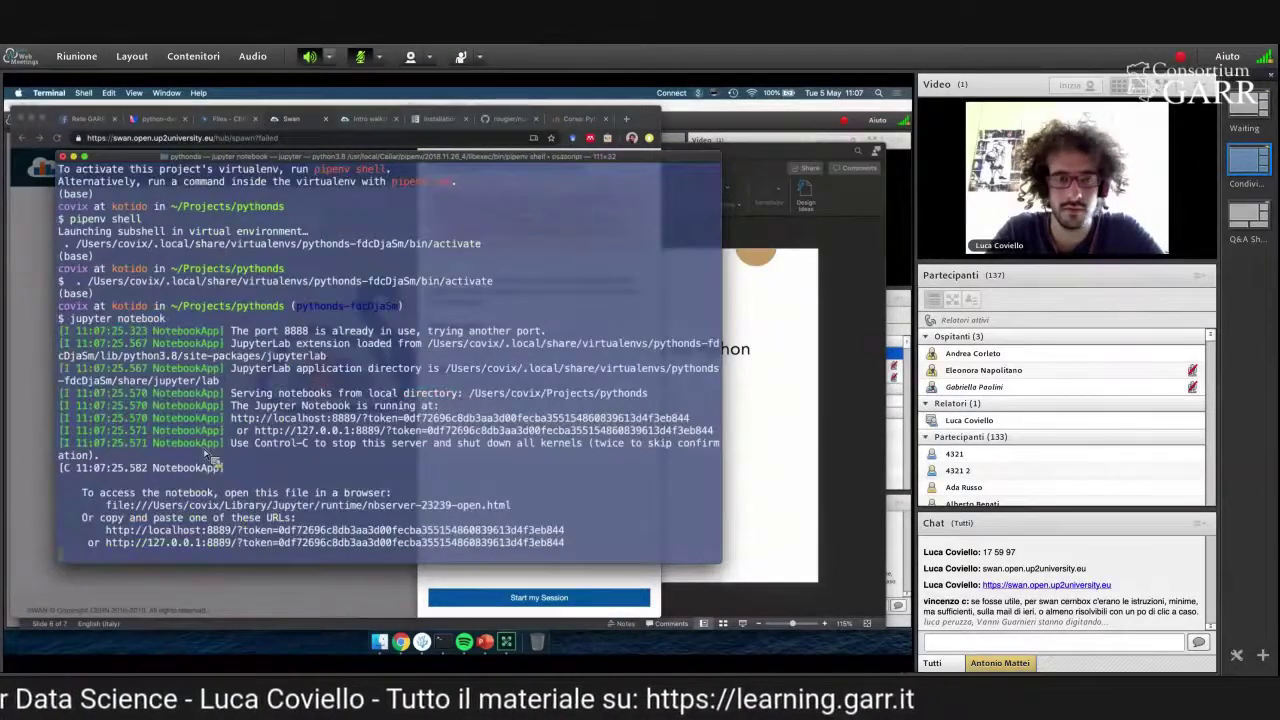
- Open a second terminal session in the pythonds folder and activate its virtual environment with pipenv shell
key("super+t")
key("ctrl+r")
type("she")
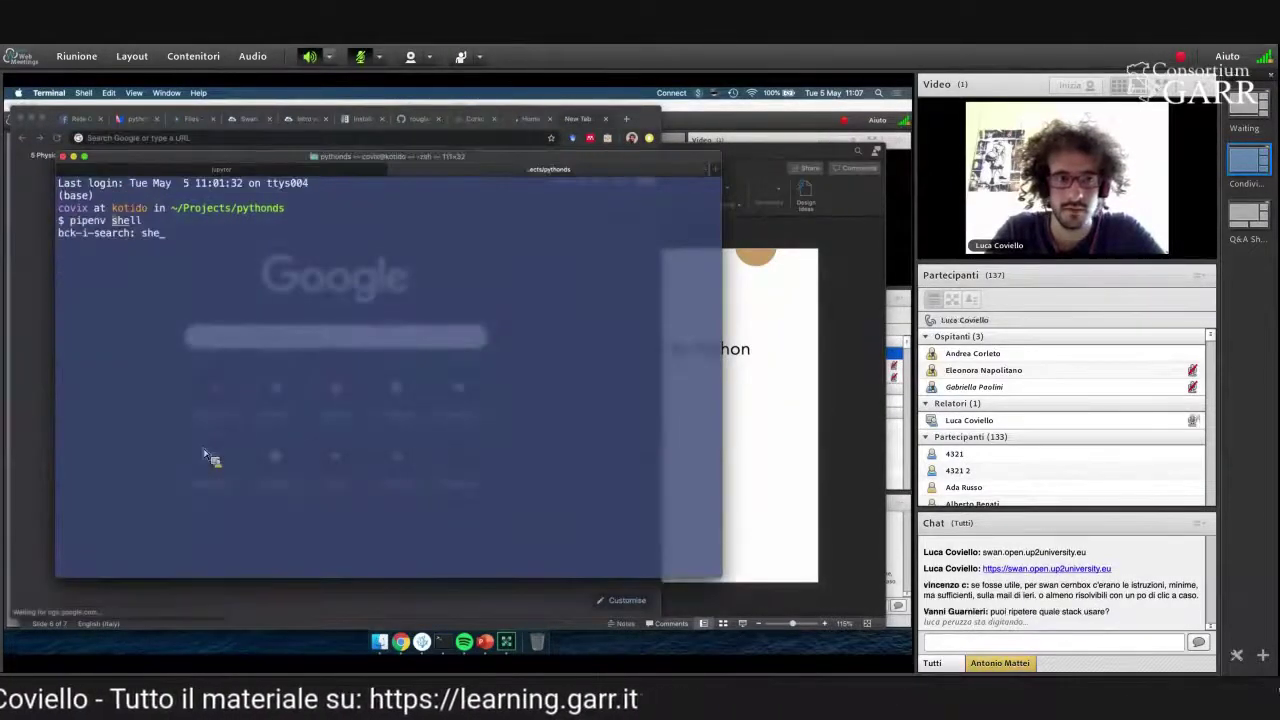
key("Return")
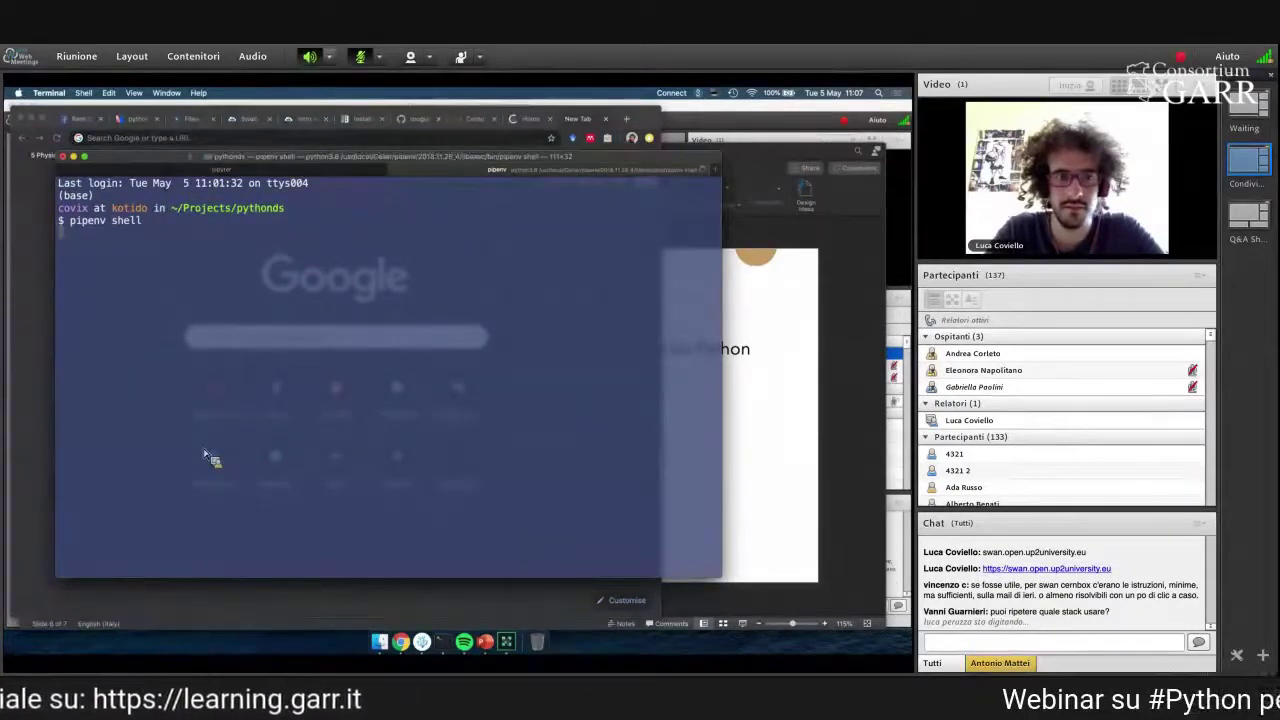
- Recall the jupyter lab command from the shell history and run it to start JupyterLab
key("ctrl+r")
type("l")
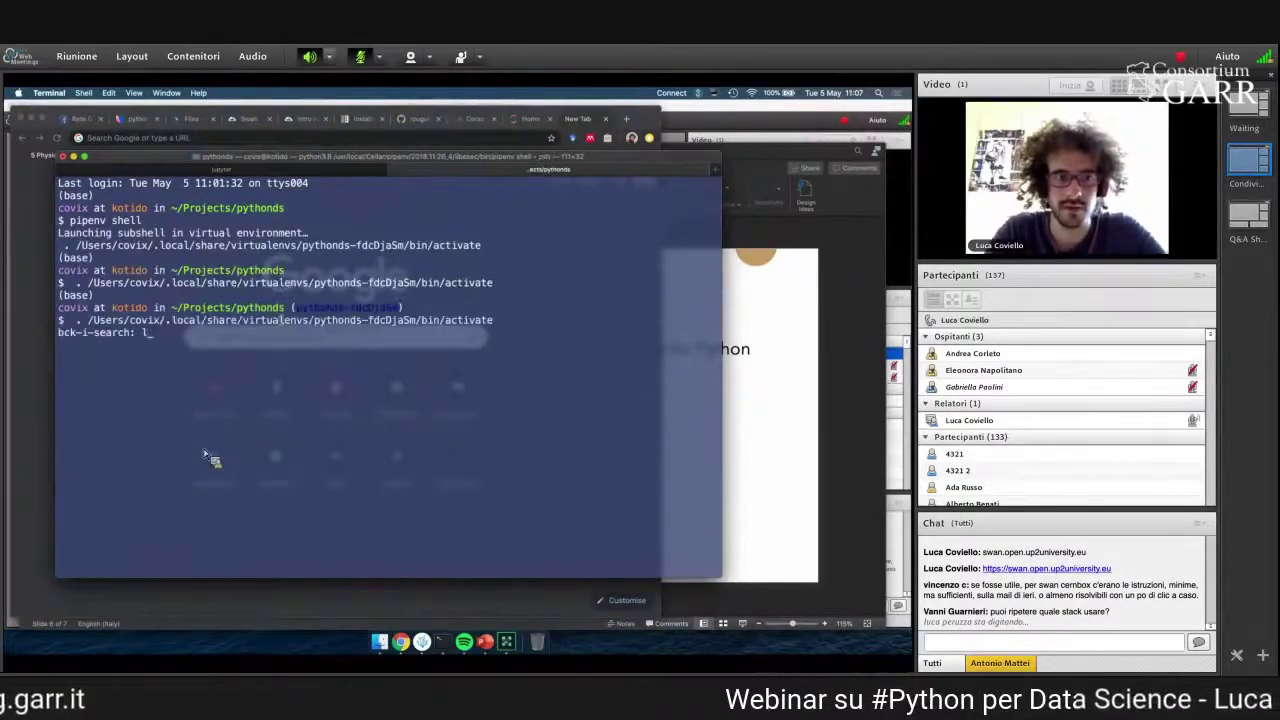
type("ab")
key("ctrl+r")
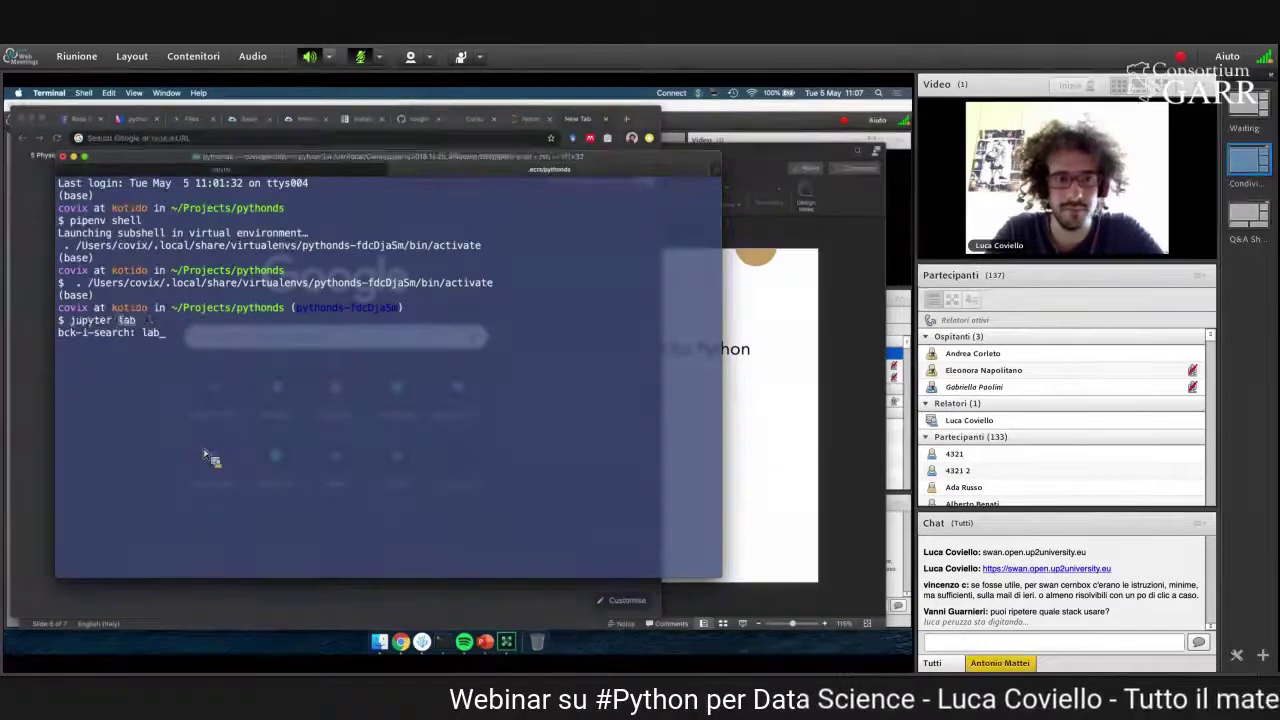
key("Return")
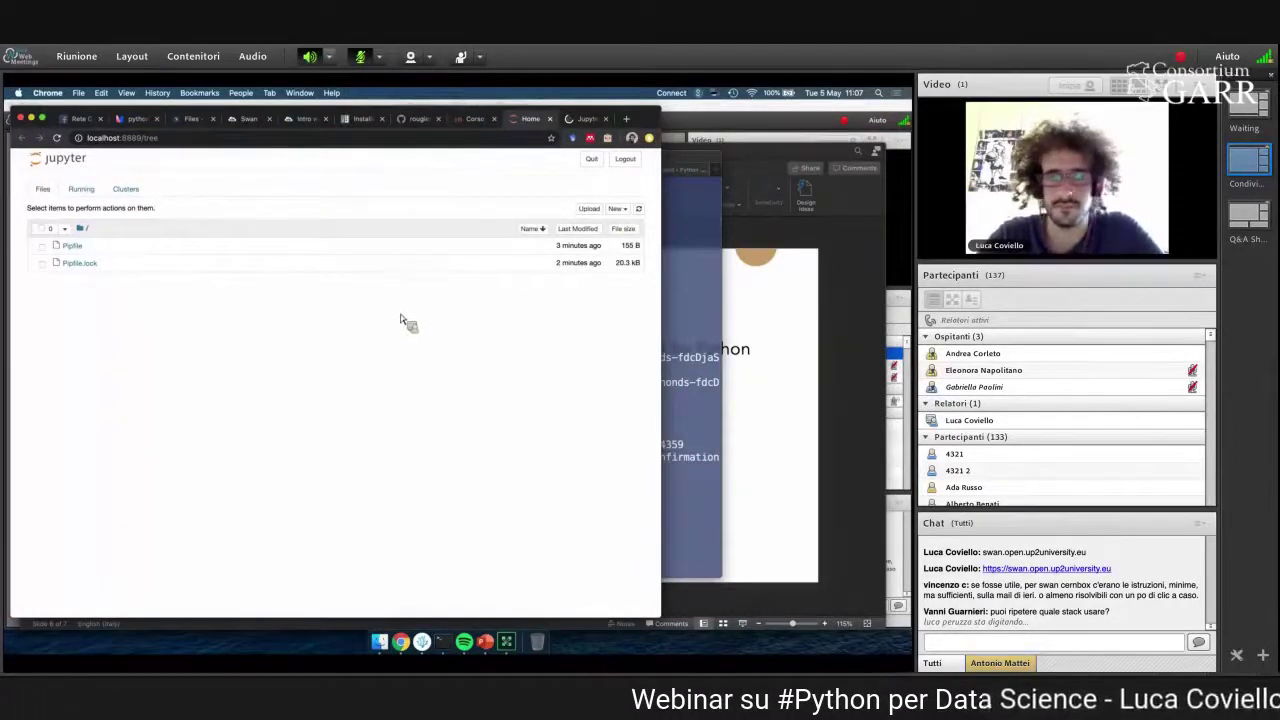
- Enlarge the Jupyter file browser page and create a new Python 3 notebook
key("super+plus")
key("super+plus")
key("super+plus")
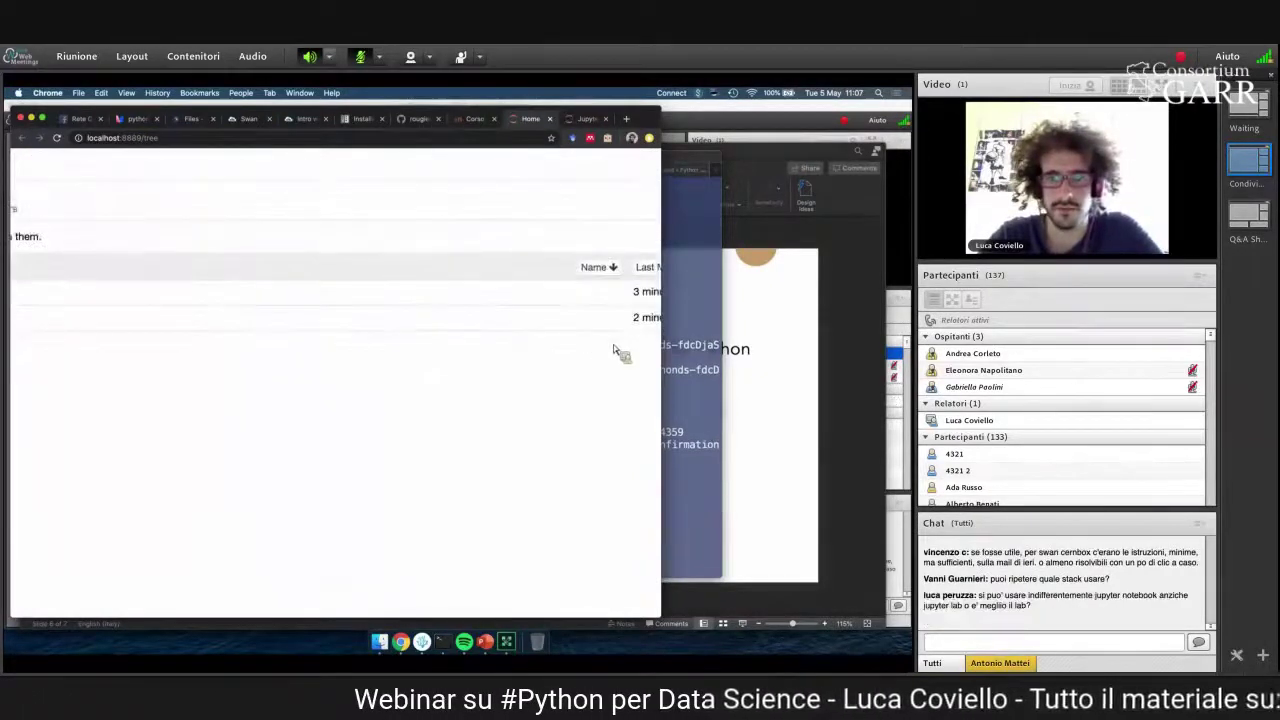
key("super+0")
key("super+plus")
key("super+plus")
key("super+minus")
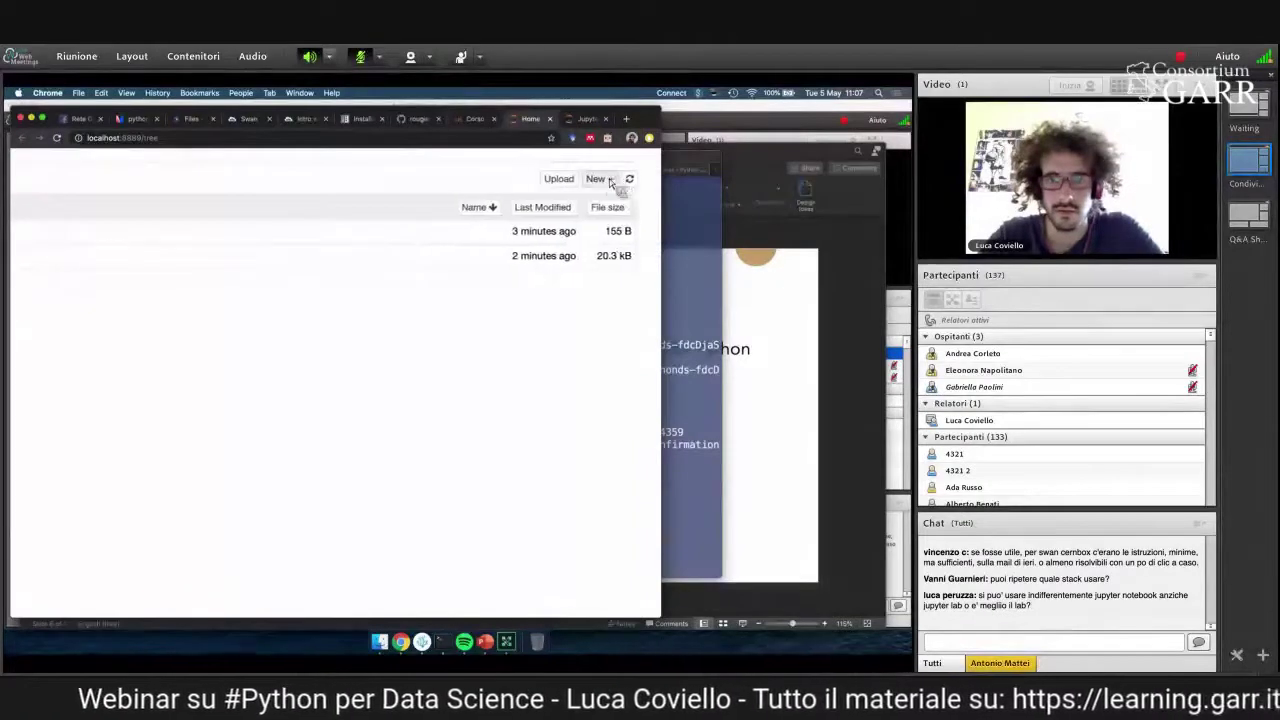
left_click(598, 179)
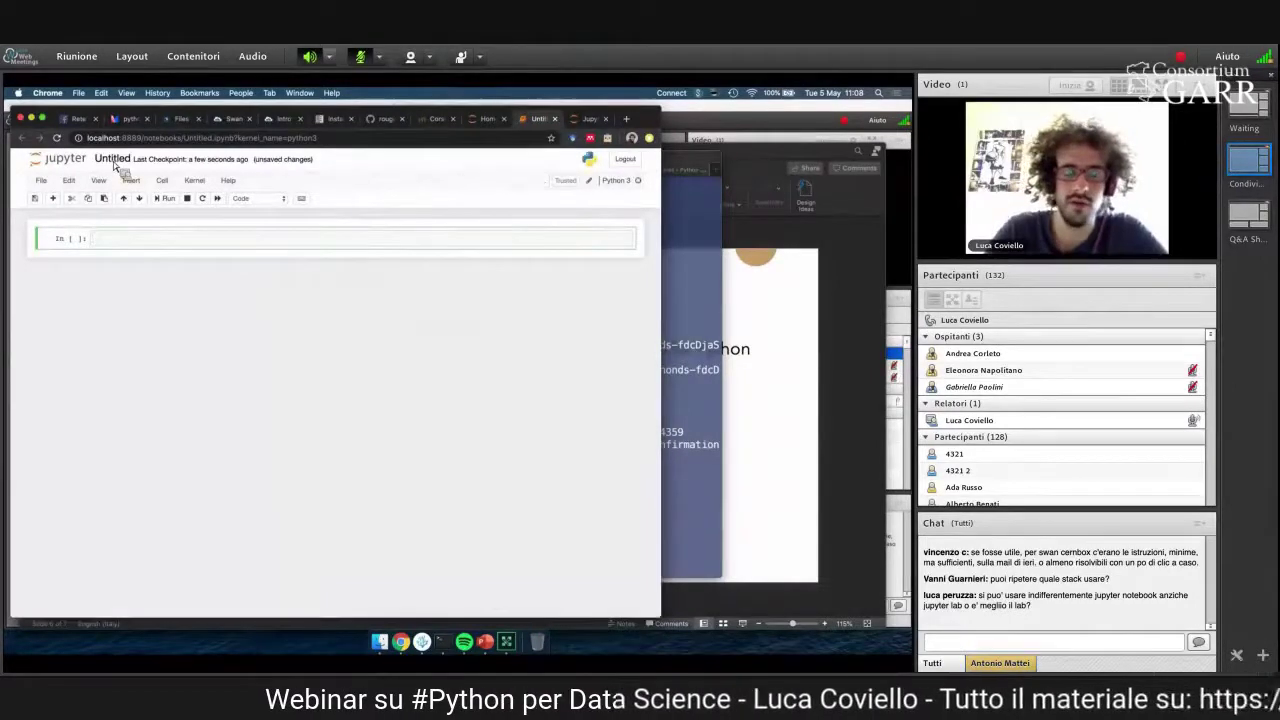
- Rename the untitled notebook as First Notebook
left_click(113, 160)
type("First Noteb")
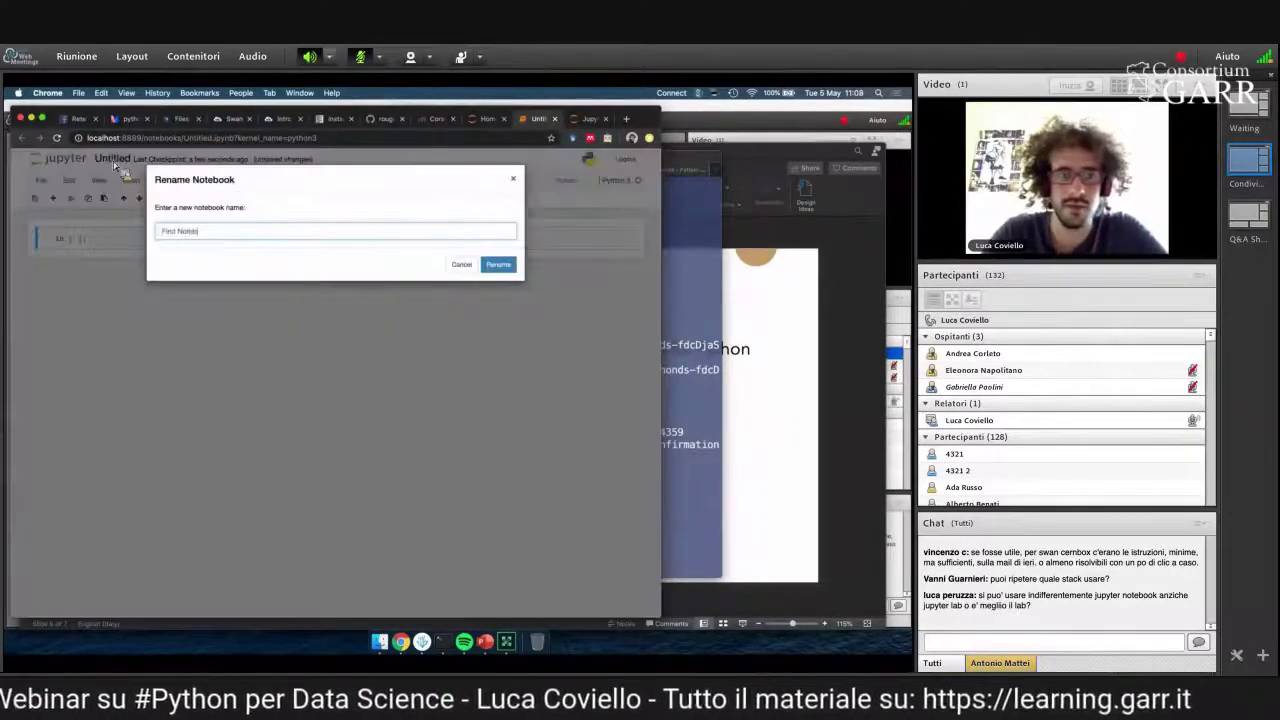
type("ook")
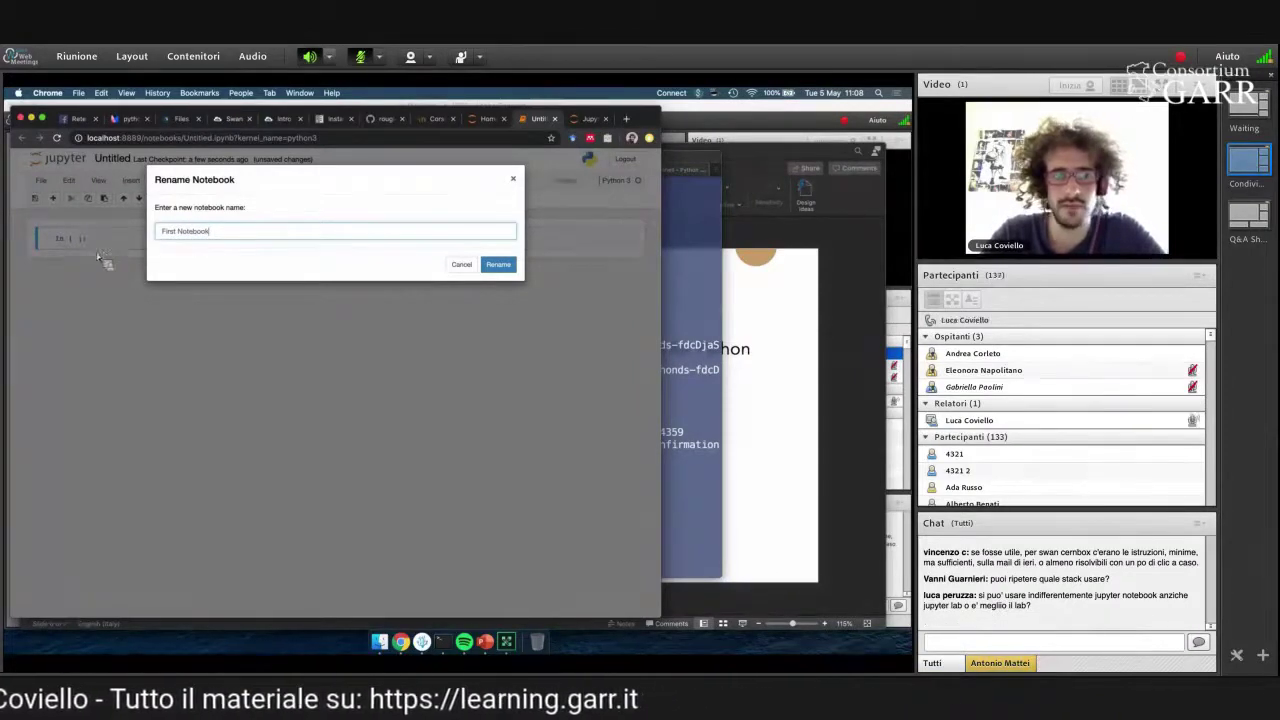
key("Return")
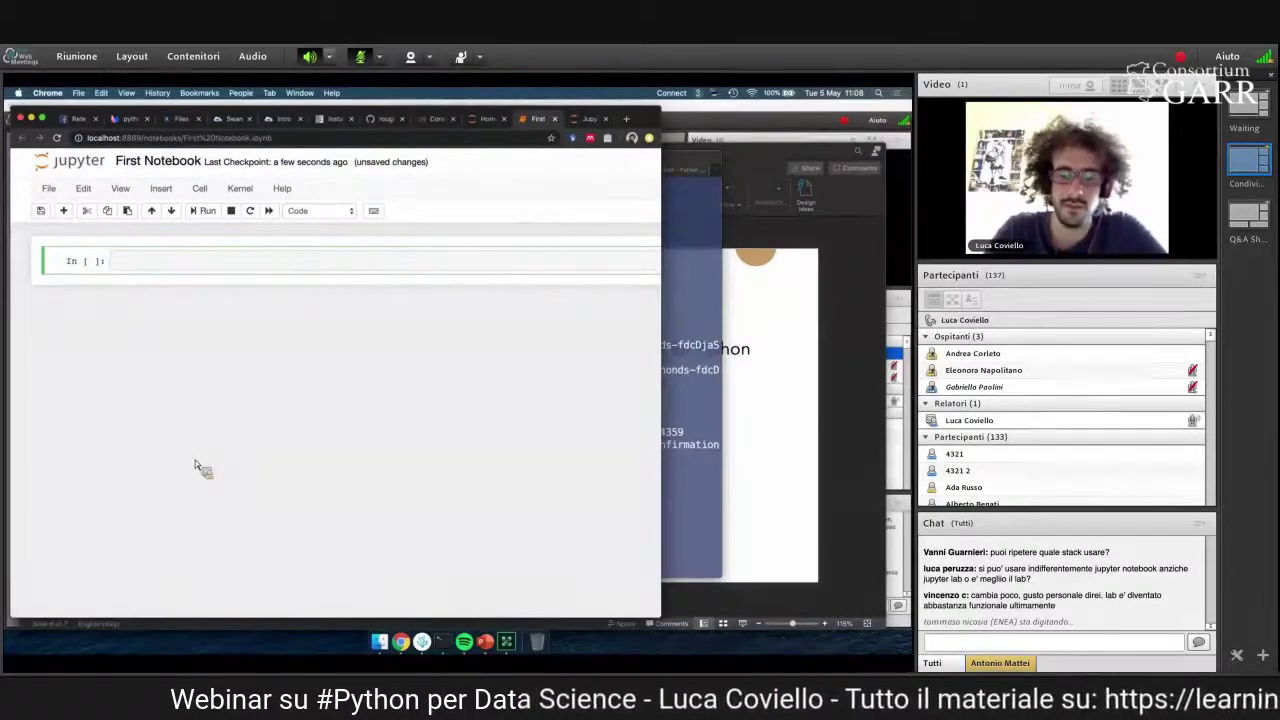
- Enter print("Hello World!") in the first cell and run it
type("nt(\"Hello W")
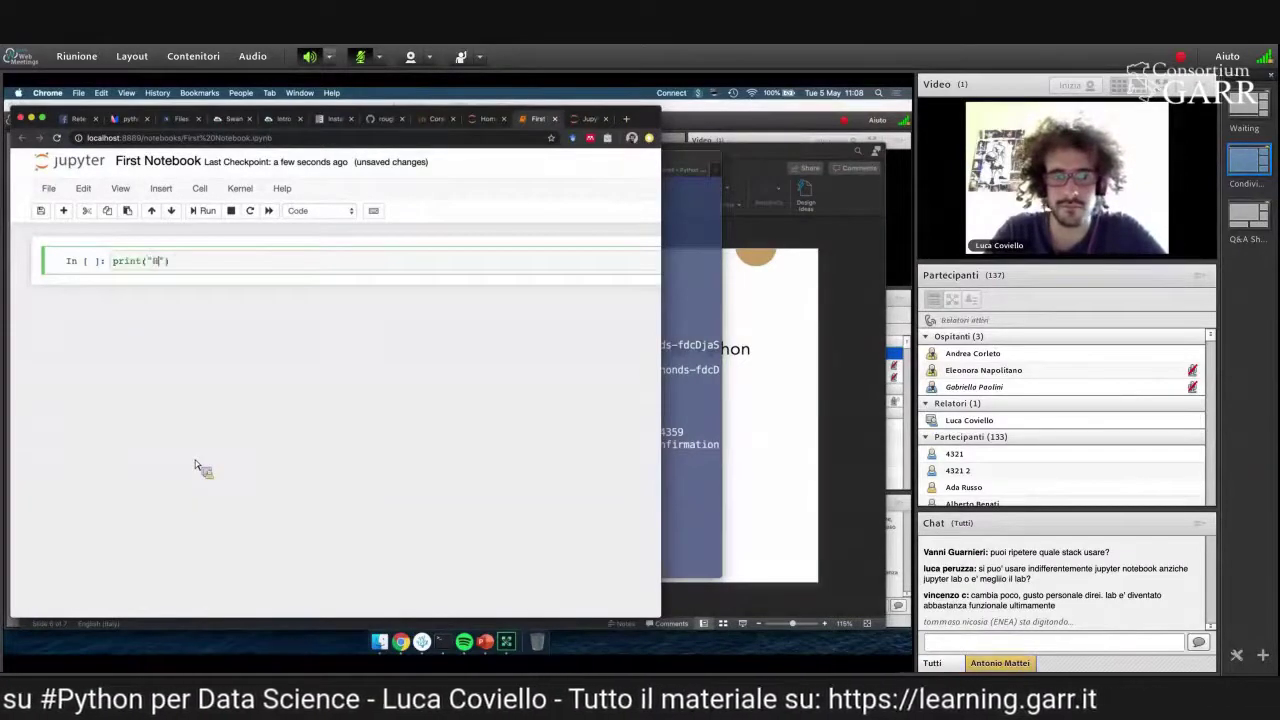
type("orld!")
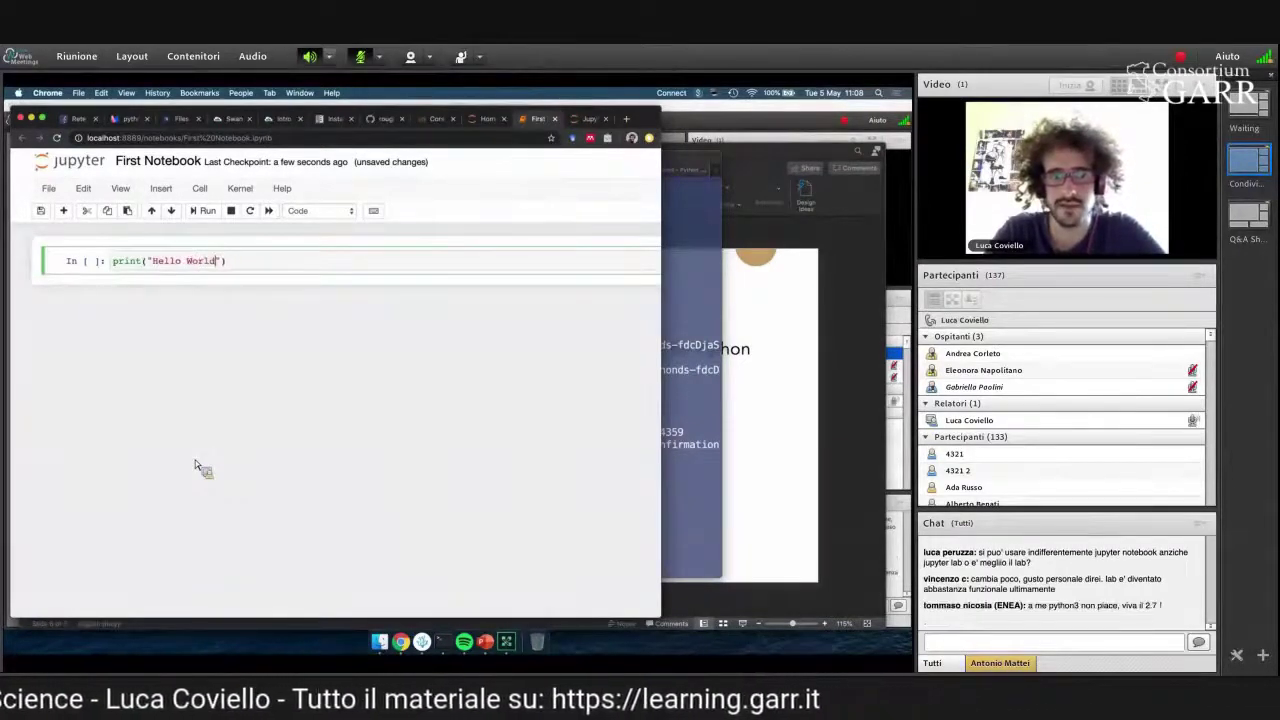
key("shift+Return")
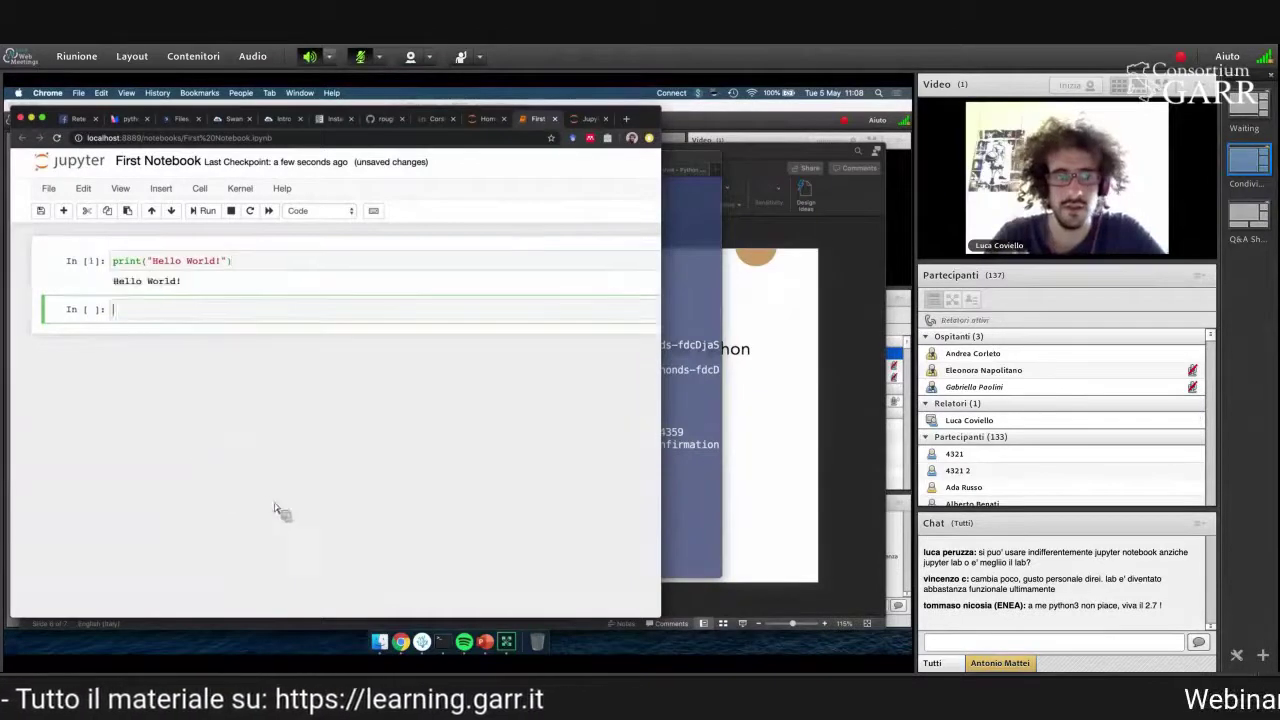
- Enter the expression 3 / 2 in the second cell and run it
left_click(248, 270)
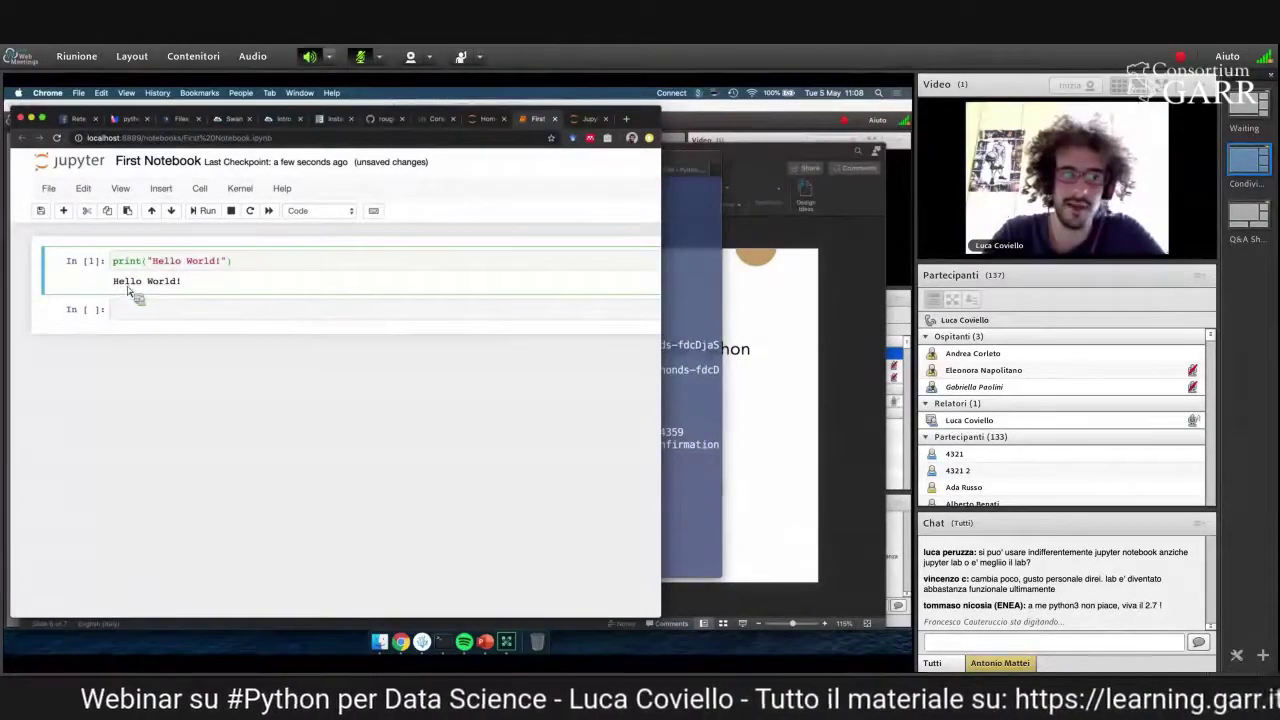
triple_click(183, 299)
left_click(188, 318)
type("3 / 2")
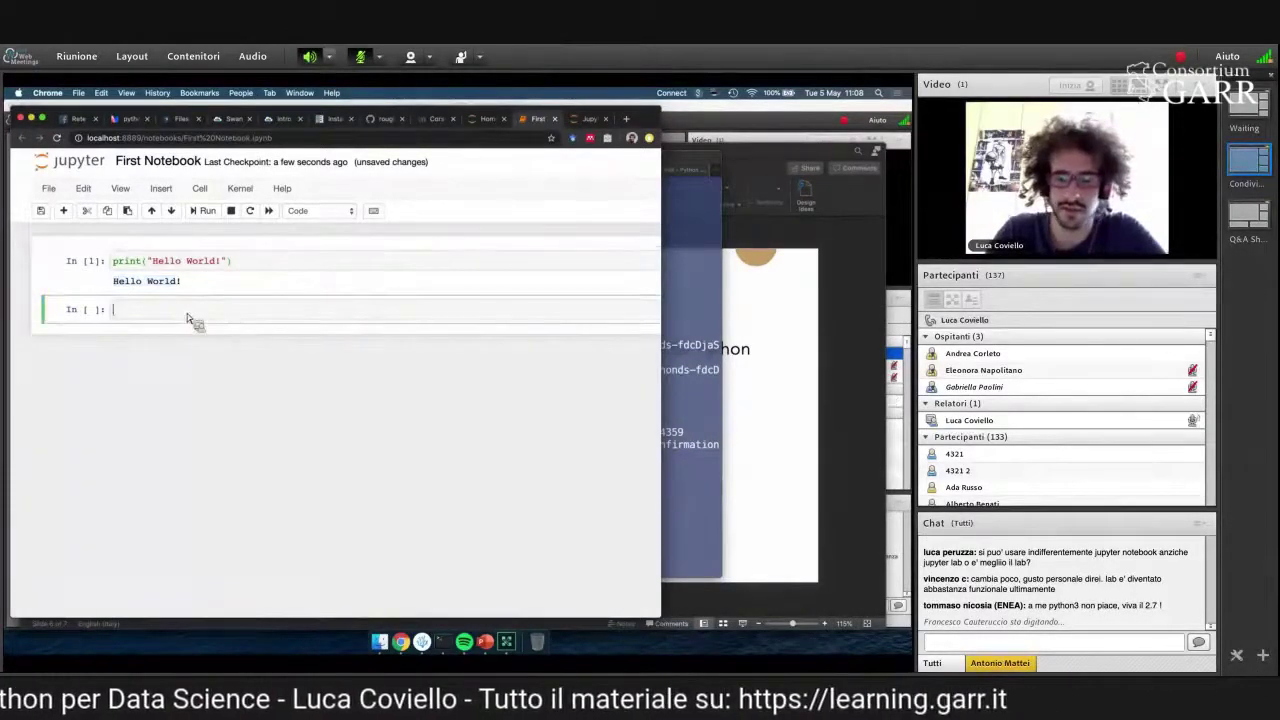
key("shift+Return")
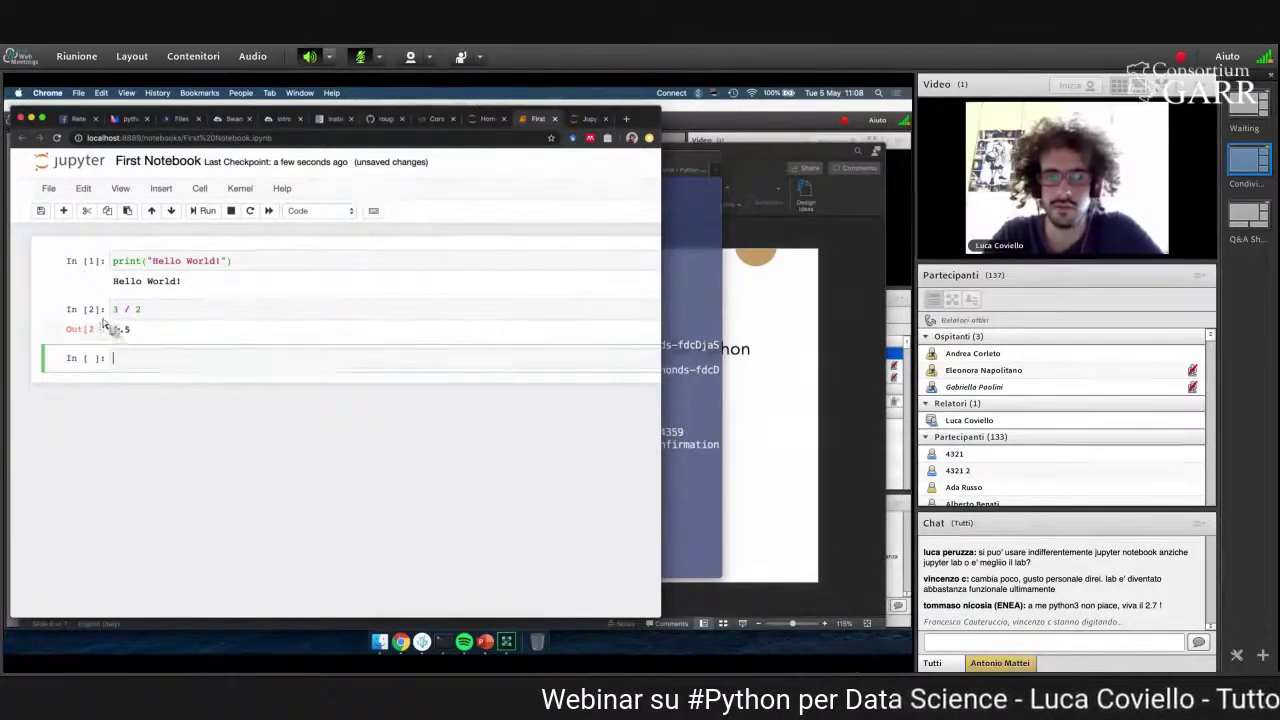
- Compare the first cell's printed output with the returned result of the 3 / 2 cell
left_click(157, 268)
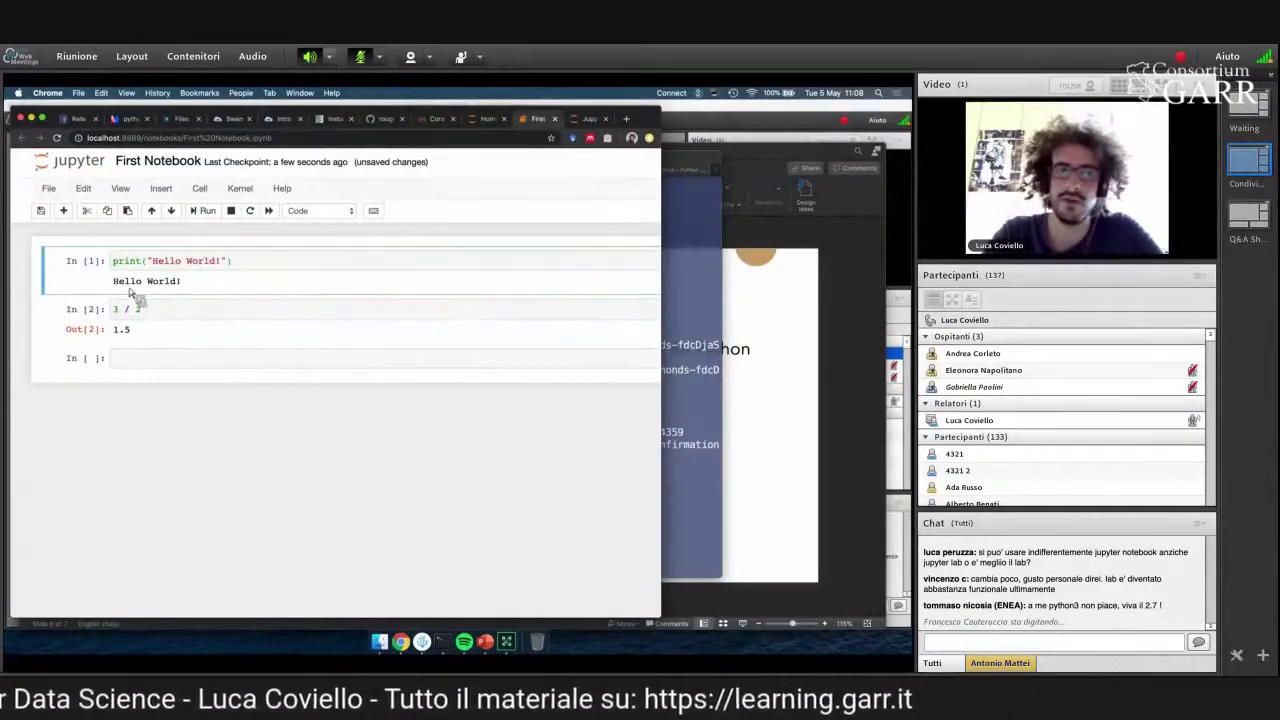
left_click_drag(112, 282, 216, 287)
left_click(216, 287)
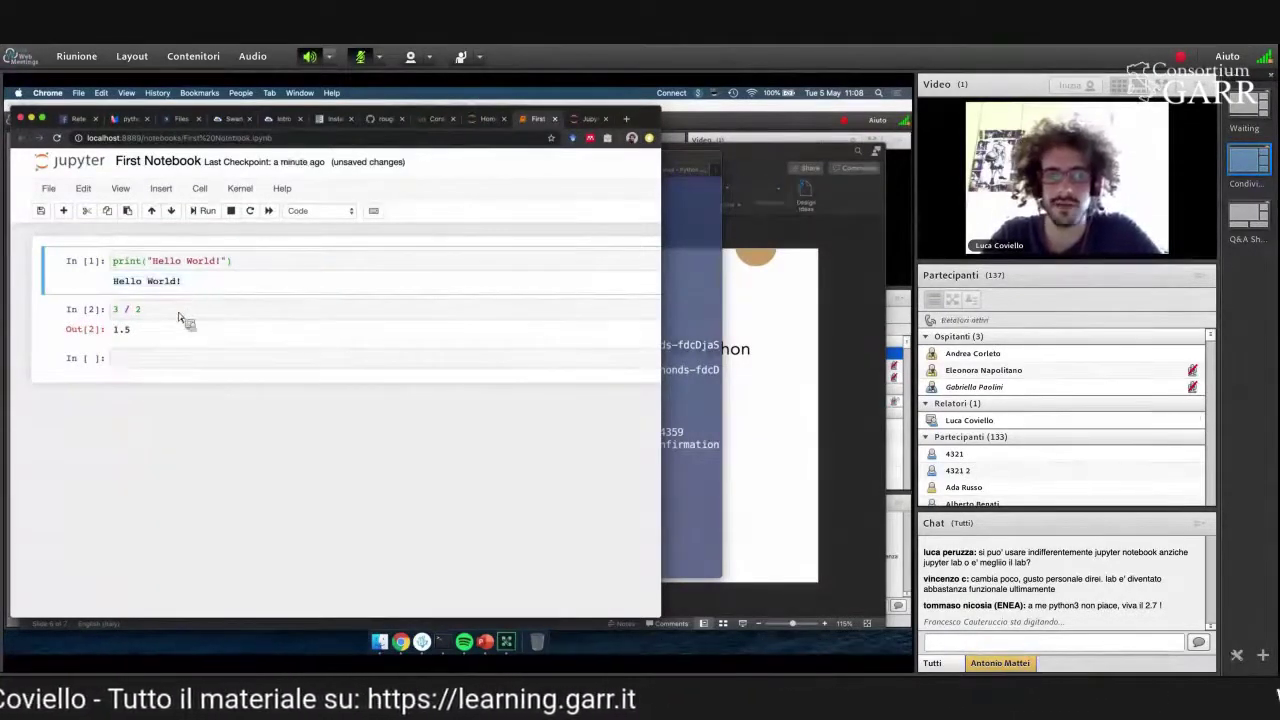
left_click(150, 312)
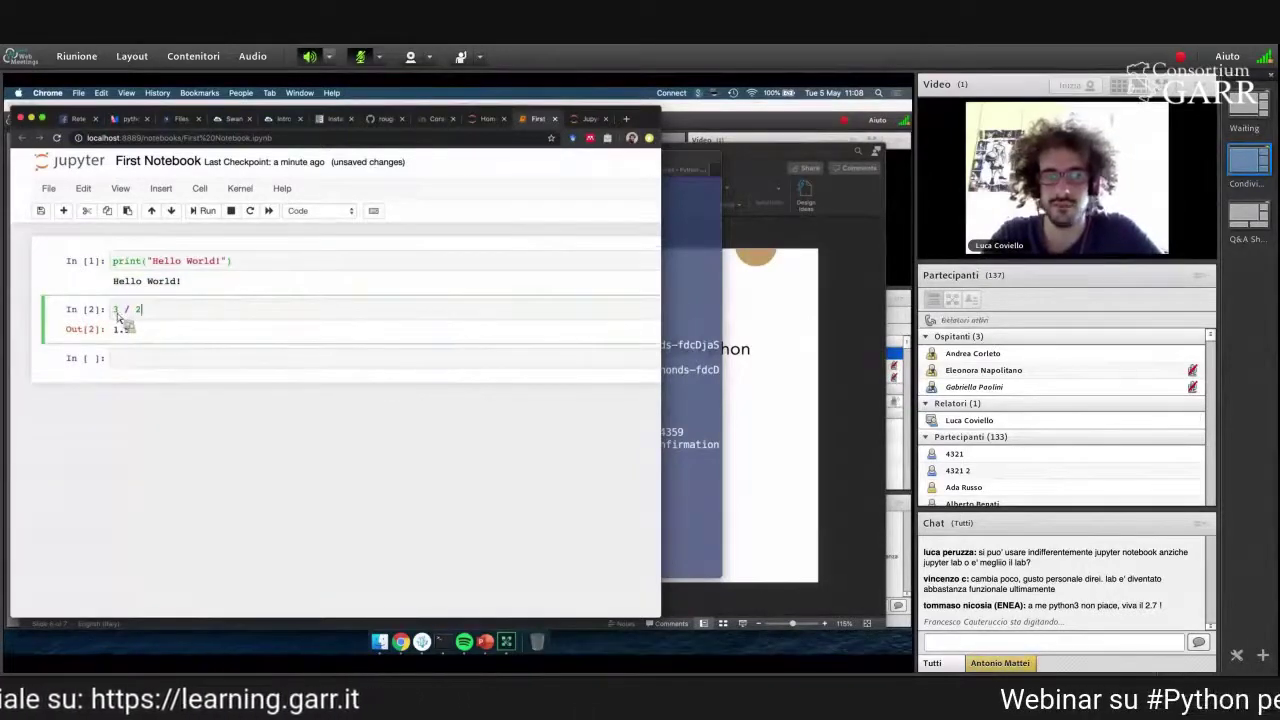
- Highlight the printed Hello World! text and the returned result of 3 / 2 to contrast the two output types
left_click(214, 268)
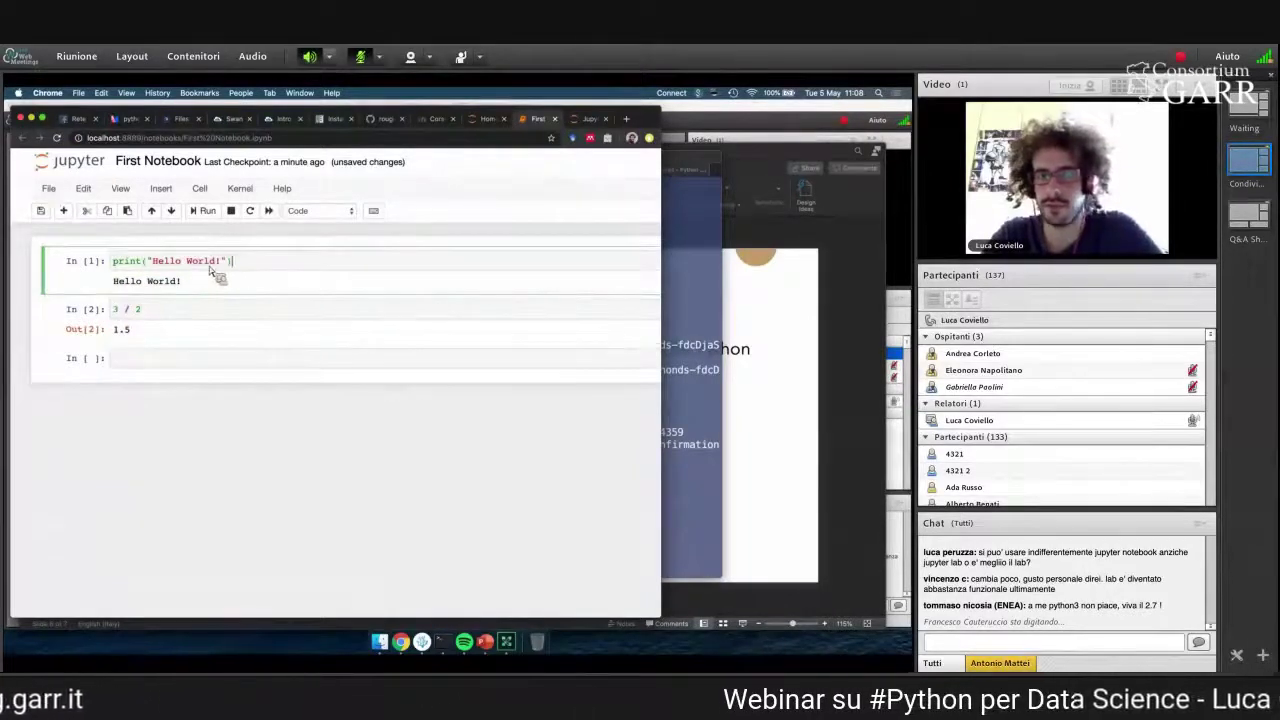
left_click_drag(114, 284, 205, 288)
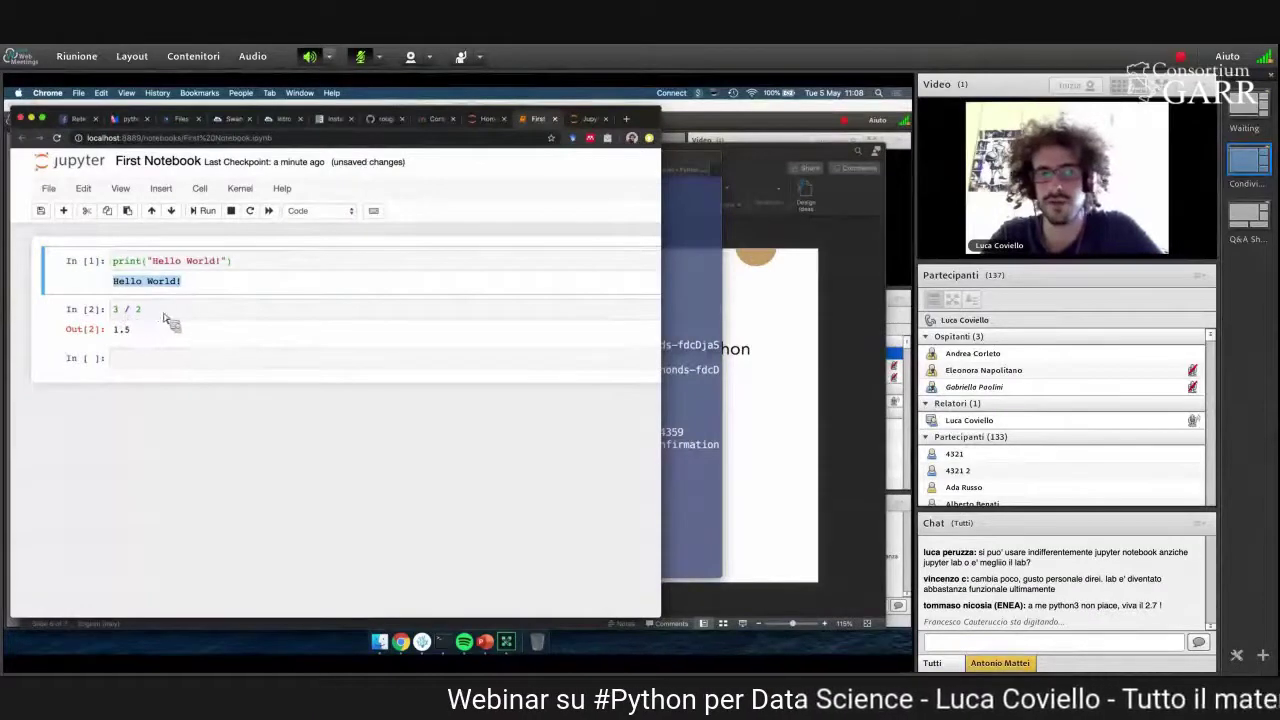
left_click(164, 312)
left_click_drag(133, 338, 115, 337)
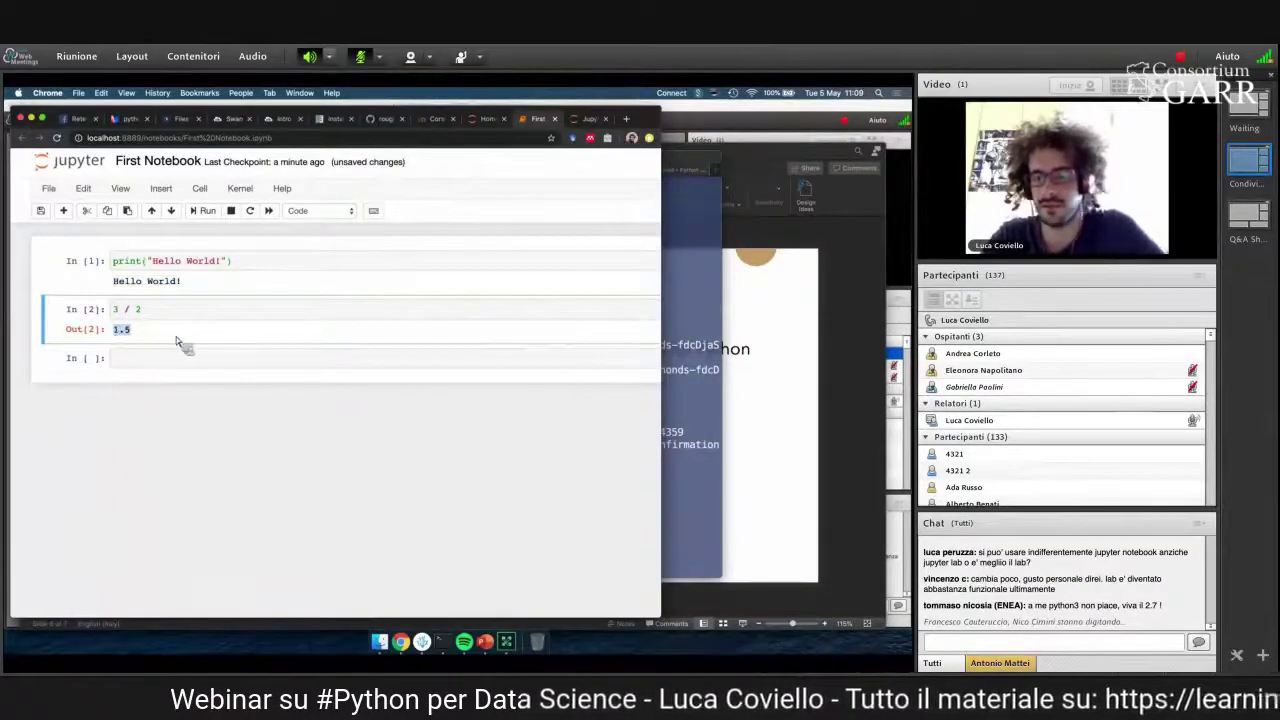
left_click(176, 370)
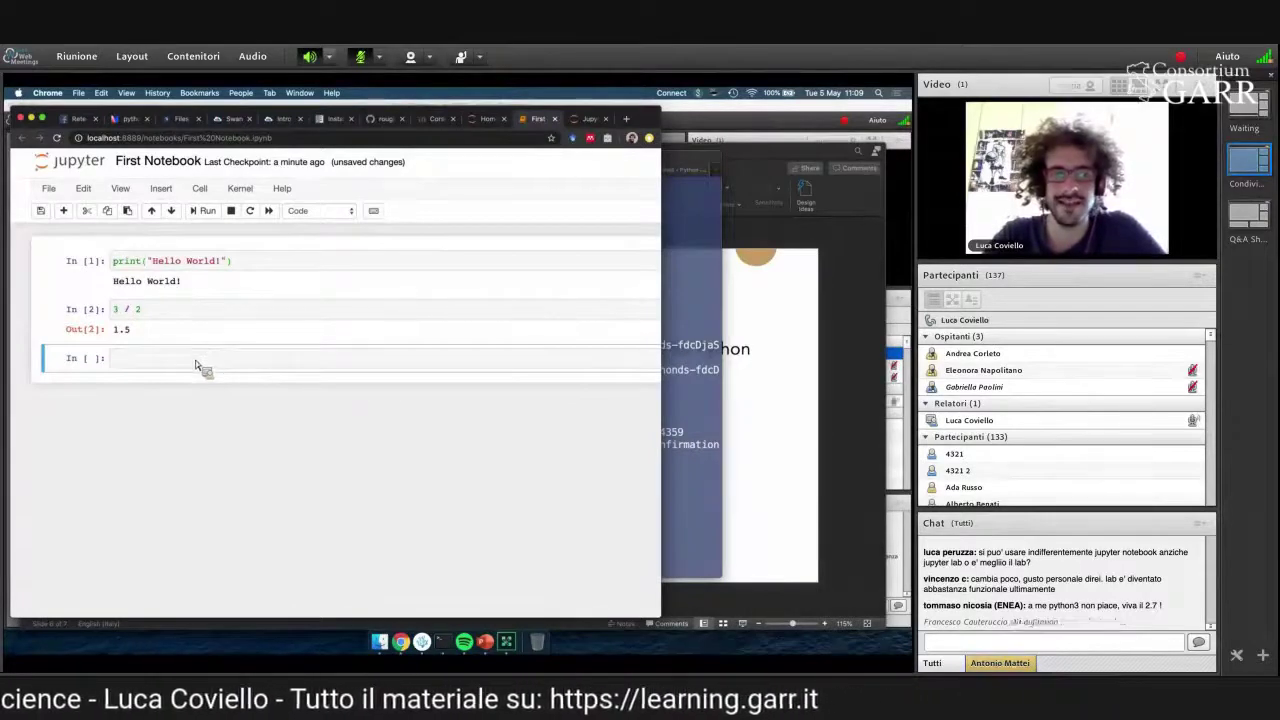
- Insert nine empty cells below the blank cell at the end of the notebook
left_click(196, 366)
key("Escape")
key("b")
key("b")
key("b")
key("b")
key("b")
key("b")
key("b")
key("b")
key("b")
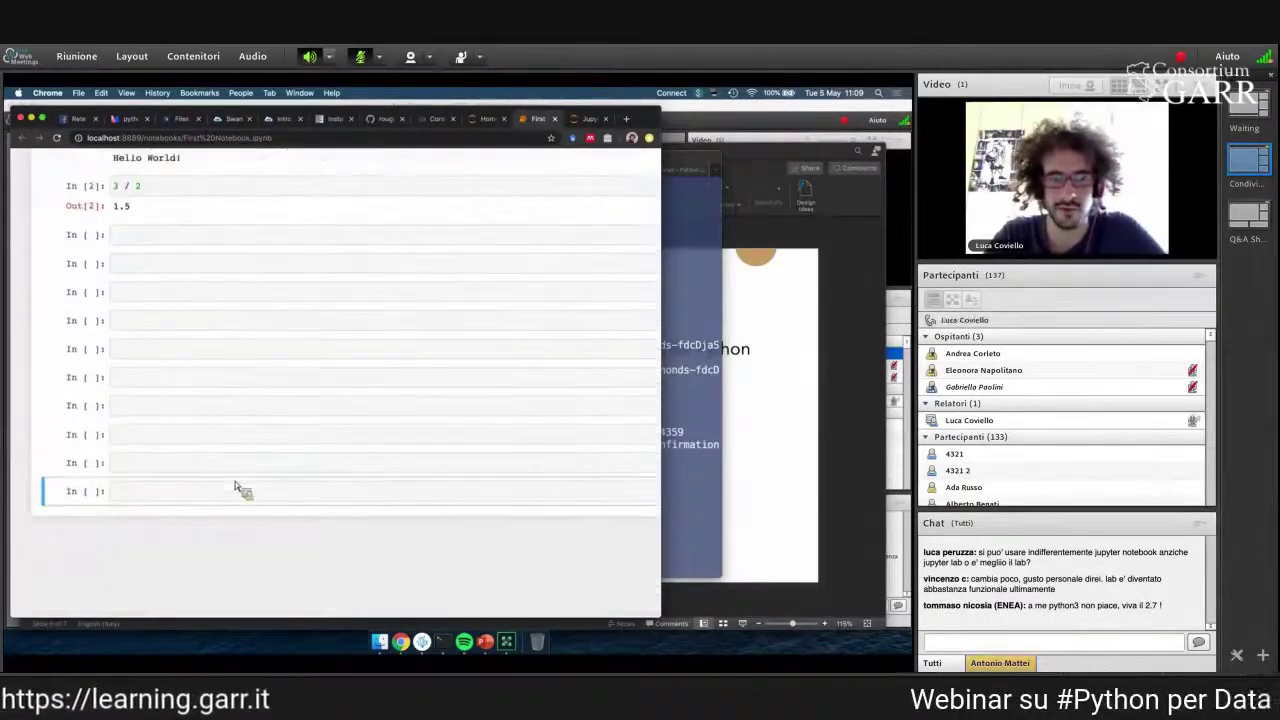
- Enter the expression 4 + 1 in the first empty cell below 3 / 2 and run it
scroll(243, 491, "up", 5)
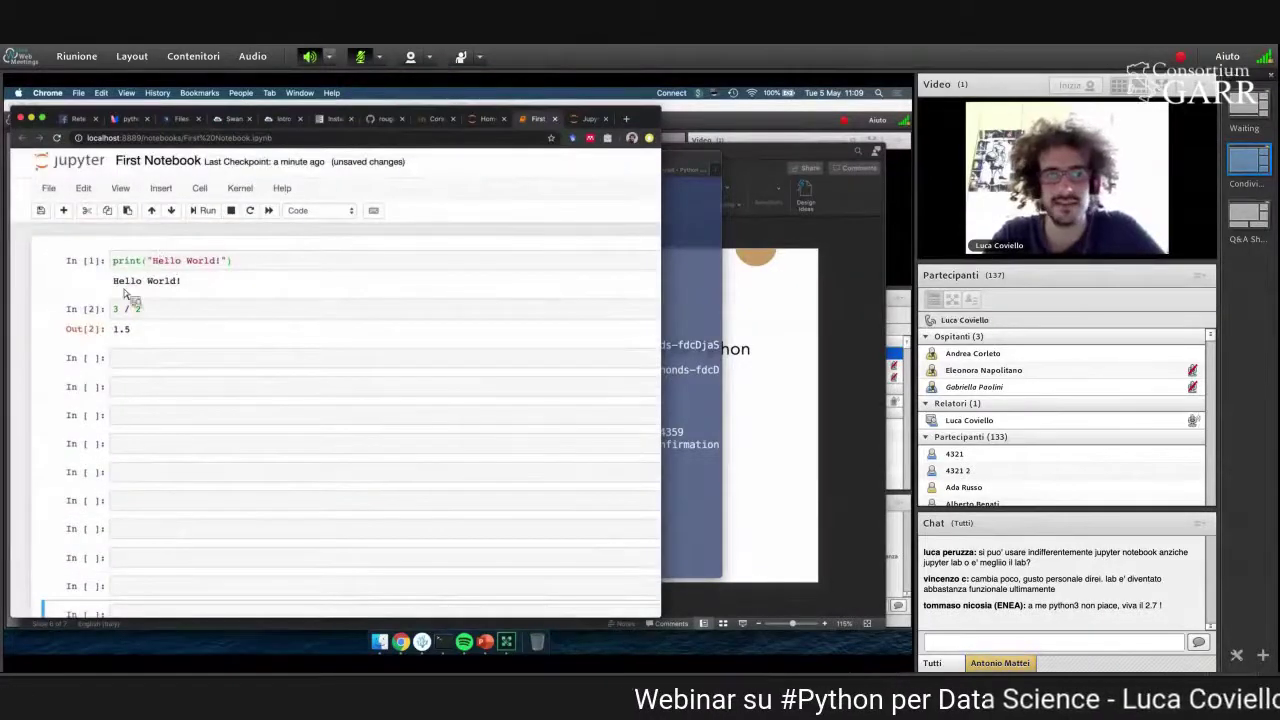
left_click(168, 292)
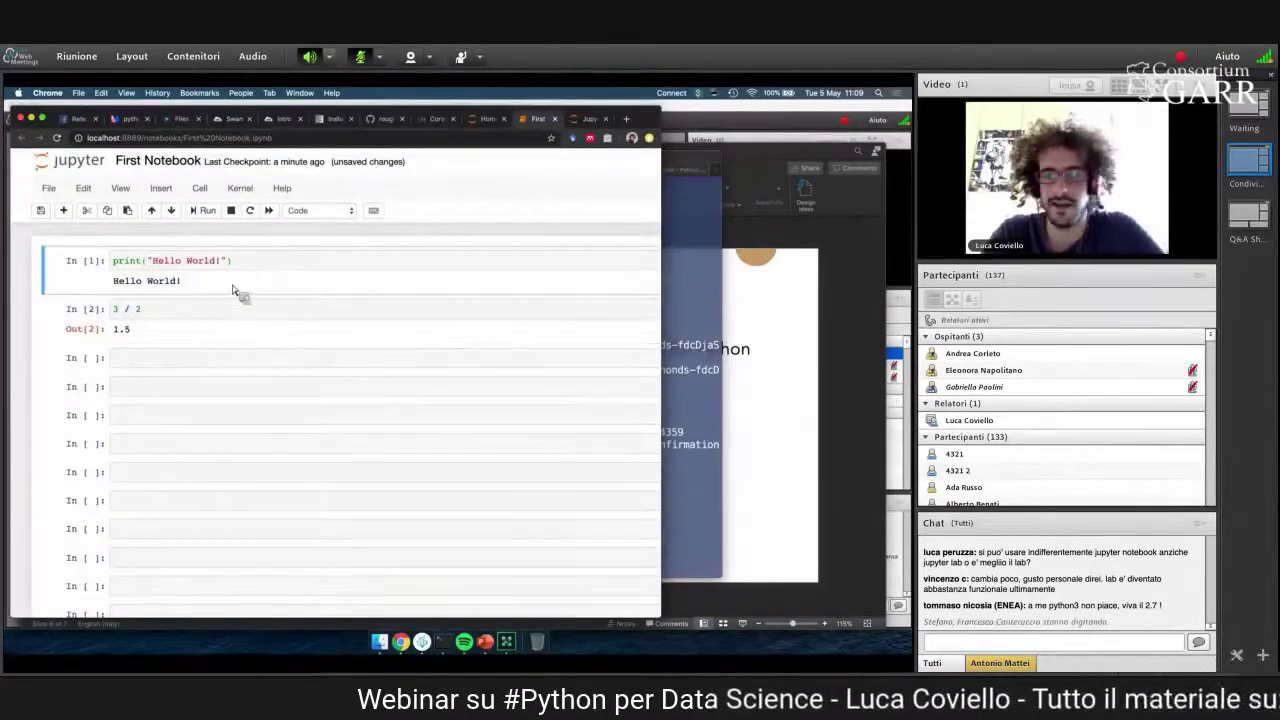
left_click(203, 358)
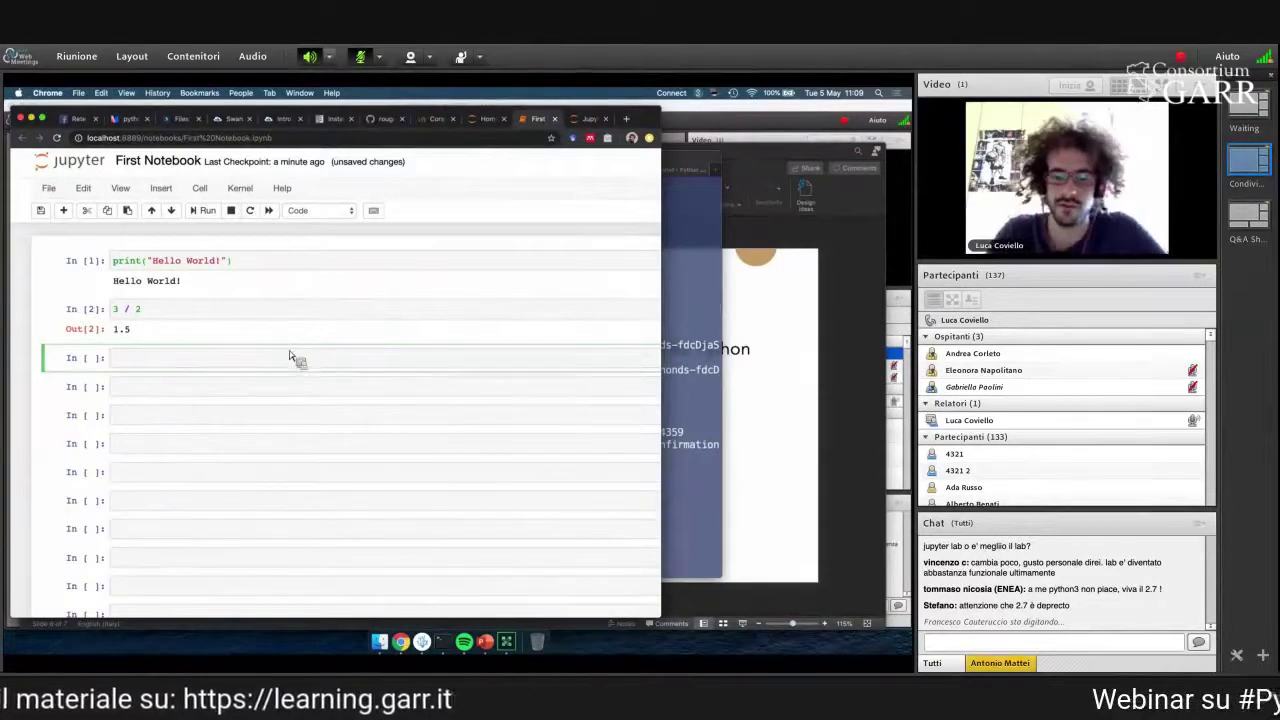
type("4 + 1")
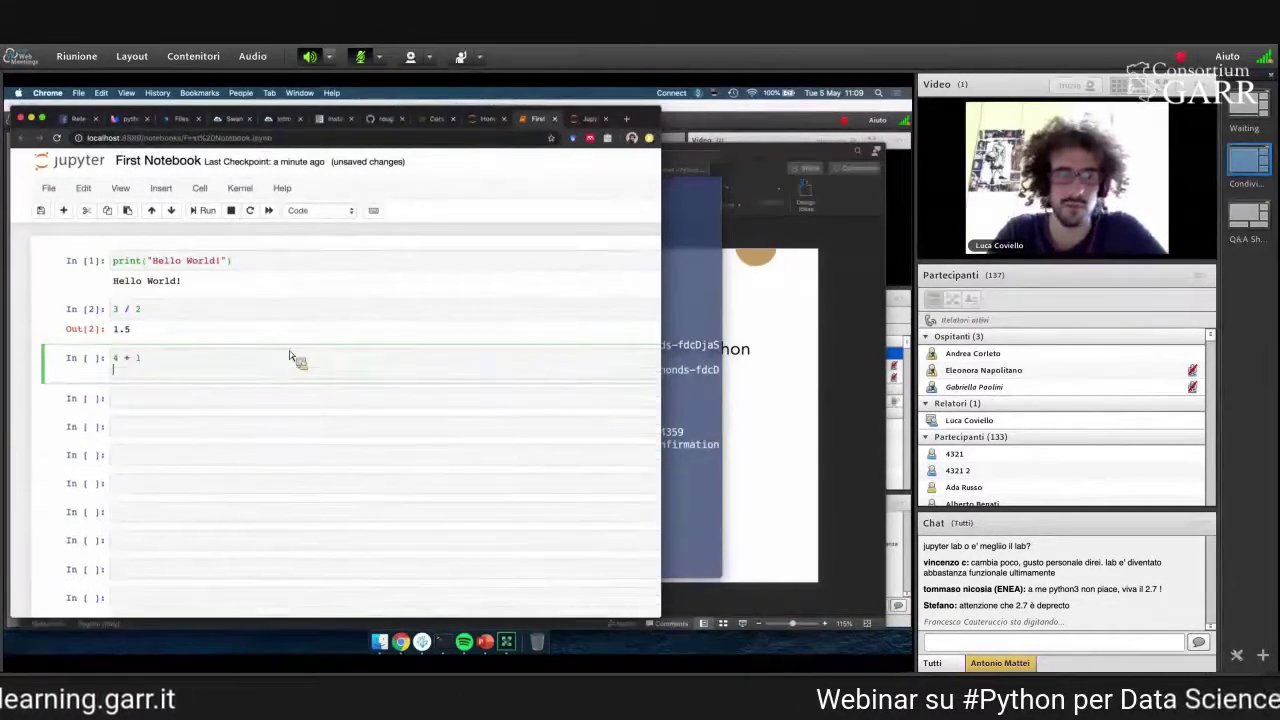
key("shift+Return")
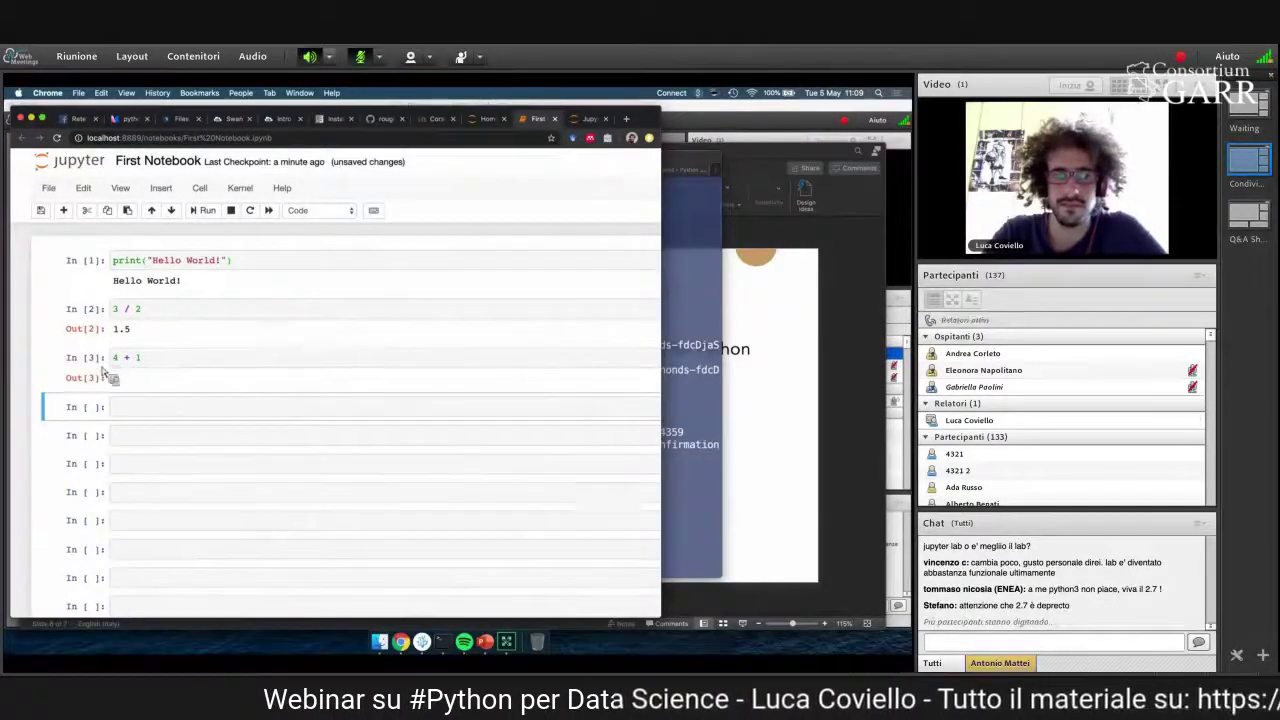
- Rerun the Hello World cell, add print("Ciao Mondo!") as its second line, and run it again
left_click(152, 262)
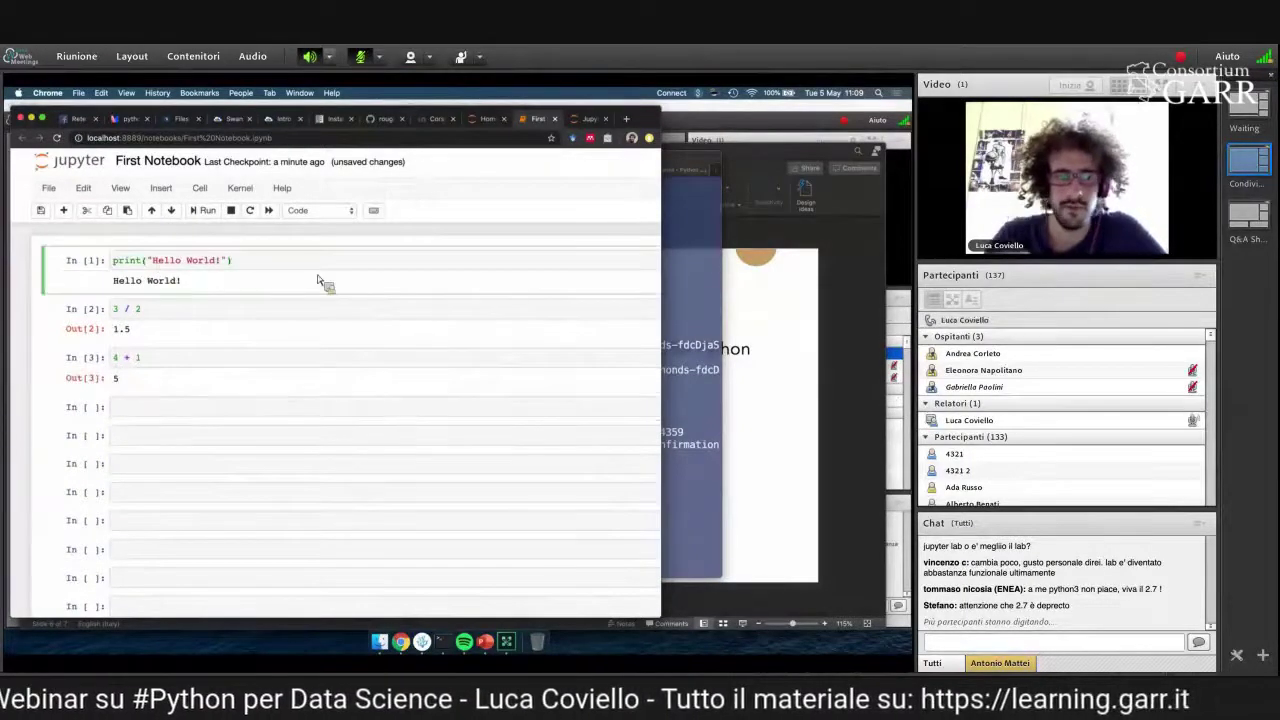
key("shift+Return")
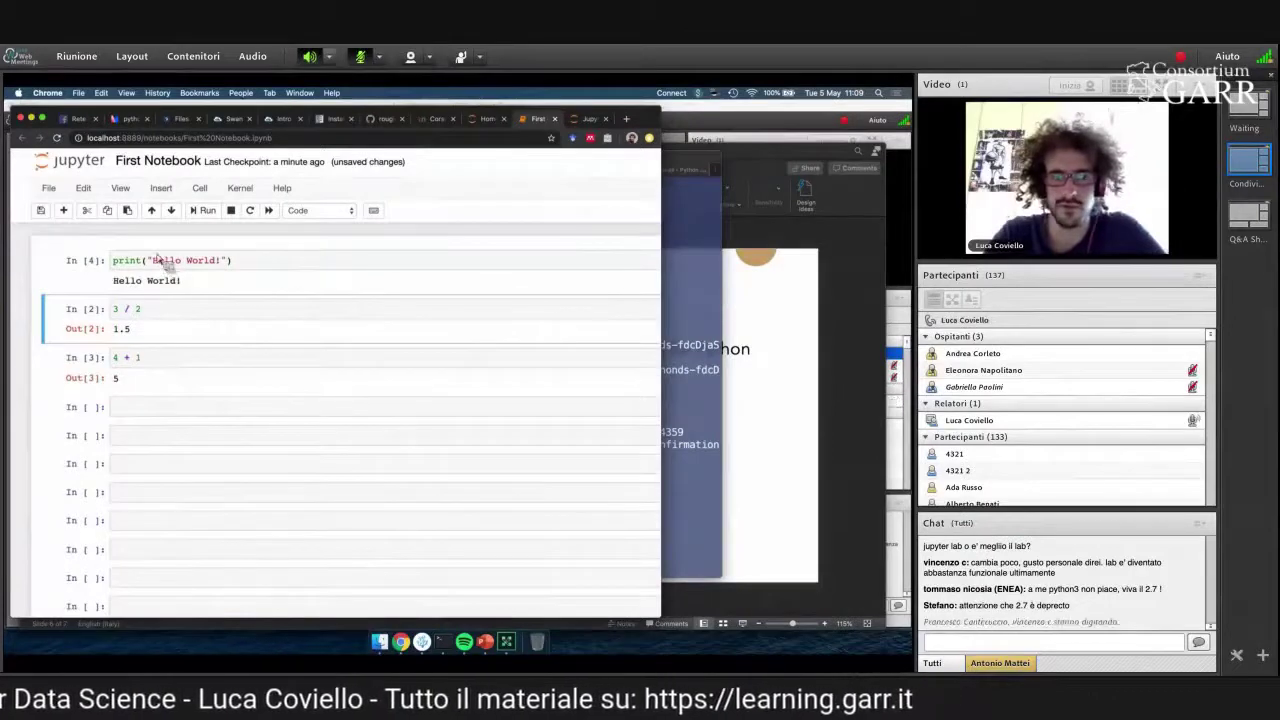
left_click(235, 263)
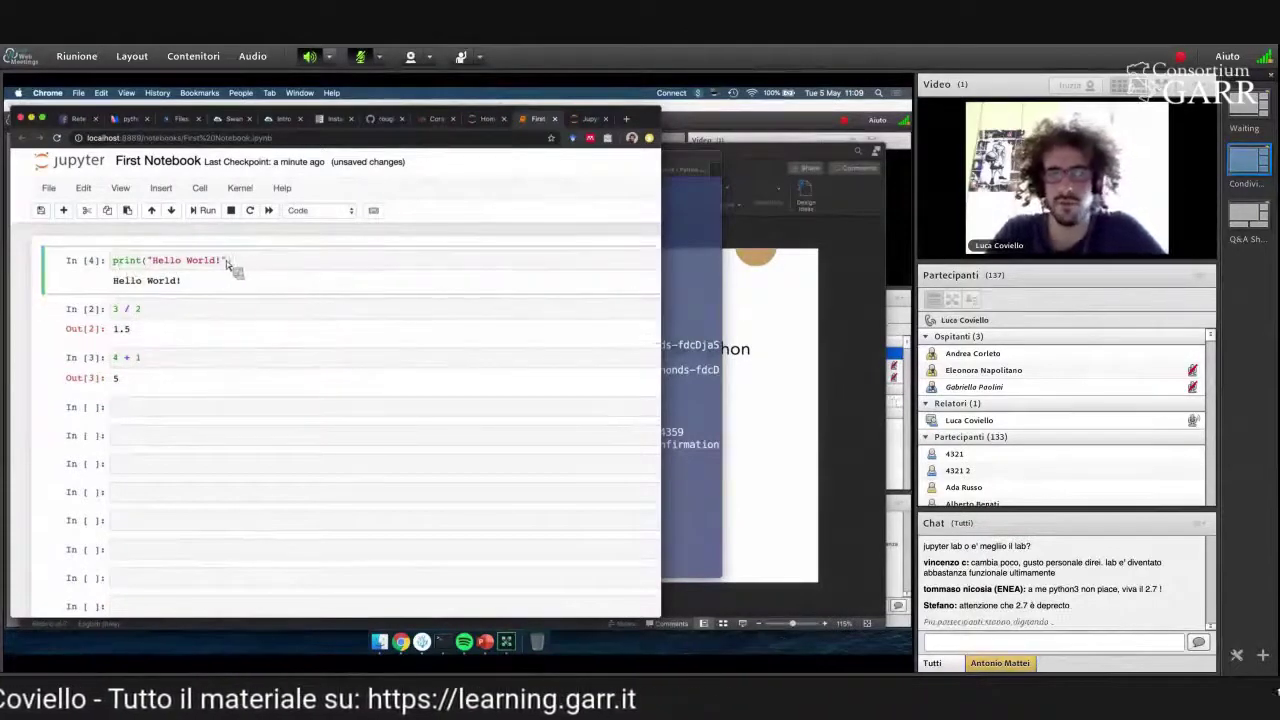
key("Return")
type("print(")
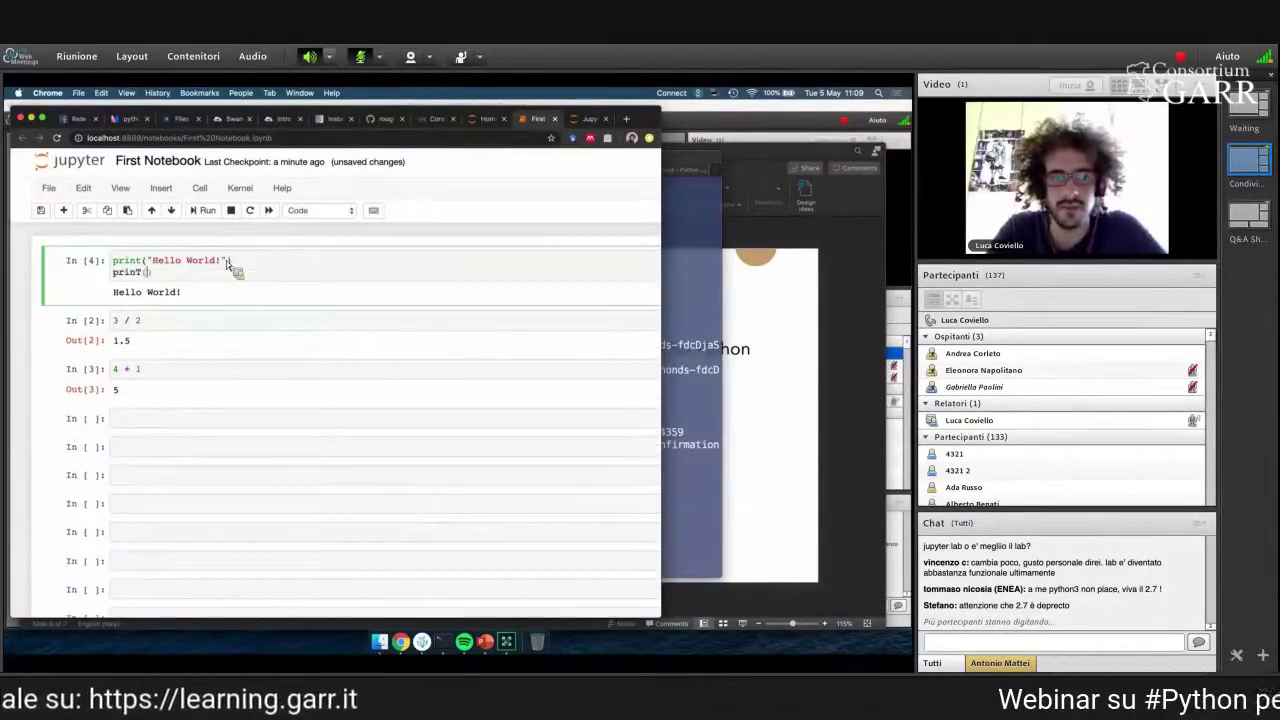
type("\"Ciao")
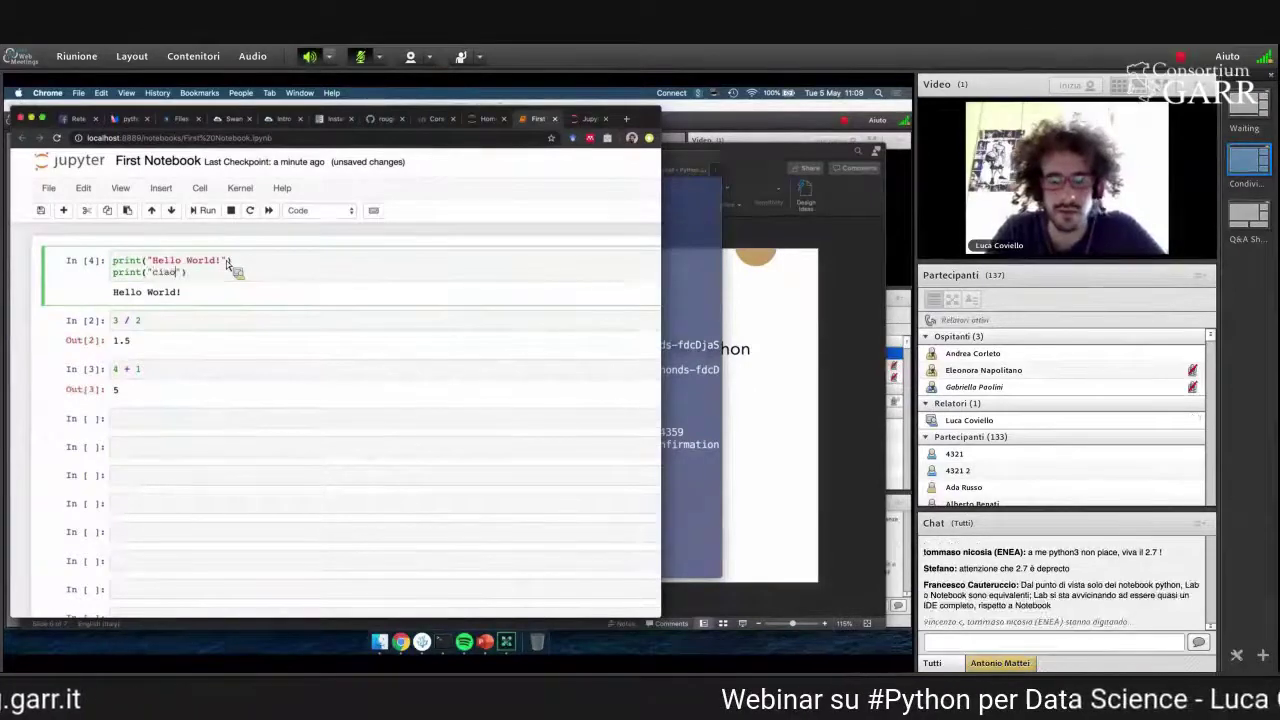
type(" Mon")
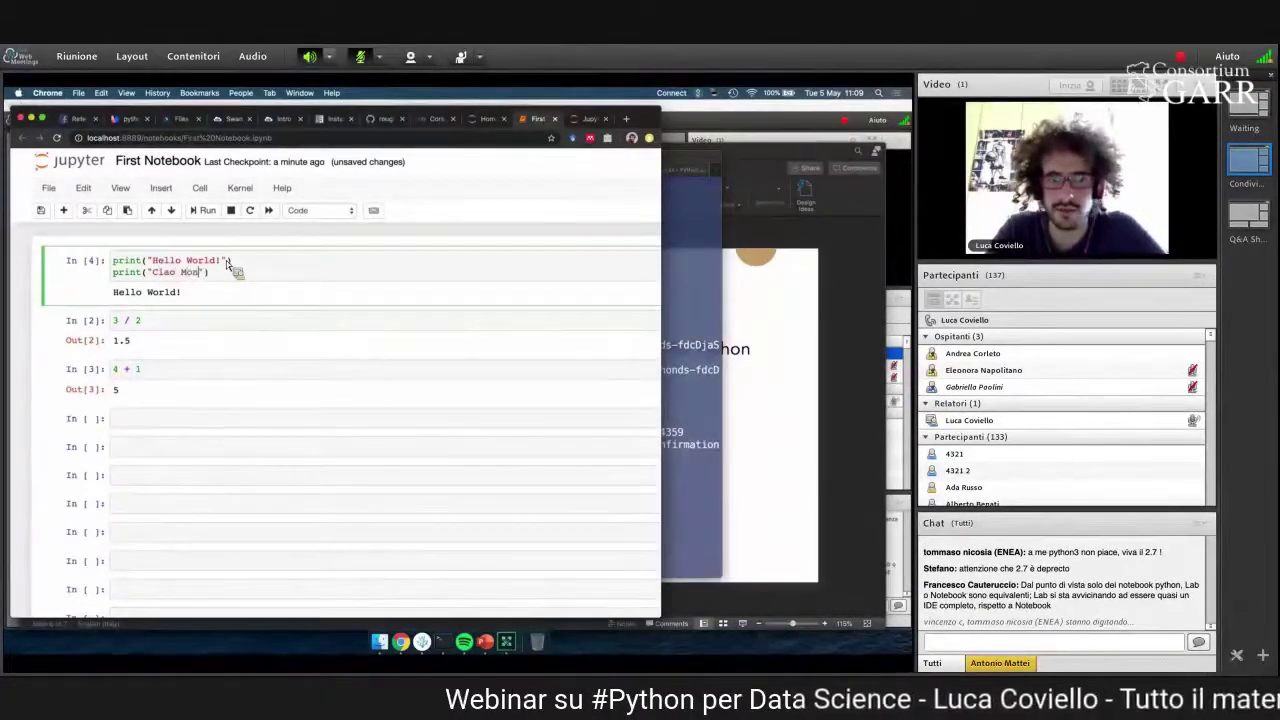
type("do!")
key("shift+Return")
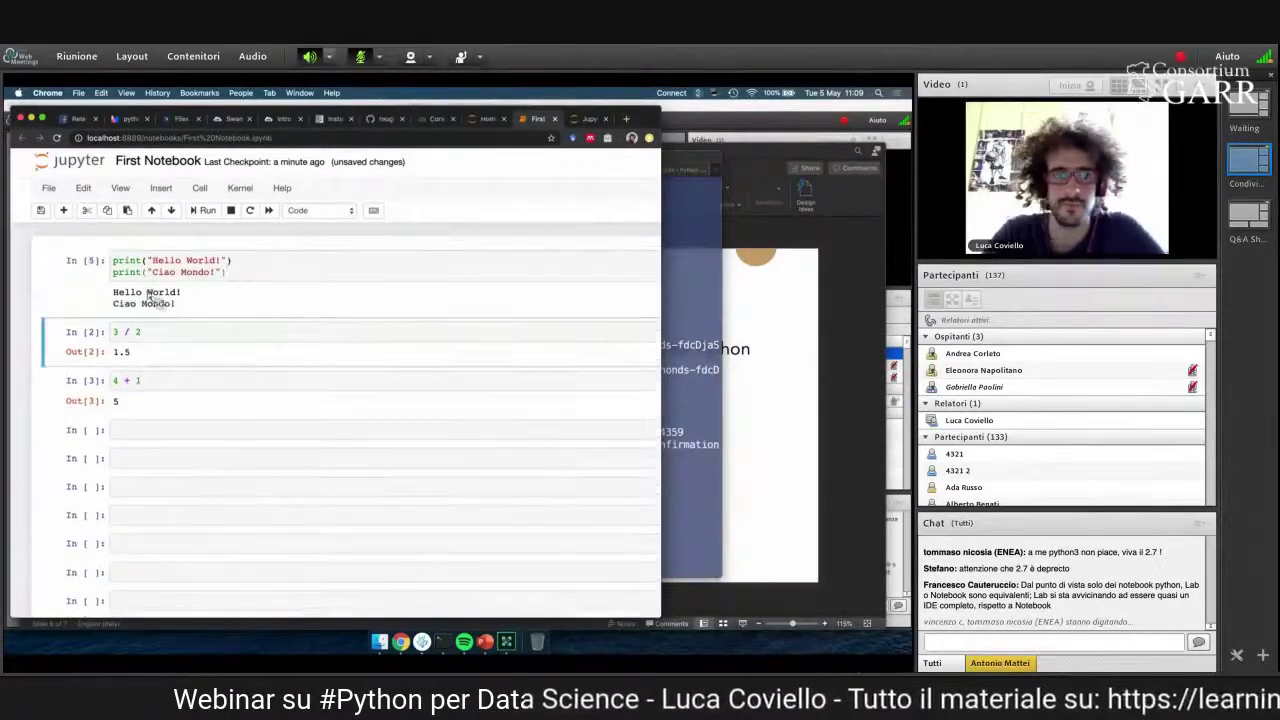
left_click(117, 297)
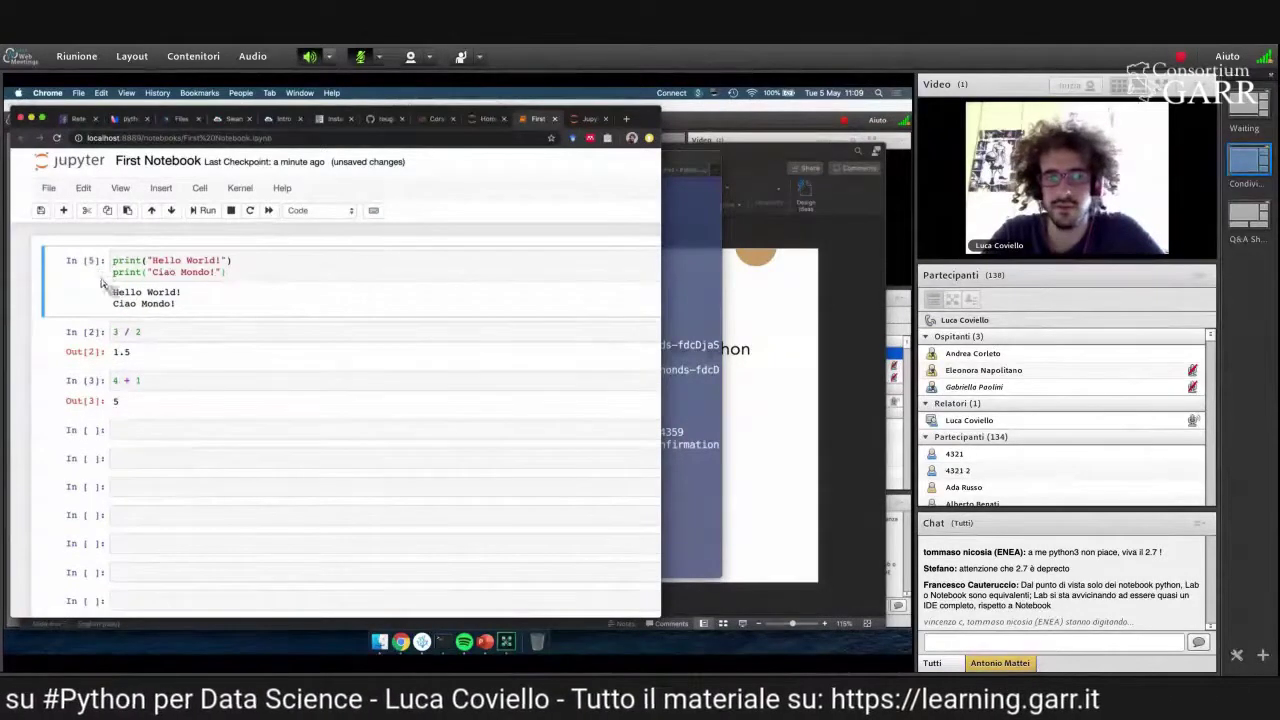
triple_click(196, 316)
left_click(192, 317)
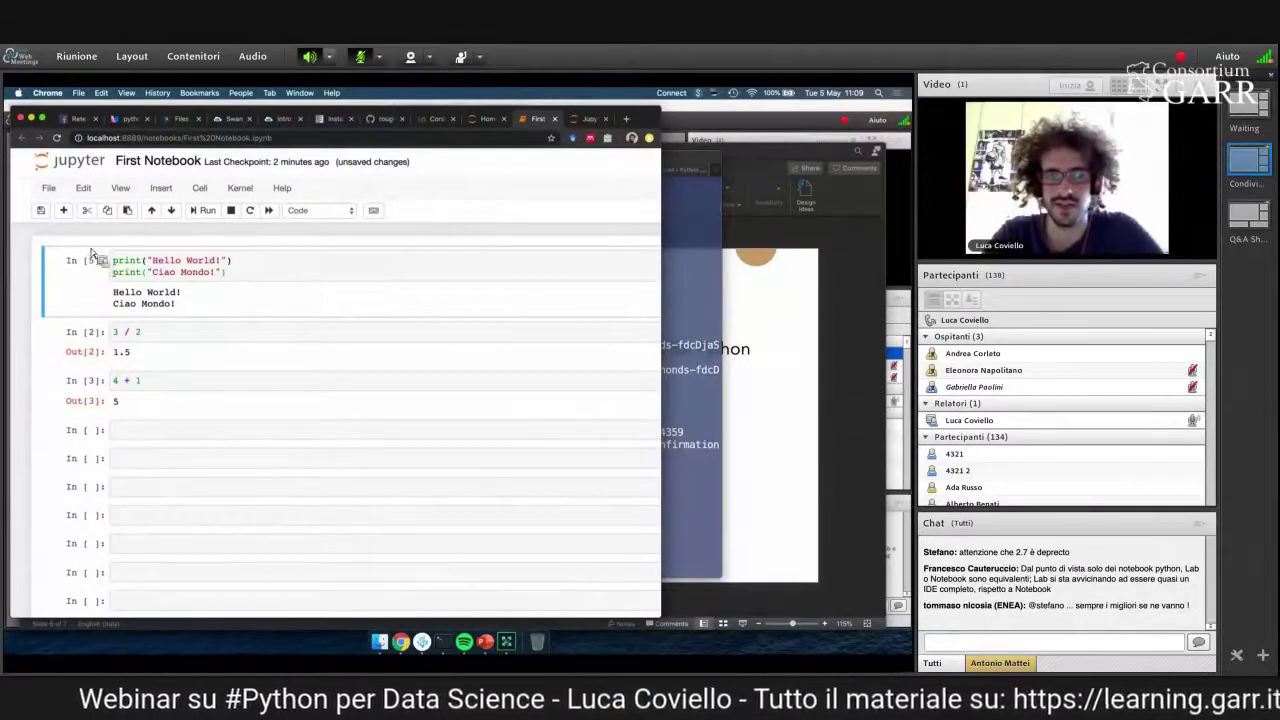
left_click(97, 356)
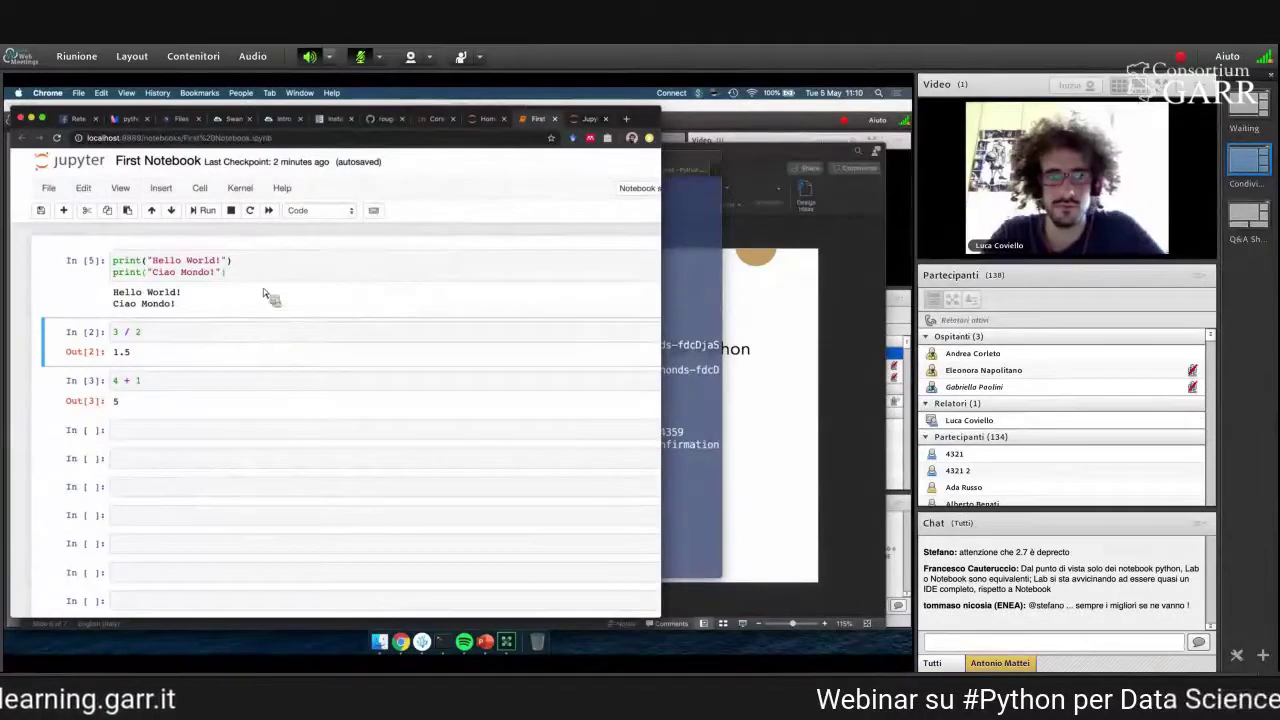
- Save the notebook and open First Notebook.ipynb from the file browser of the JupyterLab page
key("super+s")
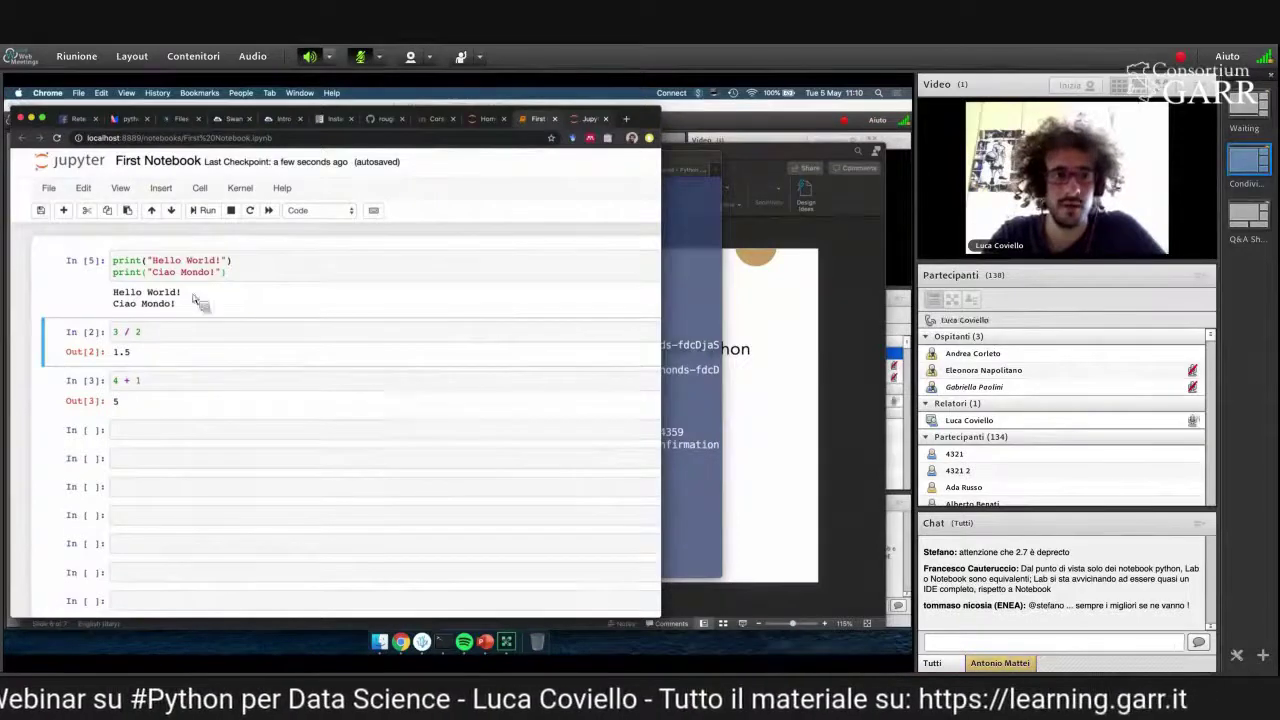
key("ctrl+Tab")
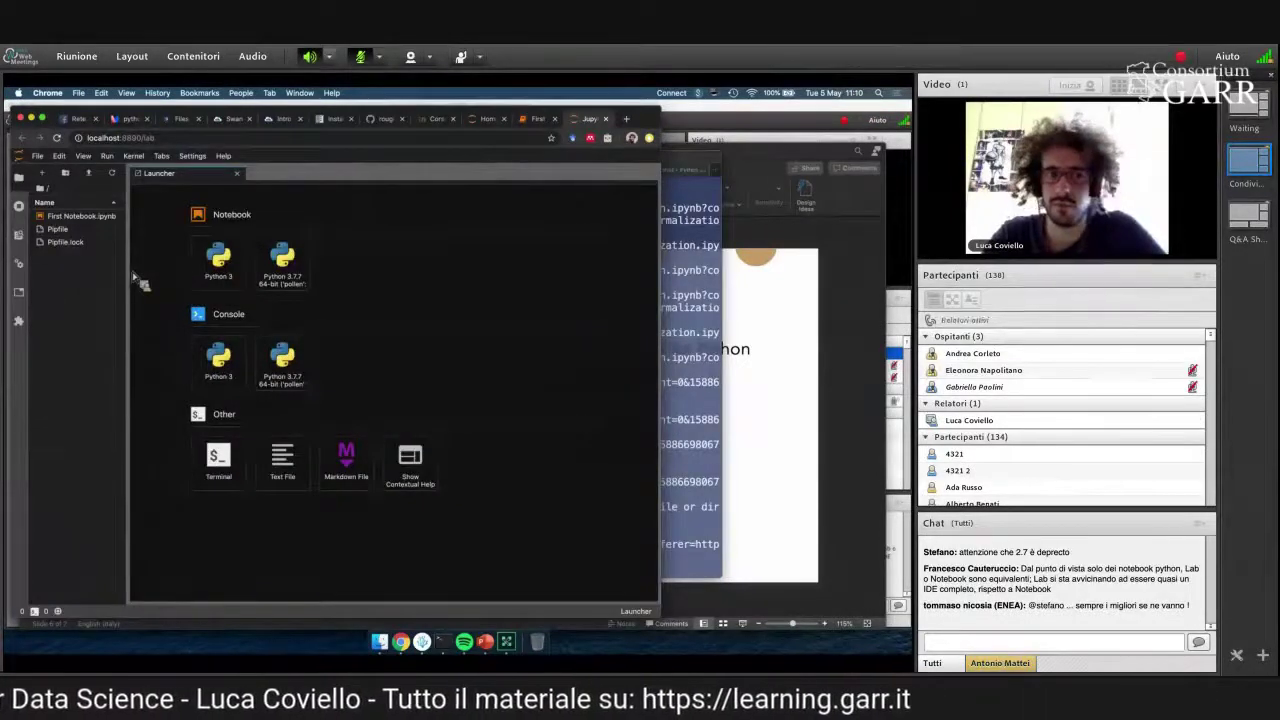
left_click_drag(130, 279, 163, 282)
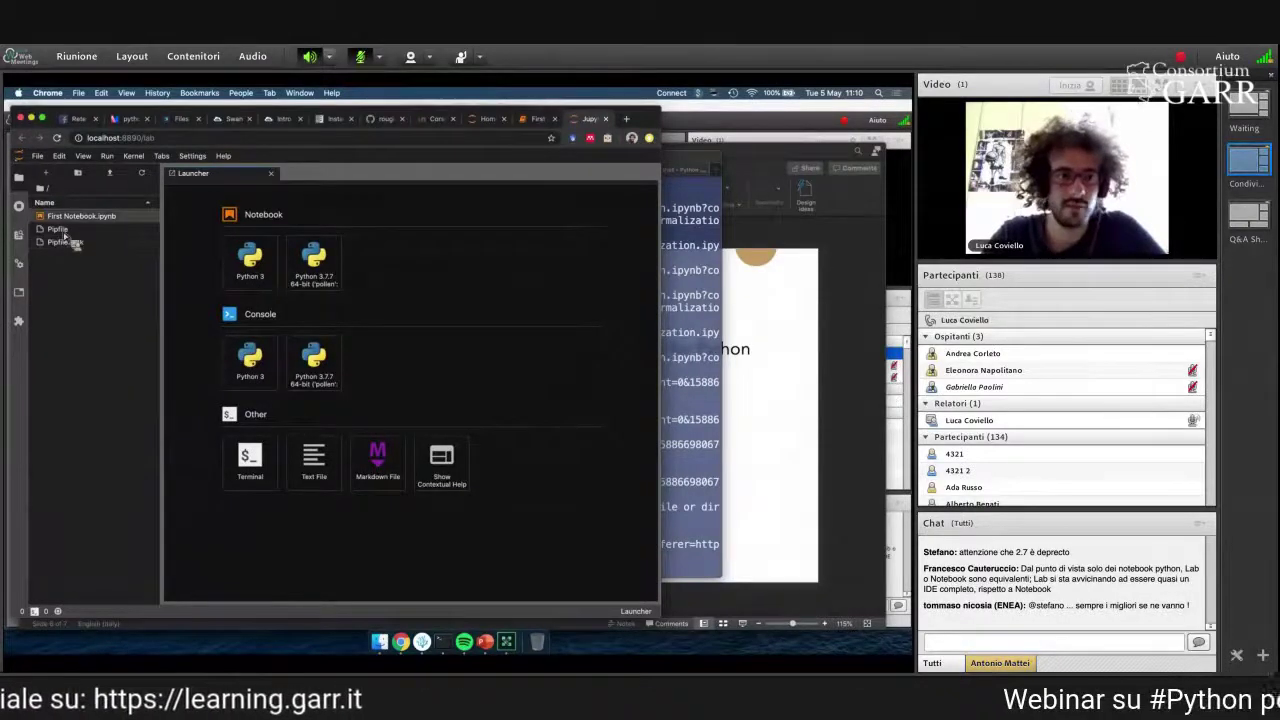
left_click(90, 216)
left_click(87, 220)
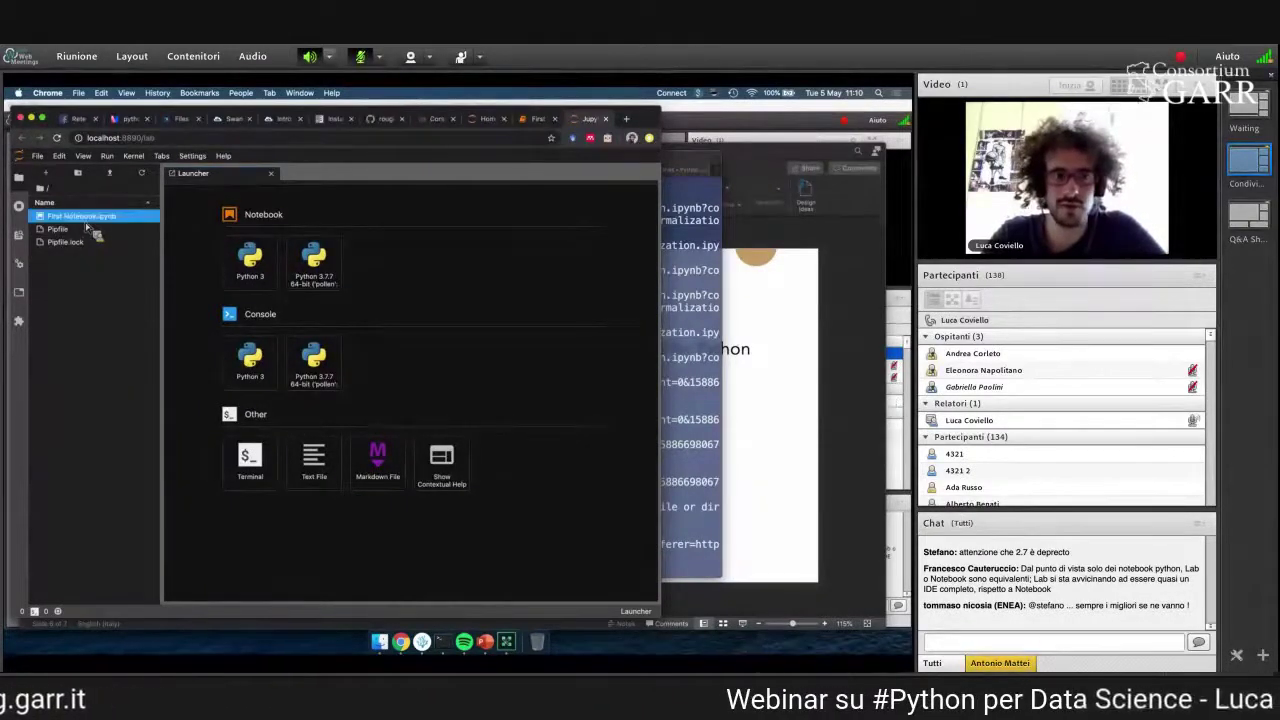
key("super+plus")
key("super+plus")
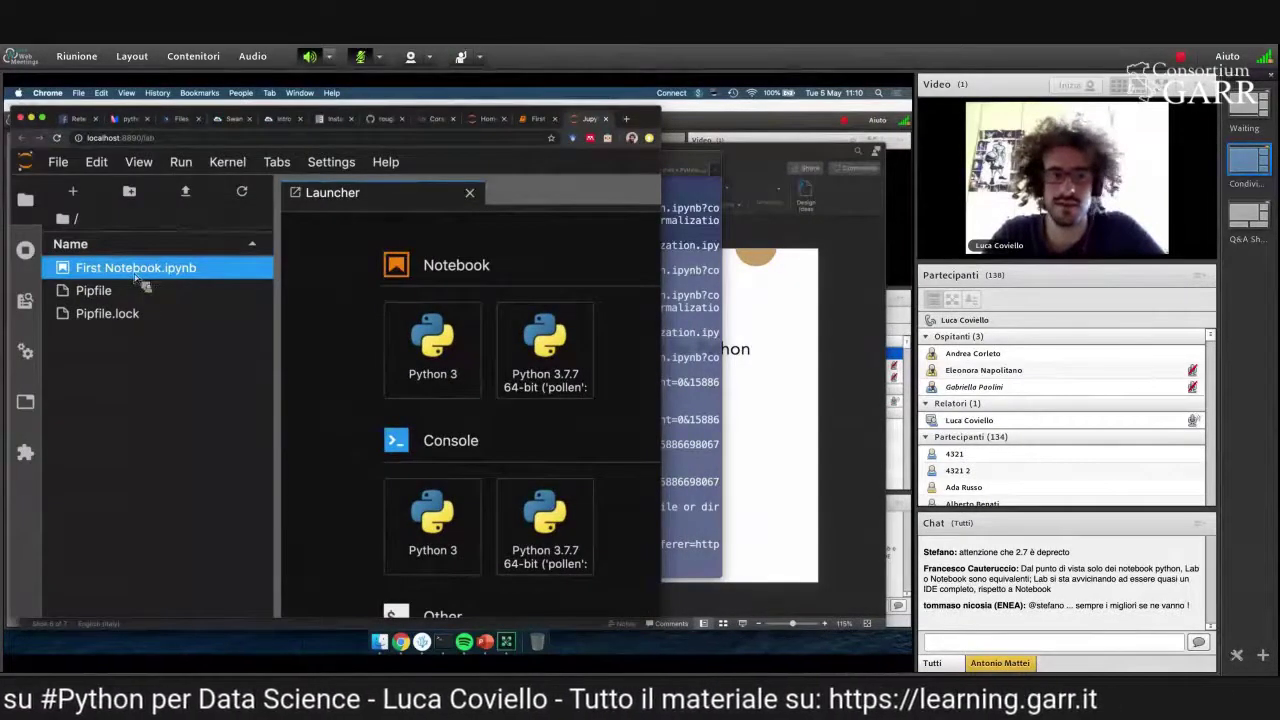
scroll(306, 257, "down", 1)
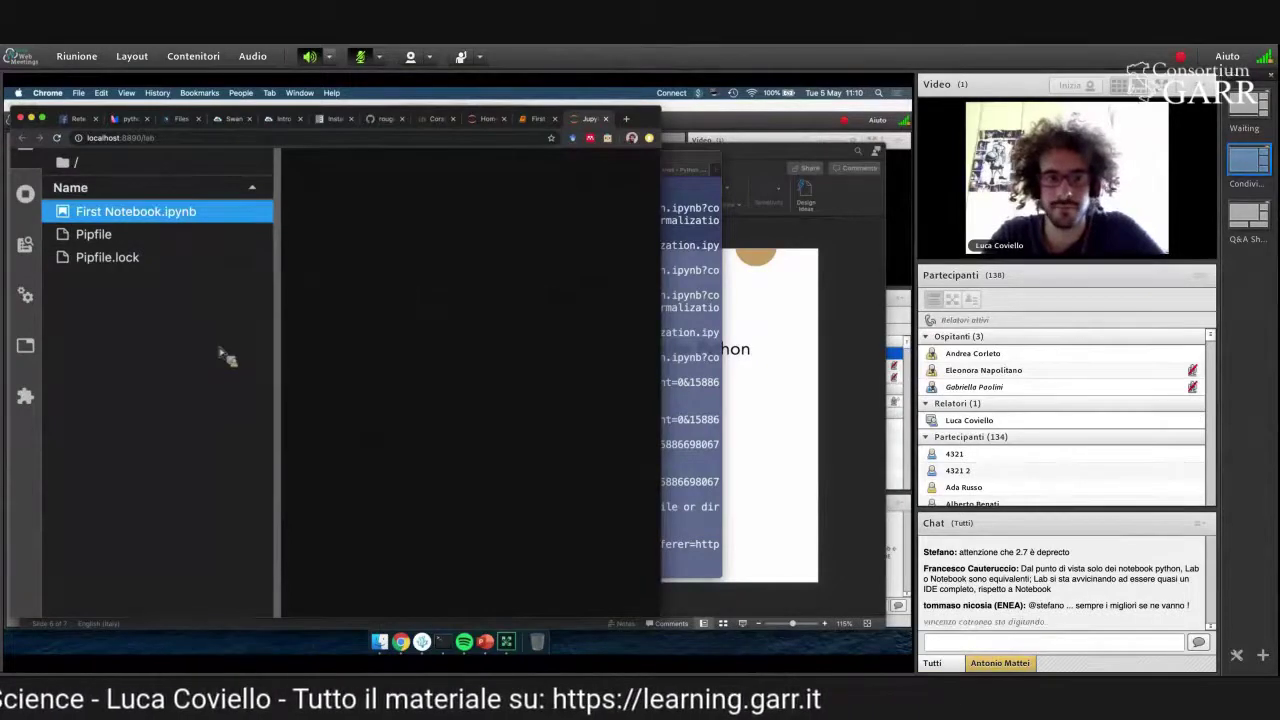
scroll(322, 320, "down", 1)
- Examine the cells, outputs and notebook controls of First Notebook.ipynb as JupyterLab displays them
key("super+minus")
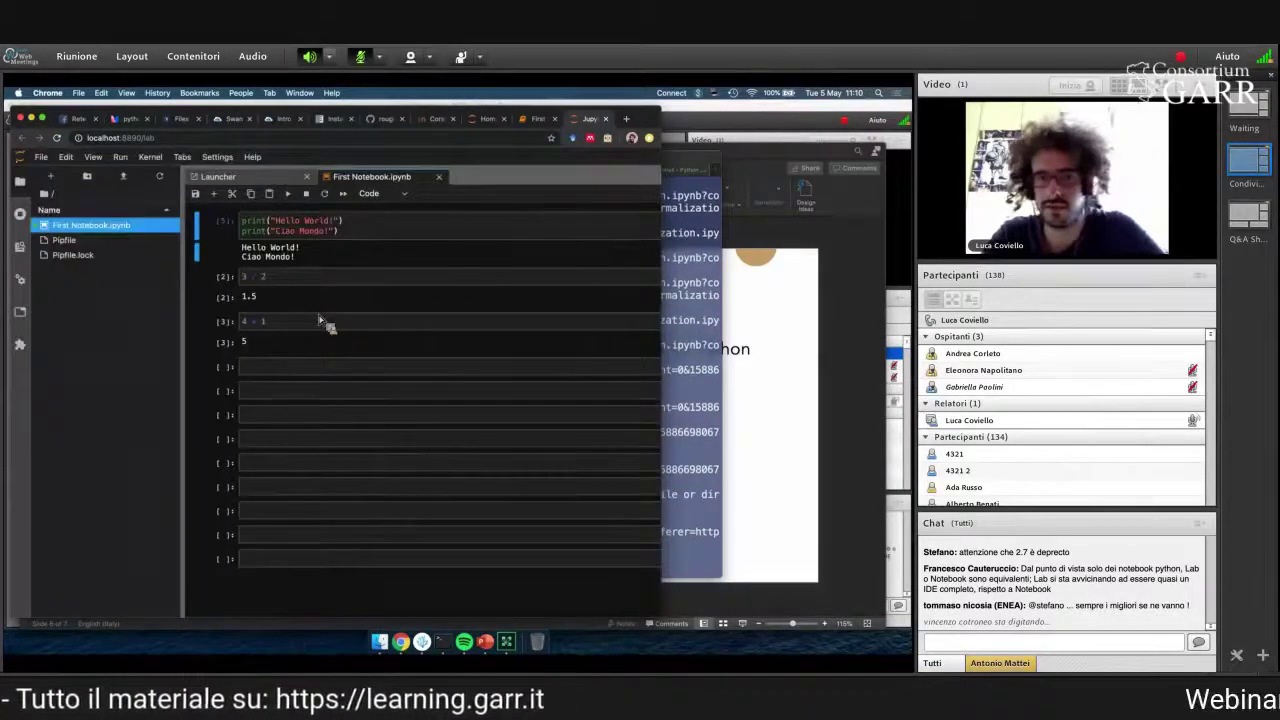
key("super+plus")
key("super+plus")
key("super+plus")
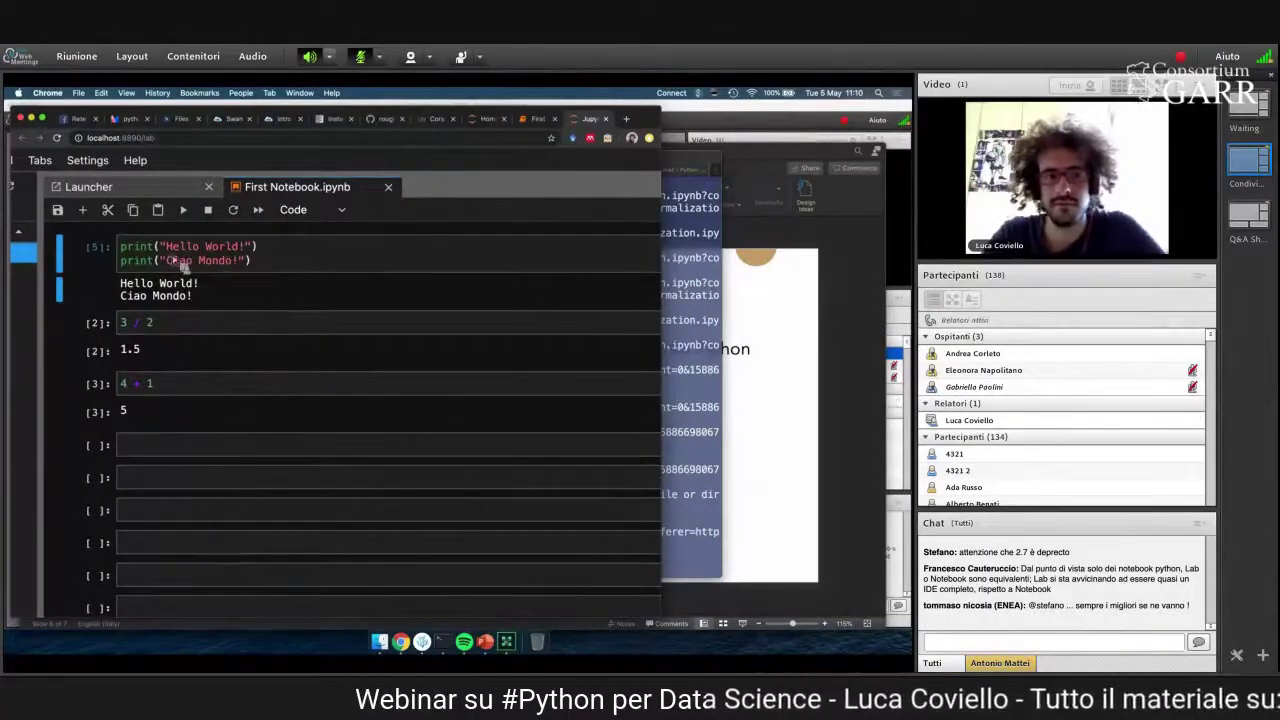
scroll(447, 352, "left", 3)
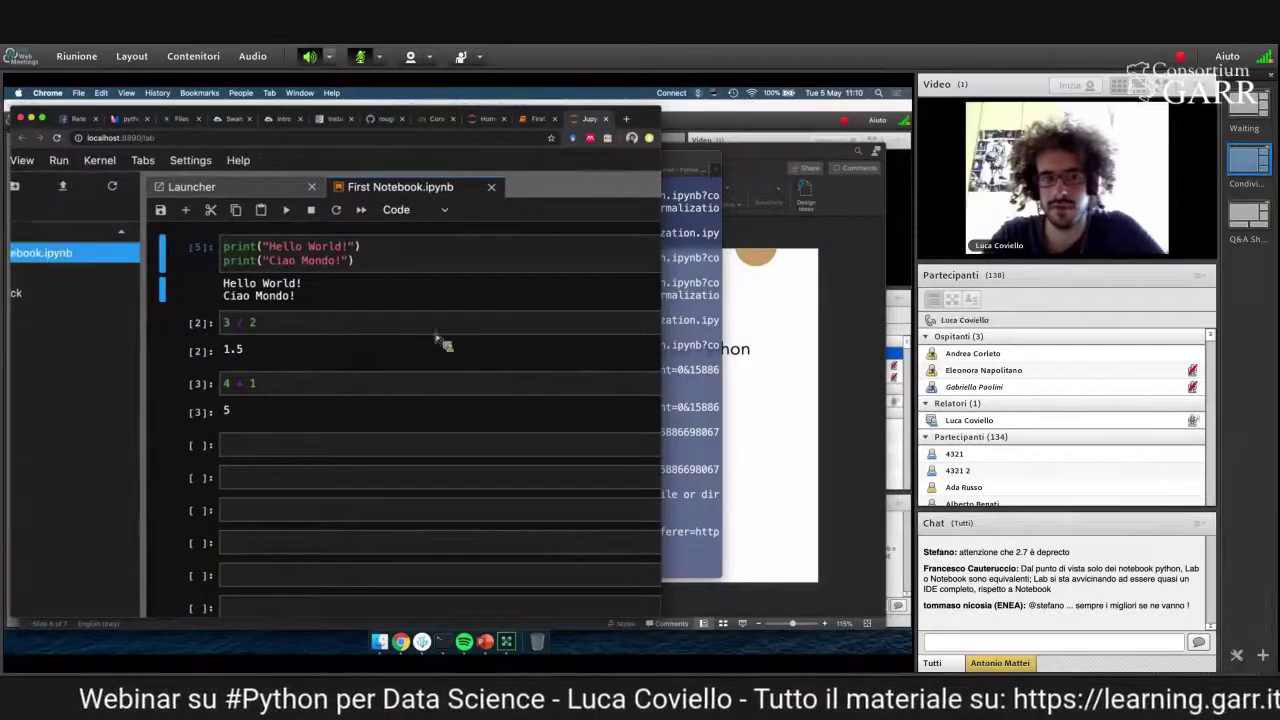
scroll(432, 330, "left", 3)
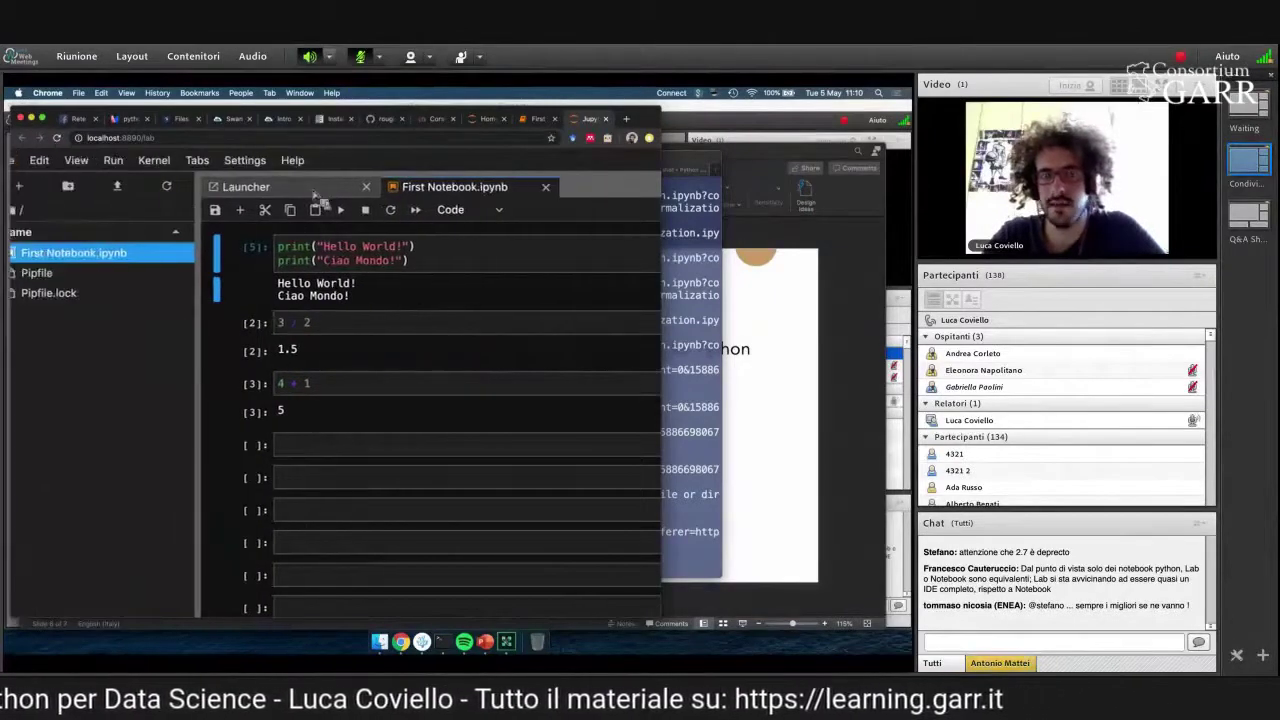
scroll(367, 213, "right", 3)
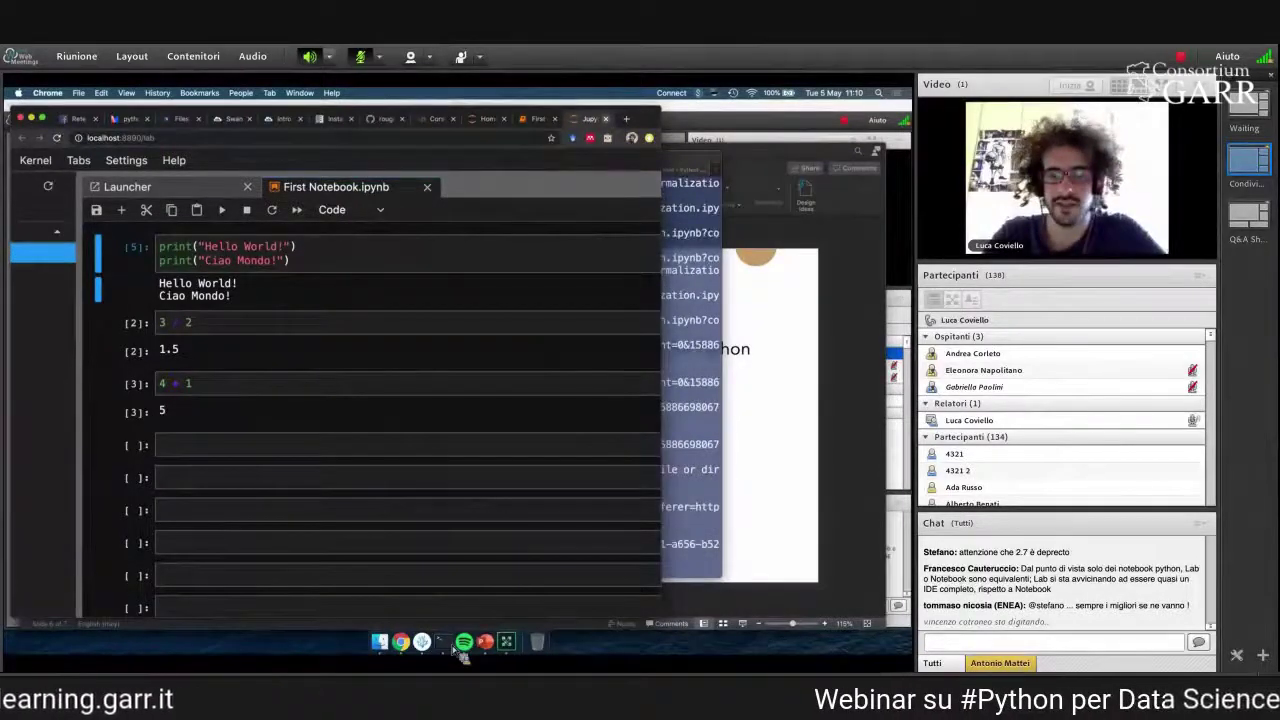
- Close the JupyterLab page, shut down its server and shell in Terminal, confirming with y, and return to First Notebook in Chrome
key("super+w")
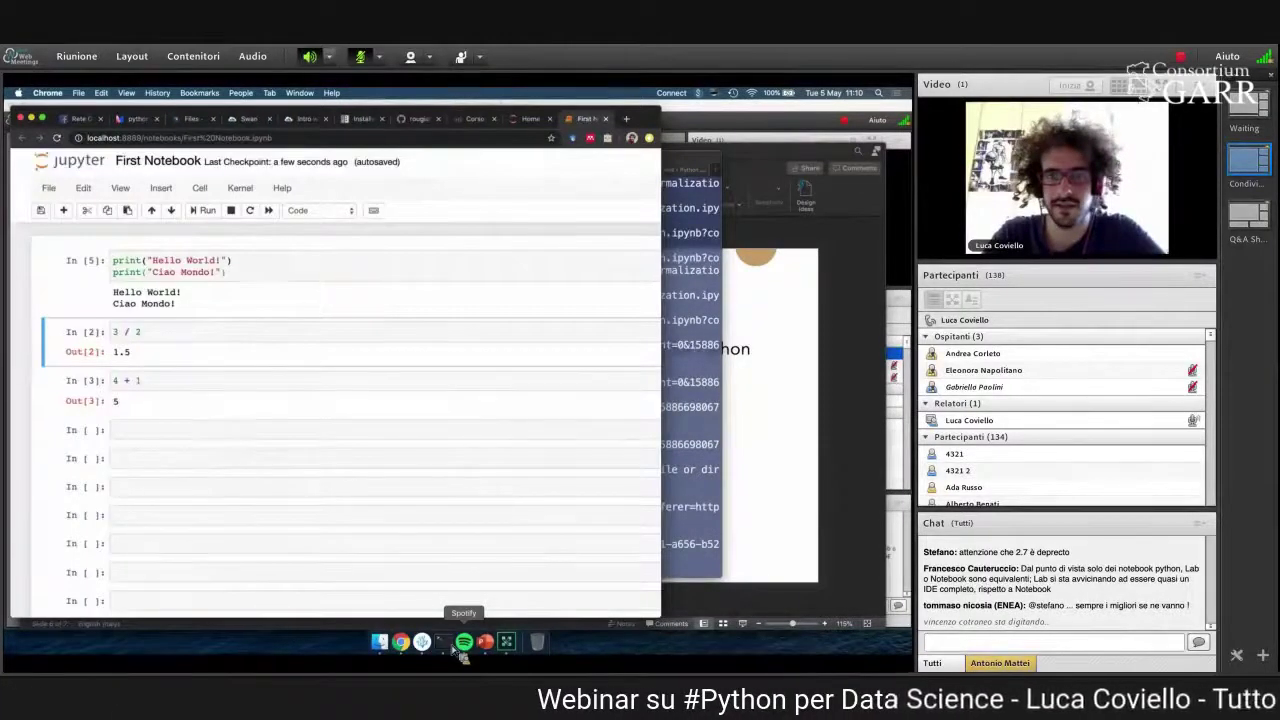
key("super+Tab")
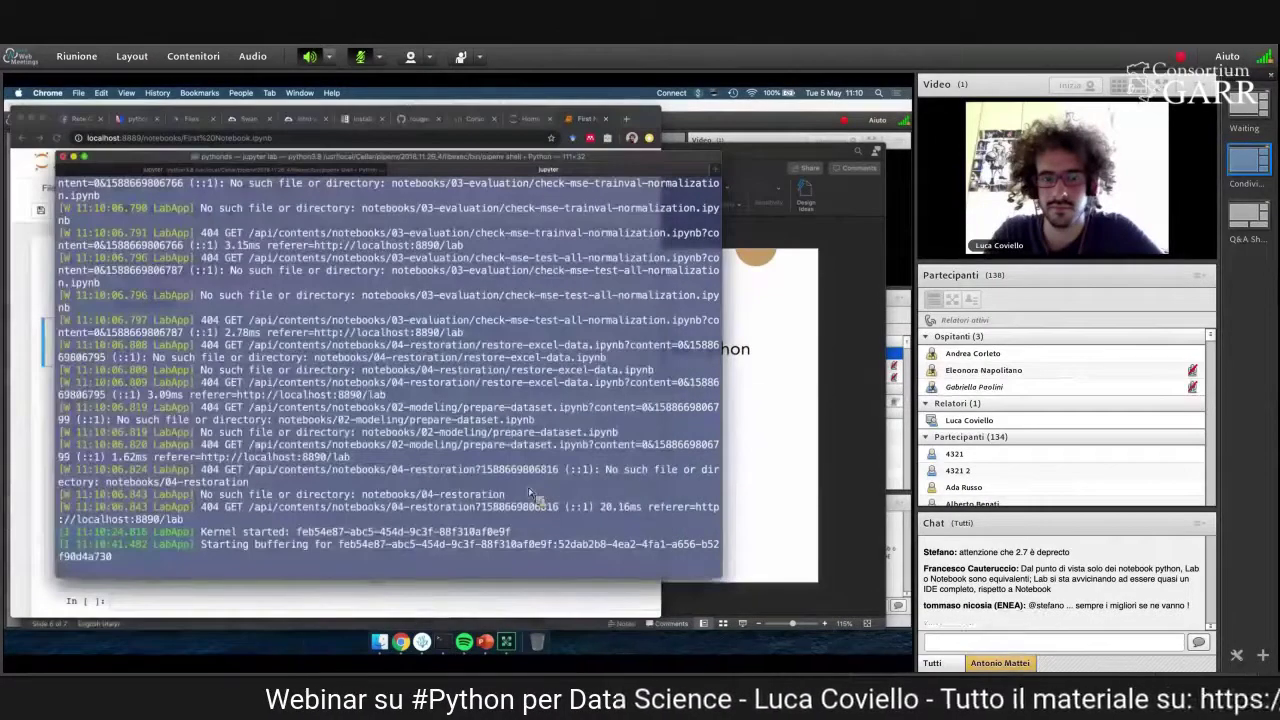
key("ctrl+c")
type("y")
key("Return")
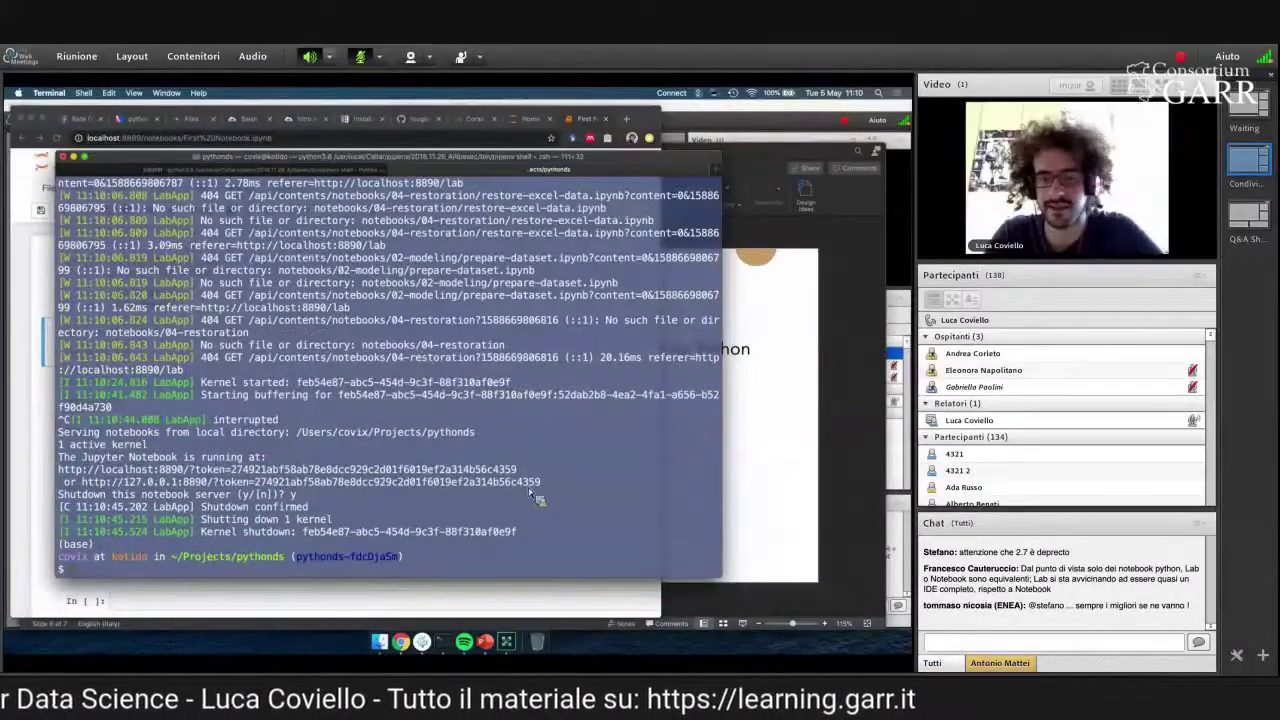
key("ctrl+d")
key("super+Tab")
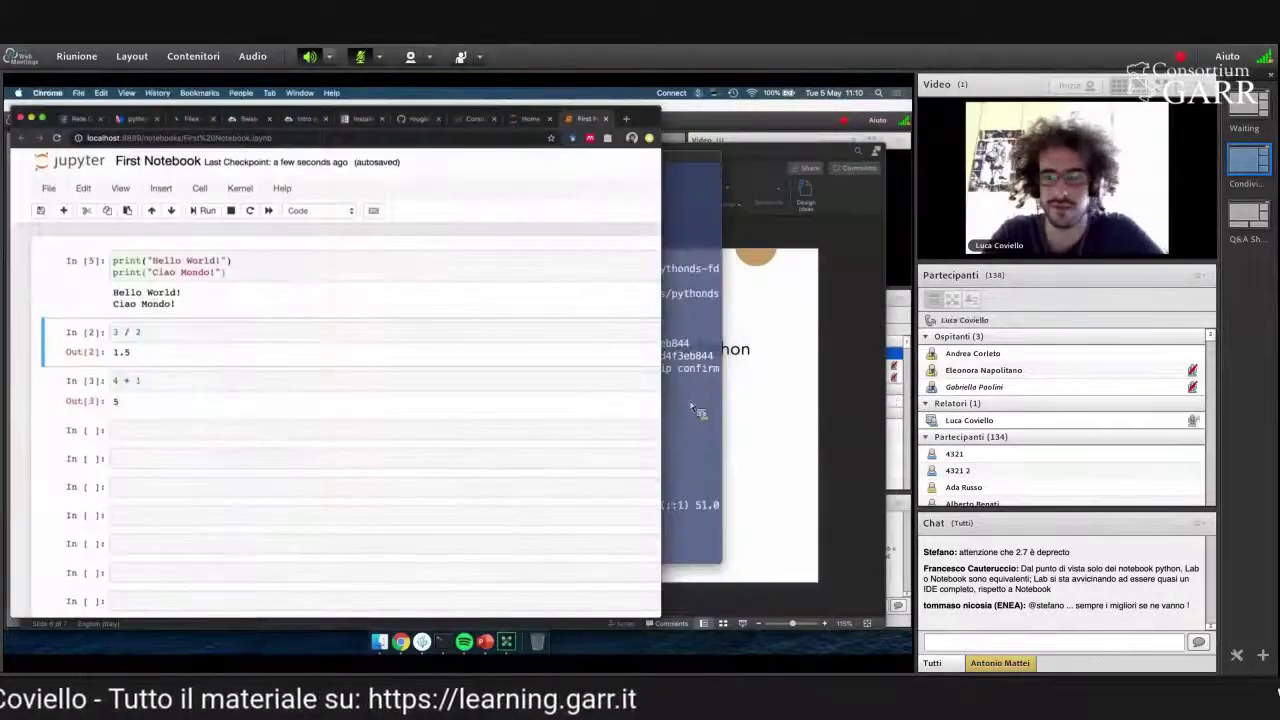
- Switch to the Mentimeter page in Chrome and mark the questions on the webinar interruption and Jupyter Notebook versus JupyterLab as answered
left_click(860, 238)
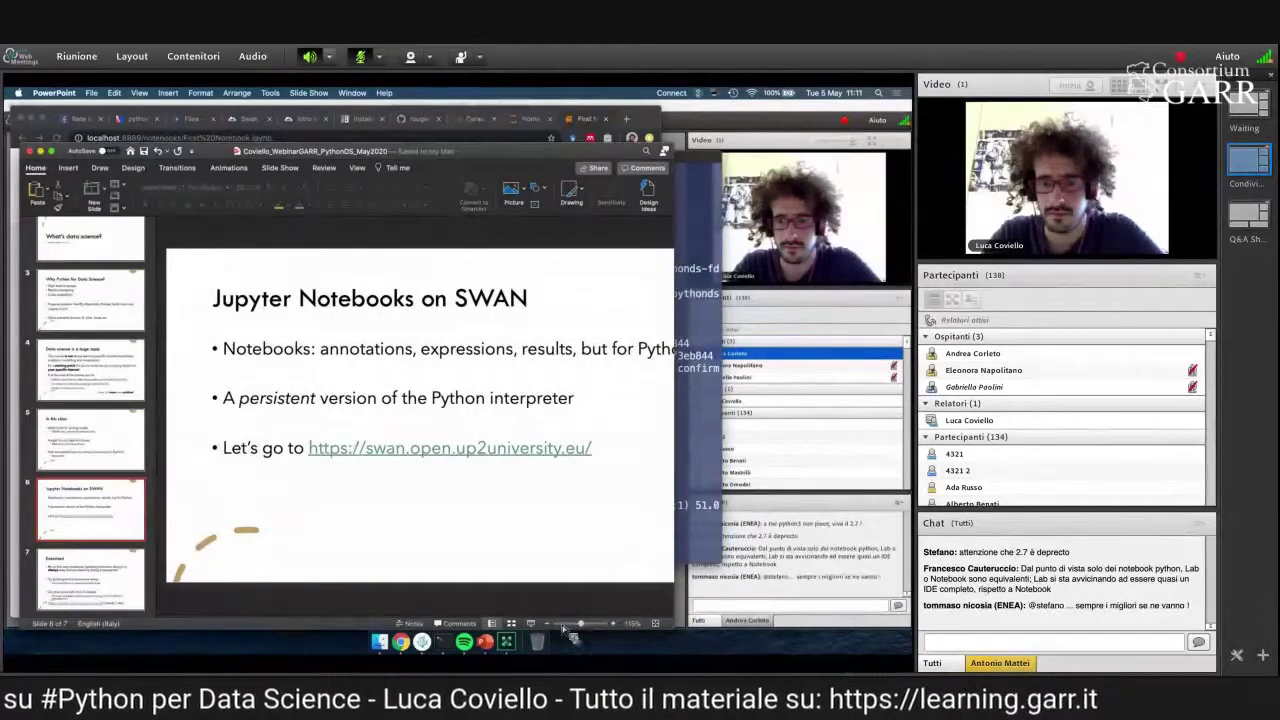
left_click(452, 646)
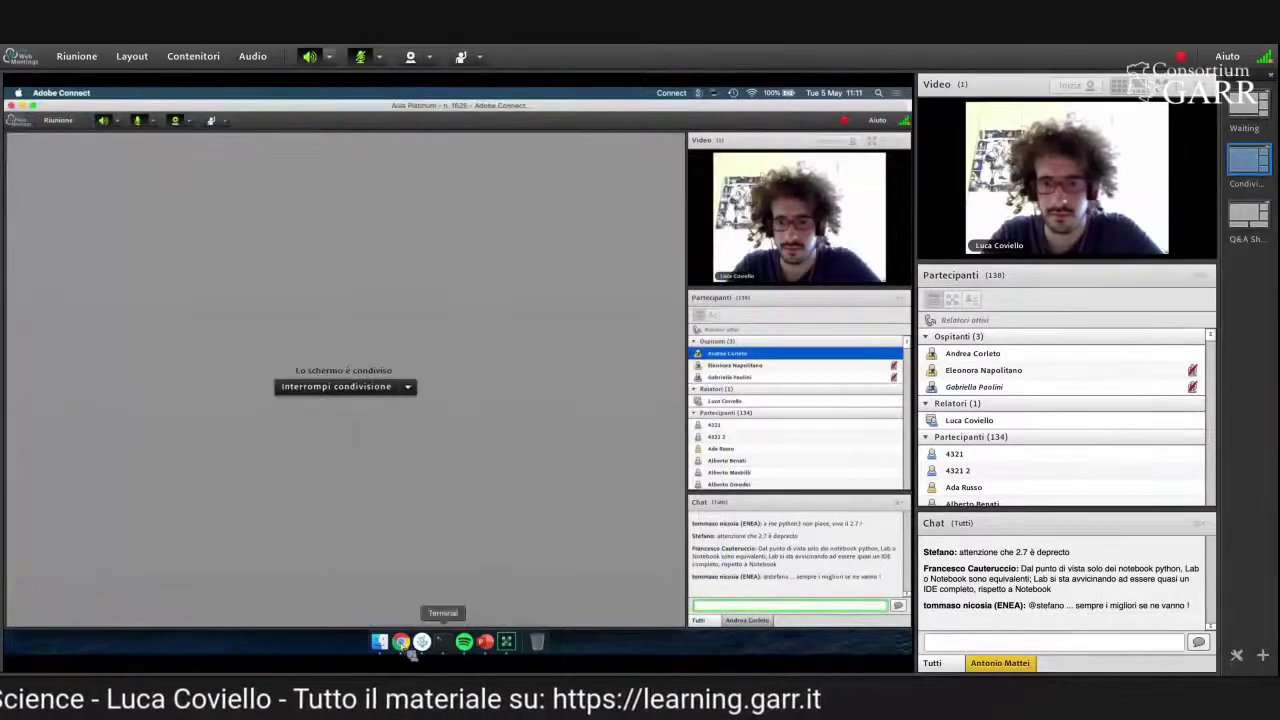
key("super+Tab")
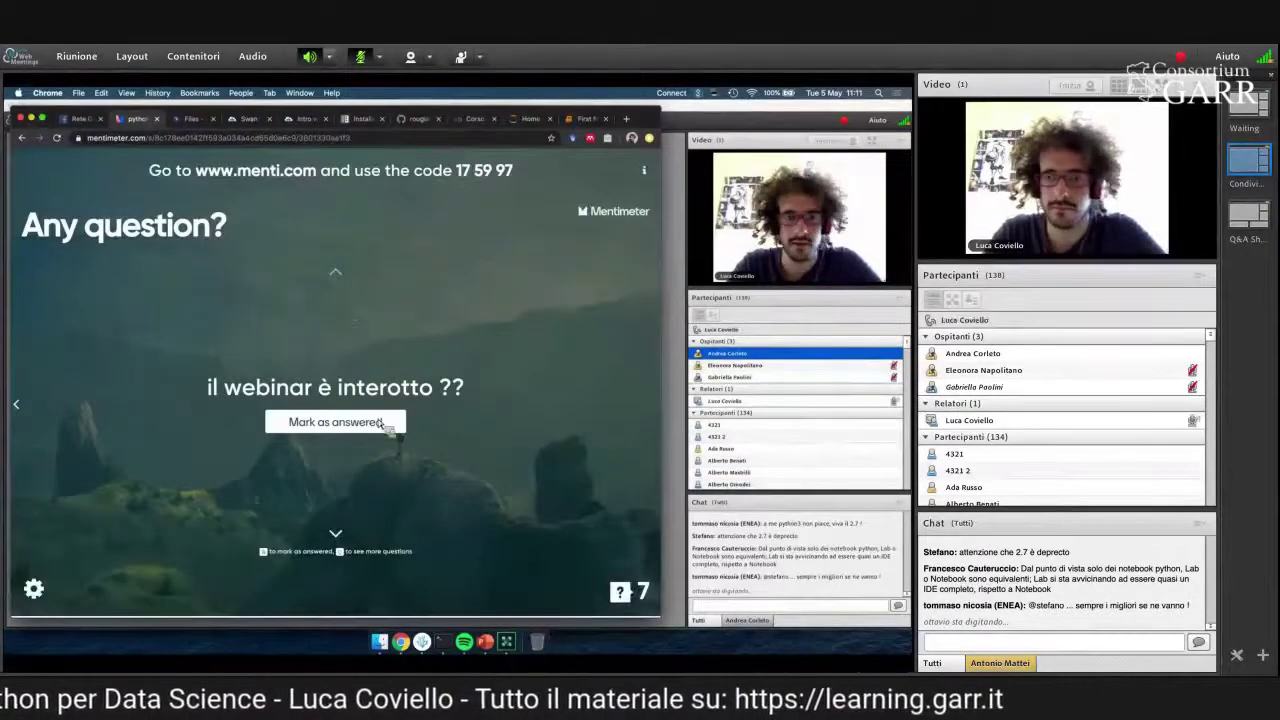
left_click(382, 424)
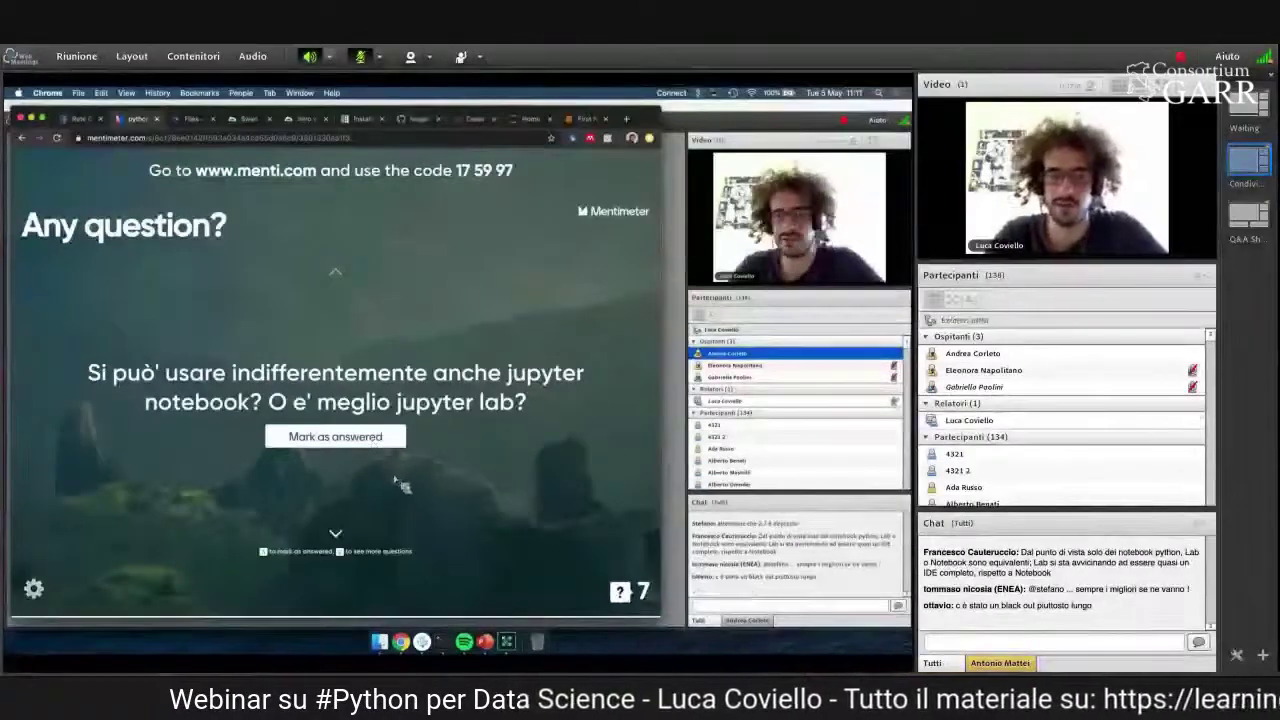
left_click(372, 444)
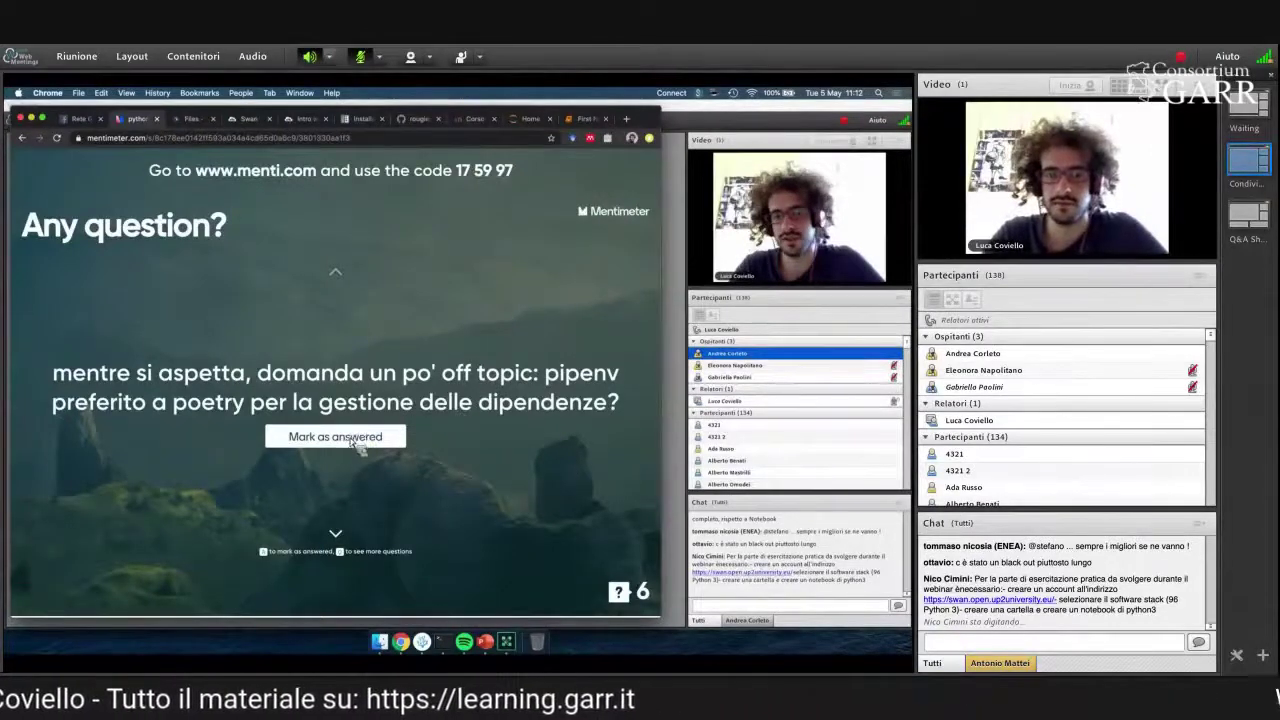
- Work through the audience questions on pipenv versus poetry and PyCharm or Spider, up to the one on launching Jupyter on SWAN
double_click(445, 402)
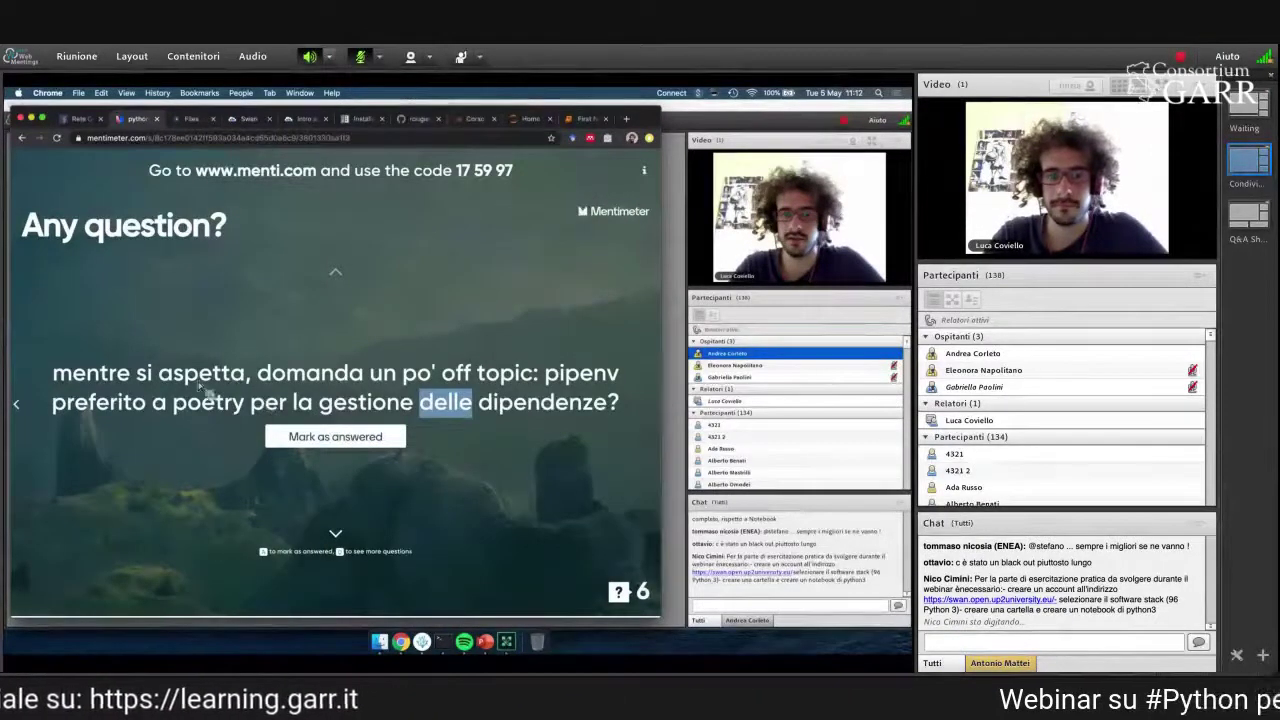
key("Up")
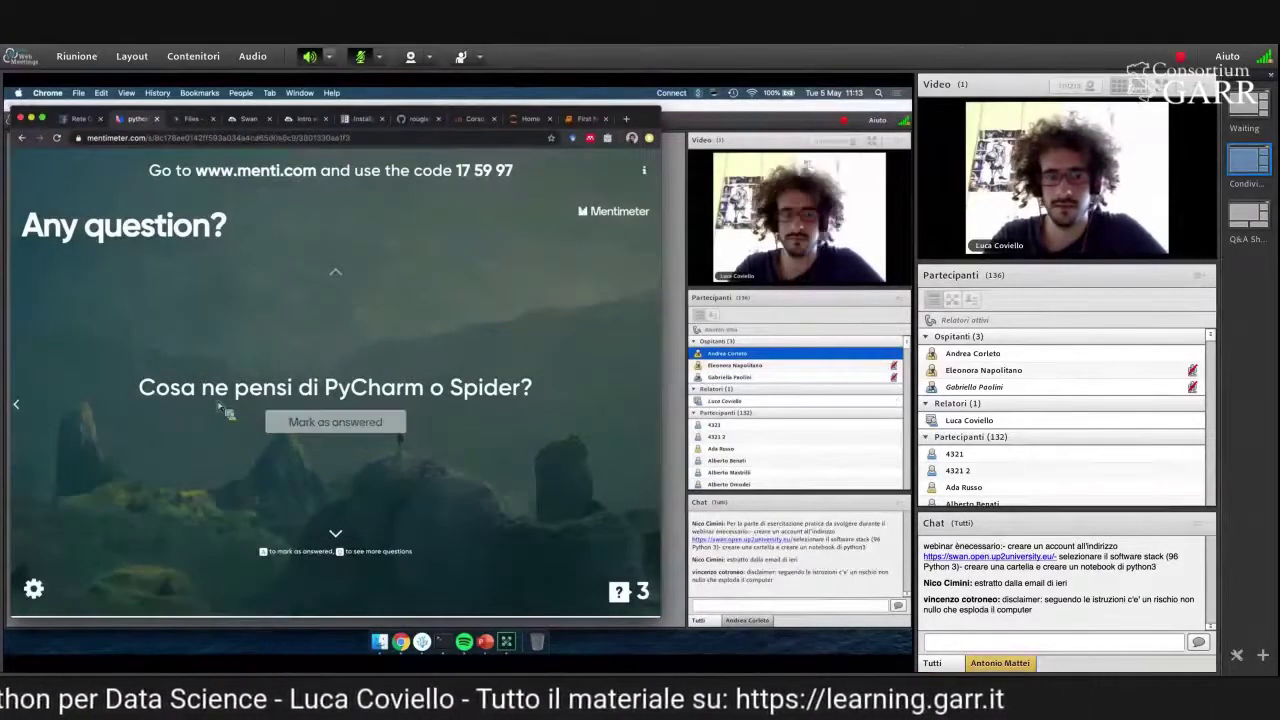
key("Down")
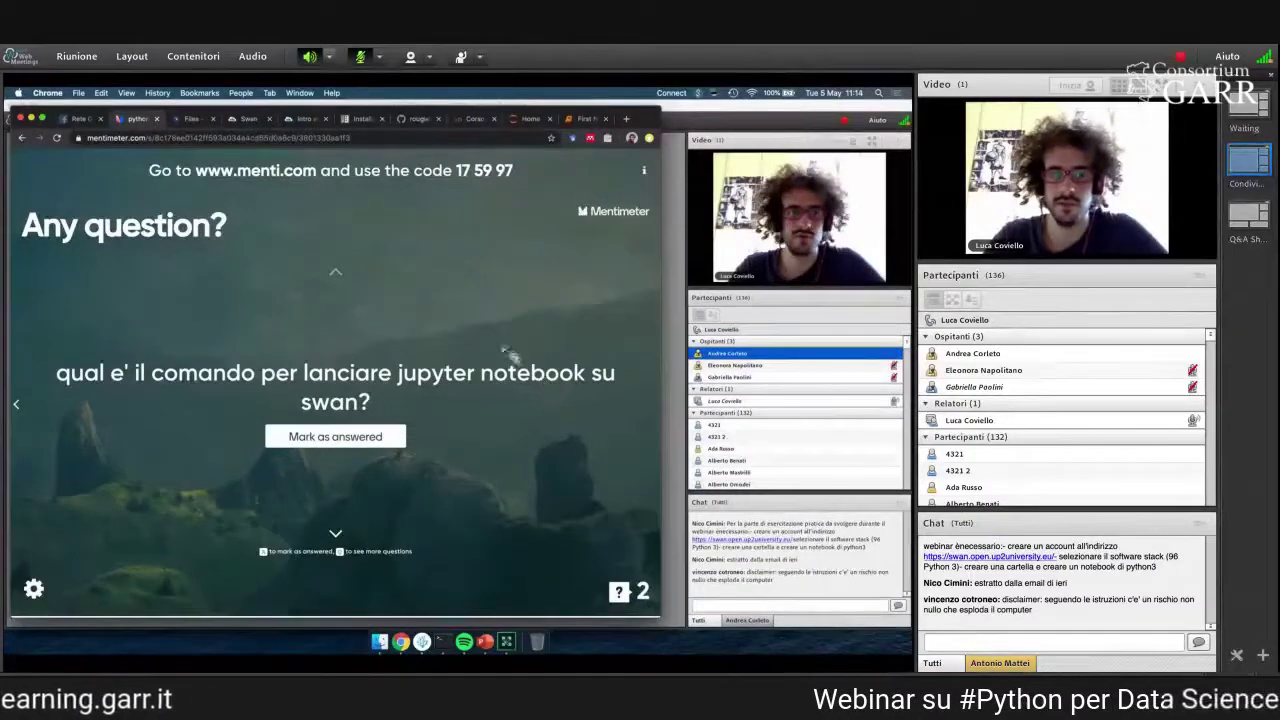
- Try to start a SWAN session from the Configure Environment page
key("ctrl+Tab")
key("ctrl+Tab")
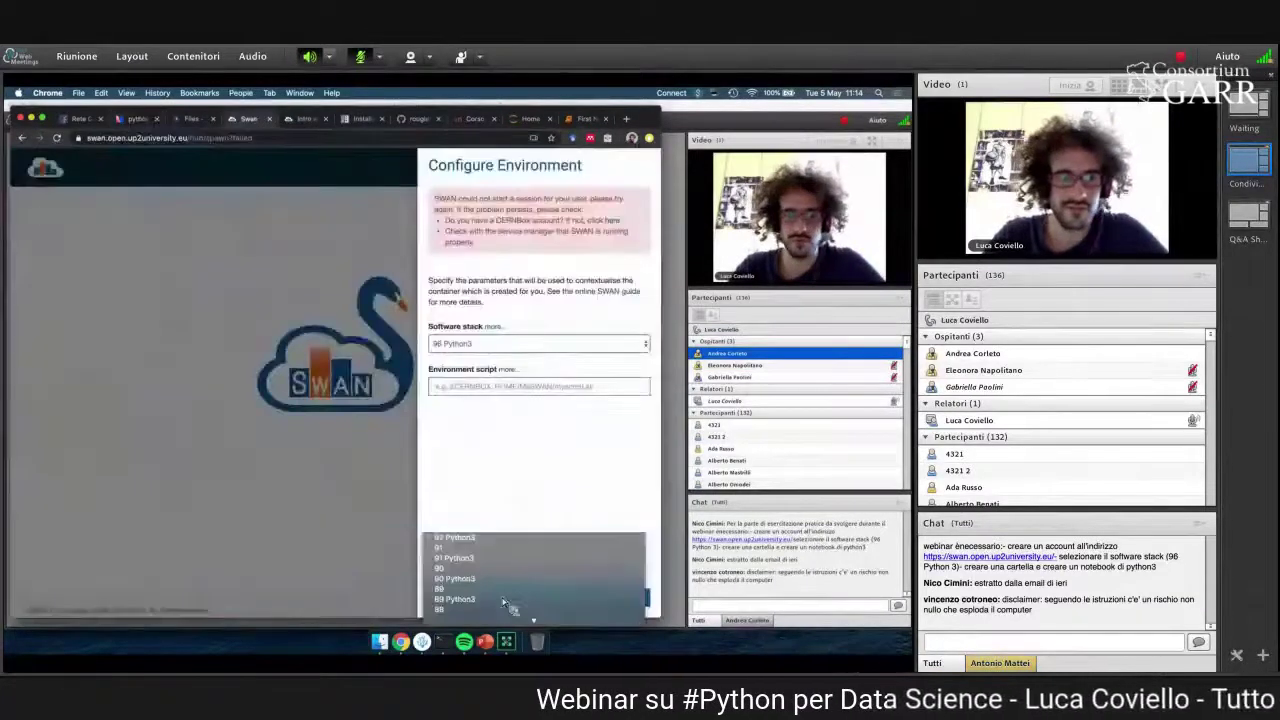
left_click(538, 343)
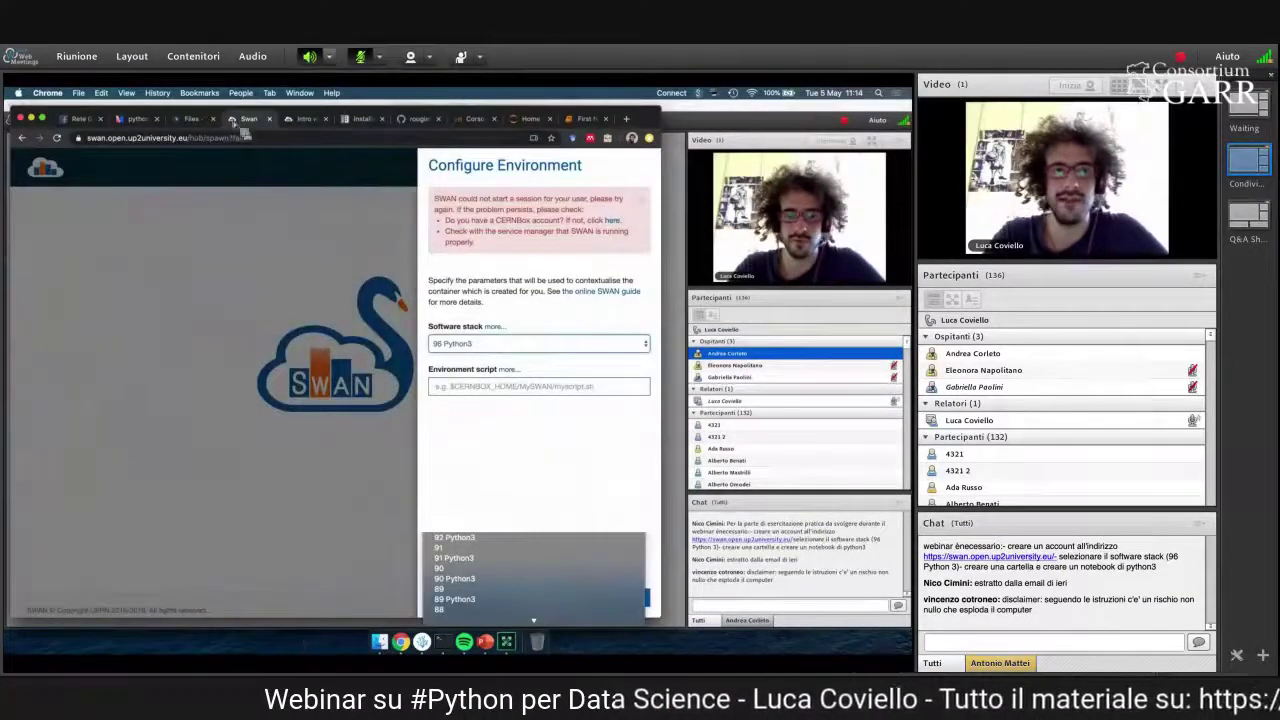
left_click(502, 598)
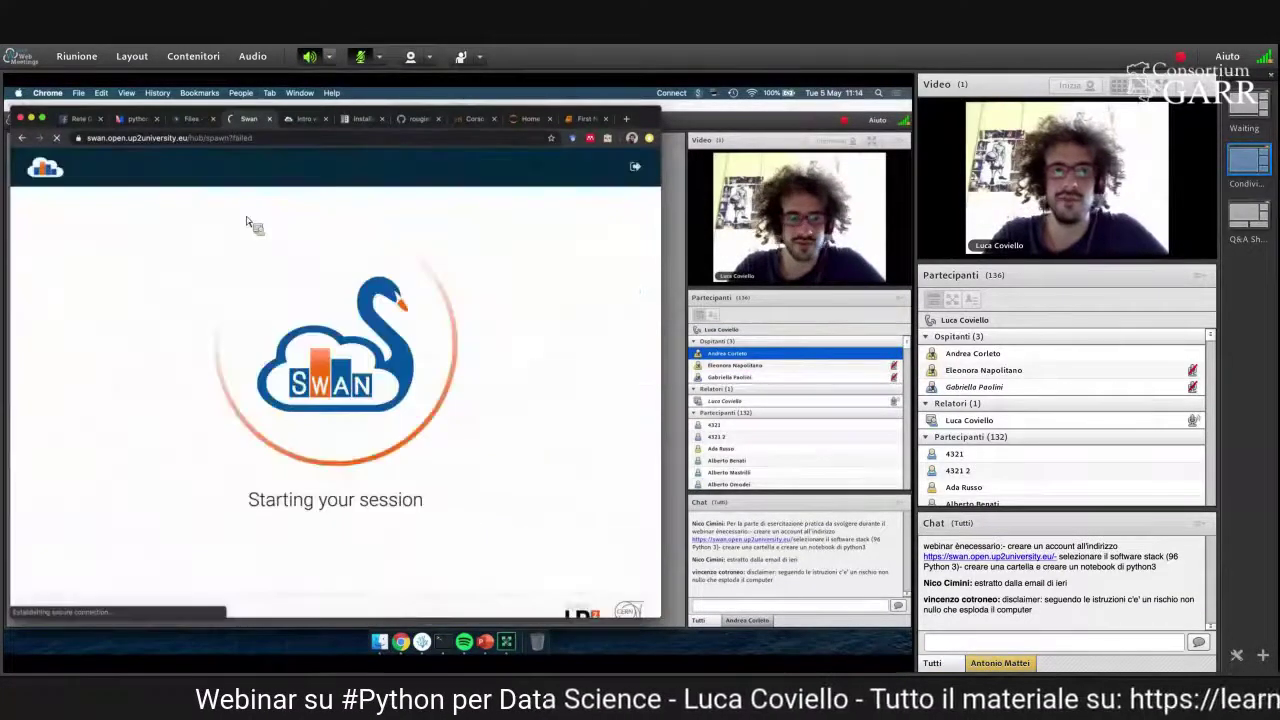
- Check the CERNBox Files page against the SWAN session page and return to SWAN's environment configuration
left_click(199, 120)
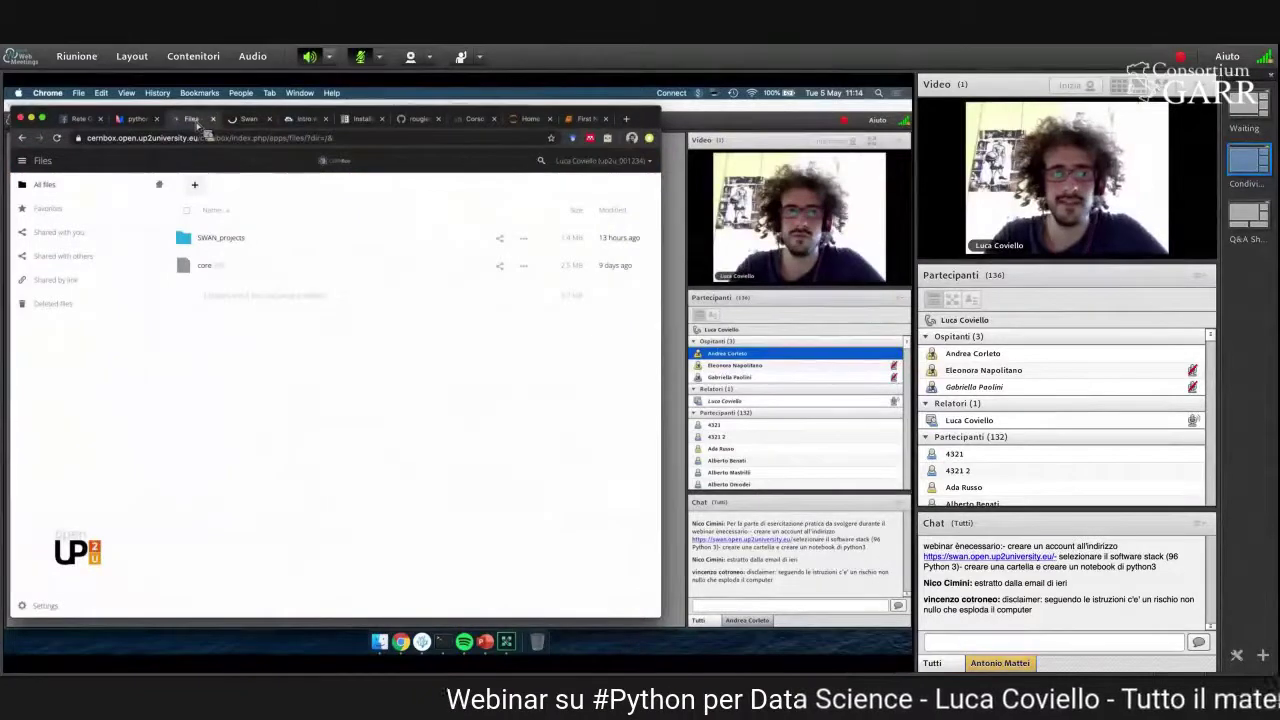
key("ctrl+Tab")
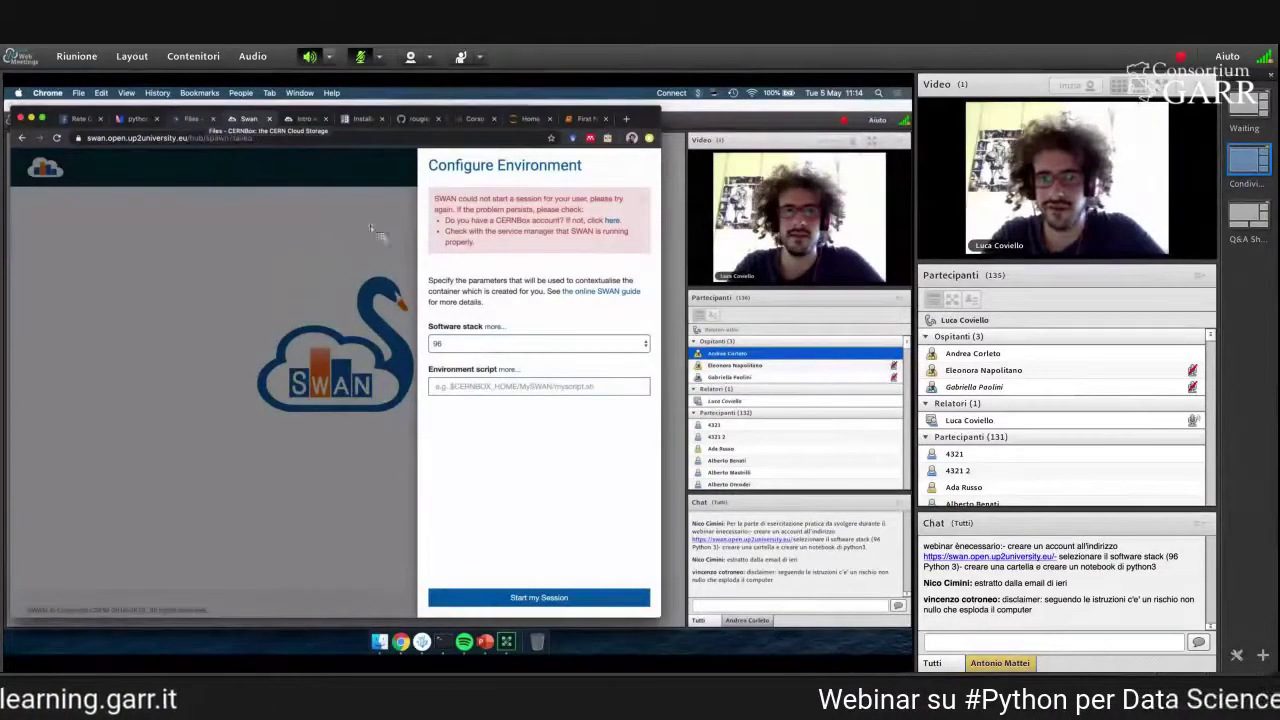
key("ctrl+shift+Tab")
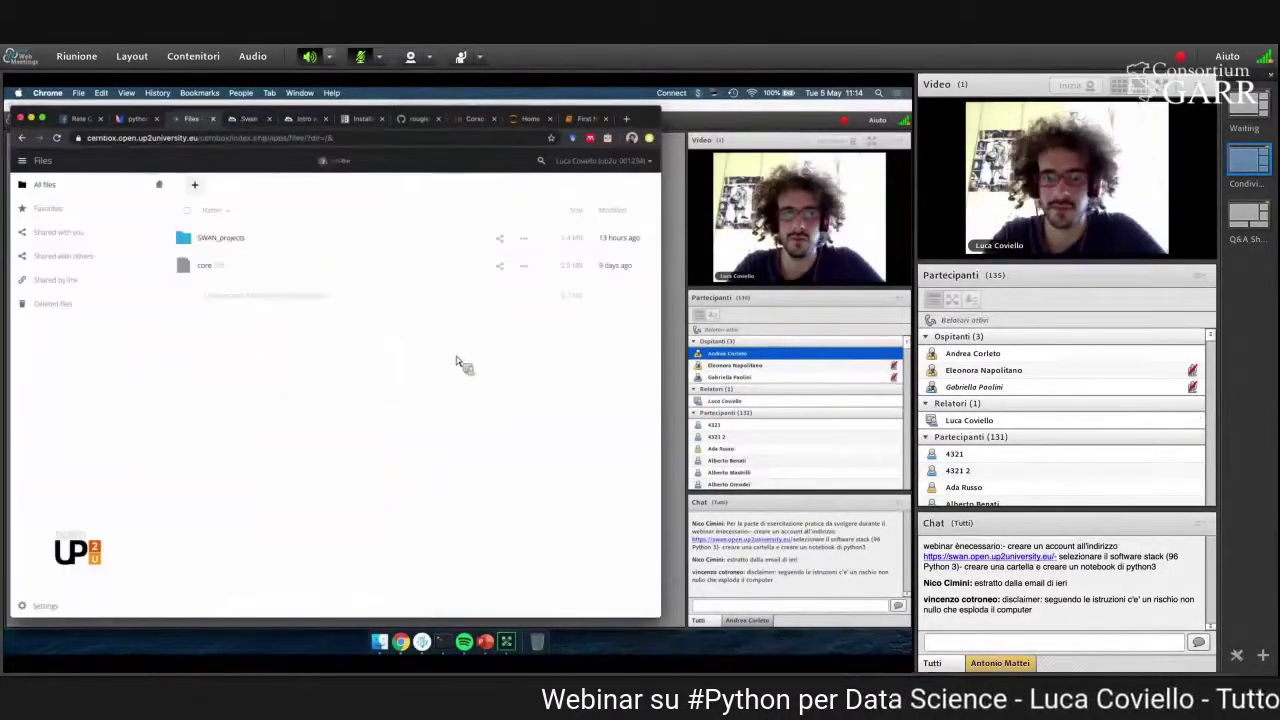
left_click(246, 118)
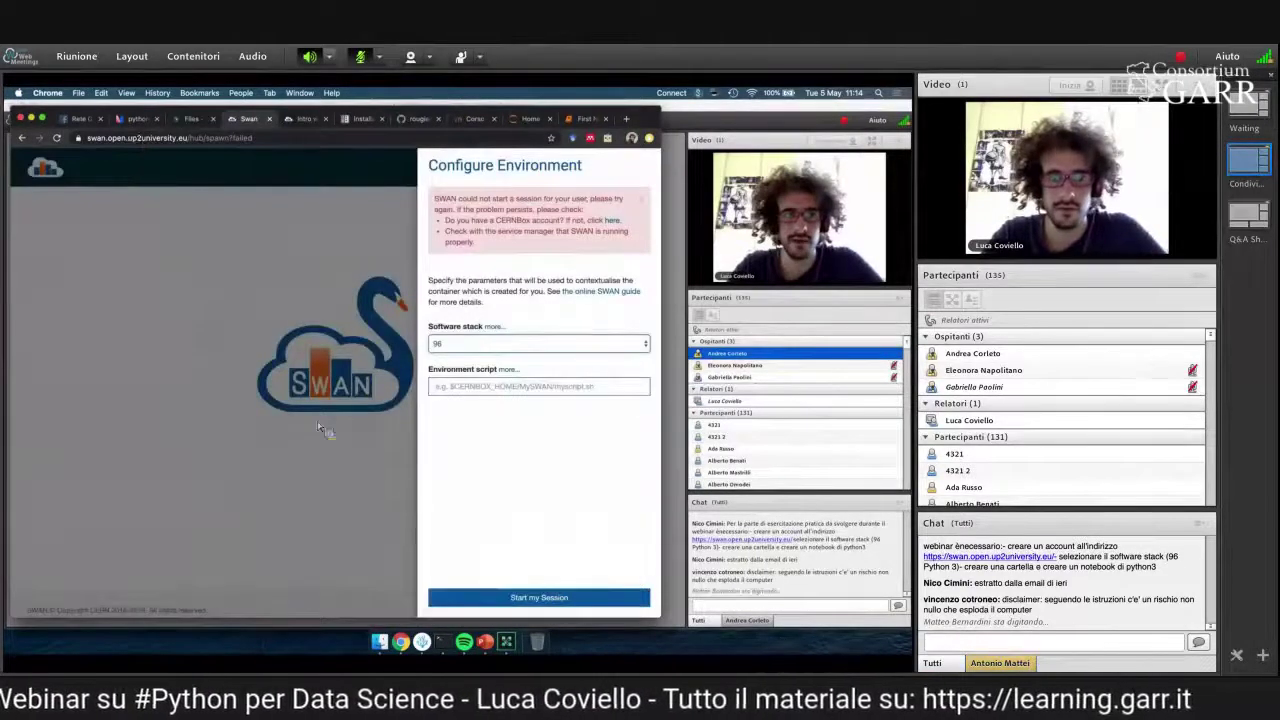
- Return to the Mentimeter questions and mark those on Jupyter's advantage over editor + py and on Google Colab as answered
key("super+2")
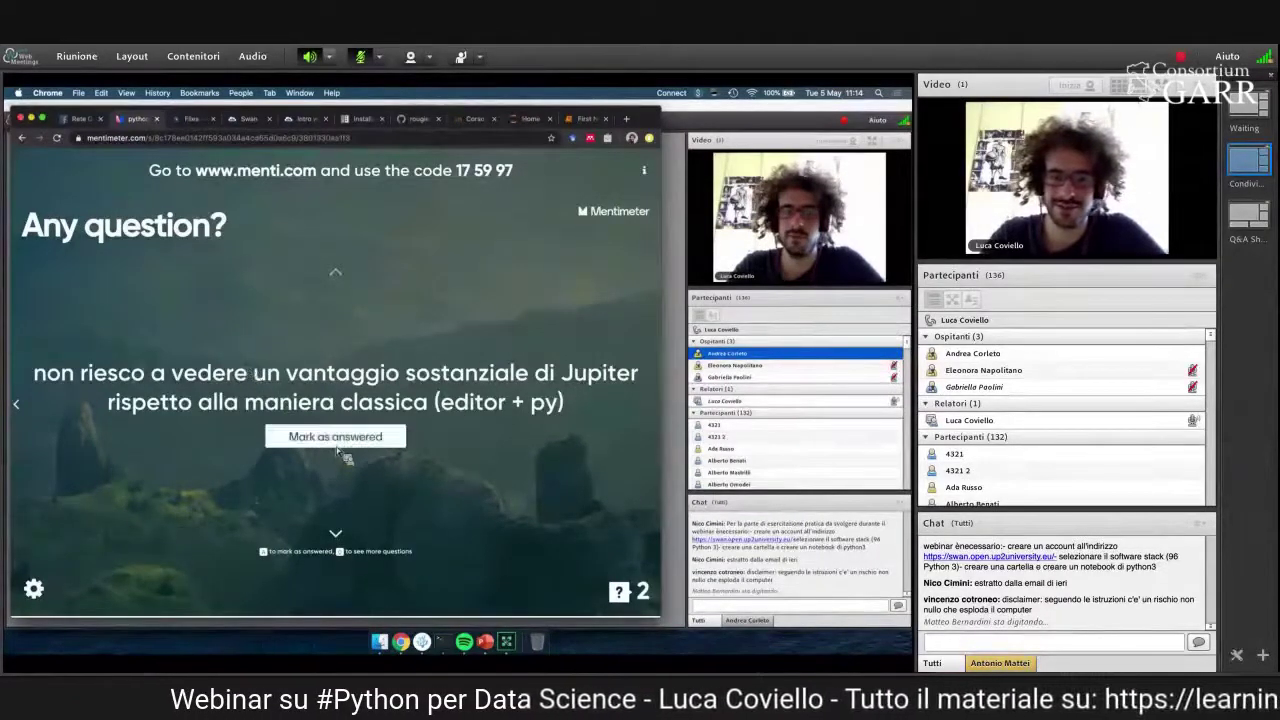
left_click(272, 428)
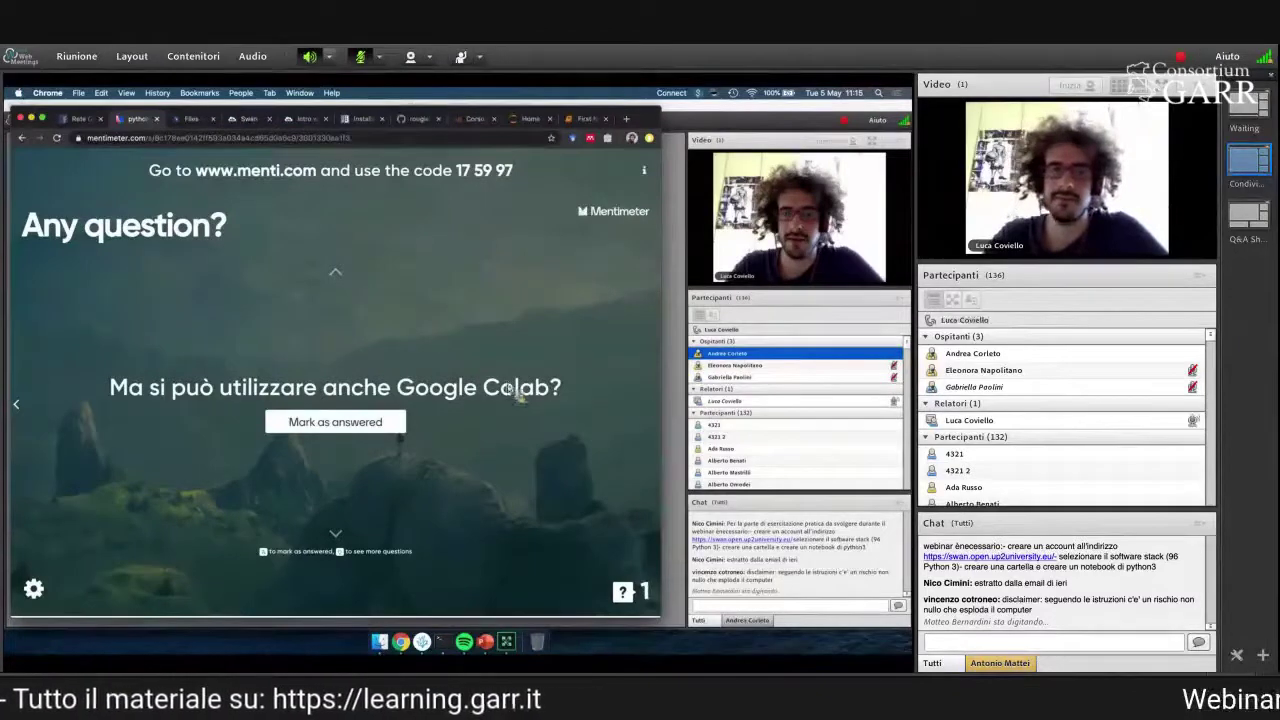
triple_click(518, 391)
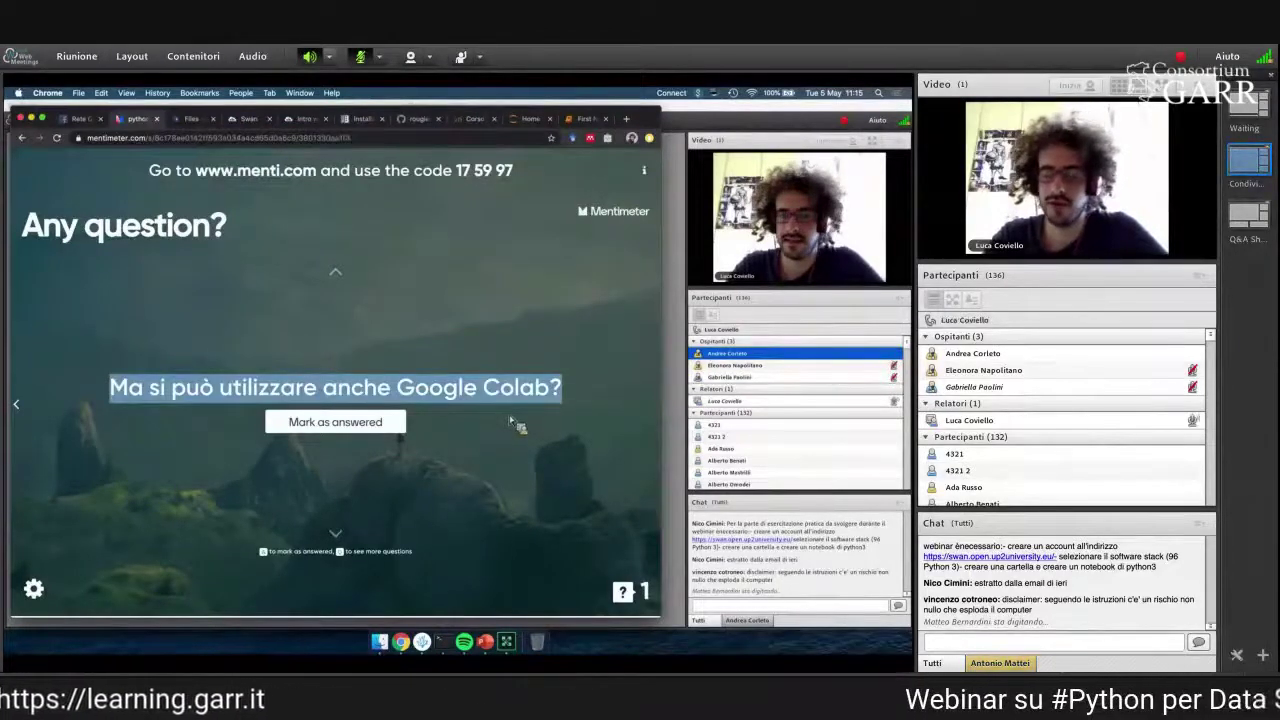
left_click(514, 423)
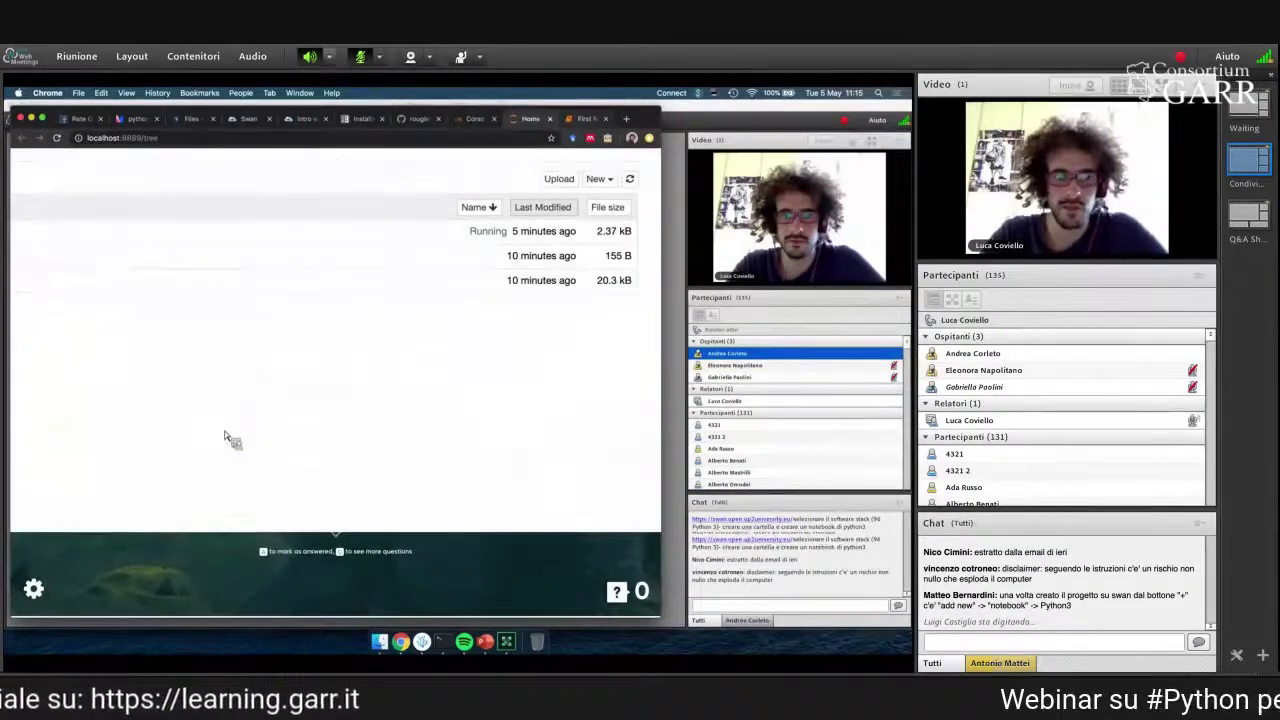
- Switch from First Notebook to Terminal and enter the pythonds project's virtual environment with pipenv shell
left_click(225, 435)
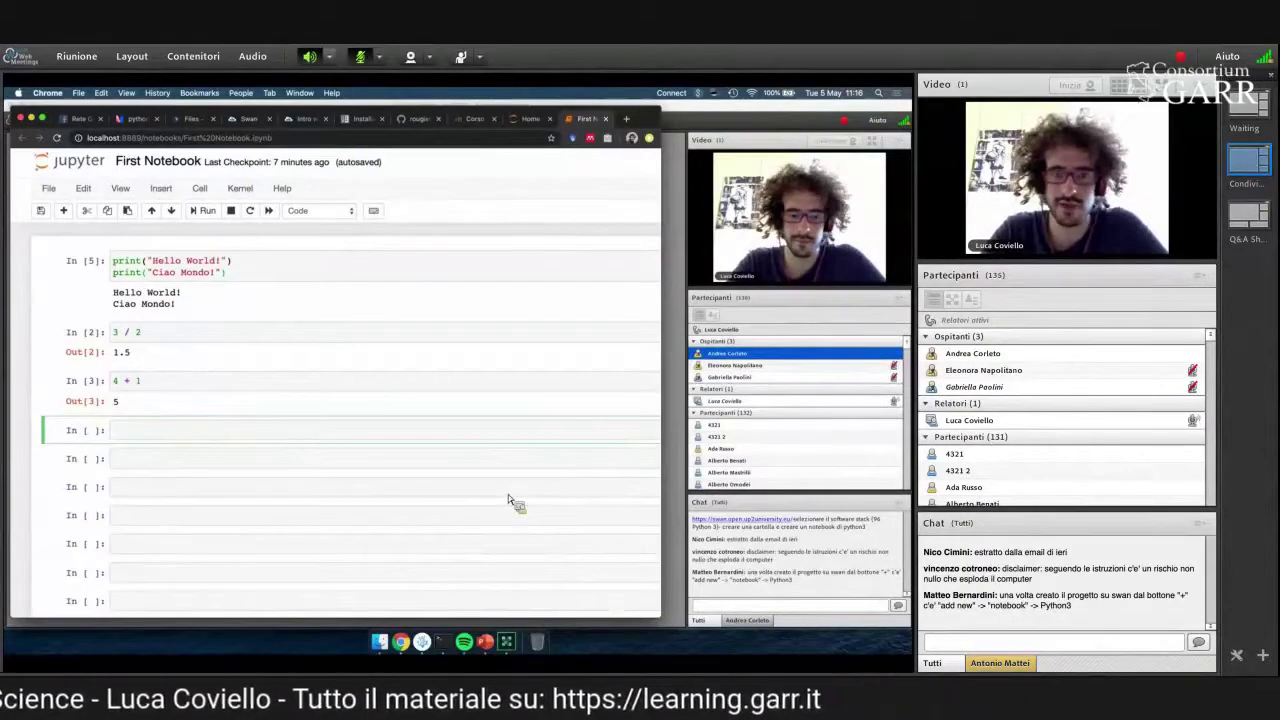
key("super+Tab")
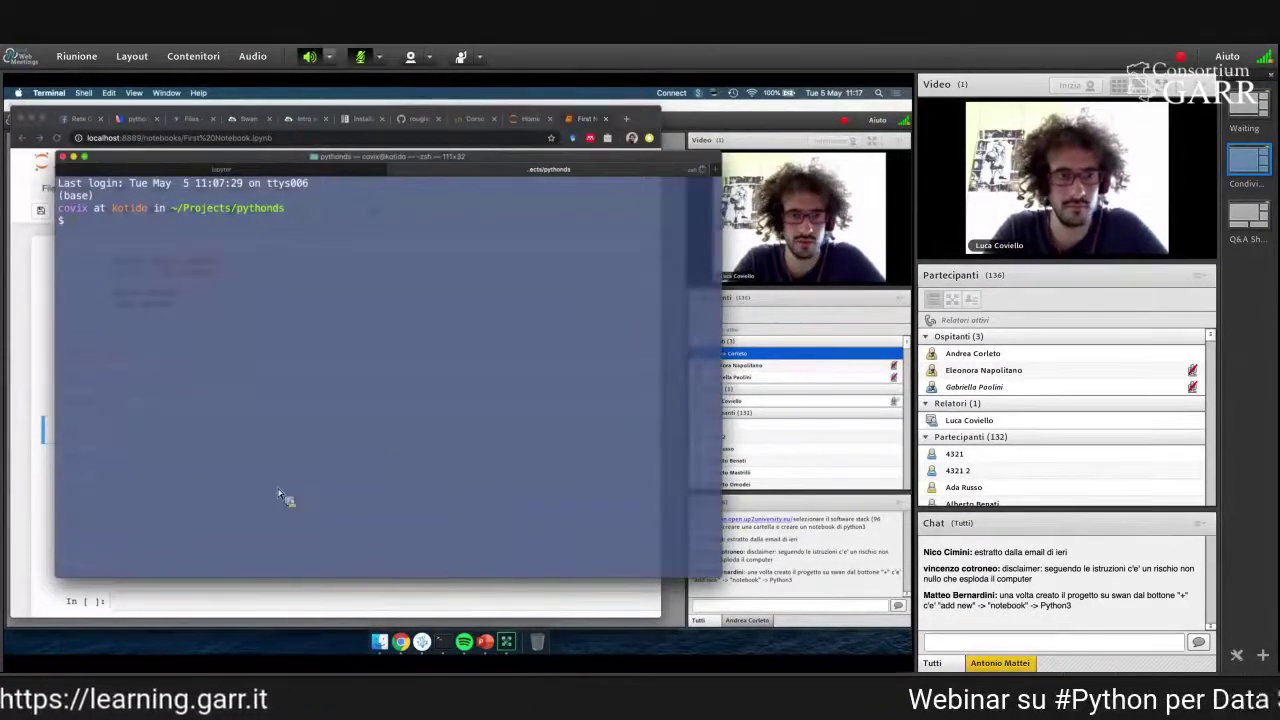
type("pipenv shell")
key("Return")
- Install numpy in the project's environment by running pipenv install numpy
type("p")
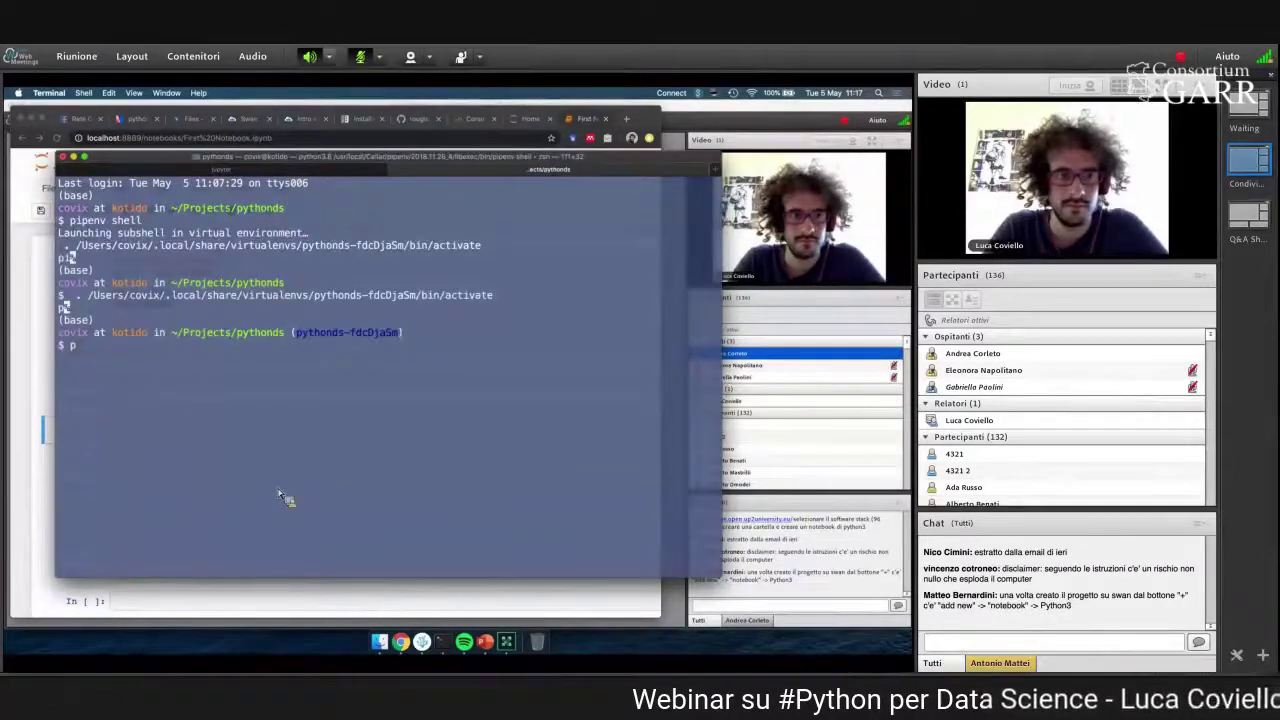
type("ip")
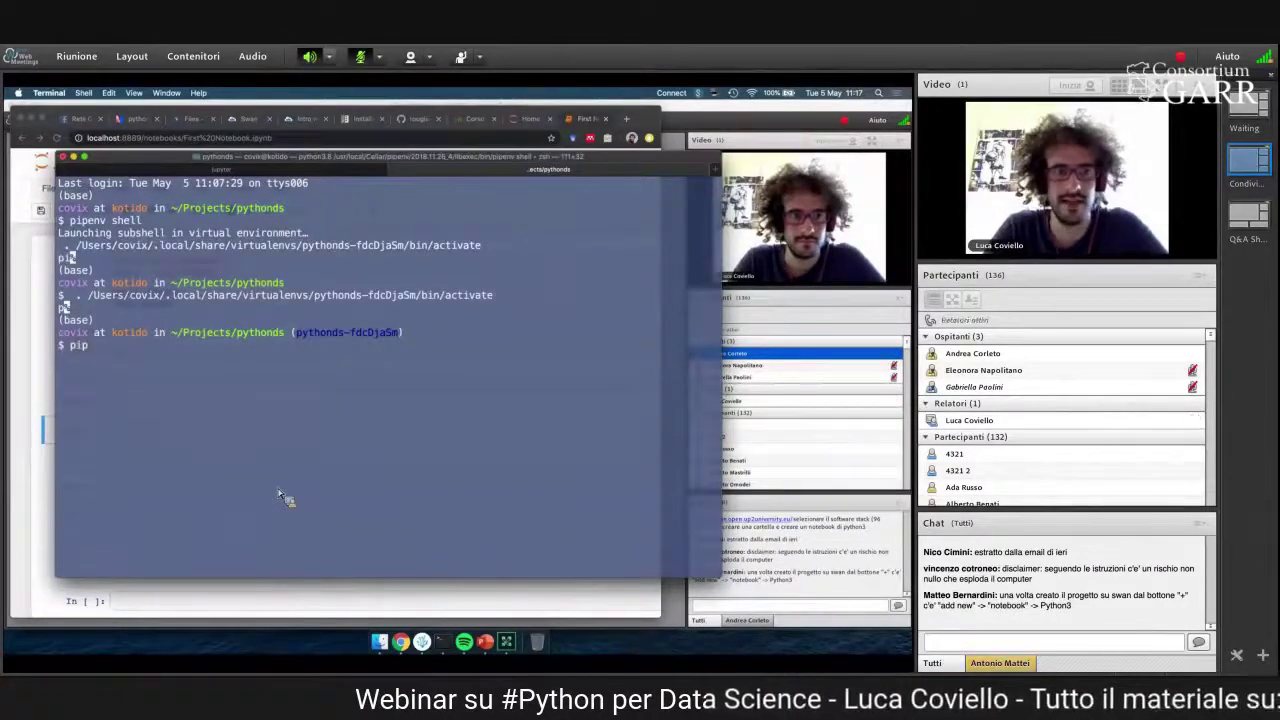
type("env install numpy")
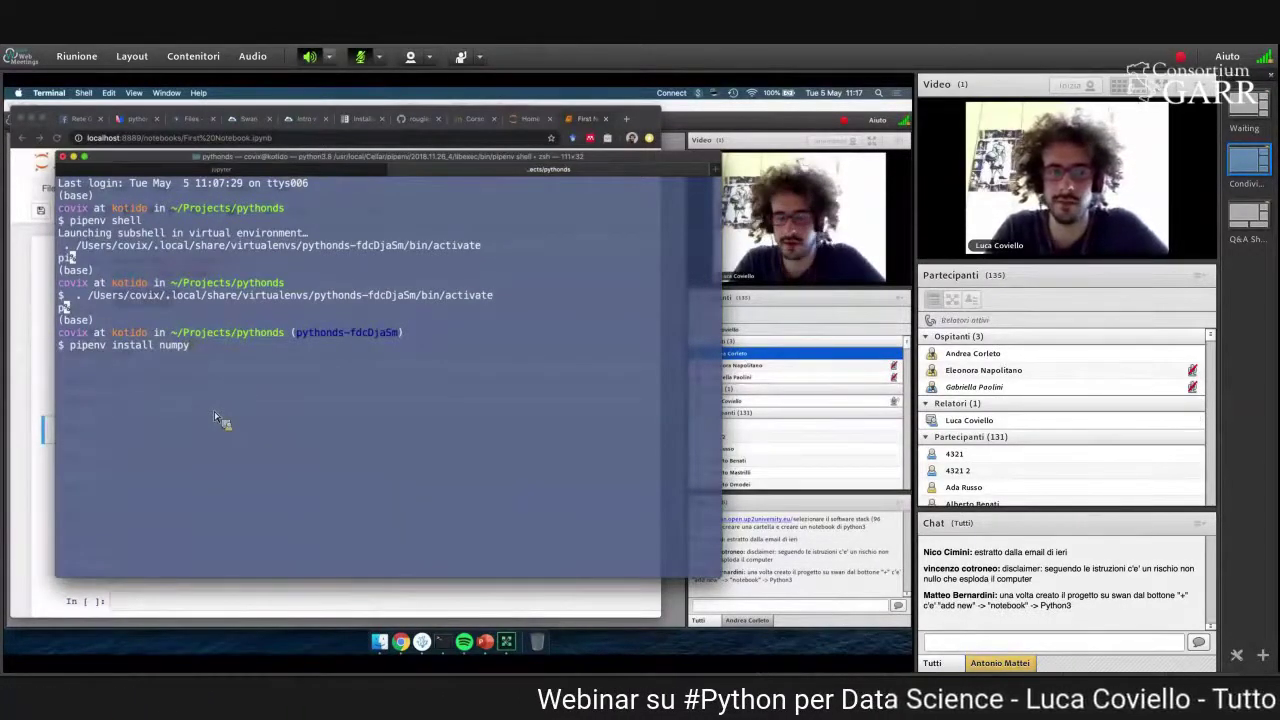
key("Return")
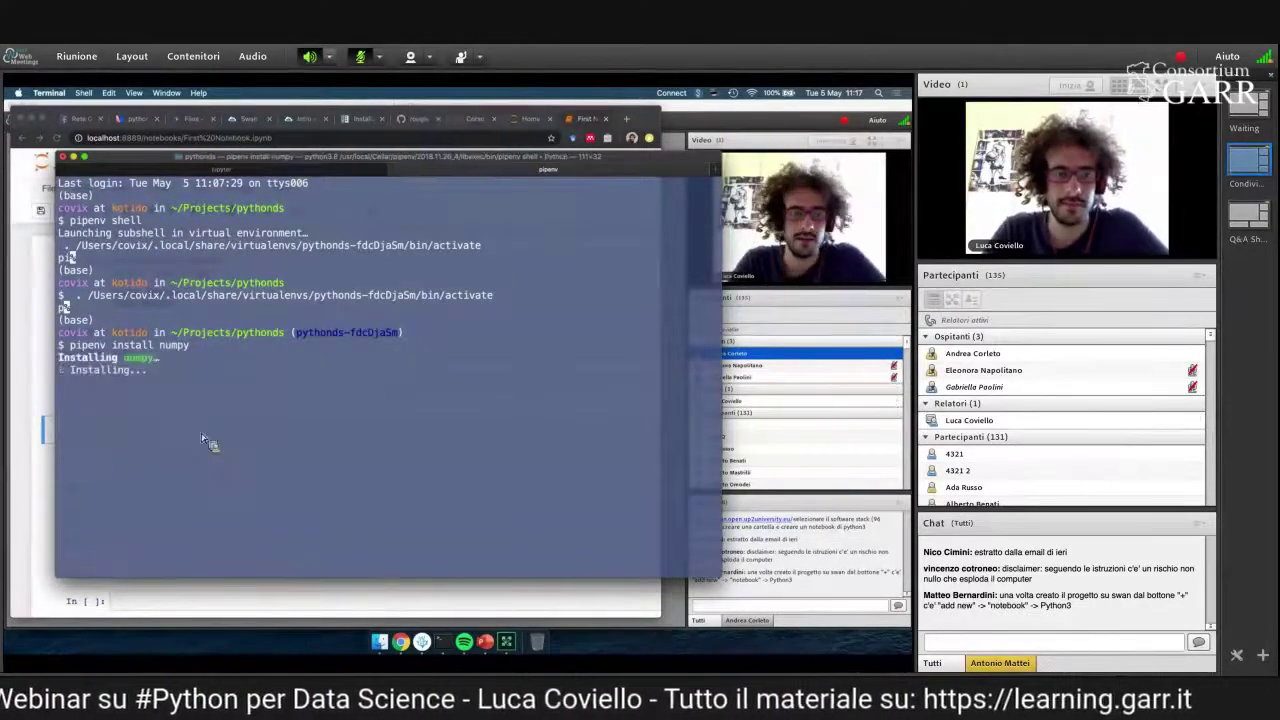
- Return to First Notebook, enter import numpy as np in the empty cell below 4 + 1, and run it
key("super+Tab")
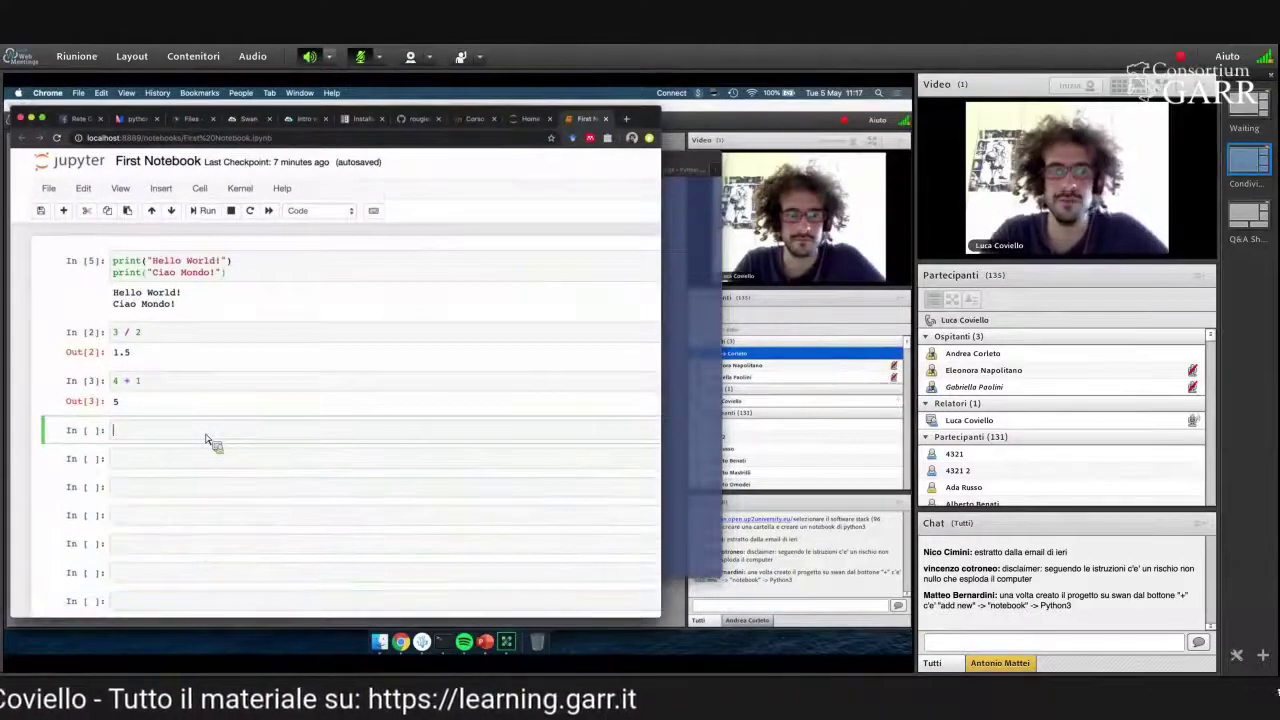
type("import numpy as np")
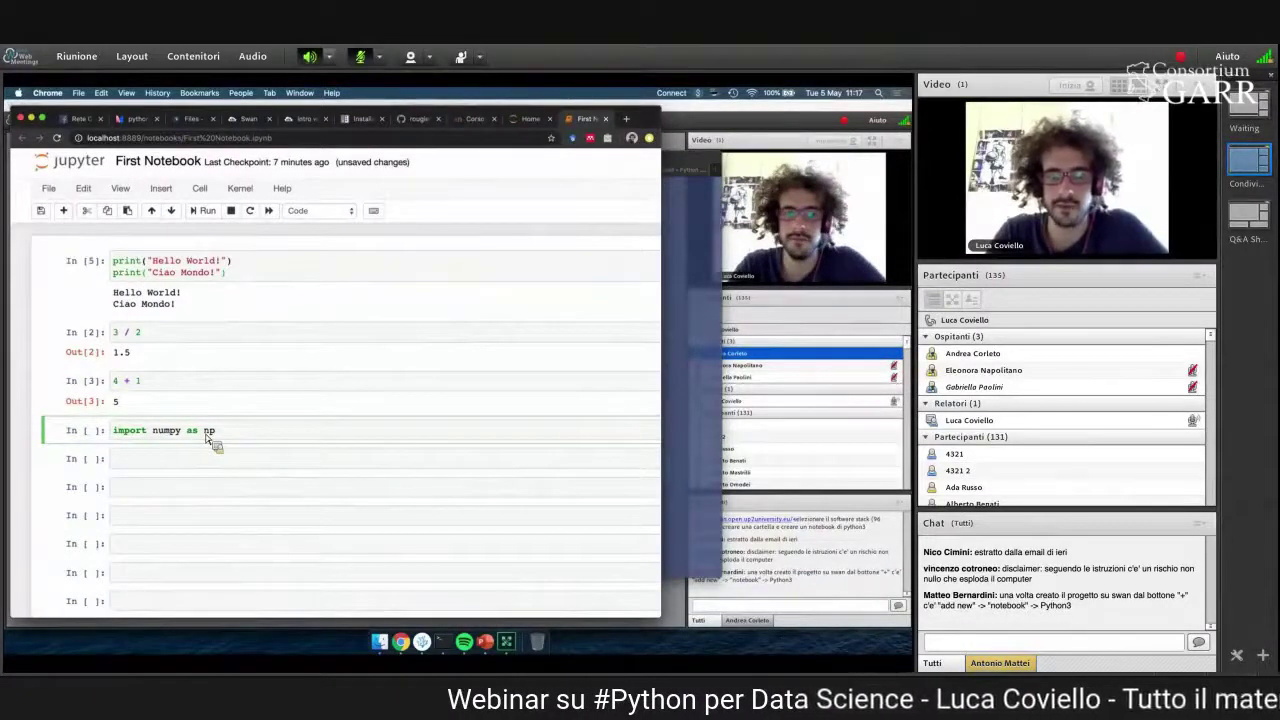
key("shift+Home")
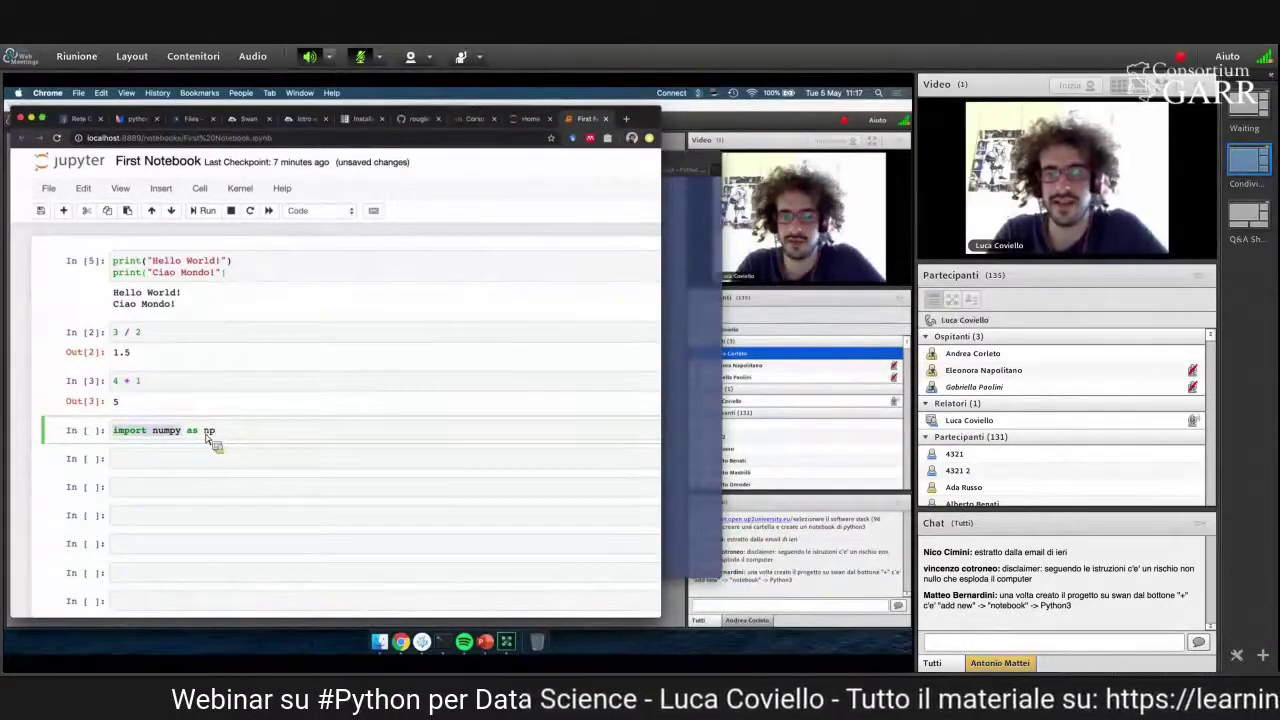
key("End")
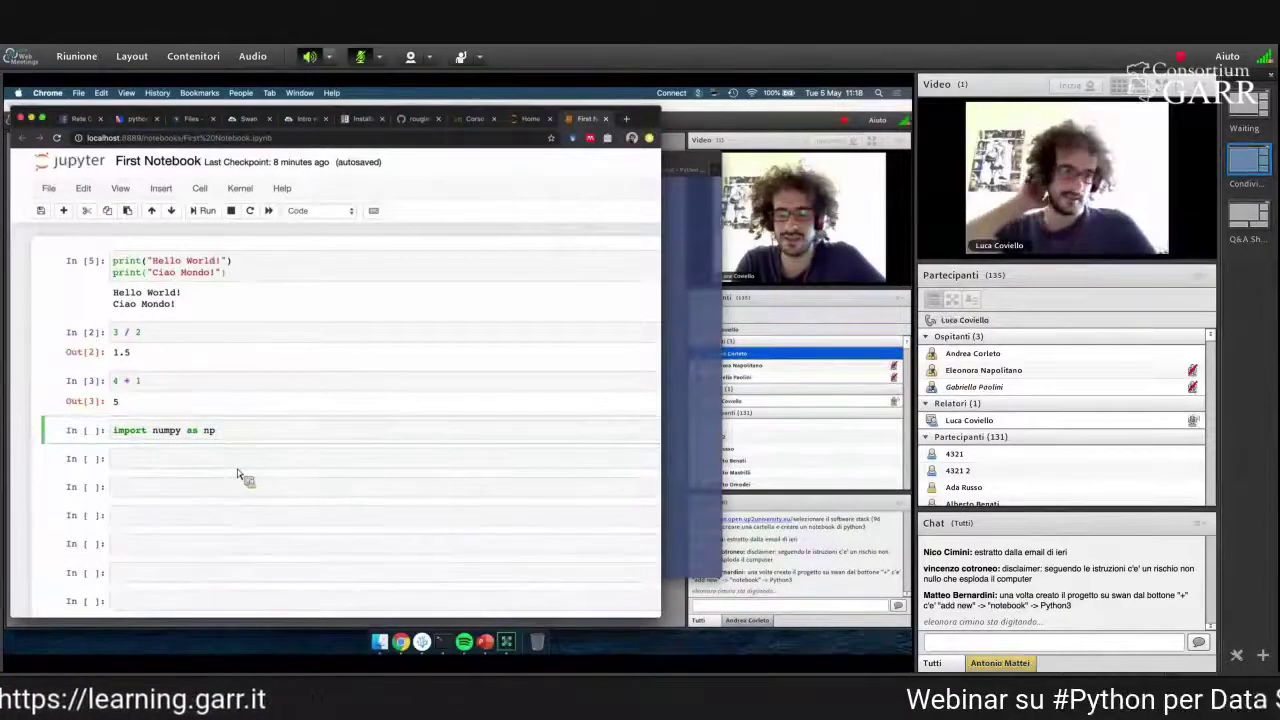
- Check the progress of the numpy installation in Terminal and return to First Notebook in Chrome
key("super+Tab")
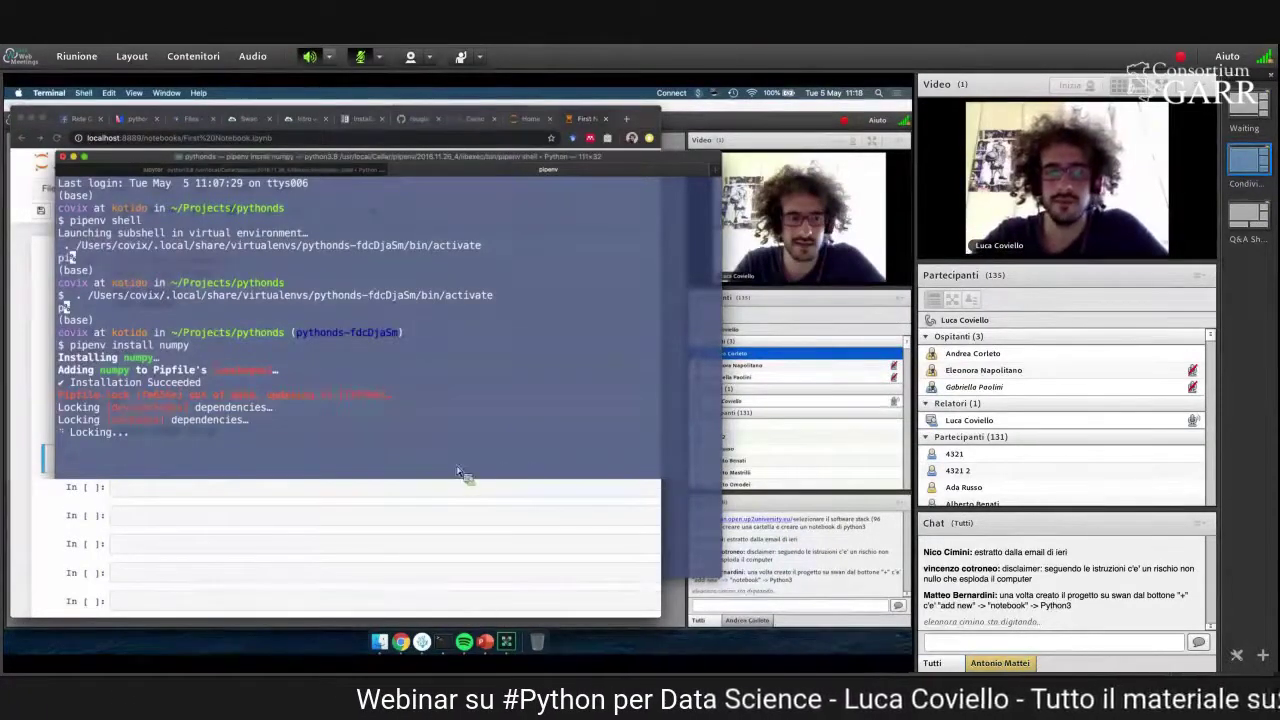
left_click(67, 545)
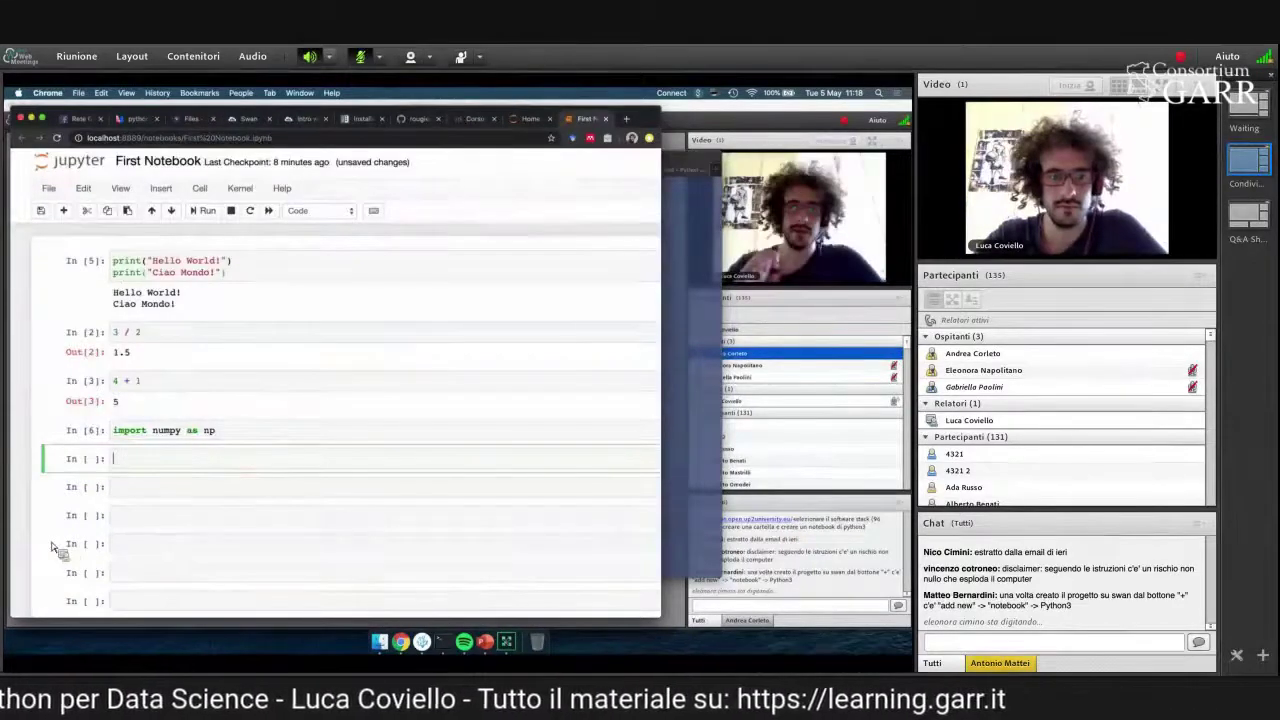
key("super+Tab")
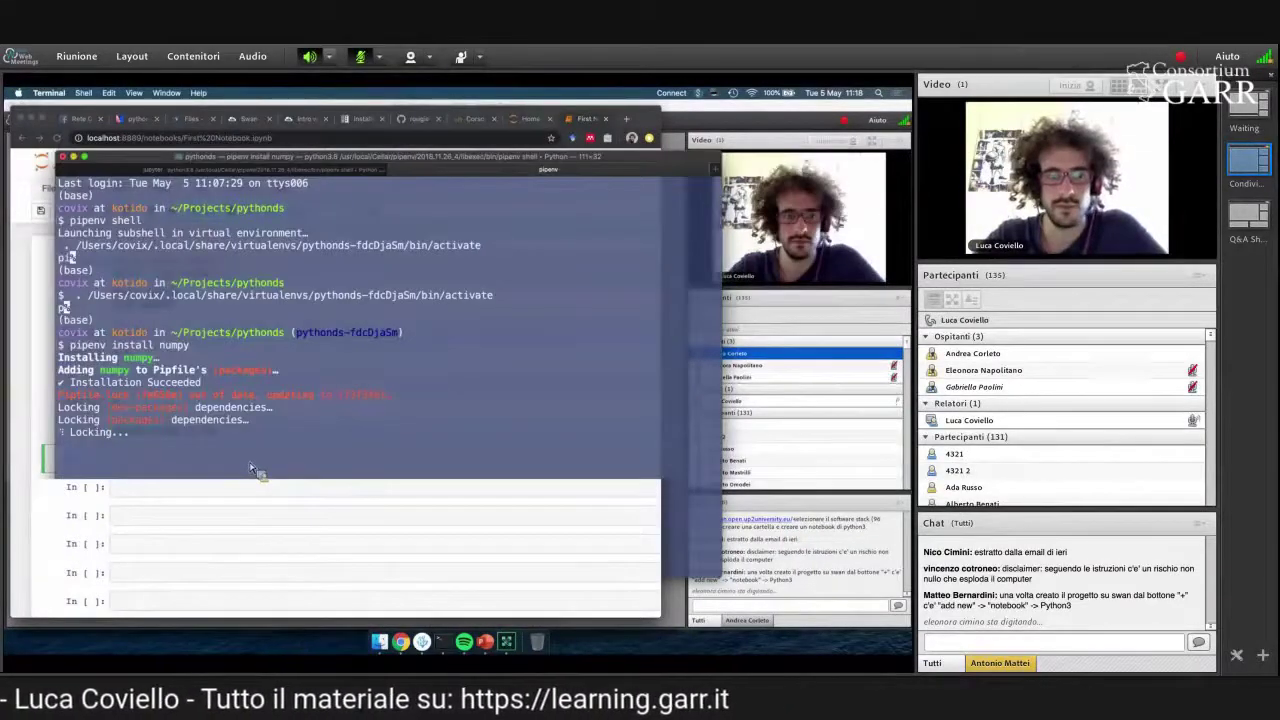
key("super+Tab")
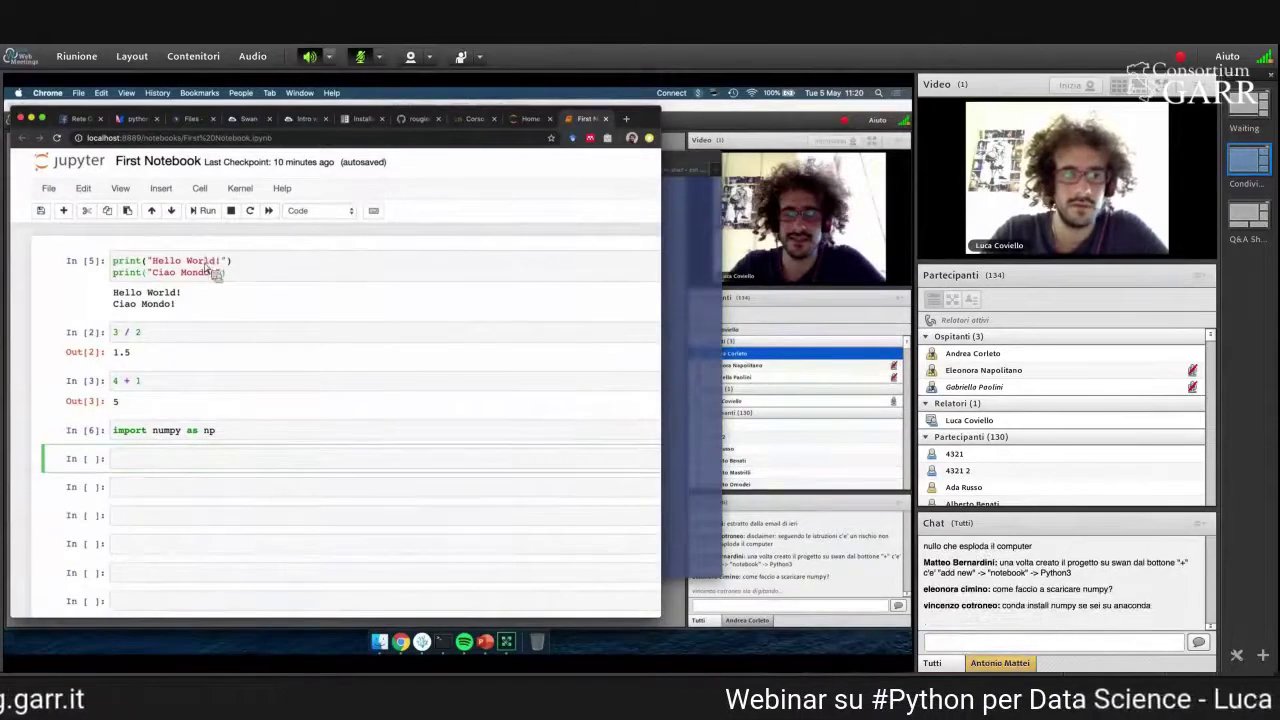
- Search the web for numpy install in a new browser tab and open the Installing NumPy documentation page
key("super+t")
type("numpy ")
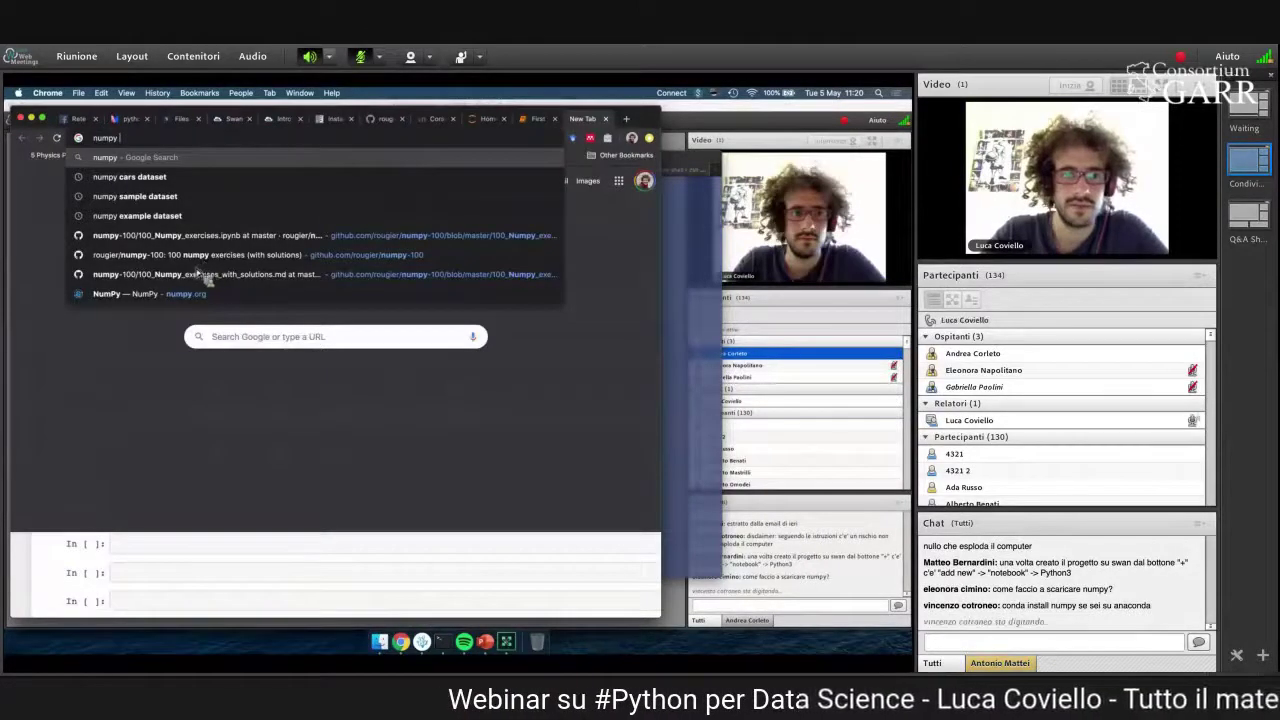
type("install")
key("Return")
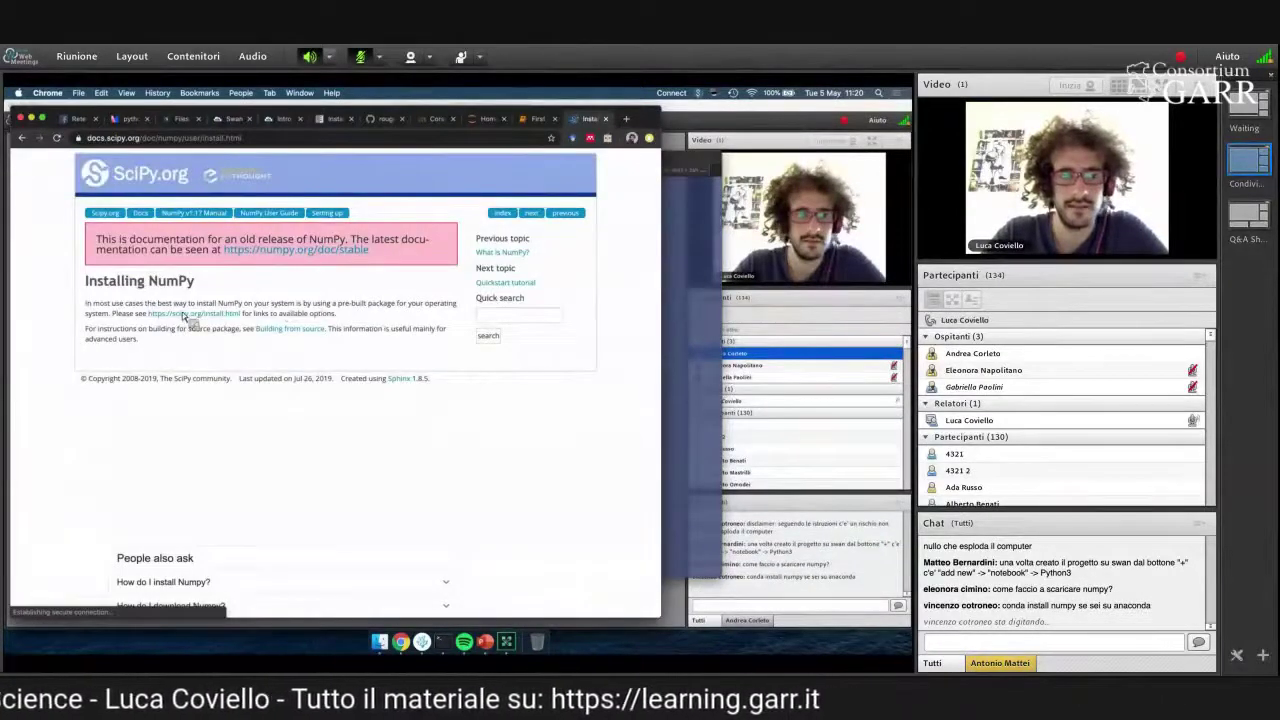
- Examine the SciPy installation page, focusing on the Installing via pip command and the system-wide package manager instructions
key("super+plus")
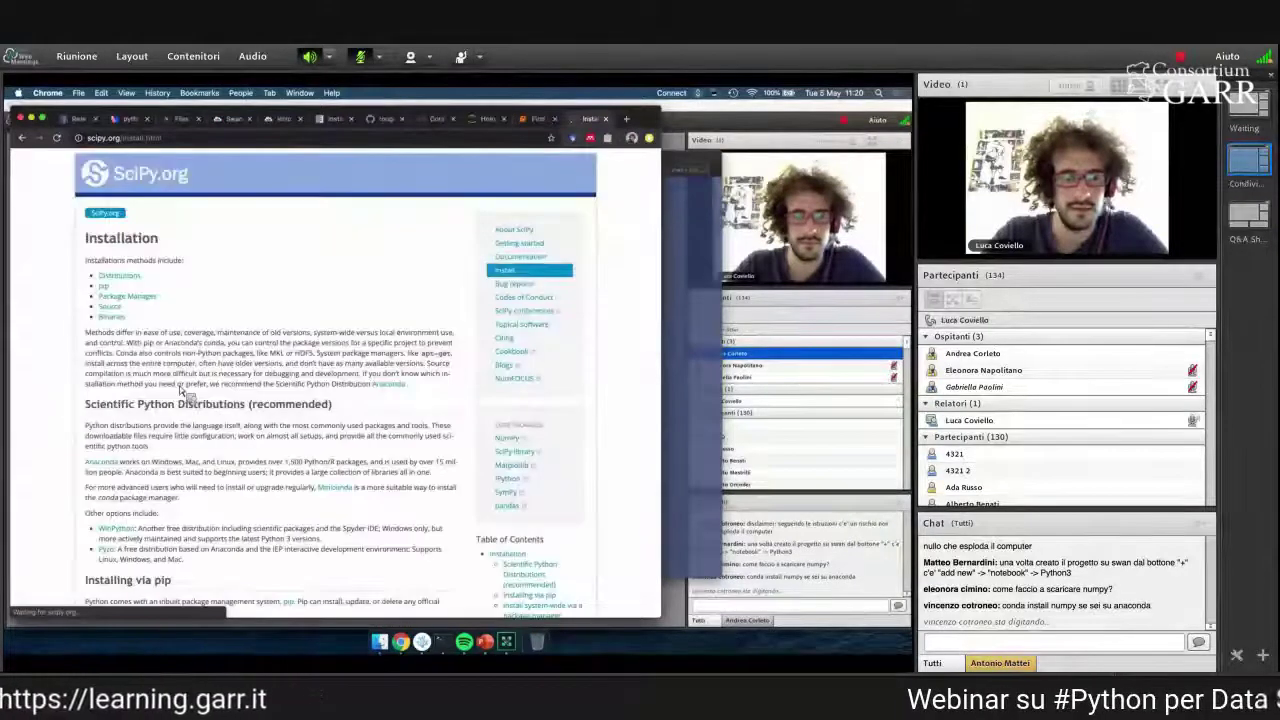
scroll(181, 390, "down", 5)
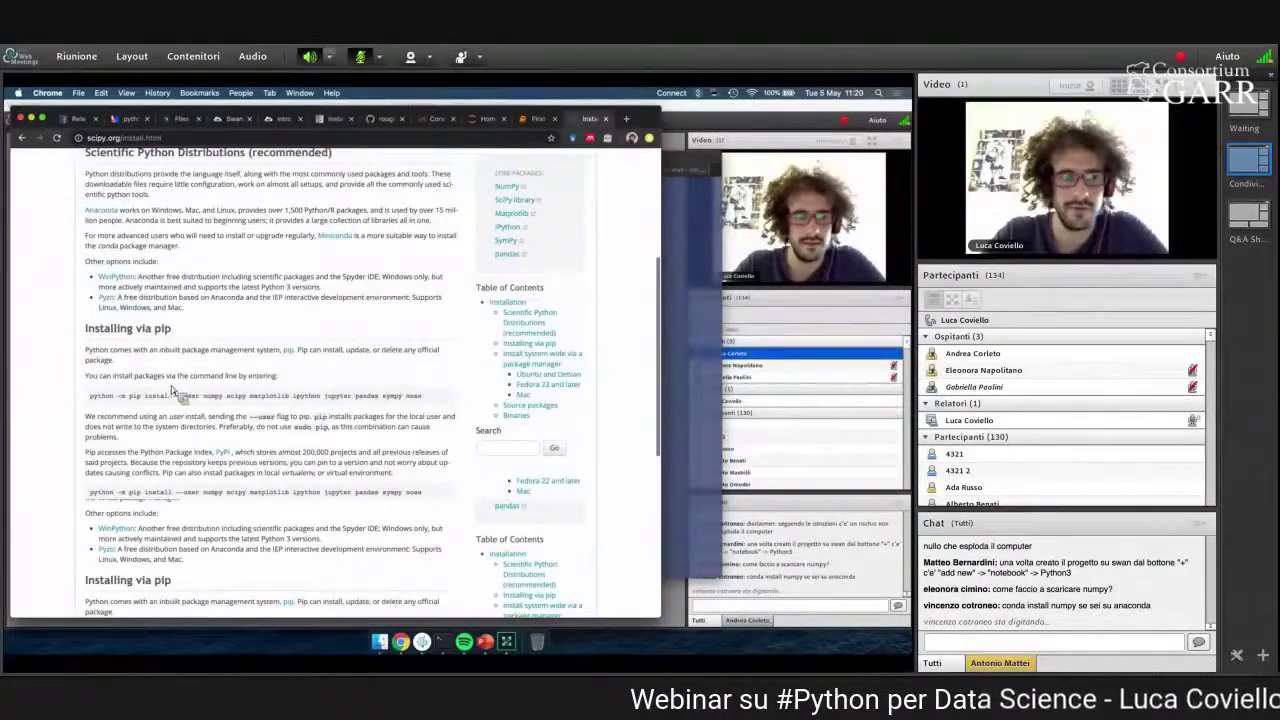
key("super+plus")
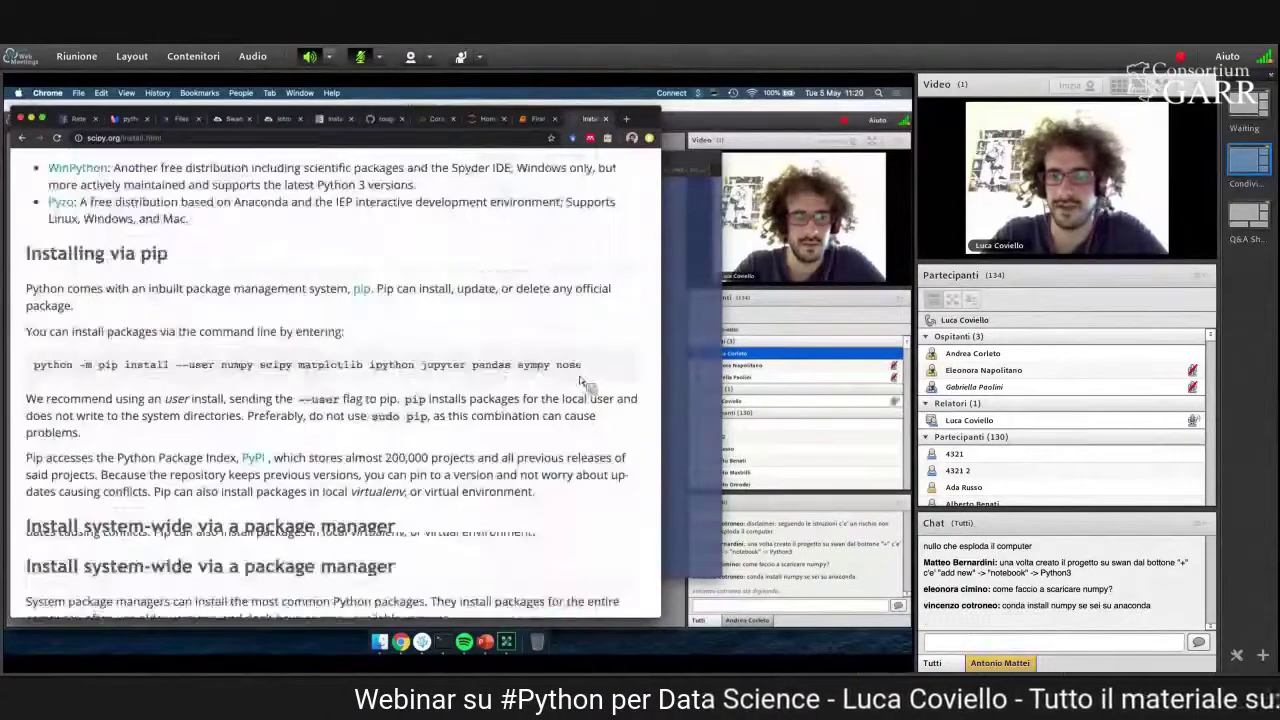
triple_click(580, 378)
left_click(220, 367)
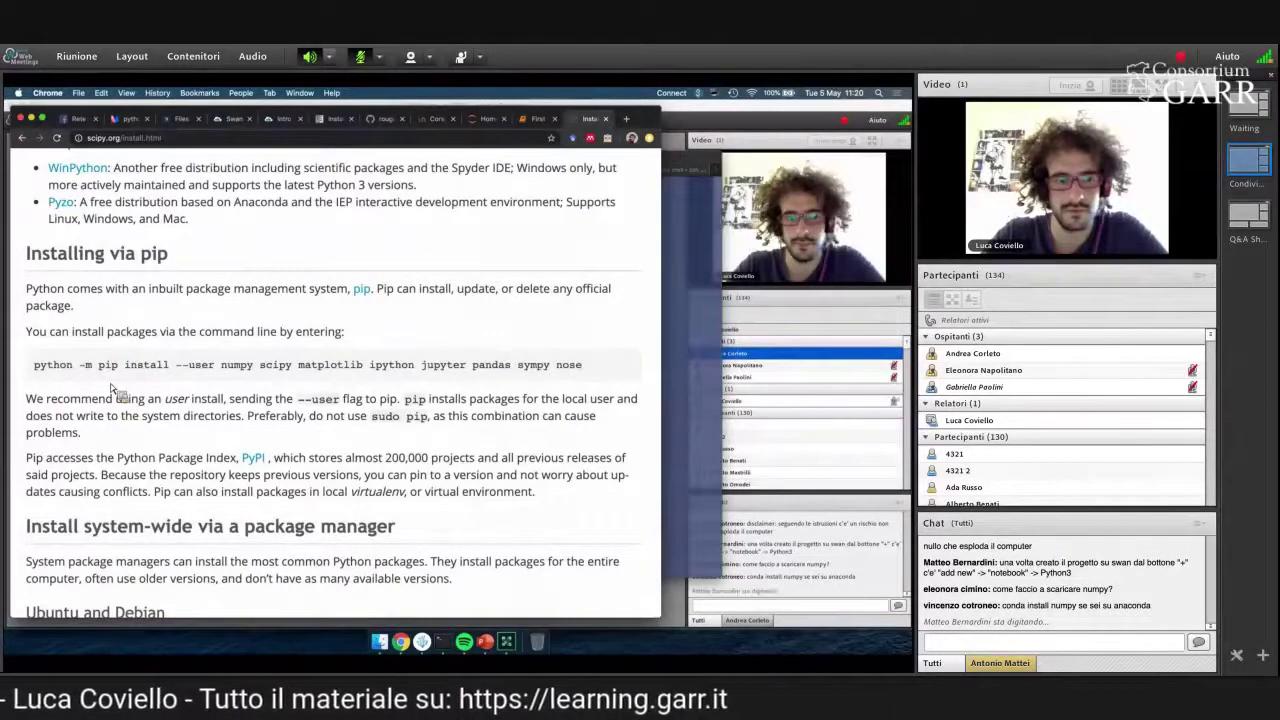
scroll(515, 589, "down", 10)
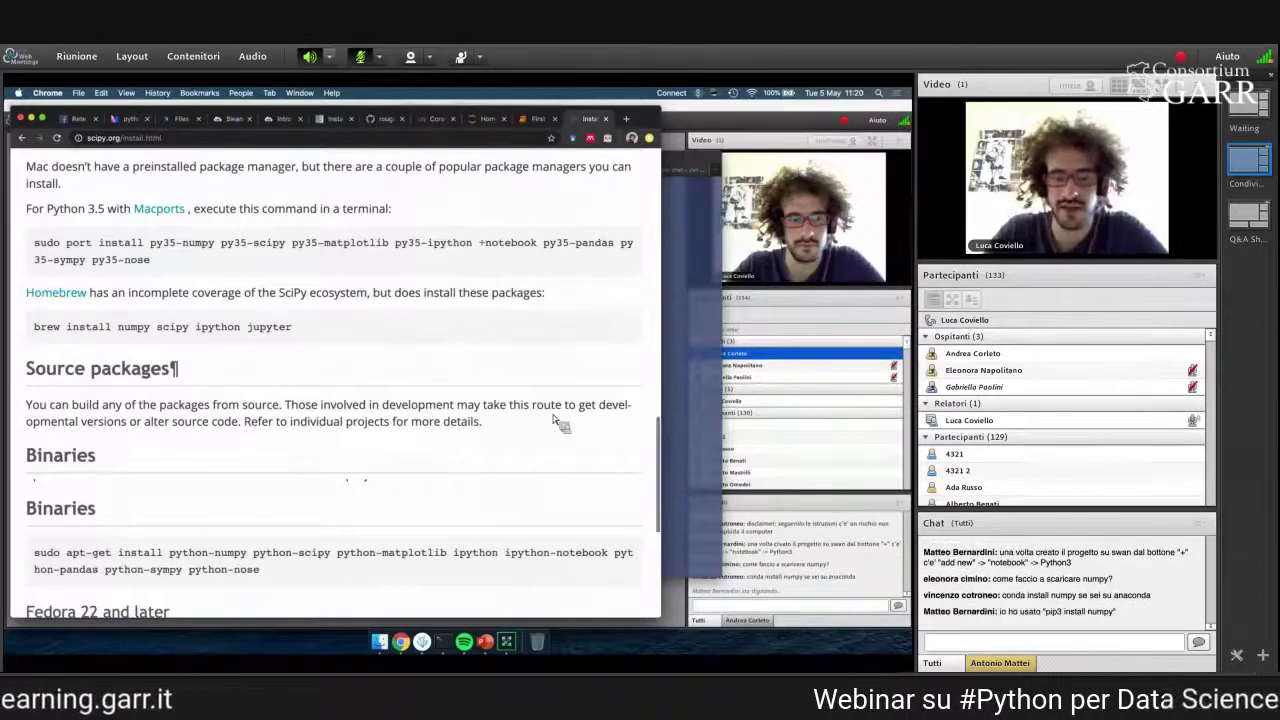
- Switch to Terminal, write out pip install numpy at the prompt as an example, and clear it without running it
key("super+Tab")
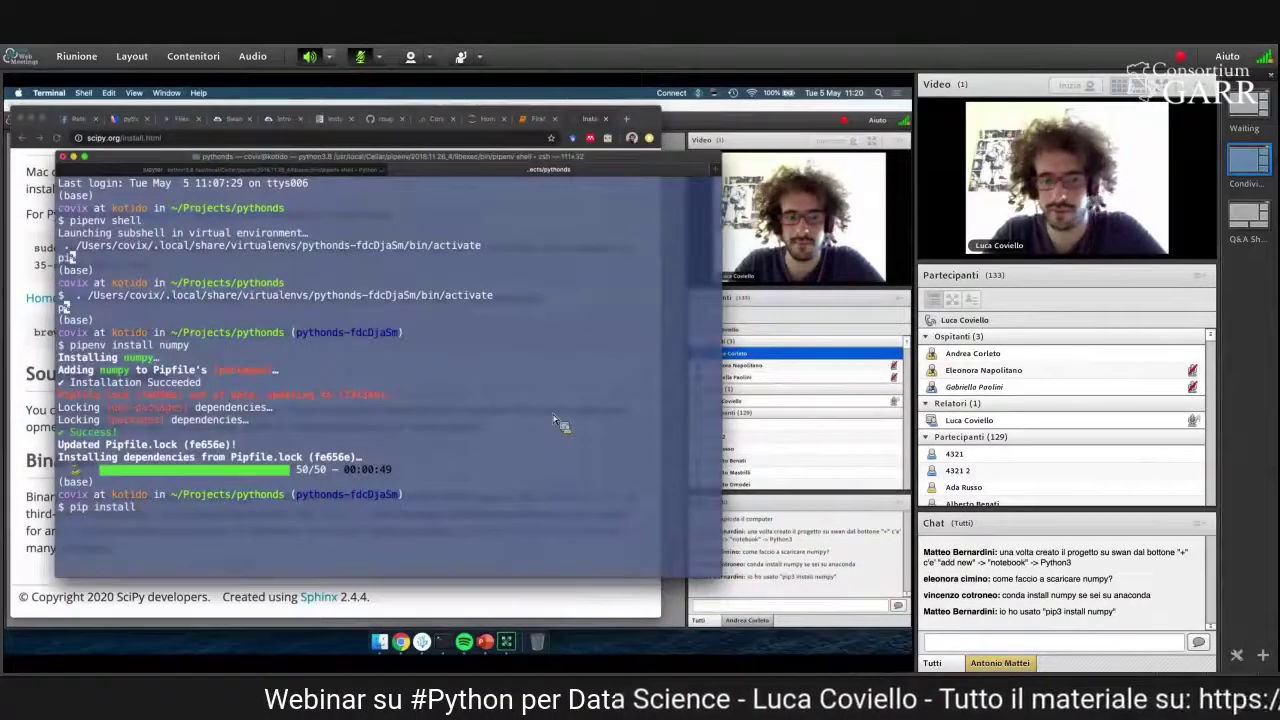
type("numpy")
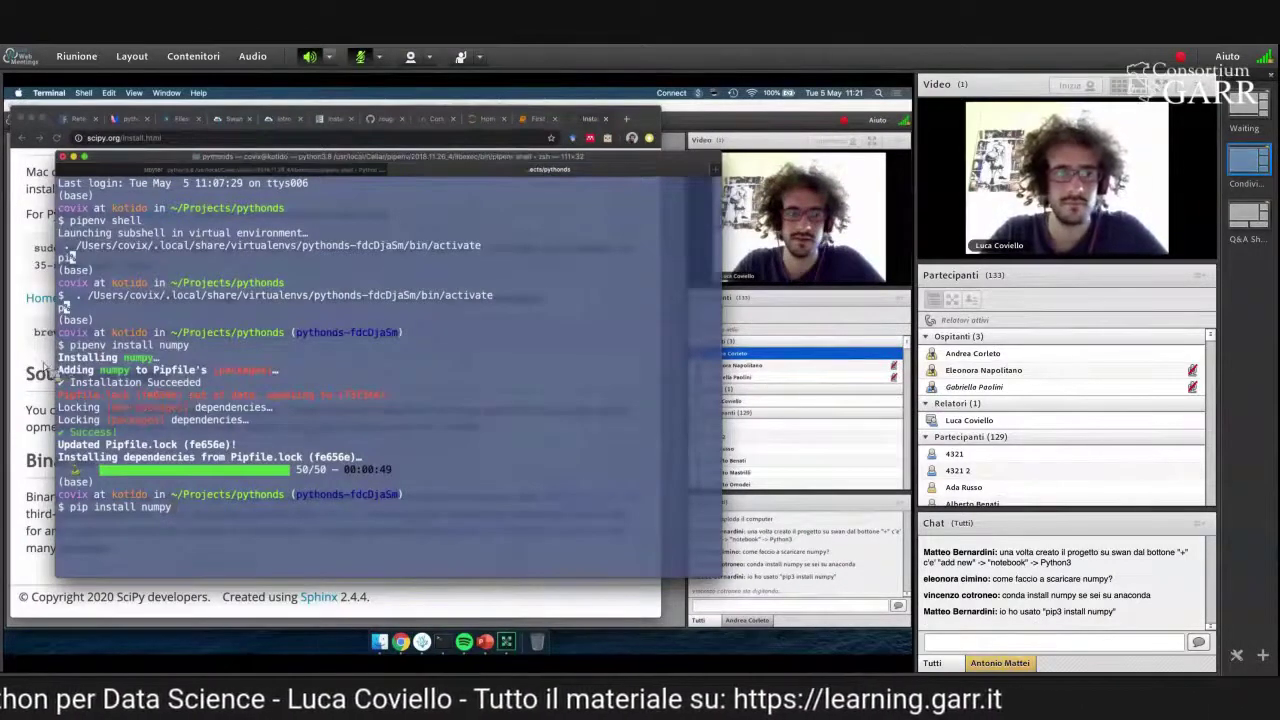
key("BackSpace")
key("BackSpace")
key("BackSpace")
key("BackSpace")
key("BackSpace")
key("BackSpace")
key("BackSpace")
key("BackSpace")
key("BackSpace")
key("BackSpace")
key("BackSpace")
key("BackSpace")
key("BackSpace")
key("BackSpace")
key("BackSpace")
key("BackSpace")
- Return to Chrome, close the SciPy installation page, and run list(range(10)) in First Notebook's empty cell below the numpy import
left_click(266, 121)
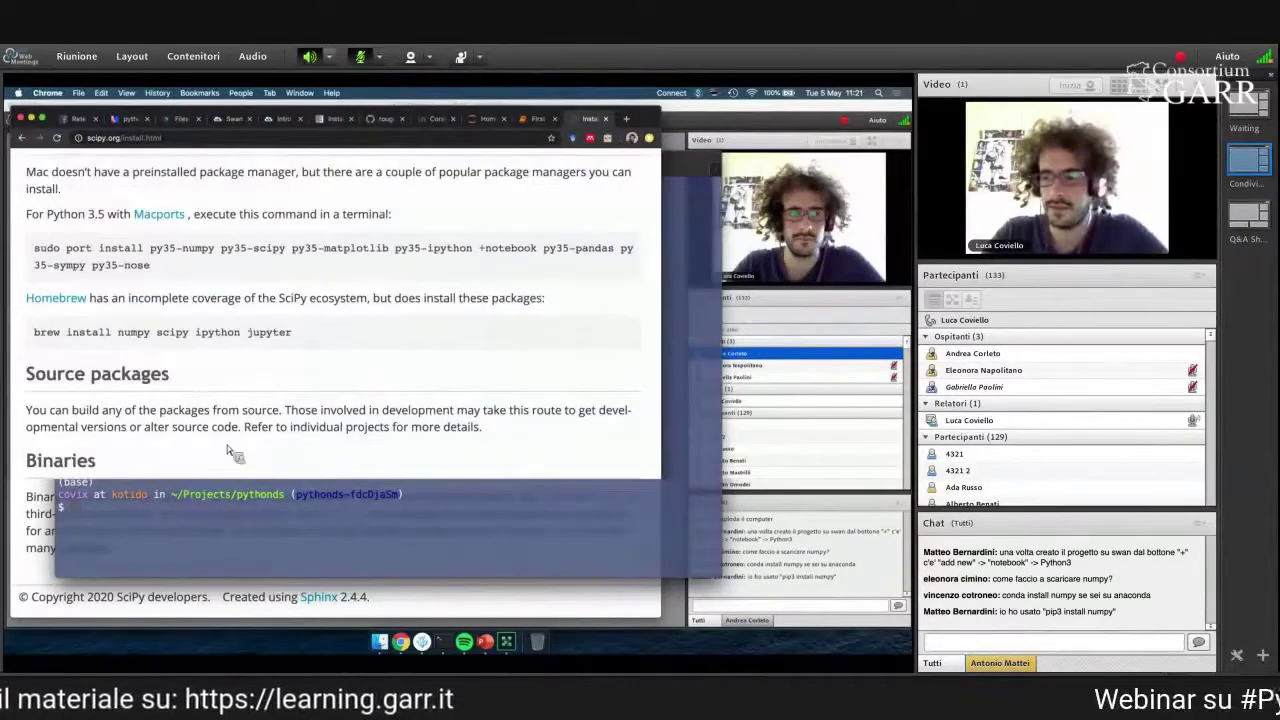
key("super+w")
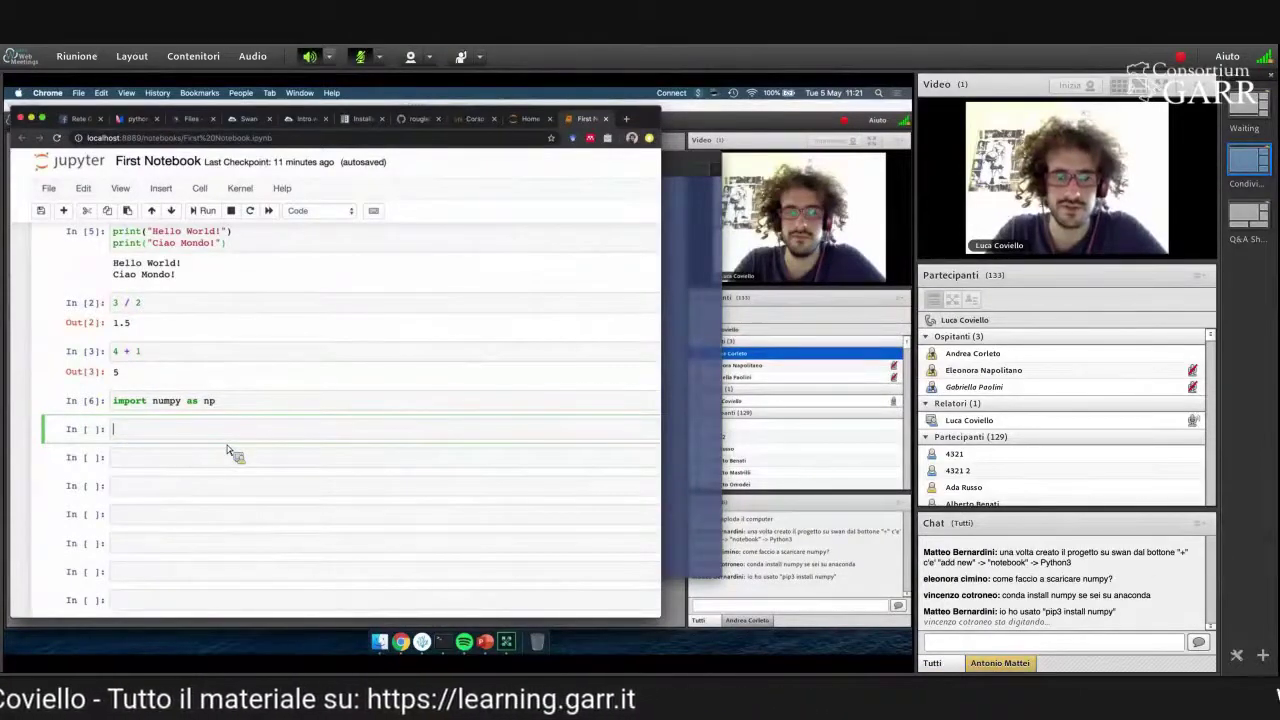
type("list")
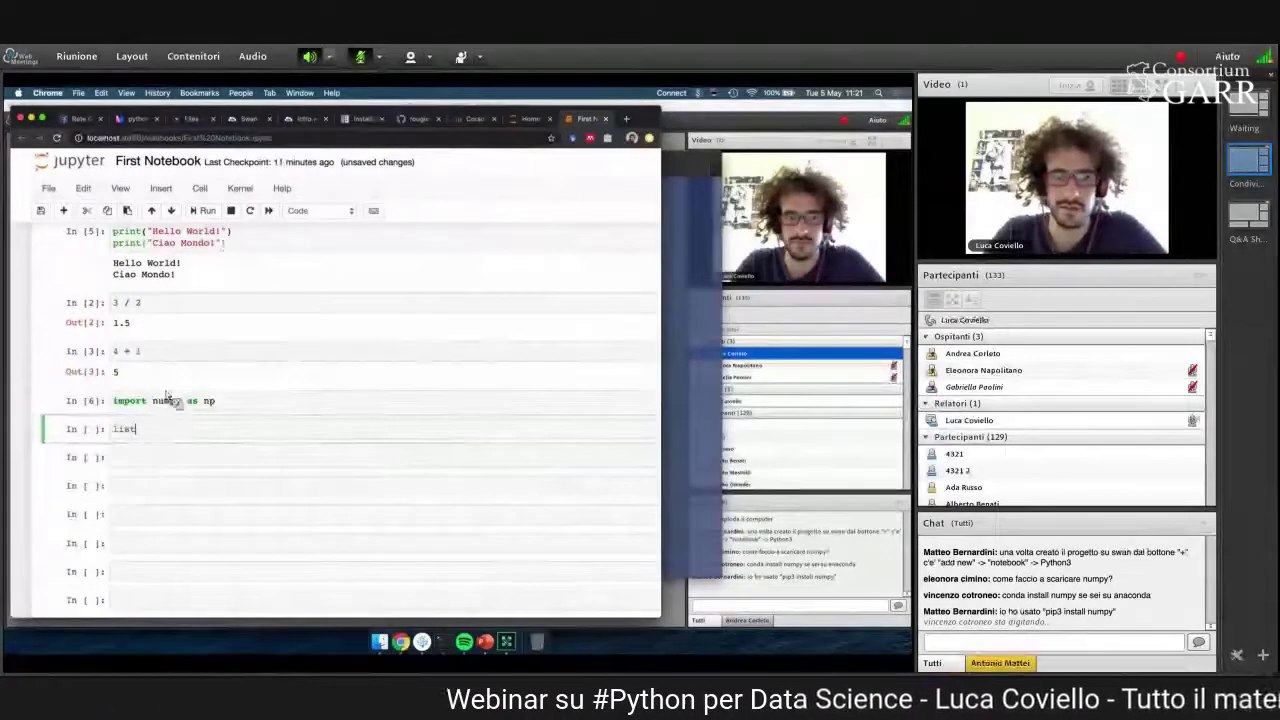
type("(range(10))")
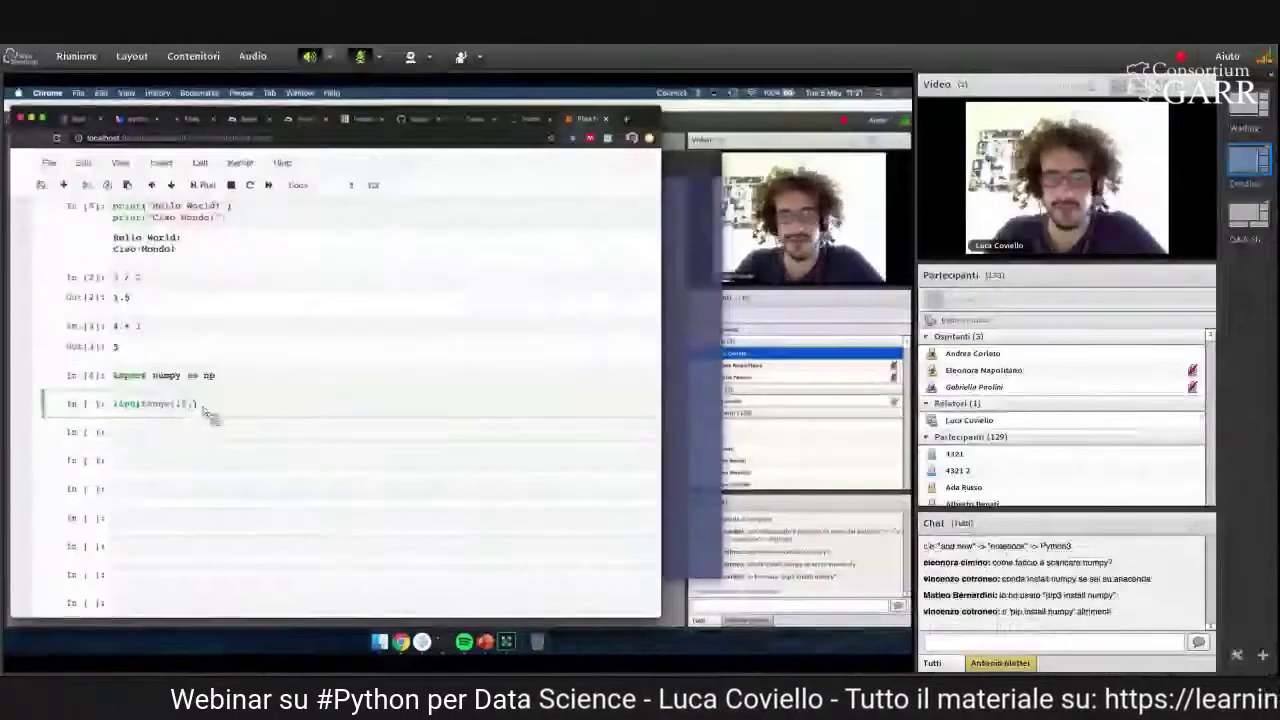
key("shift+Return")
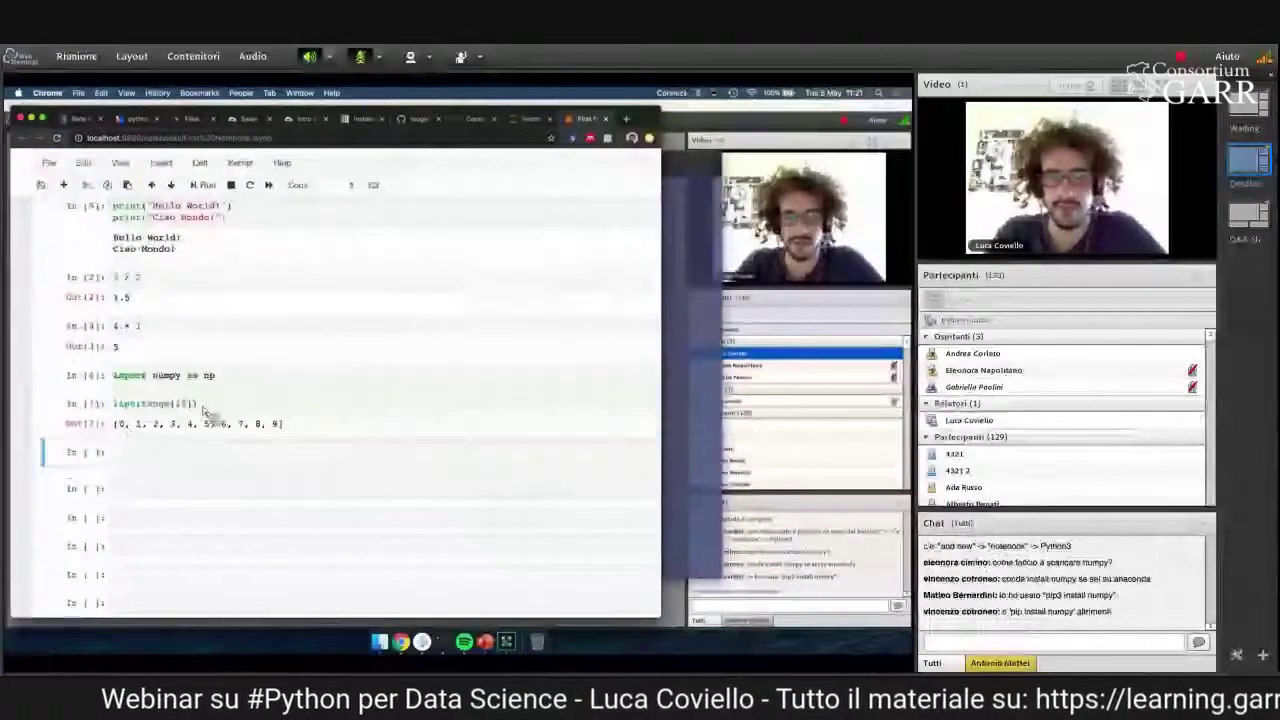
- Assign the list(range(10)) expression to the variable l in its existing cell and rerun it
left_click(372, 413)
key("Return")
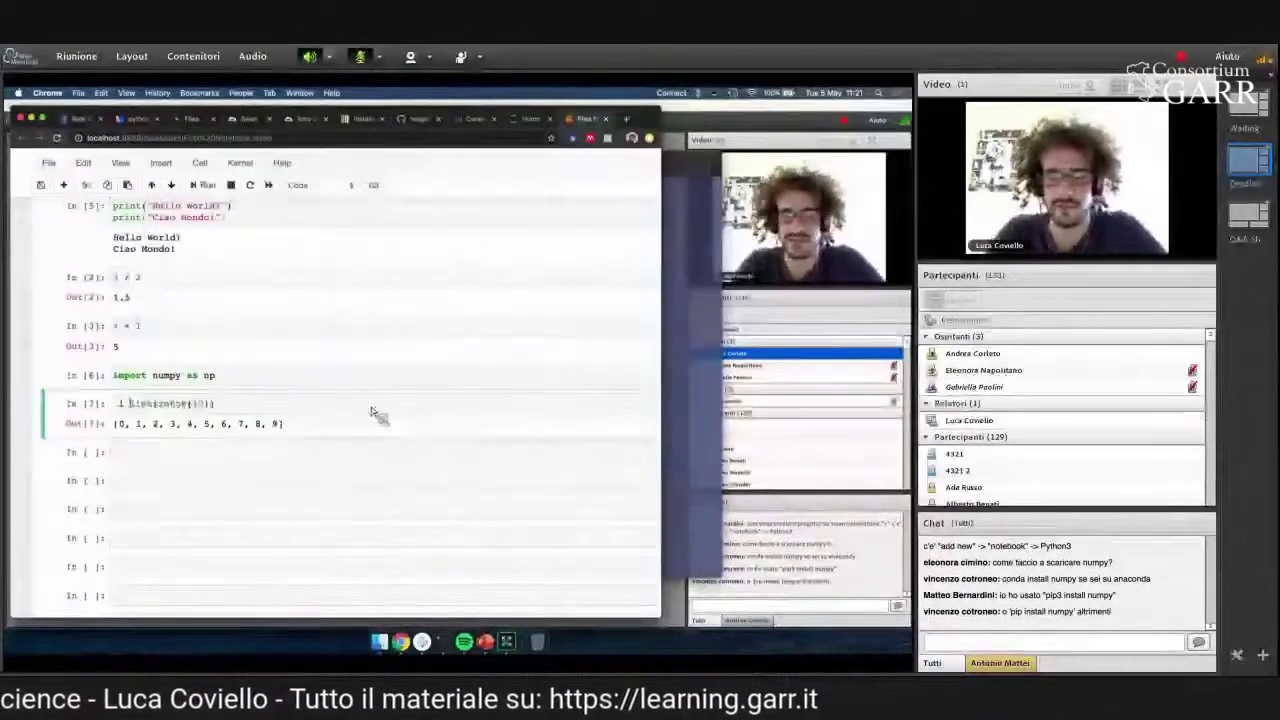
type("l#")
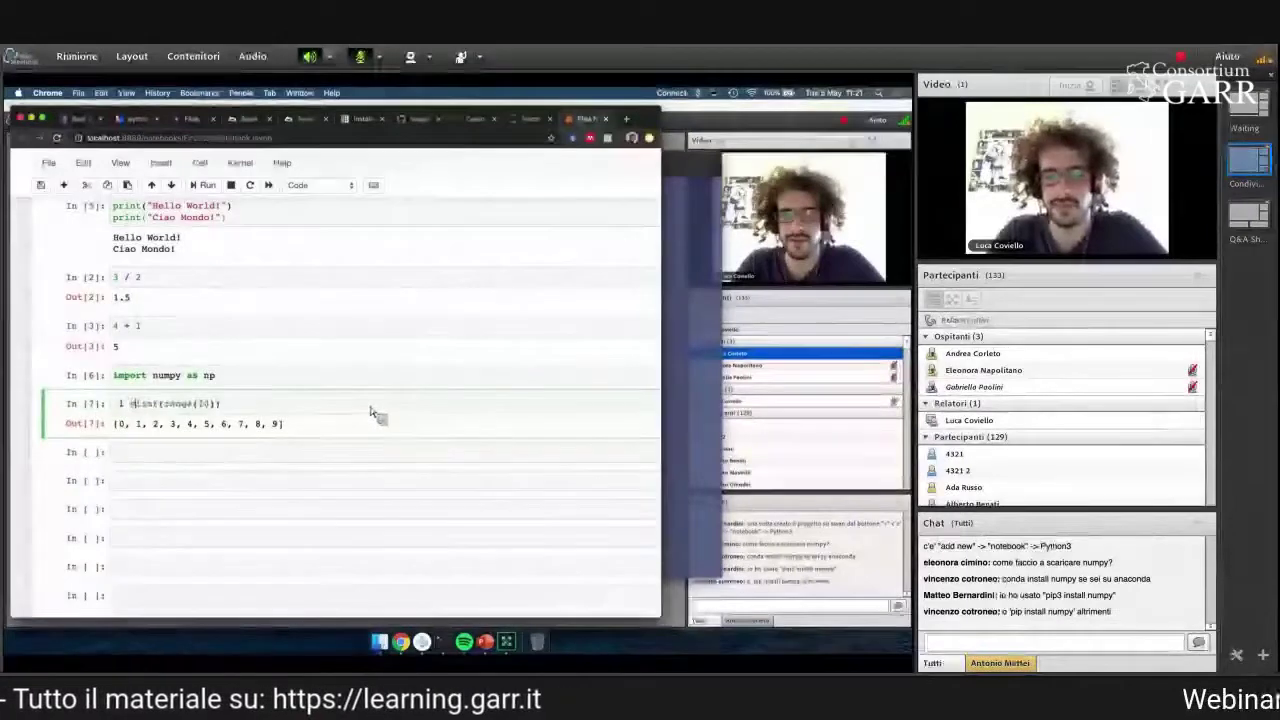
key("shift+Return")
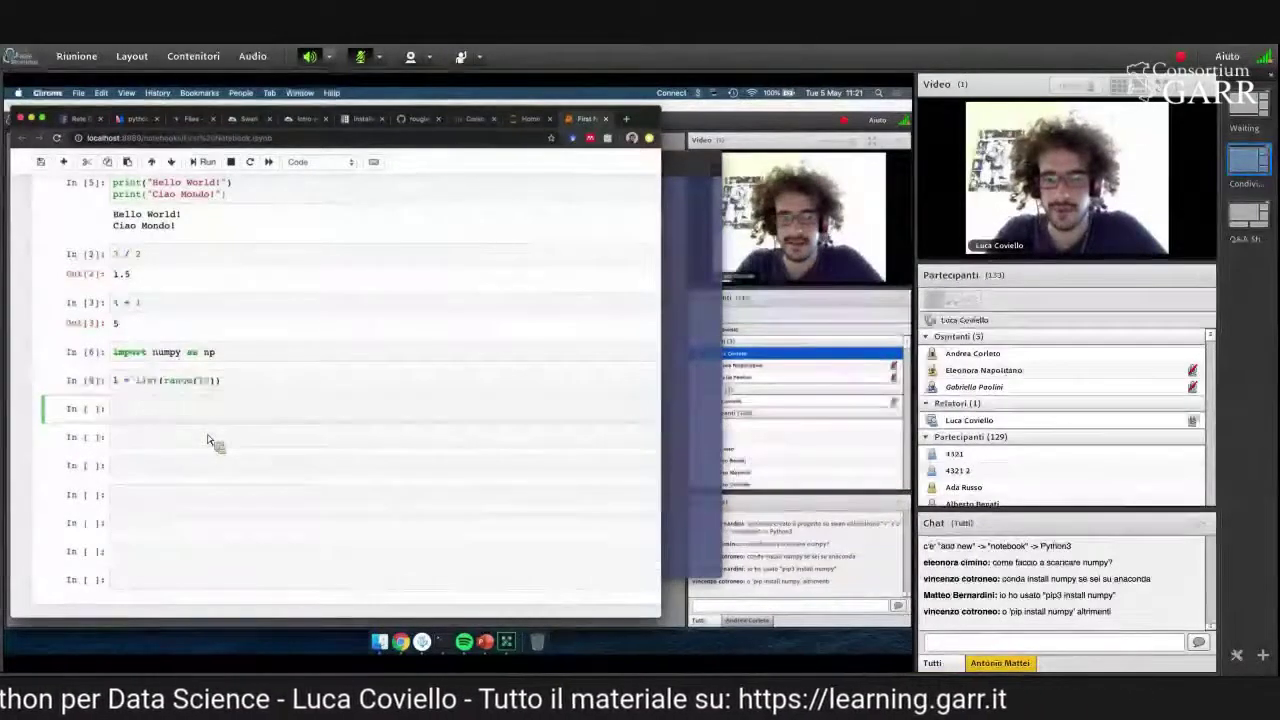
- Enter np.array(l) in the empty cell below the list assignment and run it
type("a = np")
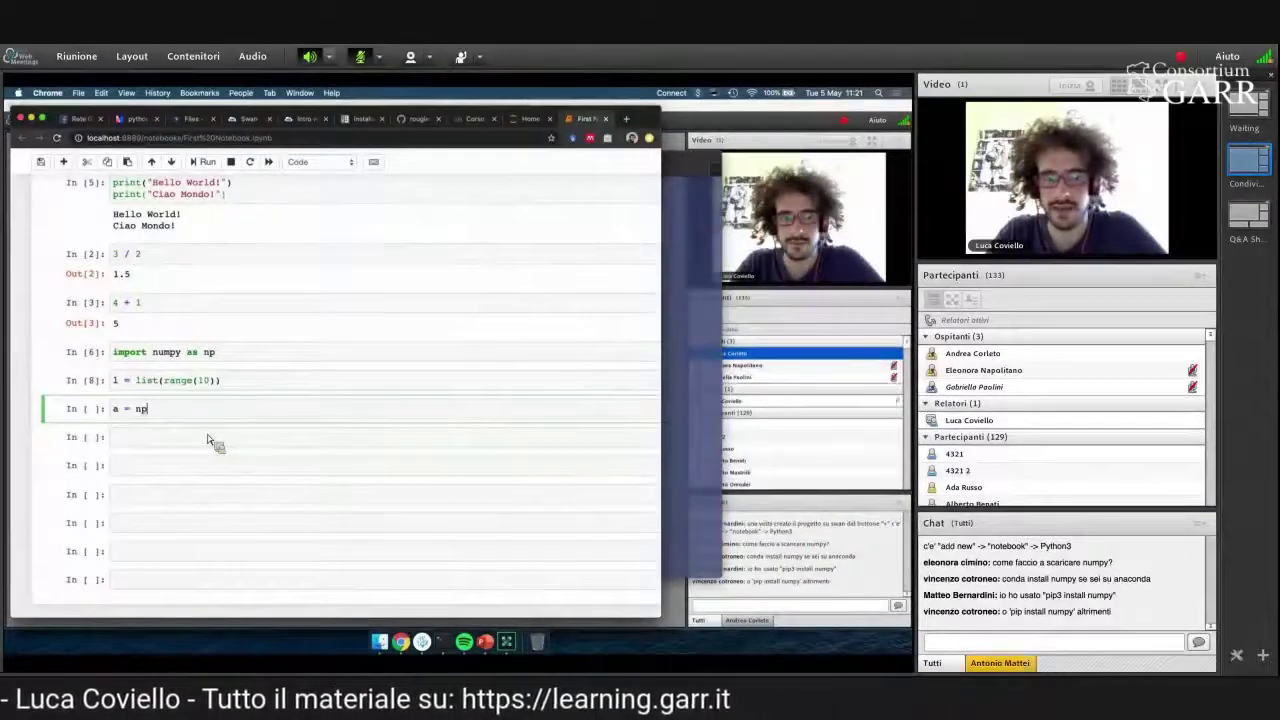
type(".arra")
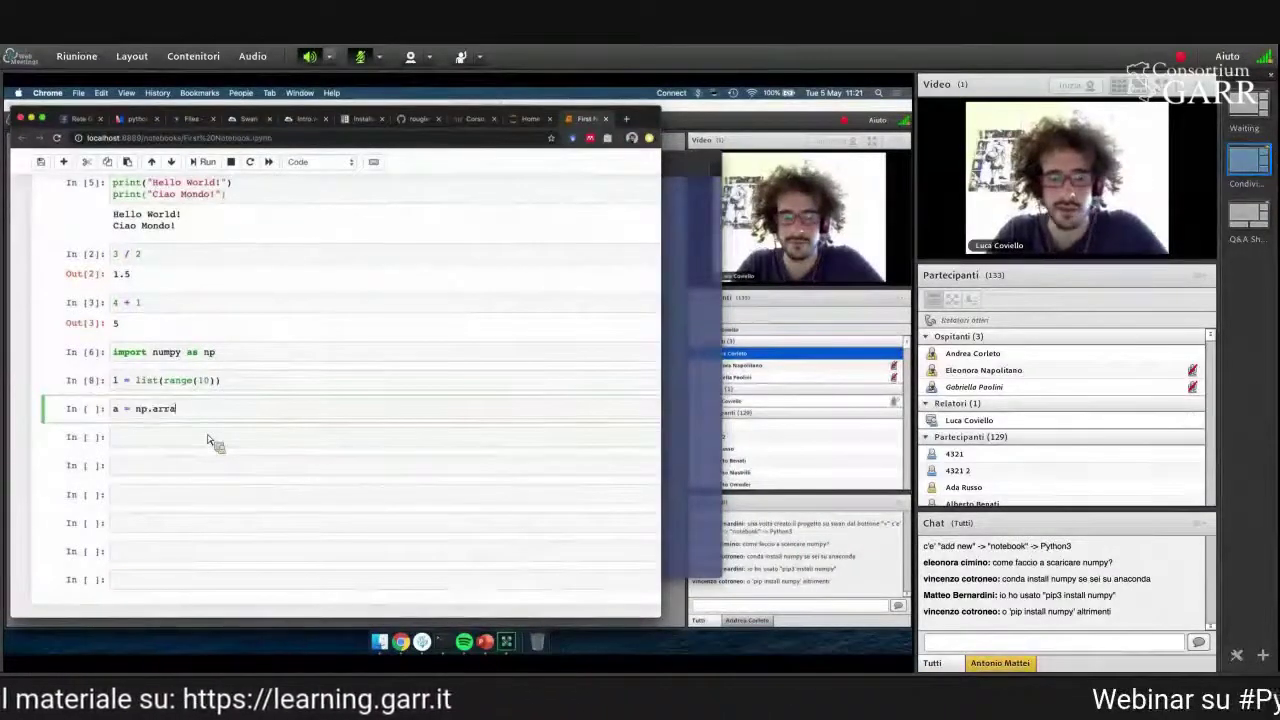
type("y")
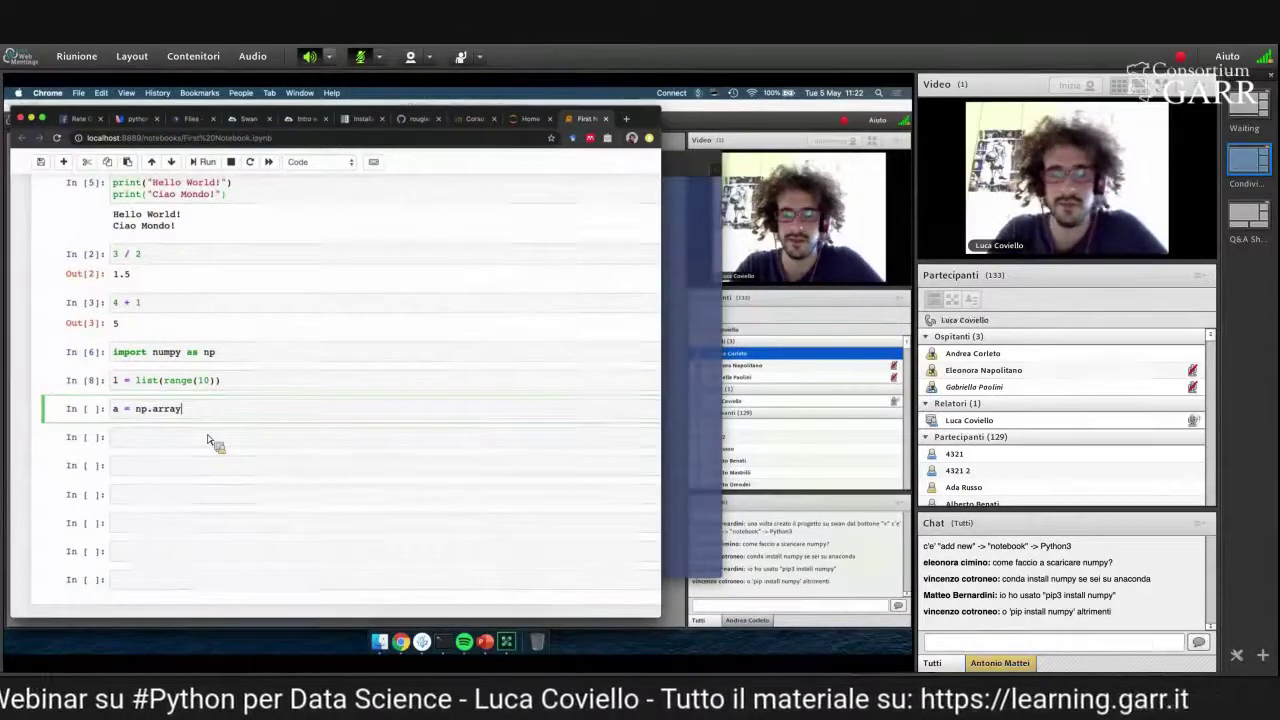
type("(")
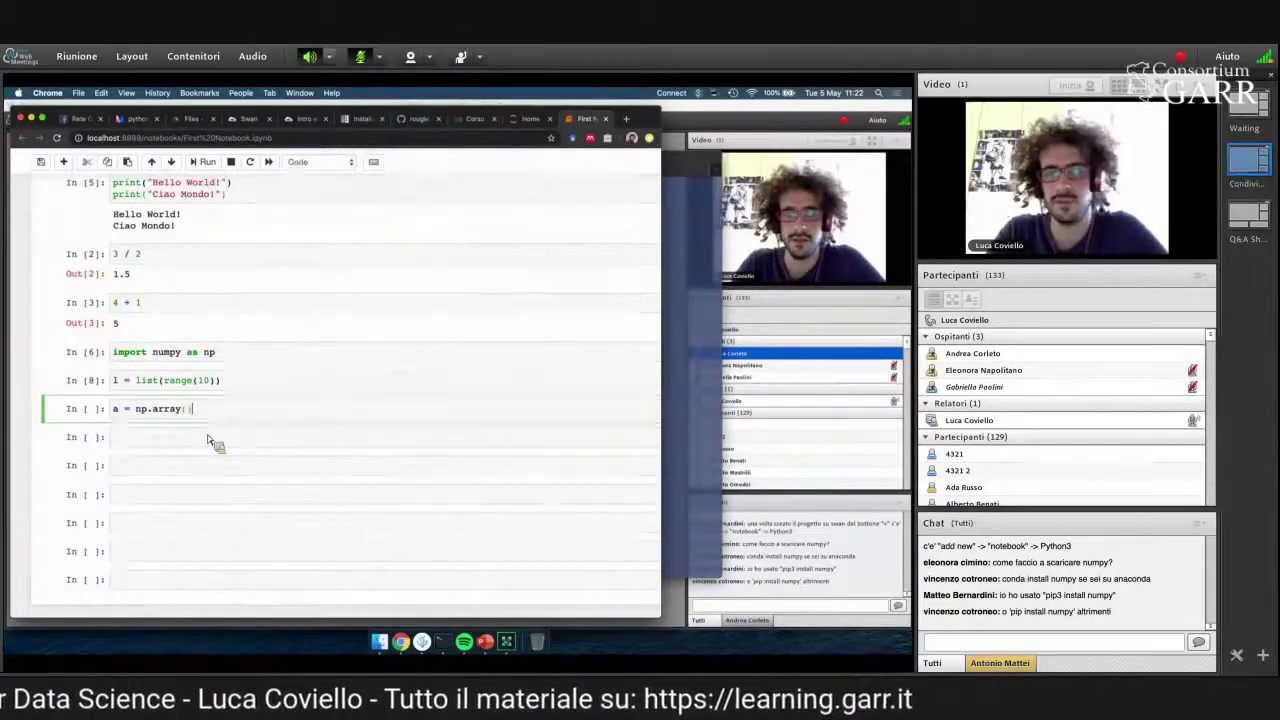
type("l")
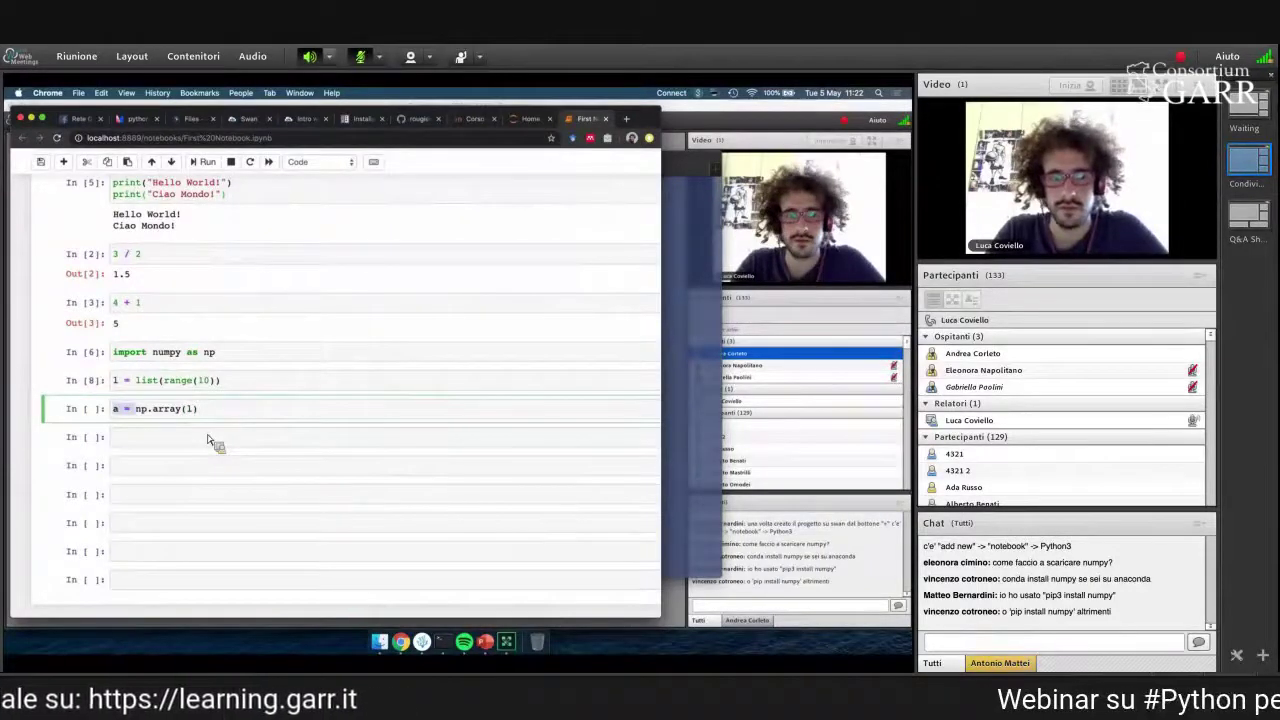
key("Home")
key("Delete")
key("Delete")
key("Delete")
key("Delete")
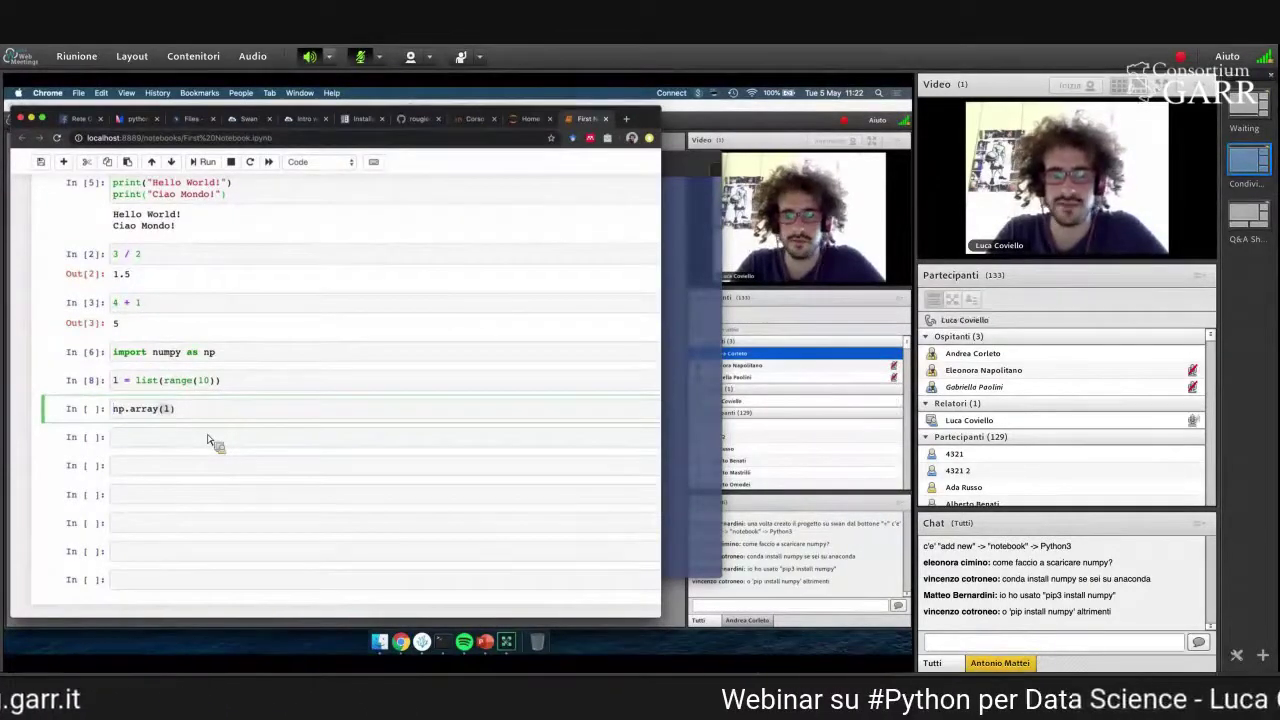
key("shift+Return")
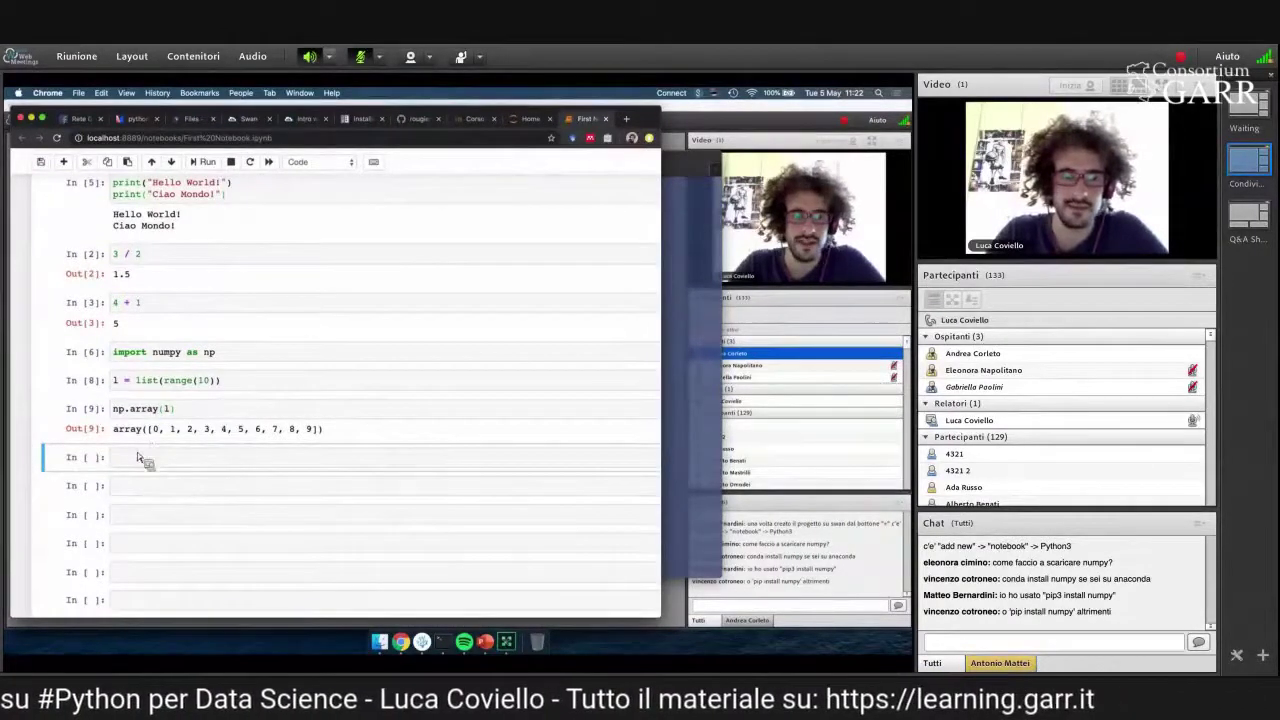
- Add a second line containing l to the list assignment cell and rerun it to output the list
key("Up")
key("Up")
key("End")
key("Return")
type("l")
key("shift+Return")
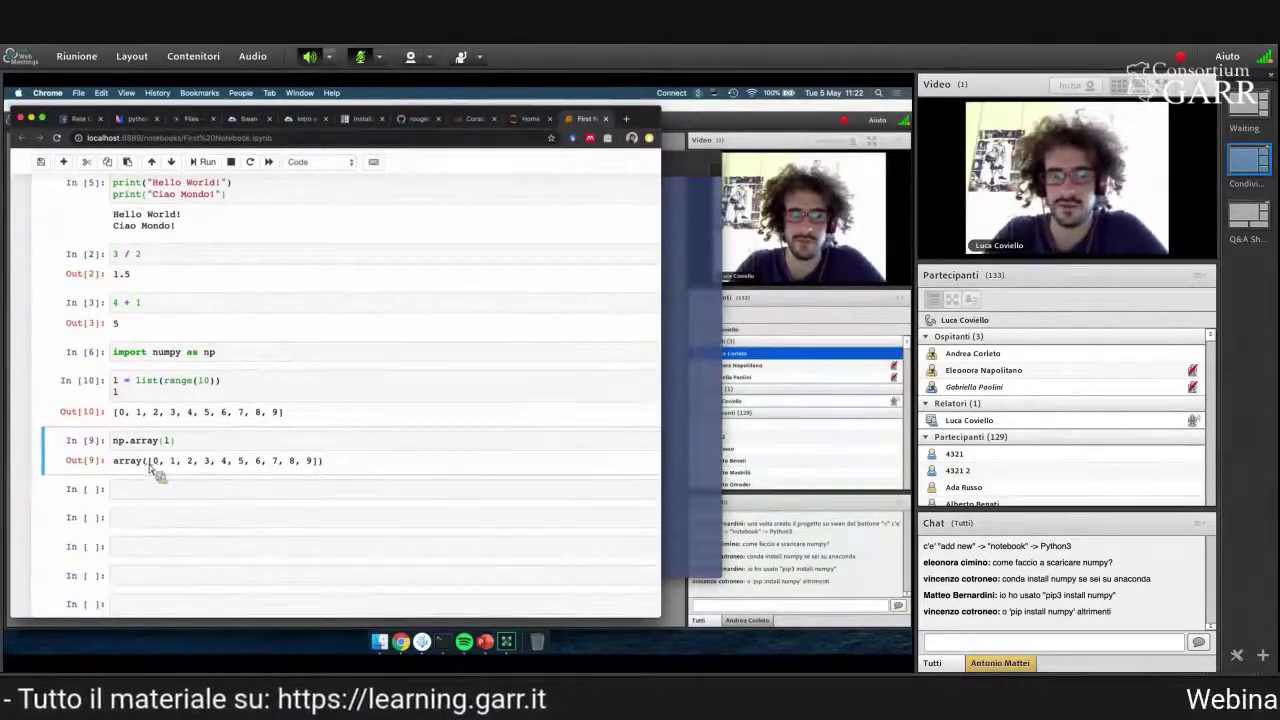
- Assign np.array(l) to the variable a in its cell, add a second line containing a, and rerun it
key("Up")
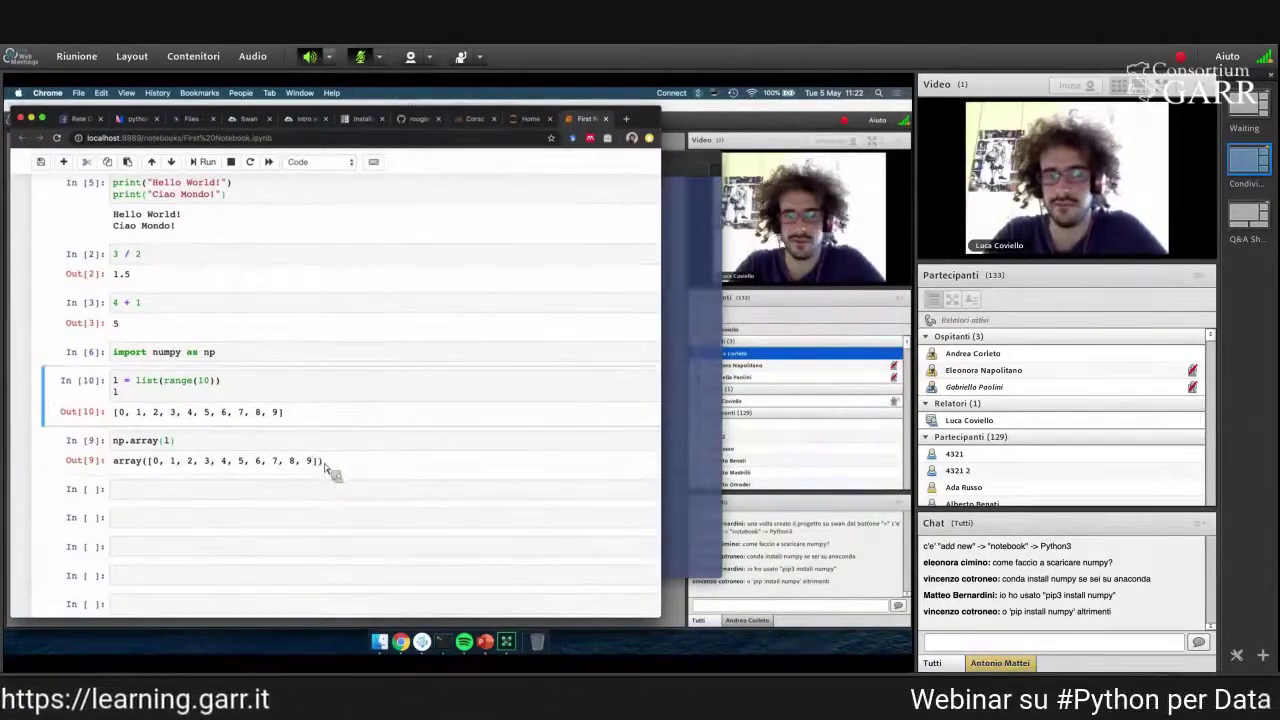
left_click_drag(371, 443, 296, 400)
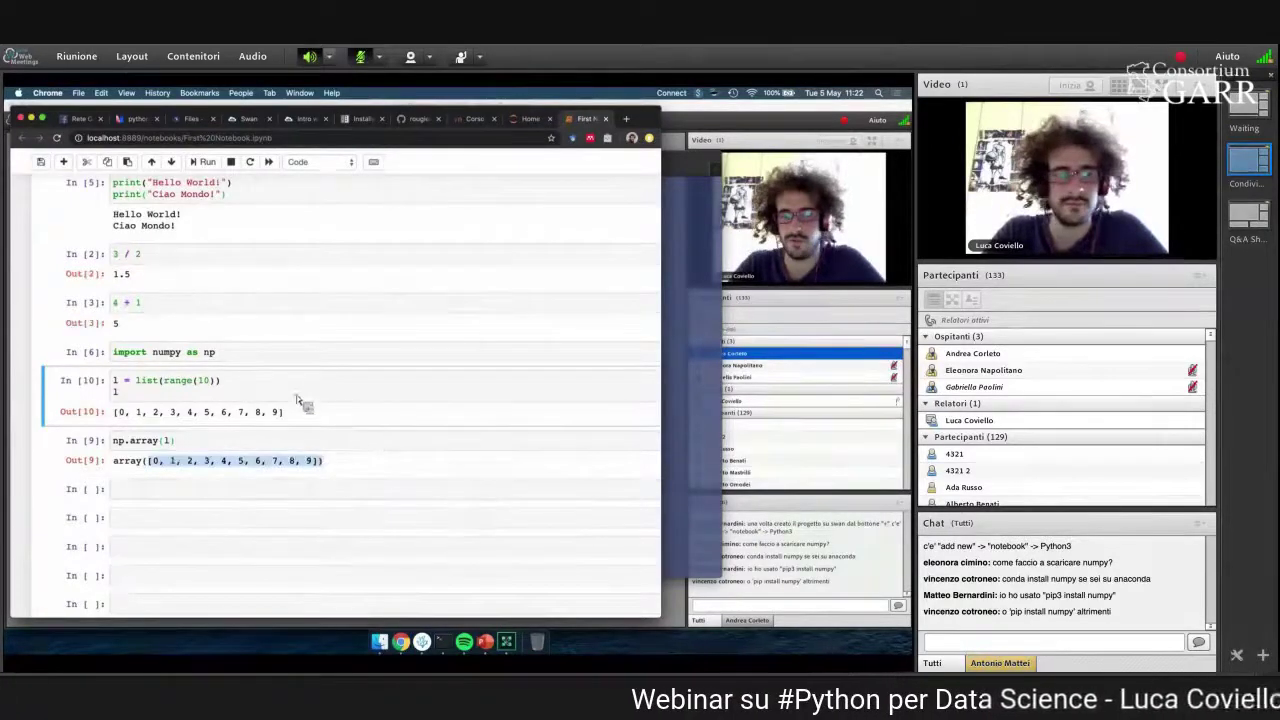
scroll(199, 393, "down", 1)
key("Down")
key("Return")
type("a")
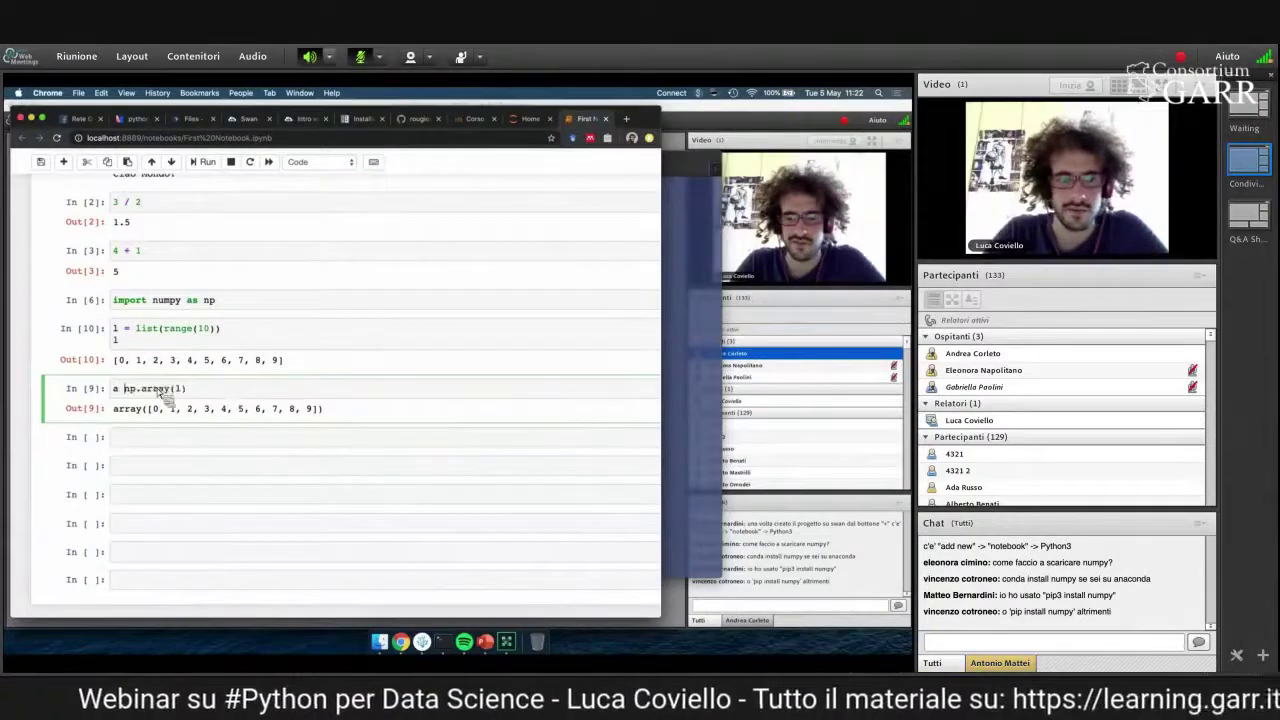
type(" =")
key("End")
key("Return")
type("a")
key("shift+Return")
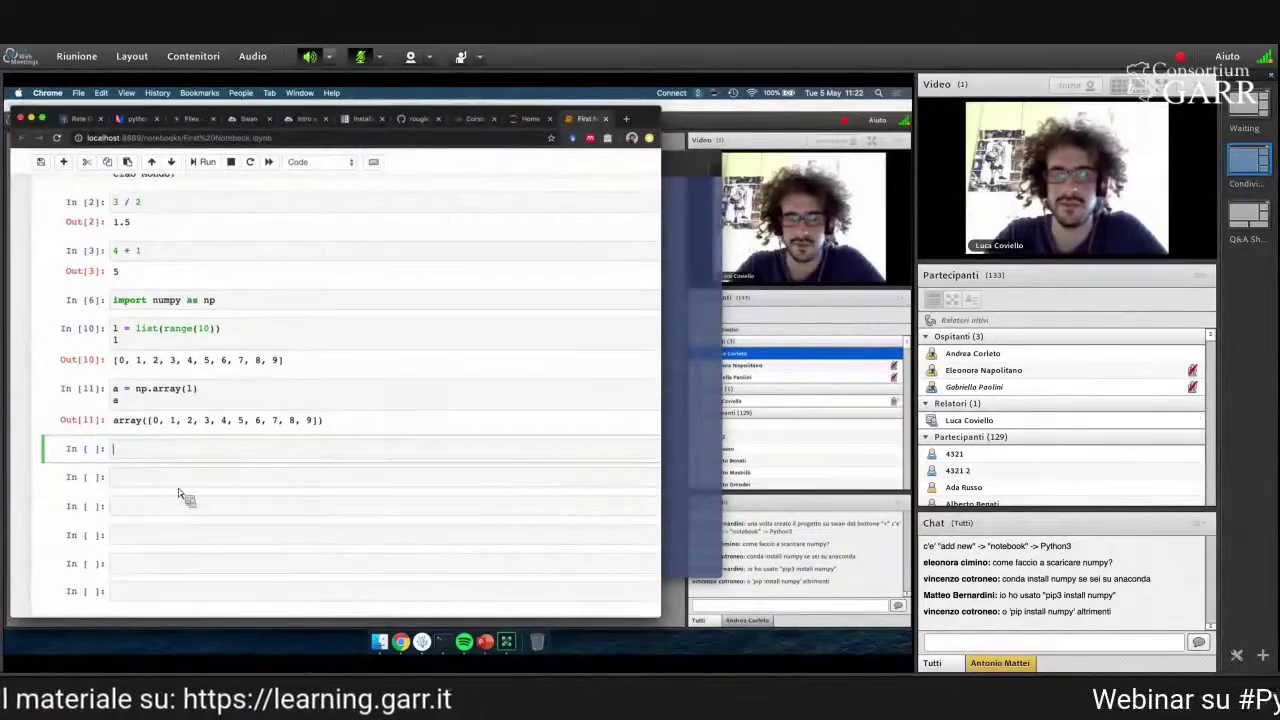
- Enter sum(l) in the empty cell below the array output and run it
key("Escape")
key("Up")
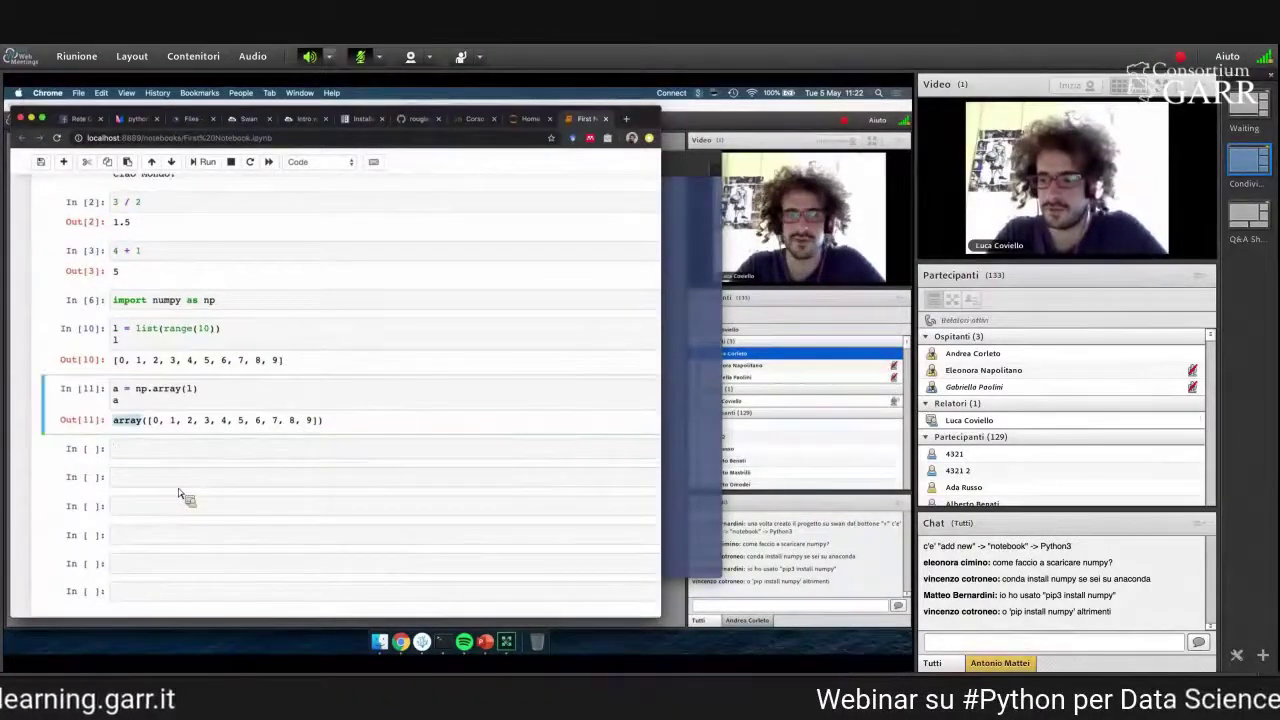
key("Down")
key("Return")
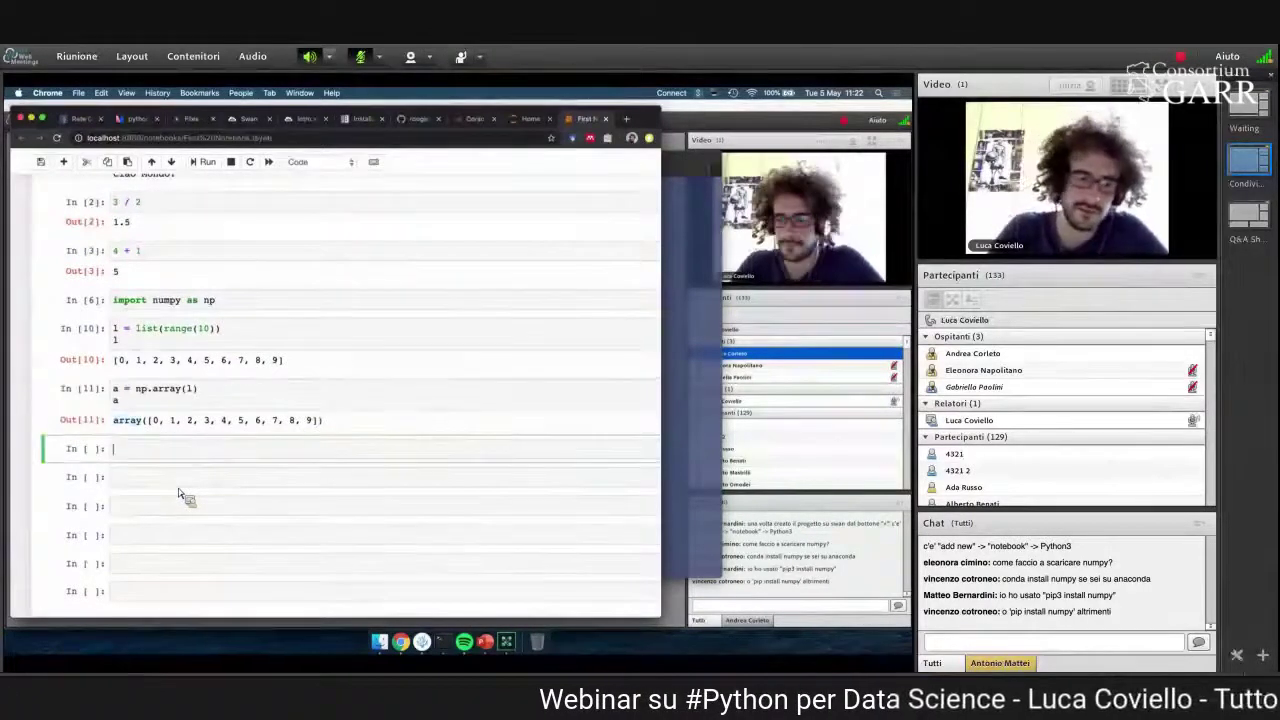
type("sum")
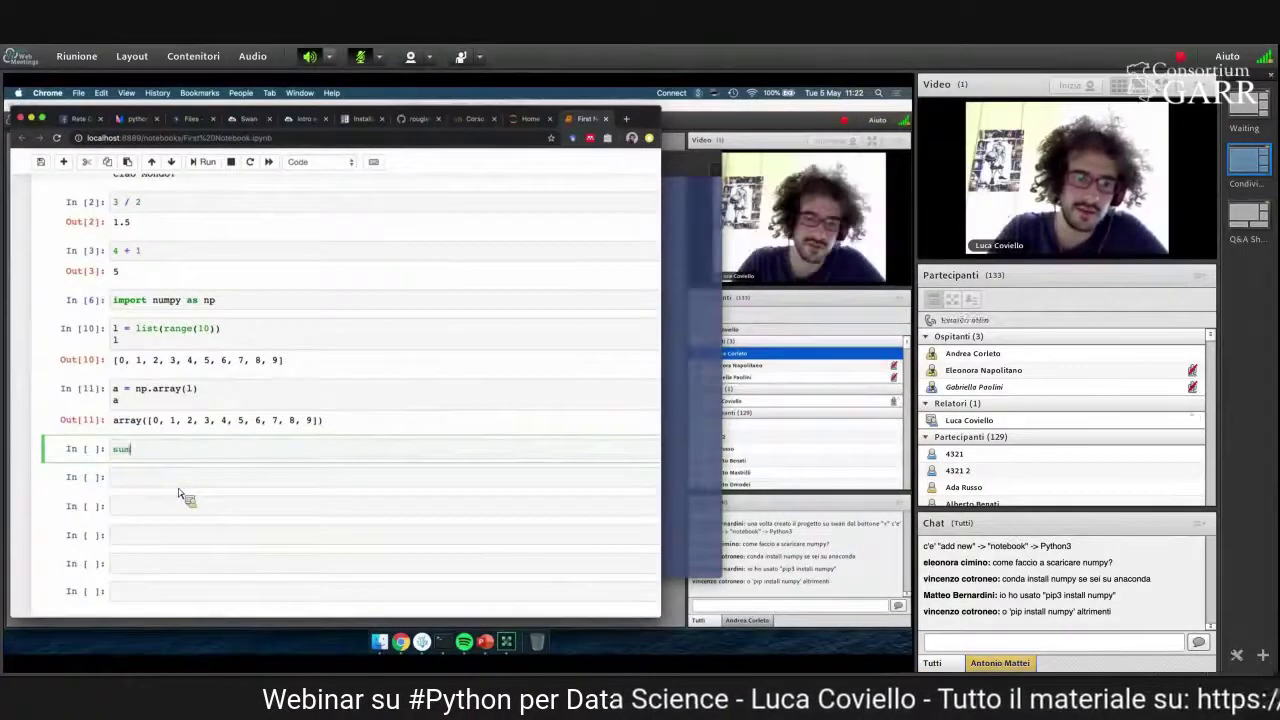
type("(l)")
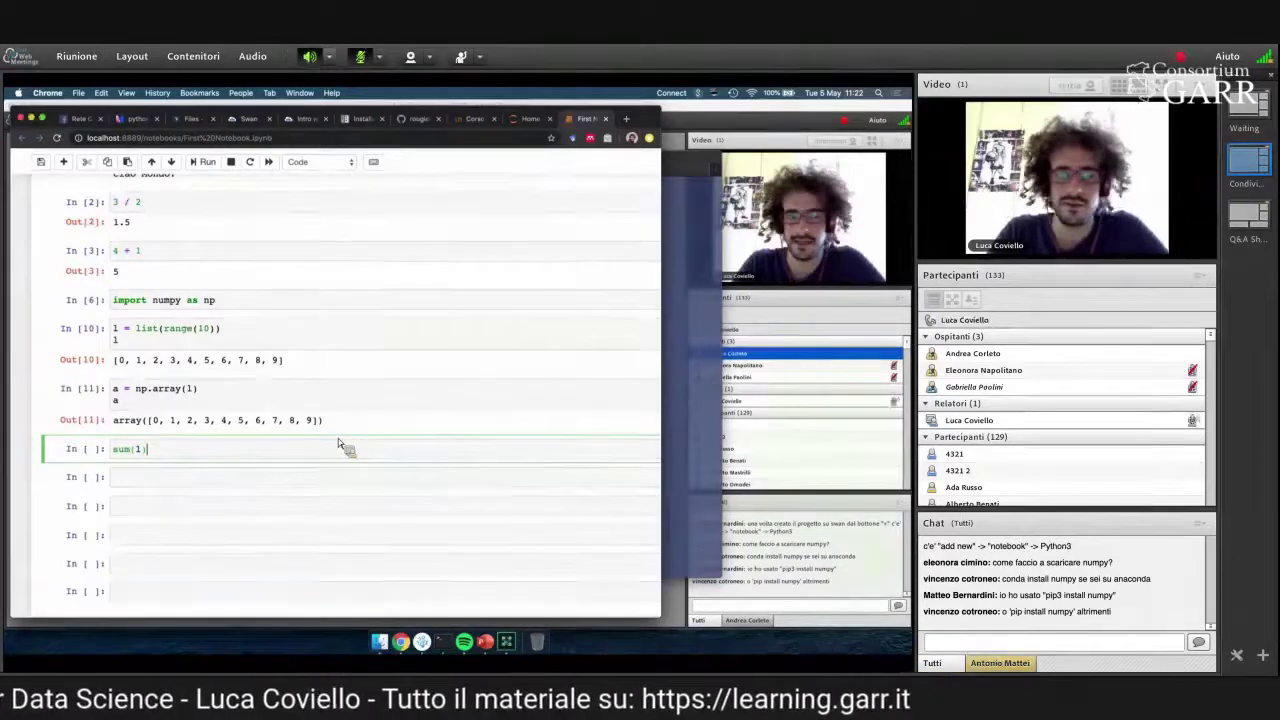
scroll(338, 444, "down", 1)
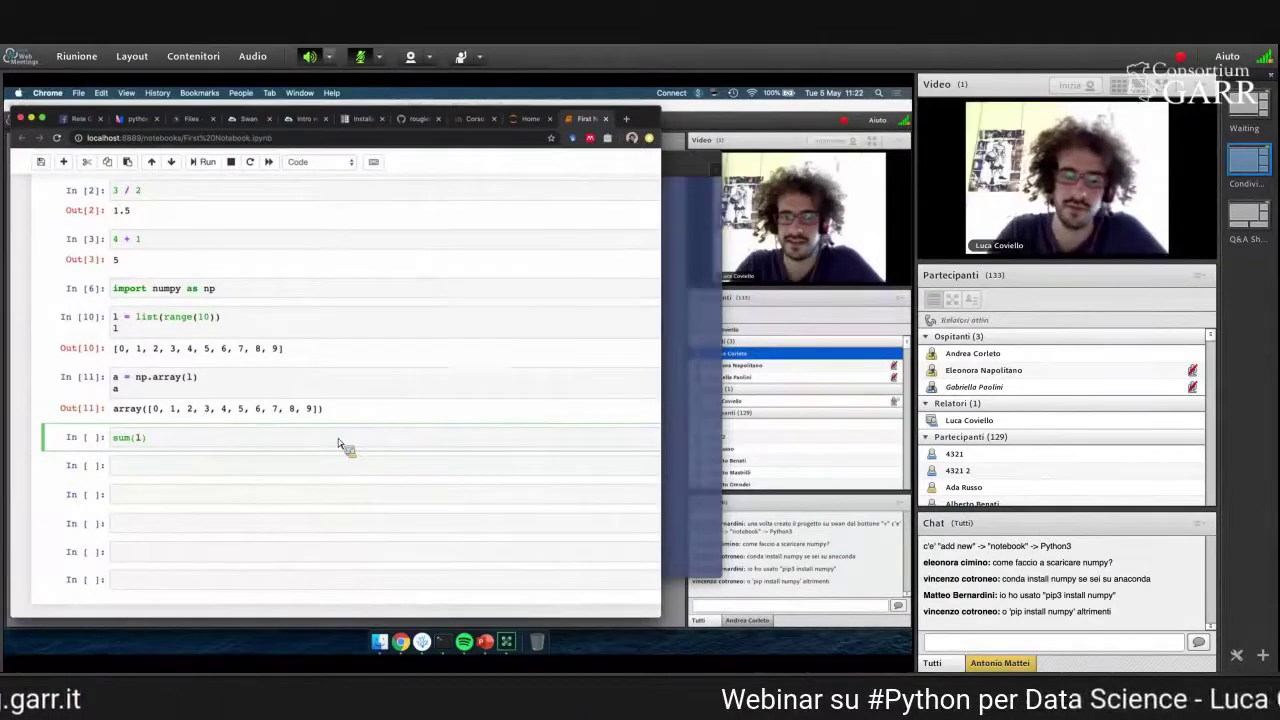
key("shift+Return")
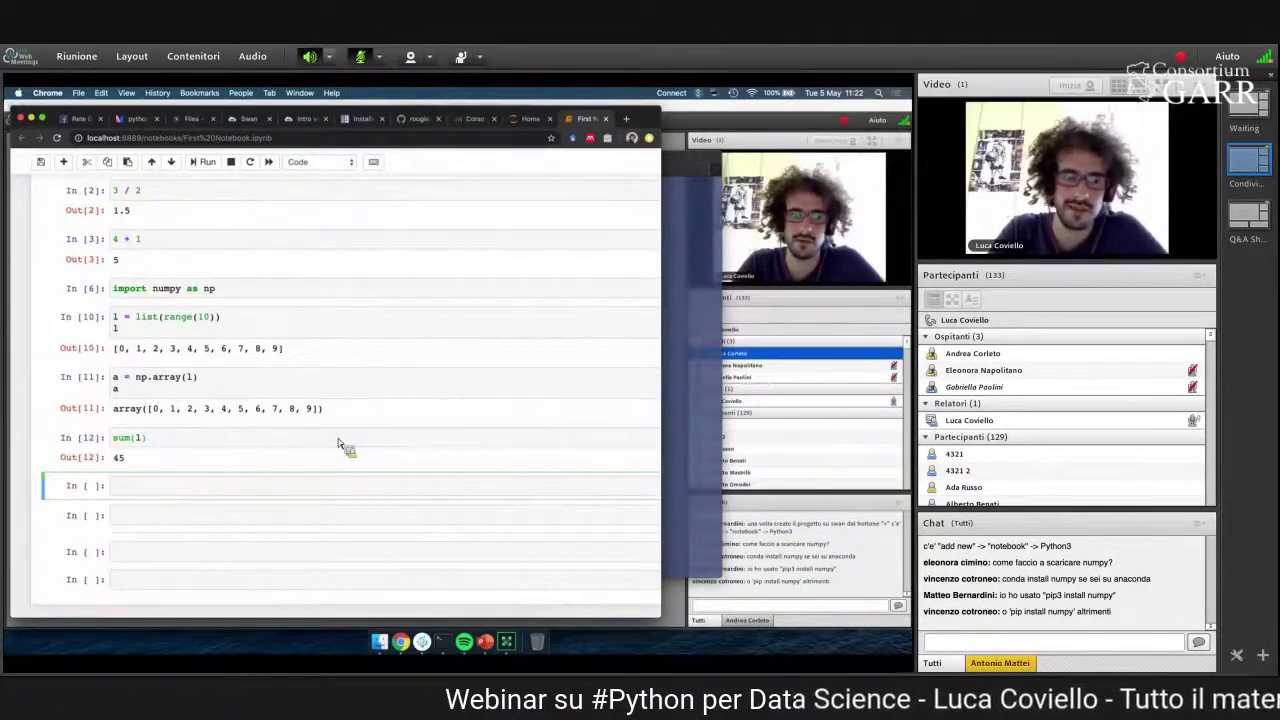
- Enter type(a) in the empty cell below the sum(l) output and run it
type("a.")
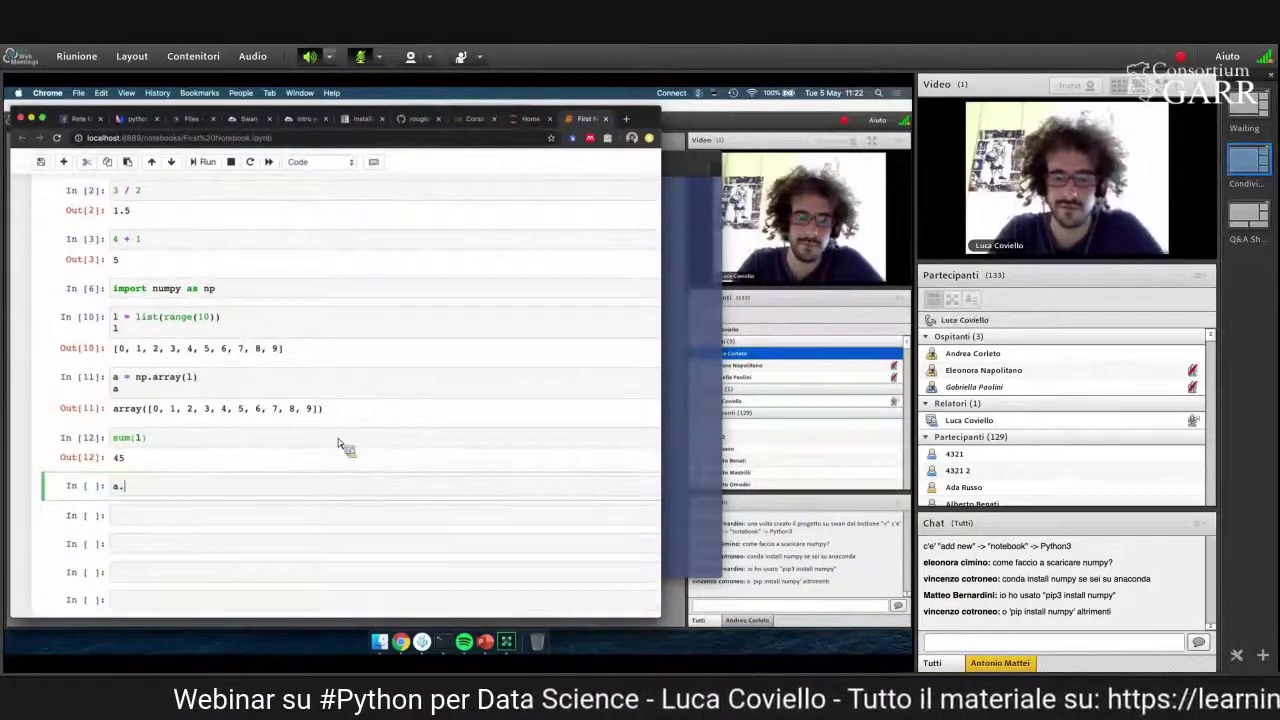
key("BackSpace")
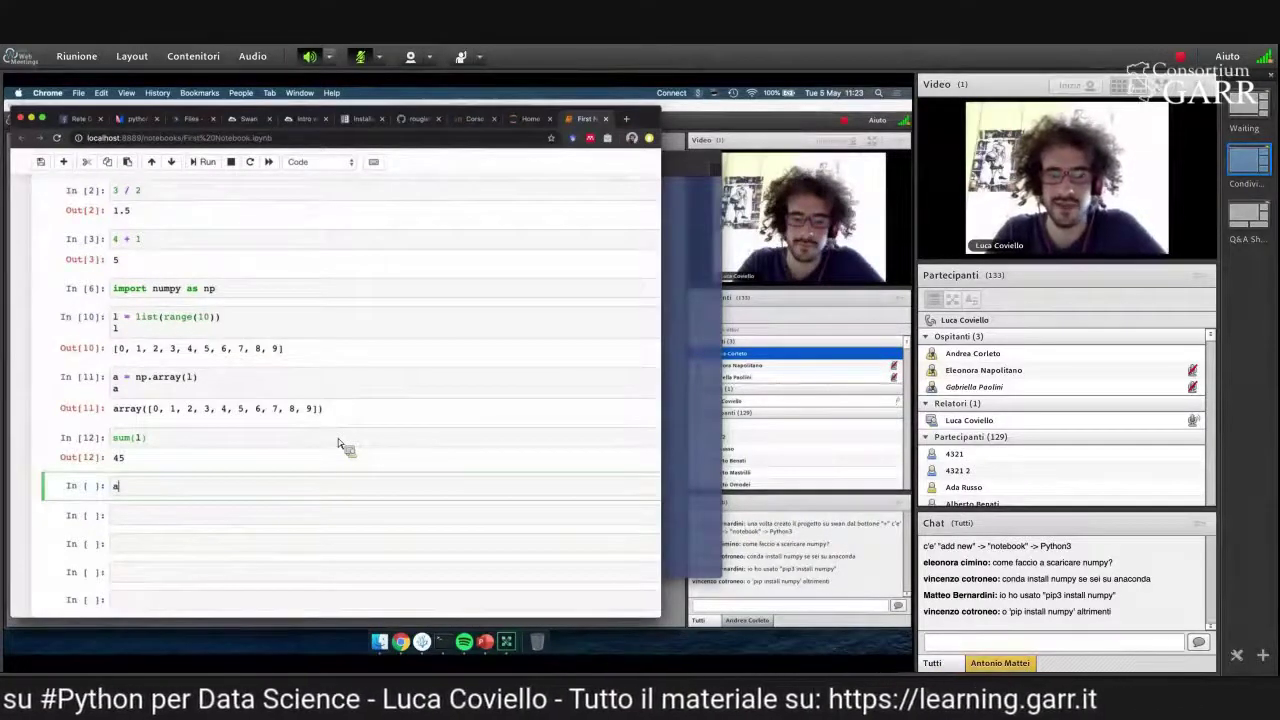
key("BackSpace")
type("type(")
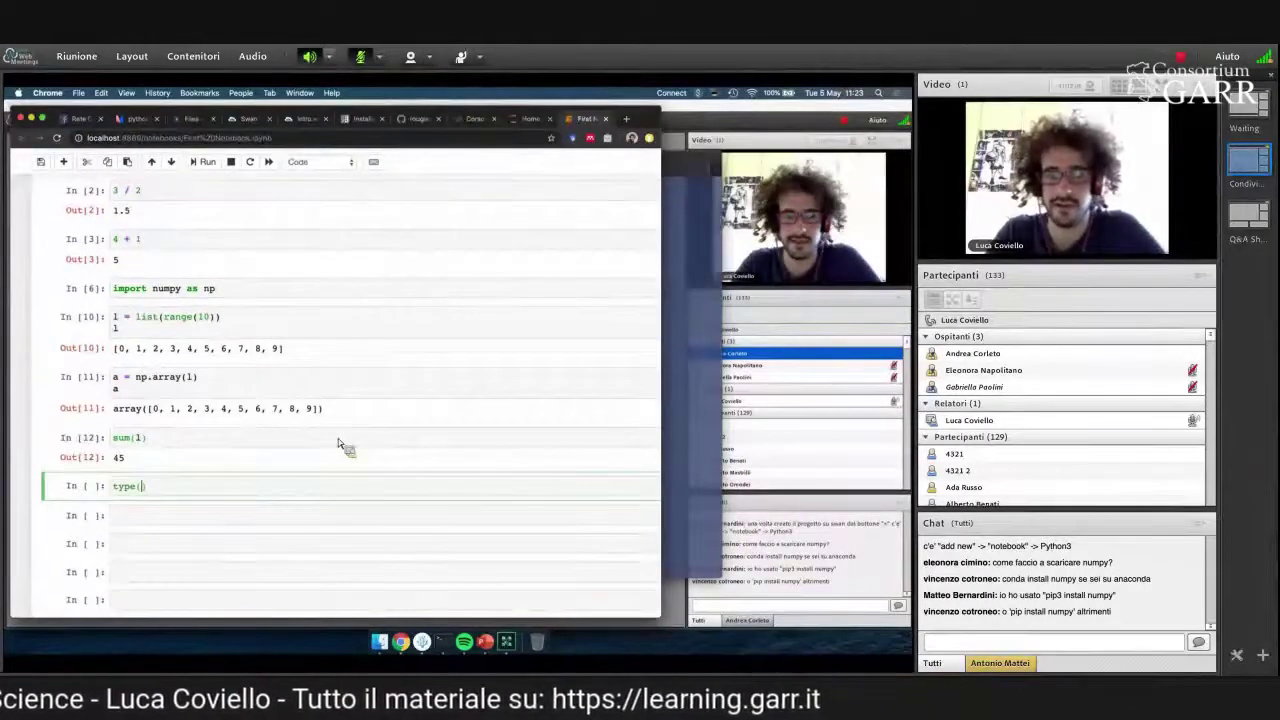
type("a")
key("shift+Return")
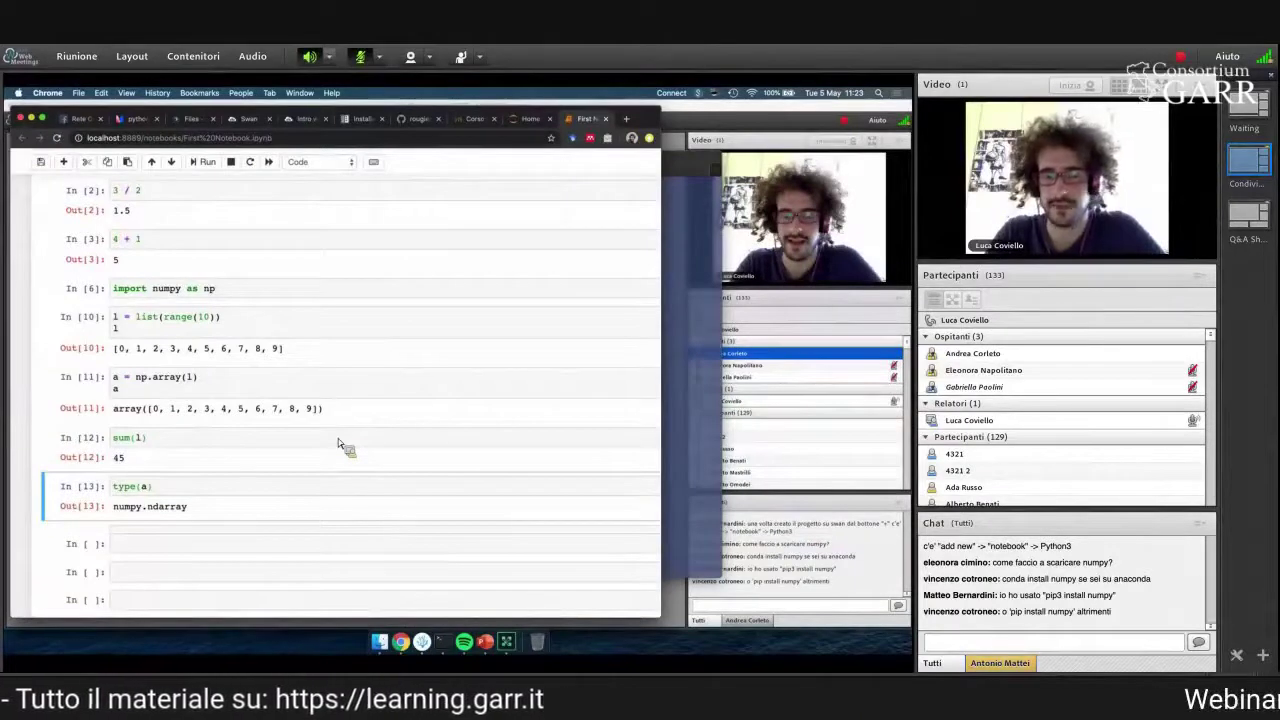
- Replace type(a) with a.sum() in its cell and run it
key("Return")
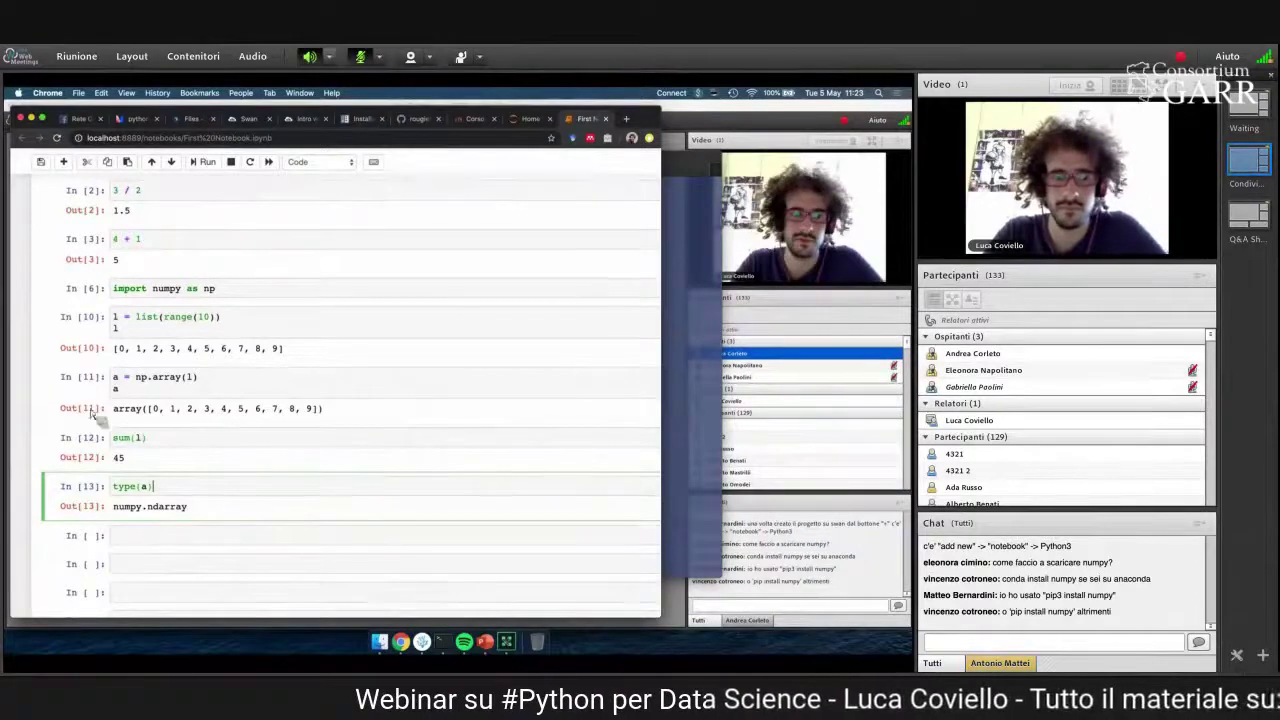
key("BackSpace")
key("BackSpace")
key("BackSpace")
key("BackSpace")
key("BackSpace")
key("BackSpace")
key("BackSpace")
type("a.summ")
key("BackSpace")
type("()")
key("shift+Return")
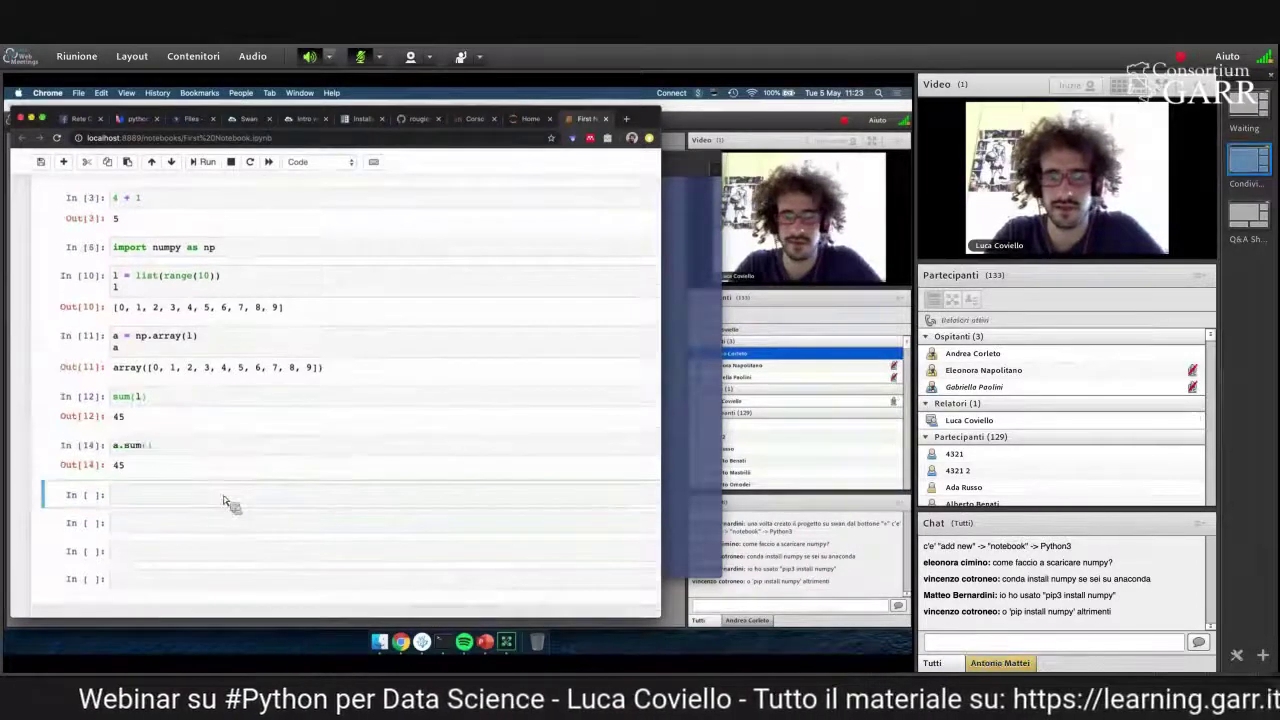
- Enter l = list(range(10e5)) in the empty cell below the a.sum() output and run it
left_click(222, 500)
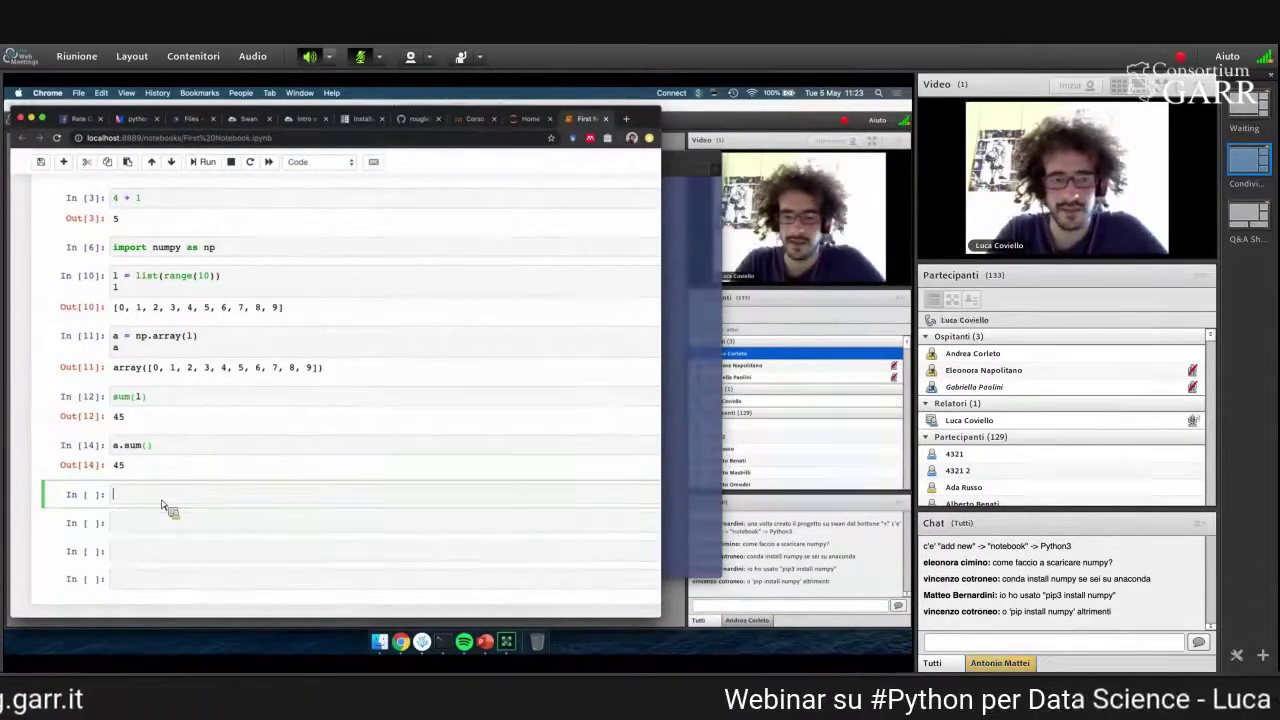
type("list(ran")
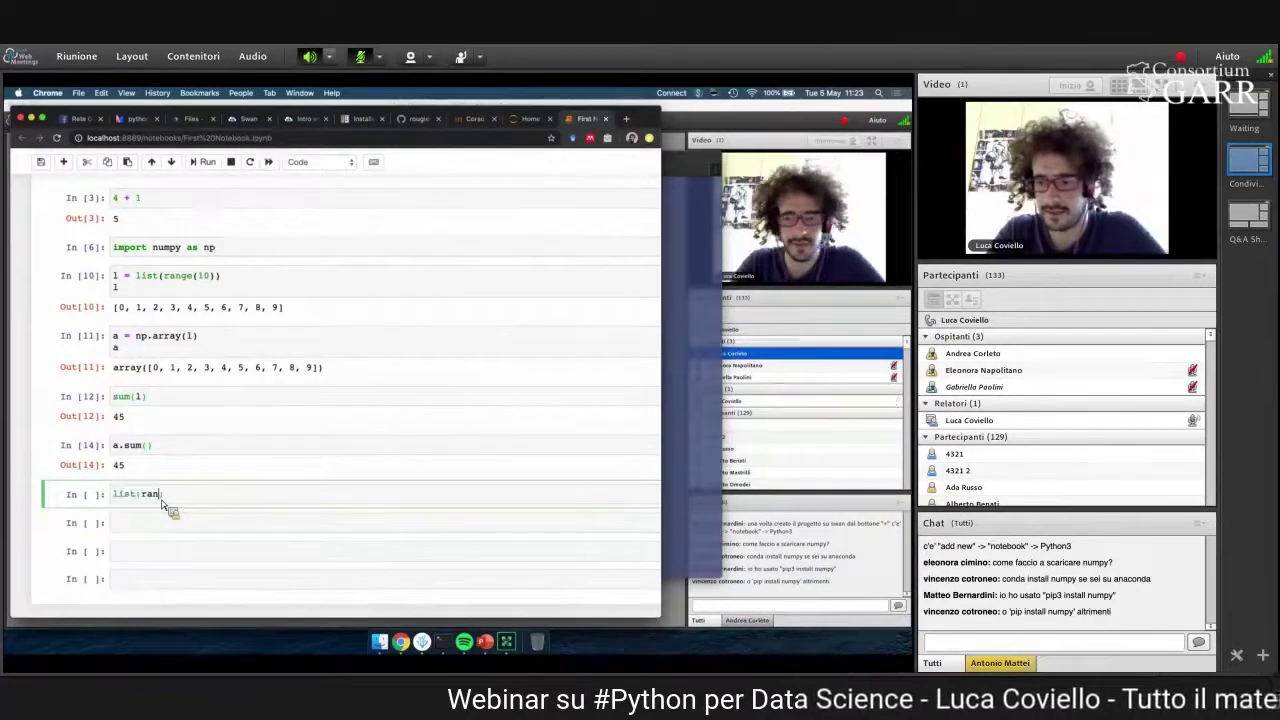
type("ge(")
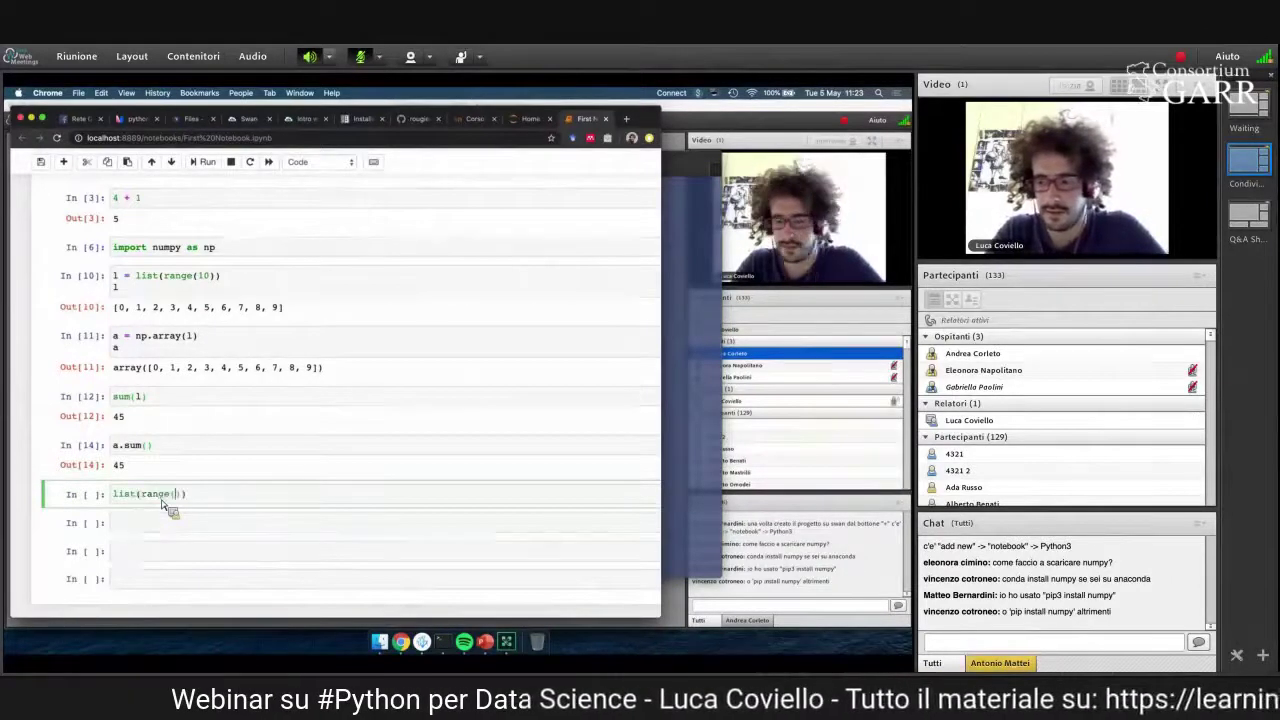
type("le")
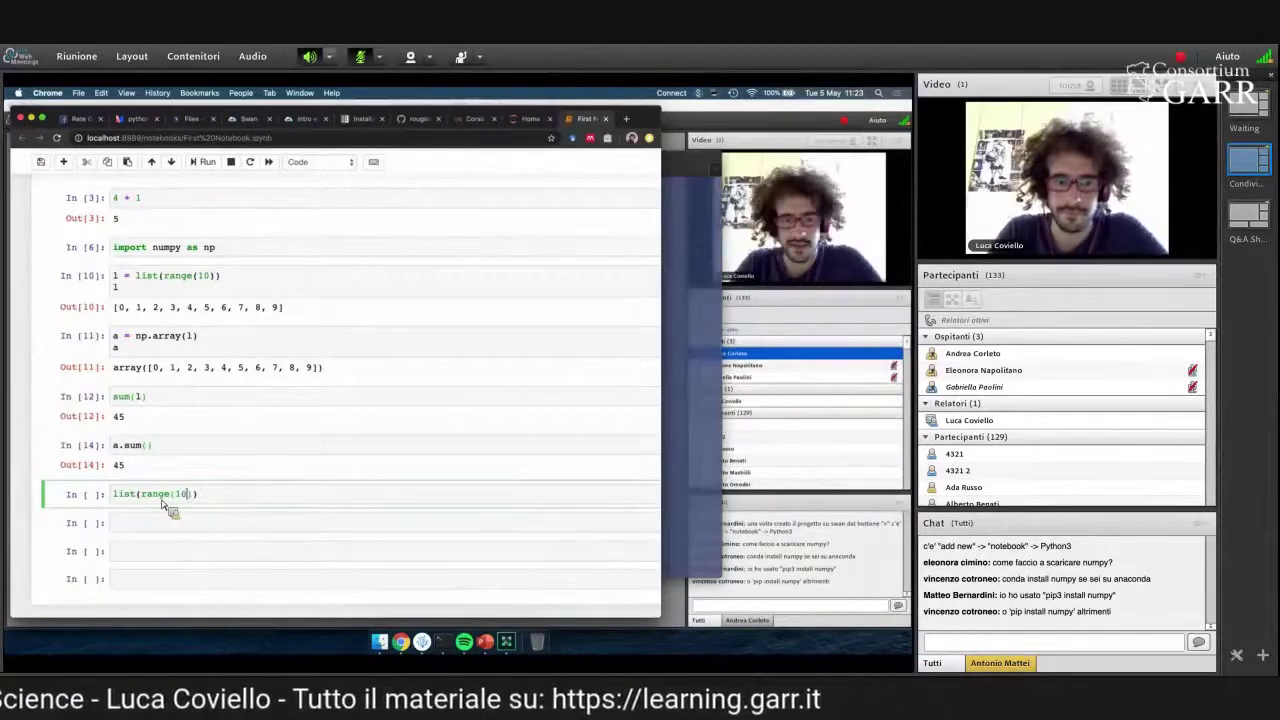
type("e5))")
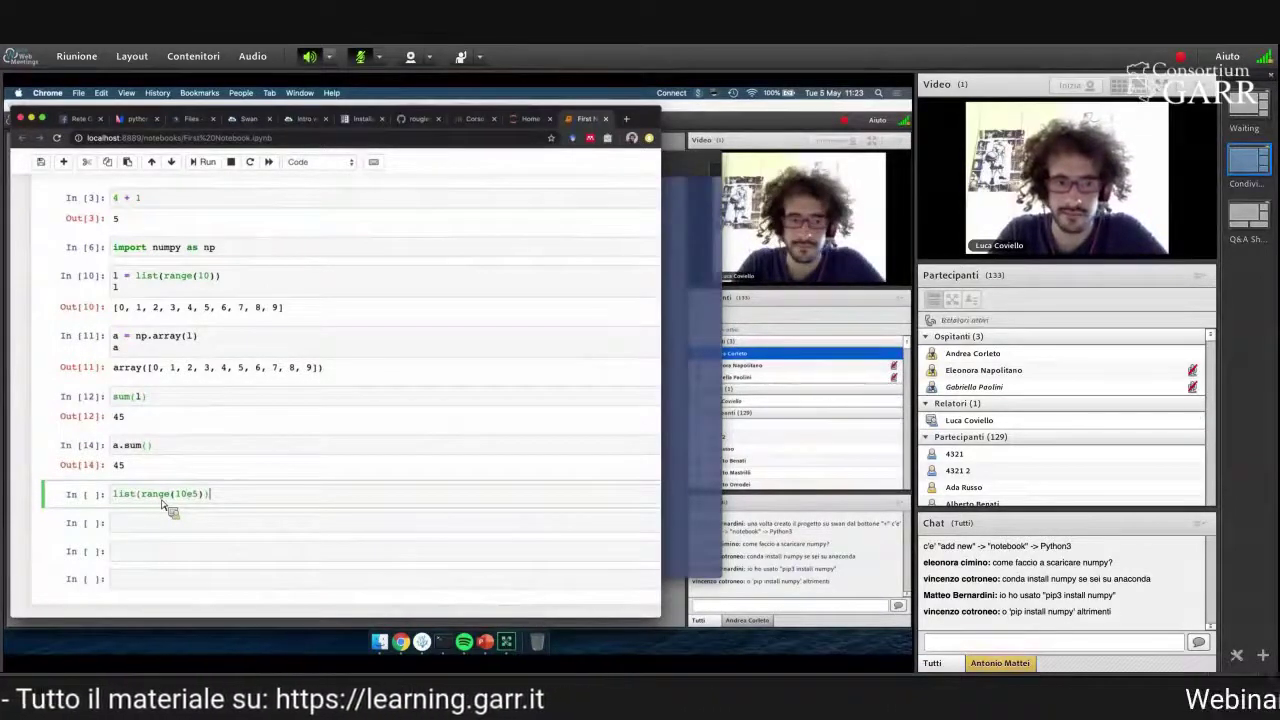
key("Home")
type("l =")
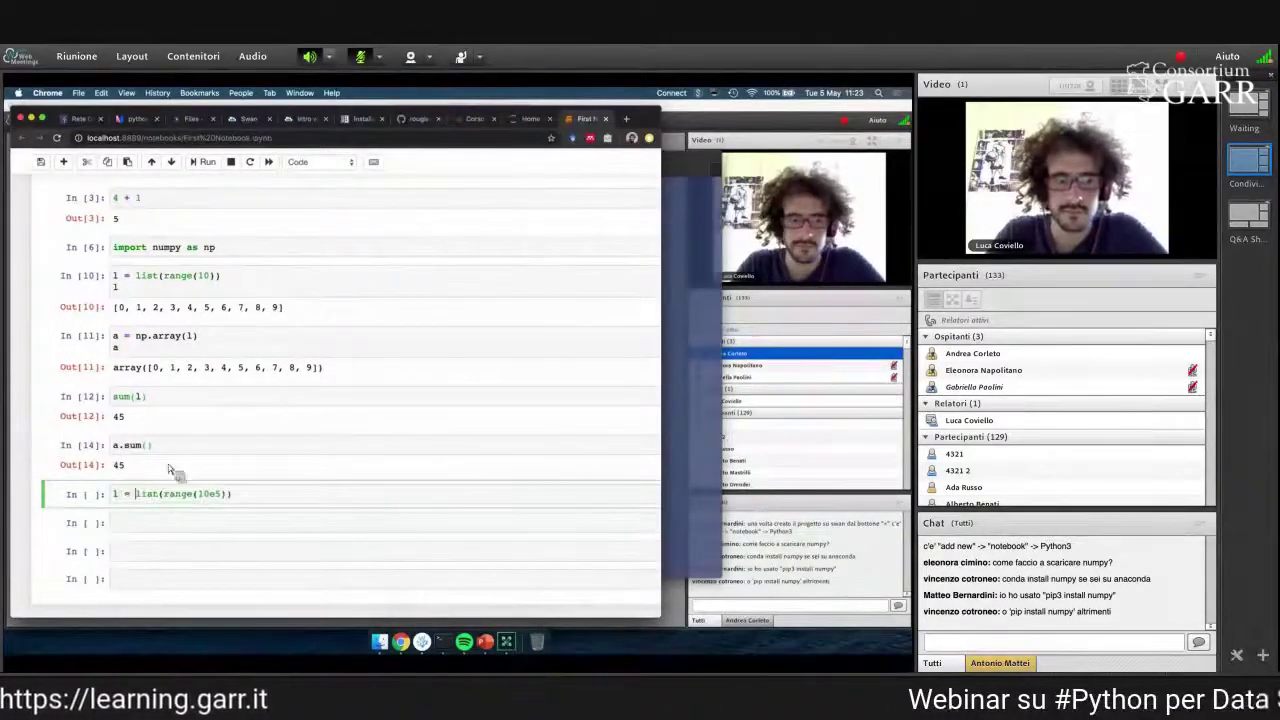
key("shift+Return")
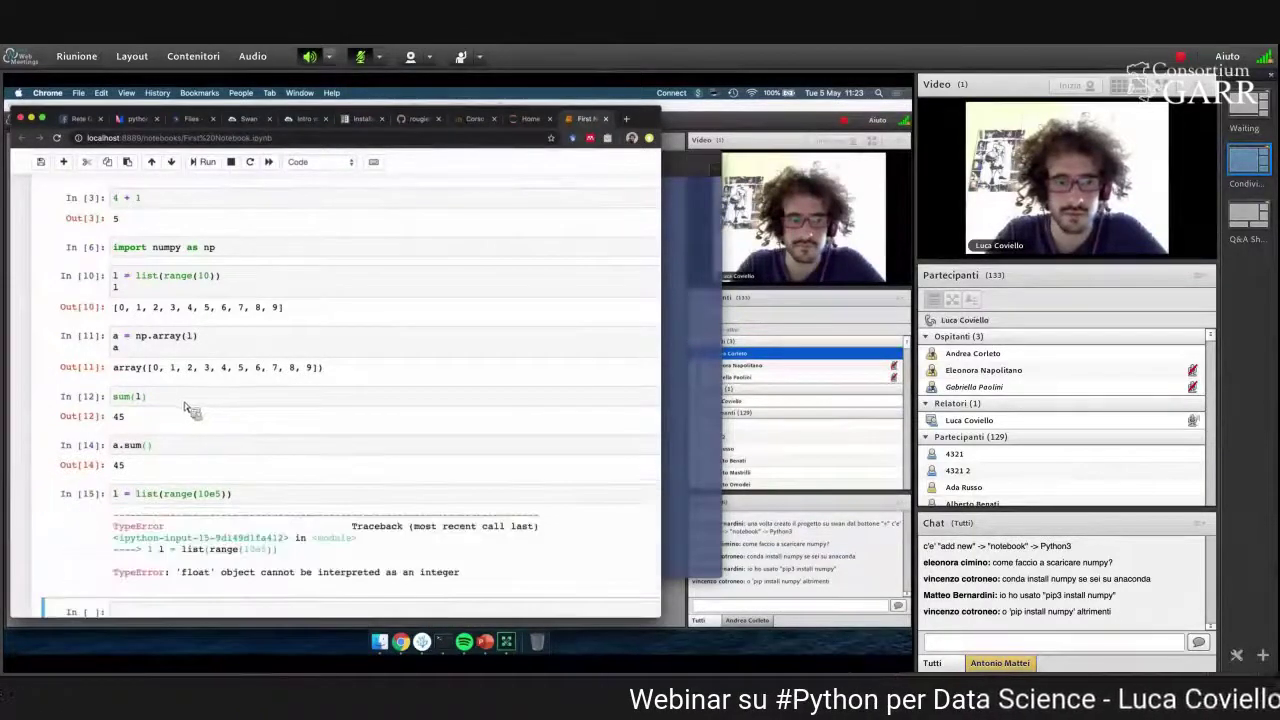
- Wrap 10e5 in int() inside the range call of the new list assignment
scroll(240, 450, "down", 1)
key("Right")
key("Right")
key("Right")
key("Right")
key("Right")
key("Right")
key("Right")
key("Right")
key("Right")
key("Right")
key("Right")
type("int(")
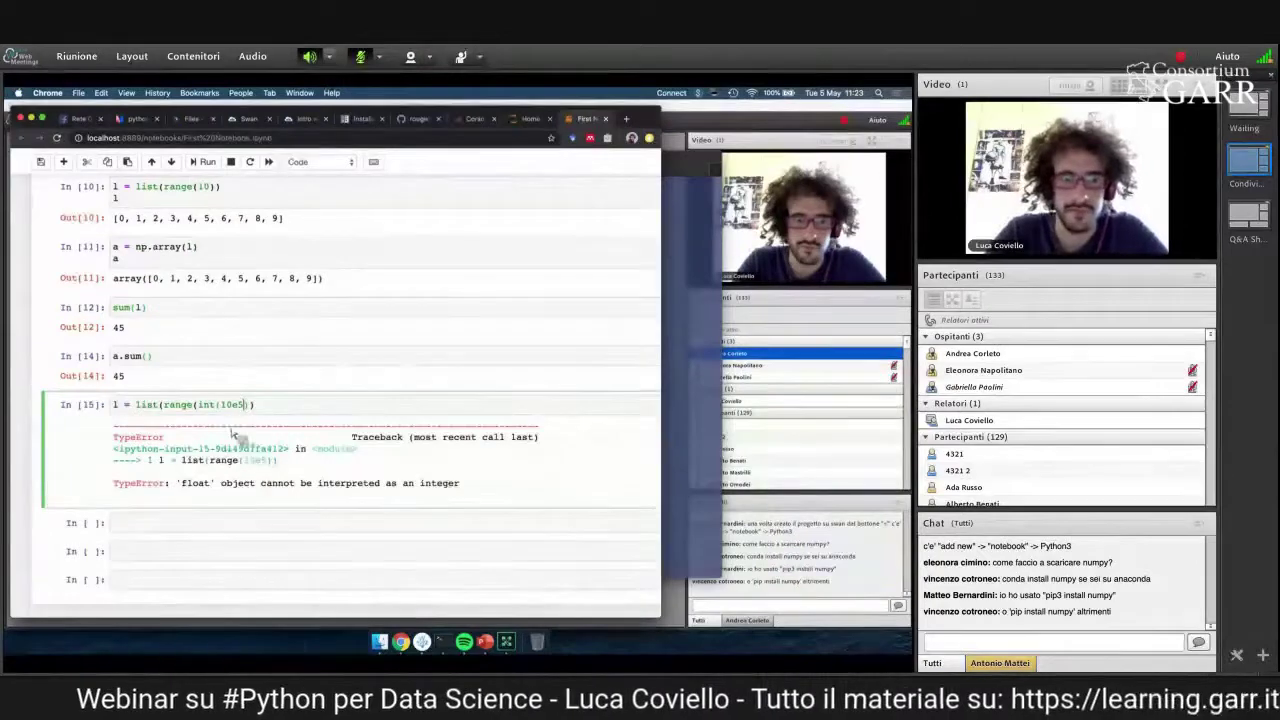
key("Right")
key("Right")
key("Right")
key("Right")
type(")")
key("End")
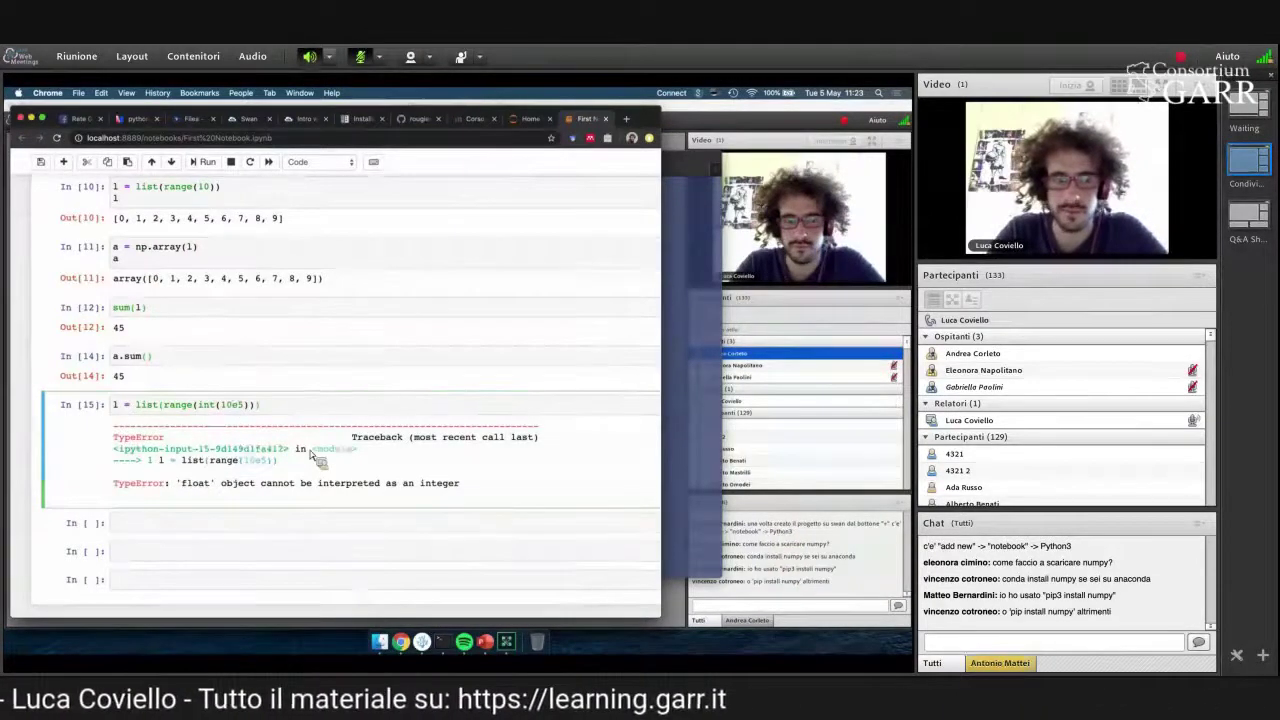
- Insert a cell above the list(range(int(10e5))) assignment, enter 10e5 in it, run it and highlight its output
double_click(196, 483)
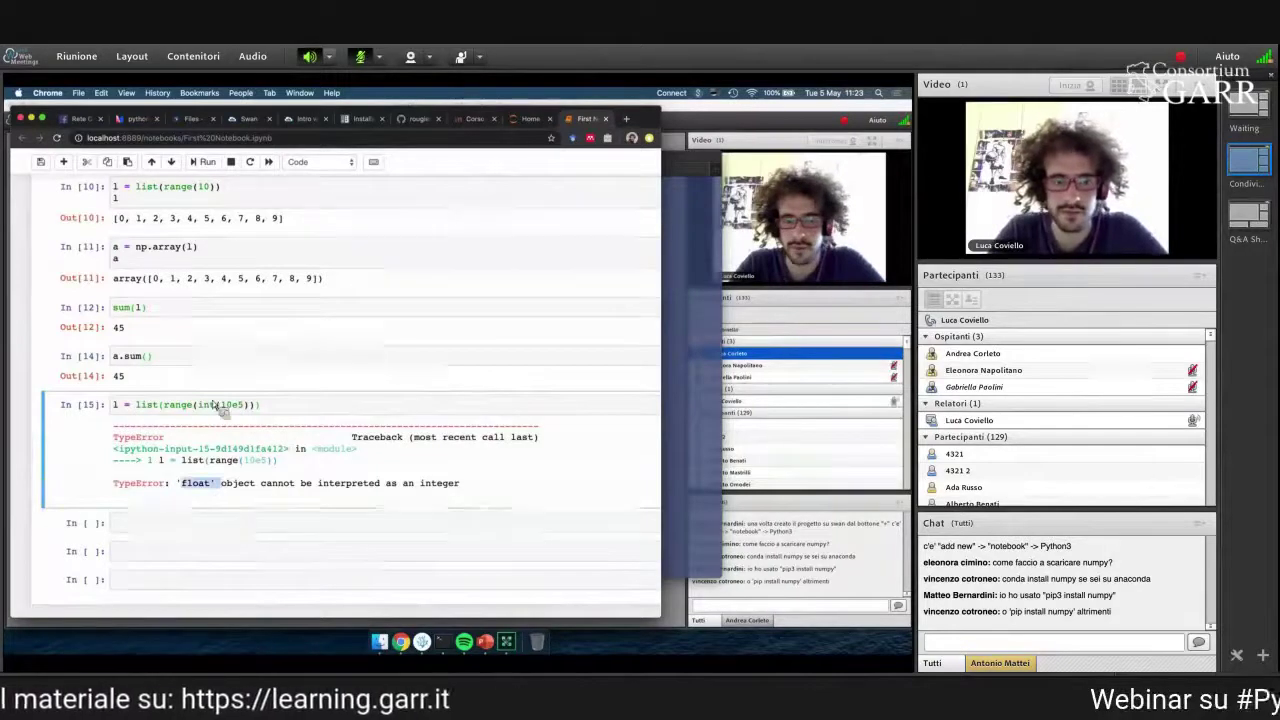
key("Escape")
key("a")
key("Return")
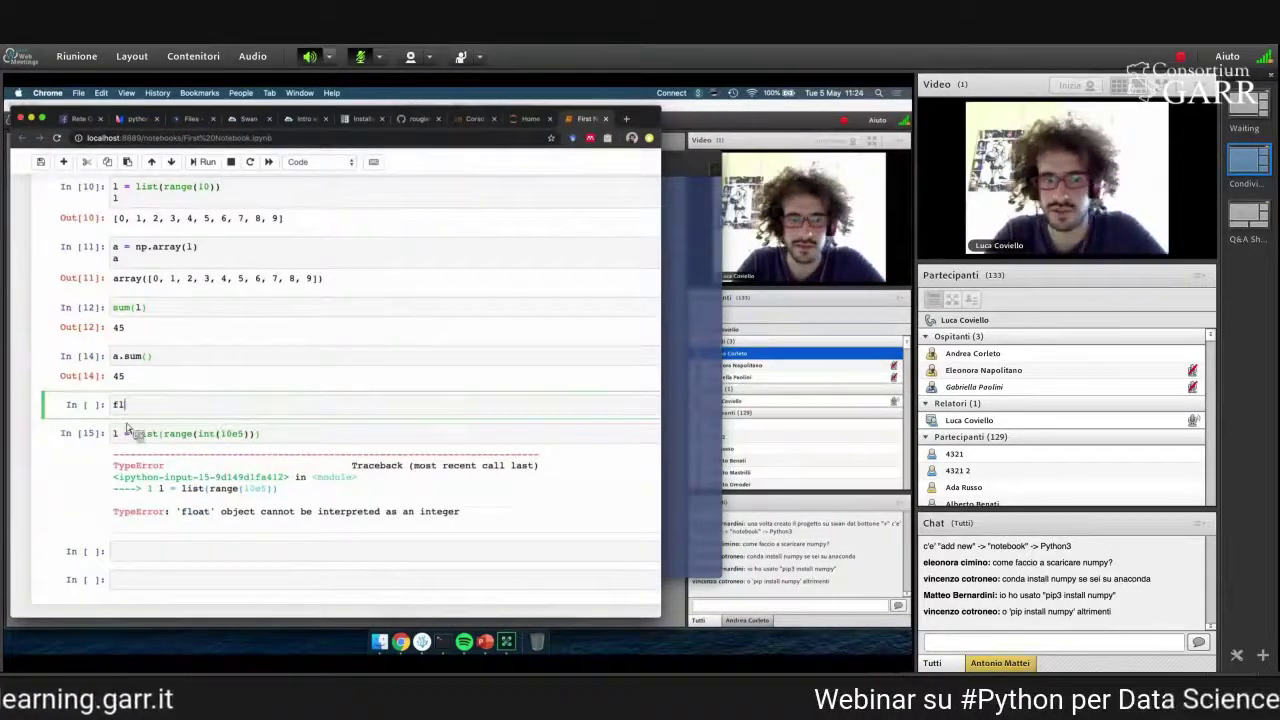
type("fl")
key("BackSpace")
key("BackSpace")
type("10e5")
key("shift+Return")
double_click(185, 427)
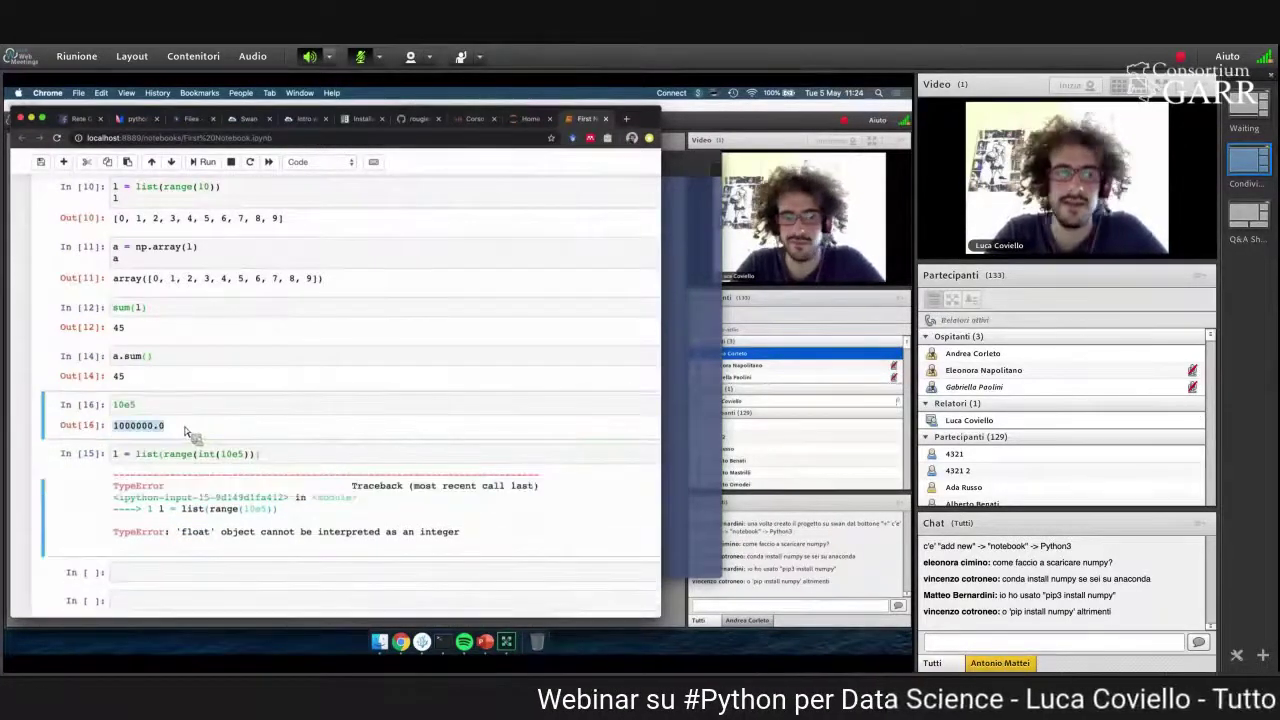
- Highlight int(10e5) in the list assignment and rerun that cell
left_click(224, 404)
scroll(224, 404, "down", 1)
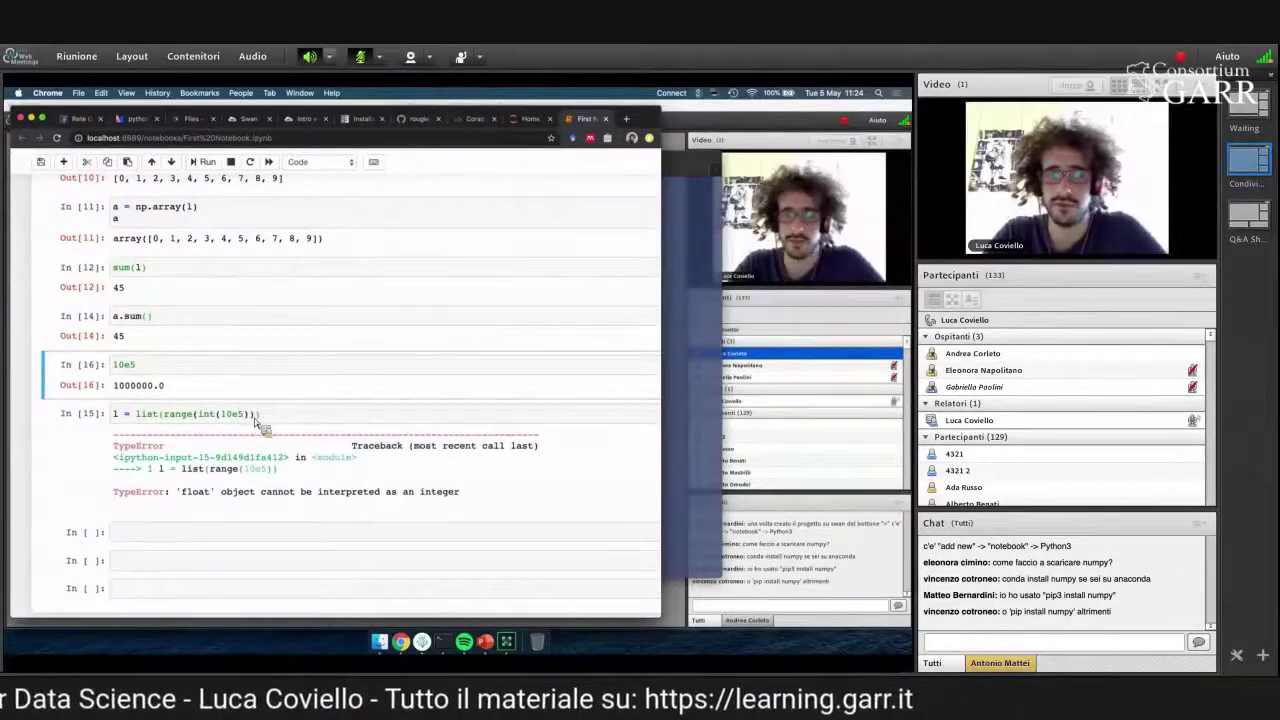
left_click_drag(255, 420, 204, 414)
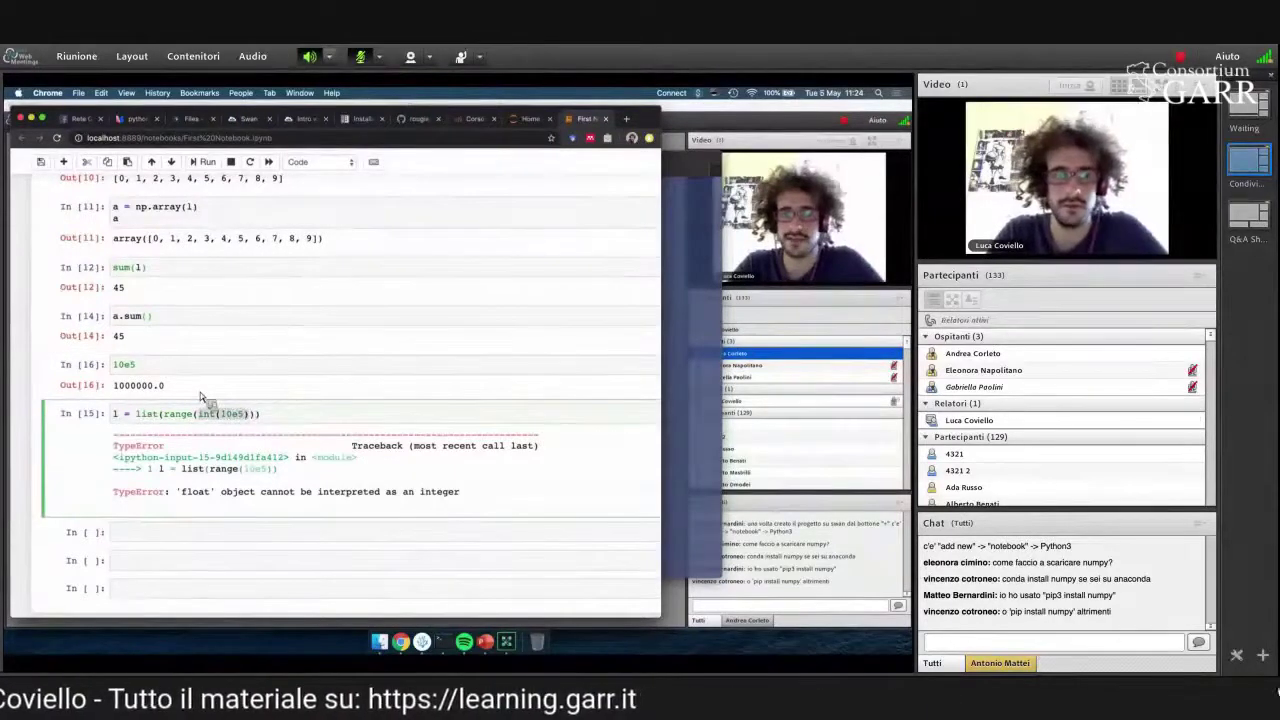
left_click(200, 392)
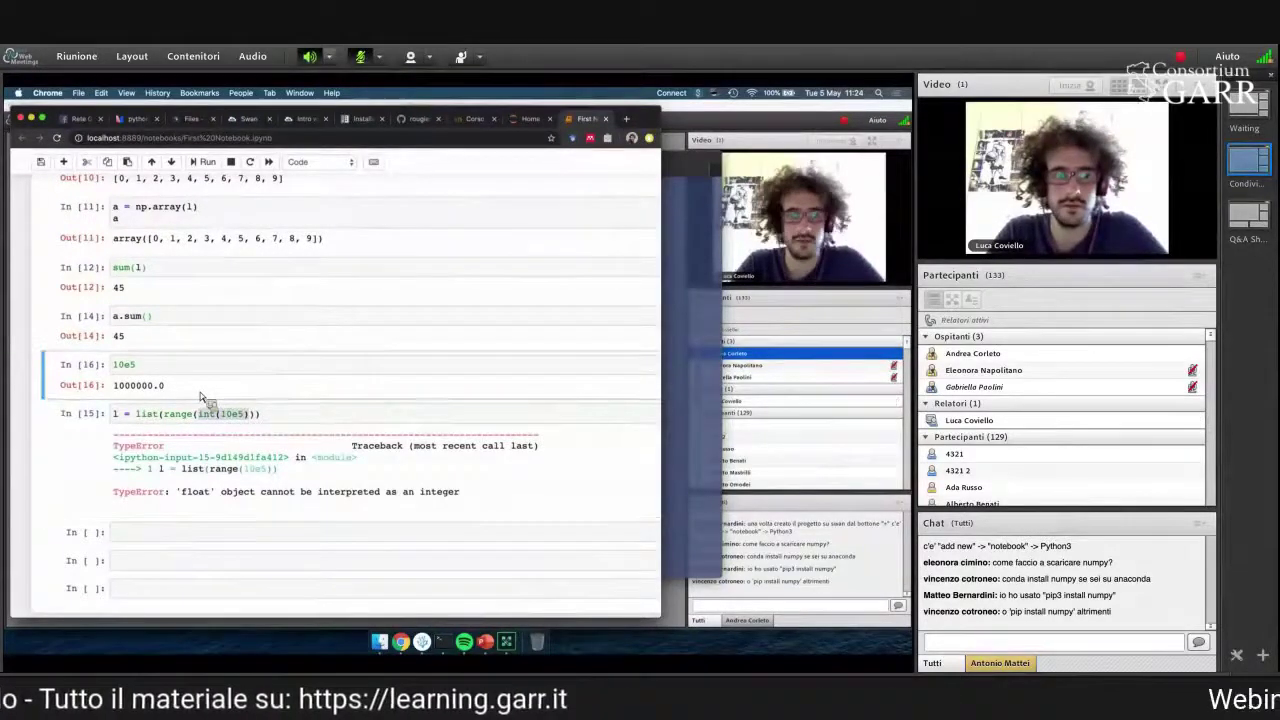
left_click(285, 497)
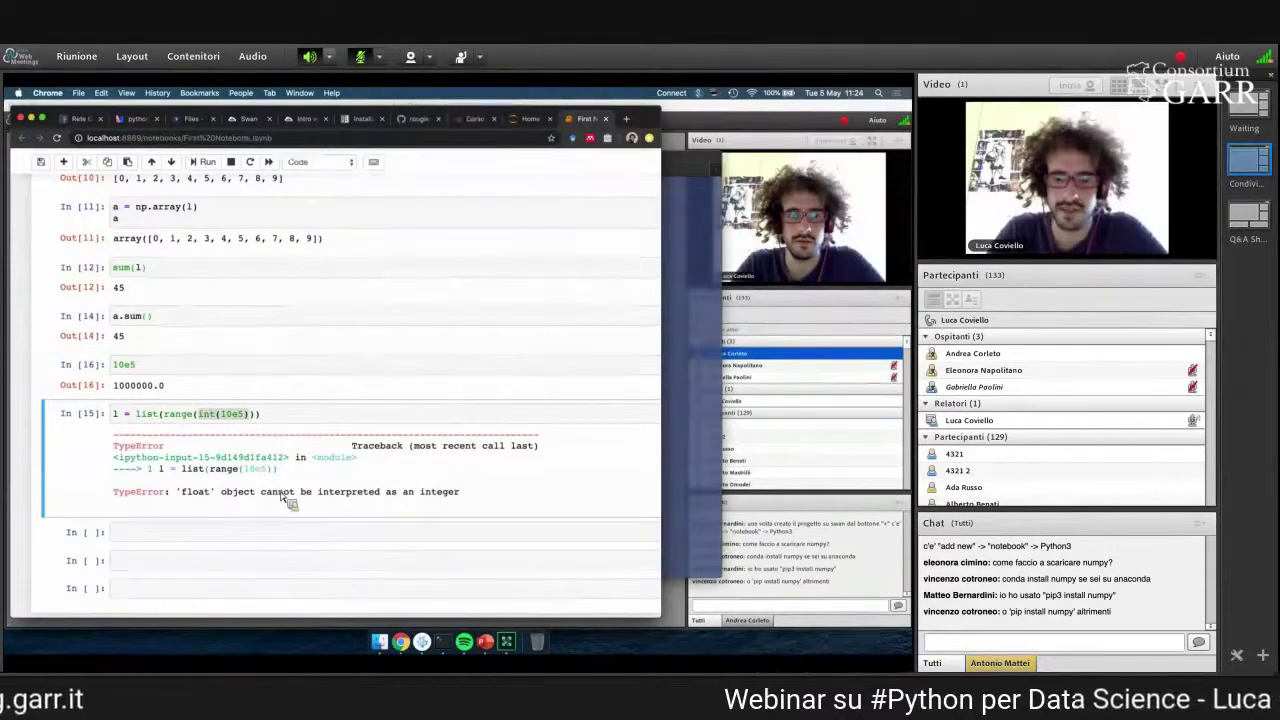
key("shift+Return")
- Add a second line l[:10] to the int(10e5) list assignment cell and rerun it
left_click(283, 497)
key("Return")
type("l")
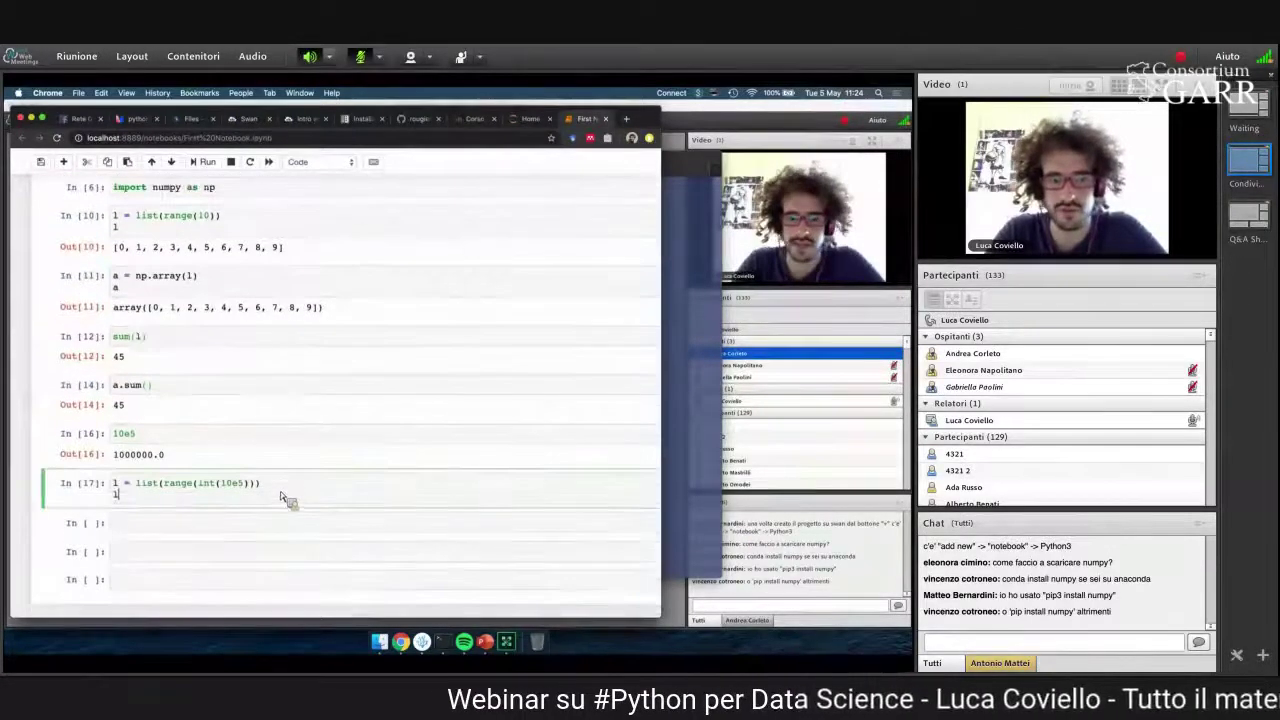
type("[:100]")
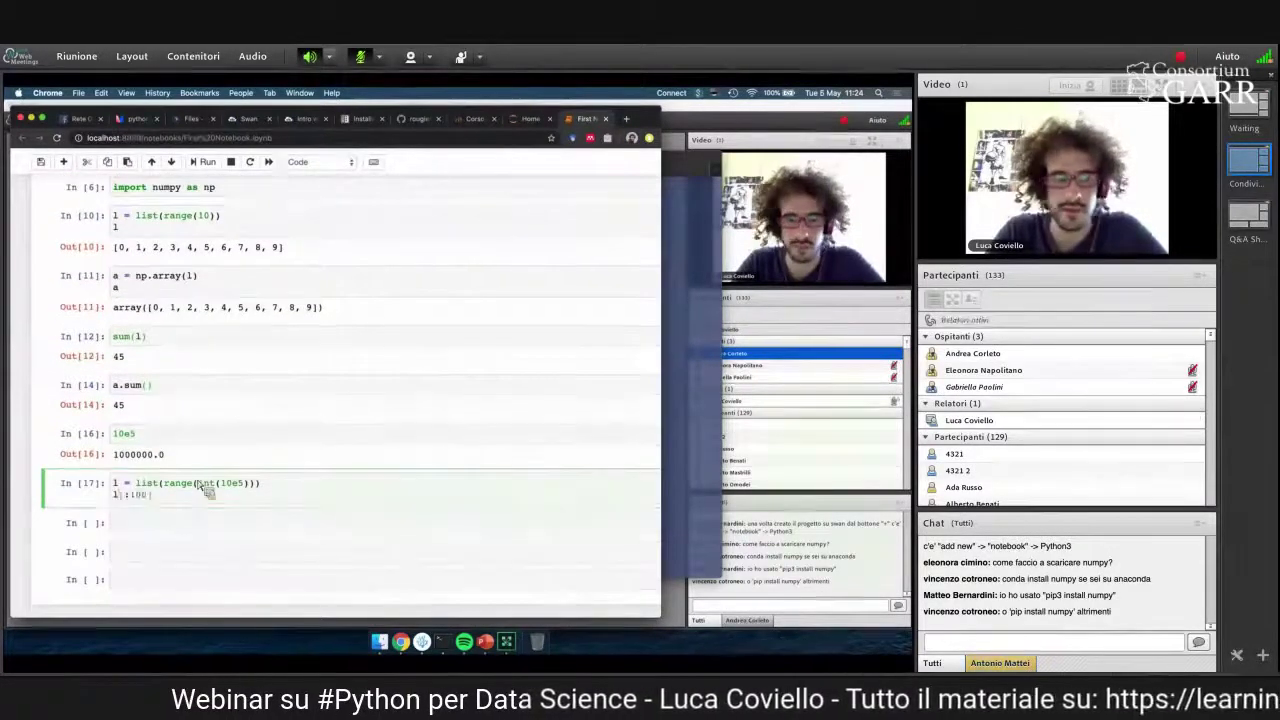
key("BackSpace")
key("shift+Return")
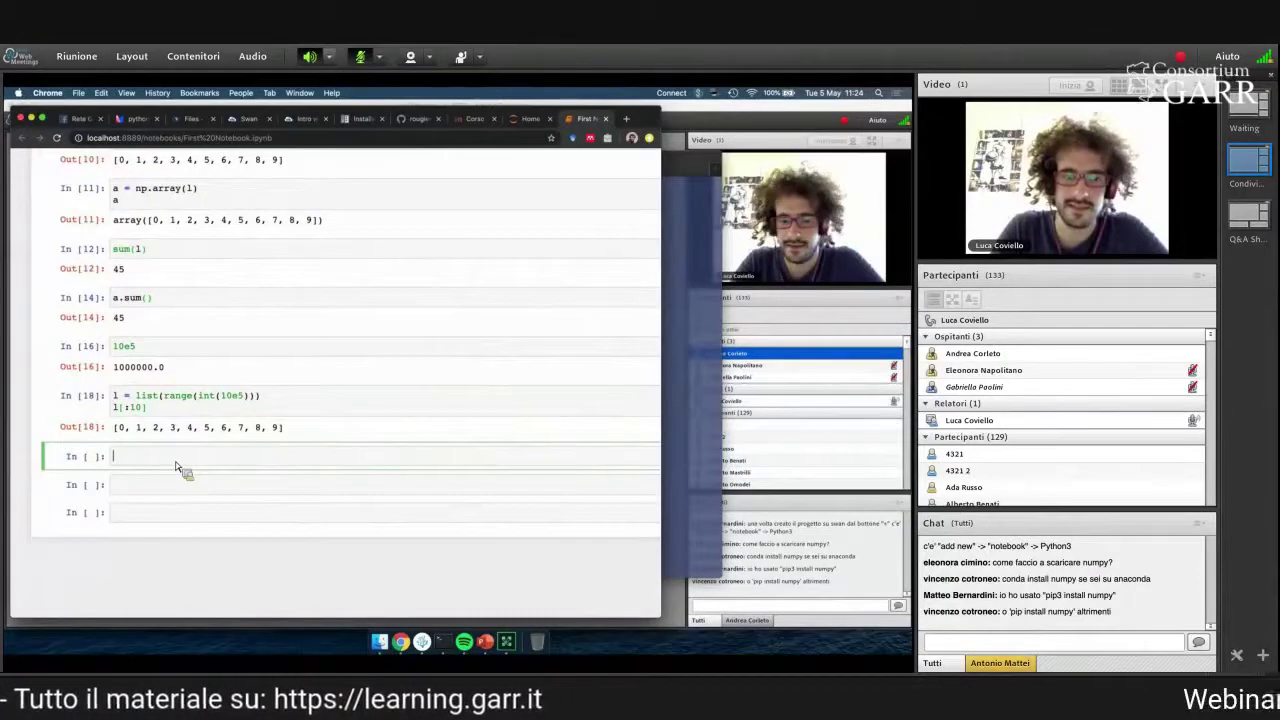
- Enter a = np.array(l) with a second line a in the empty cell below, run it, and highlight the array output
type("np.array")
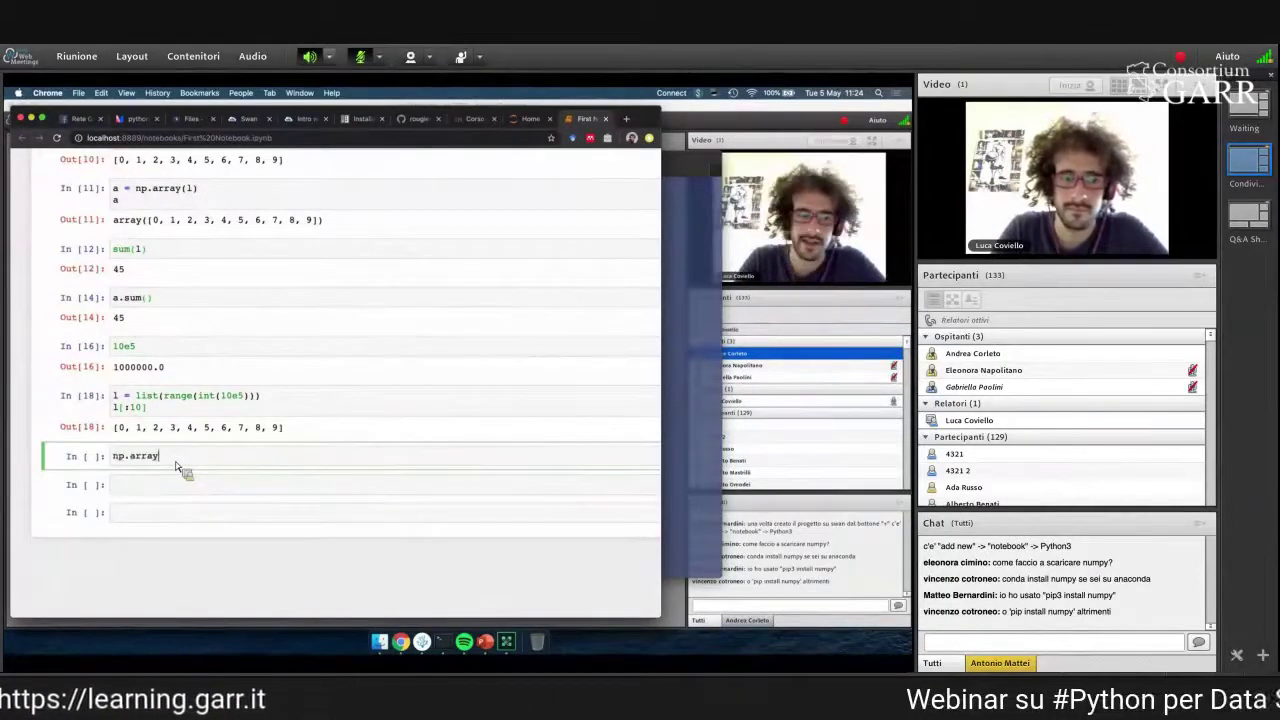
type("(l")
key("Home")
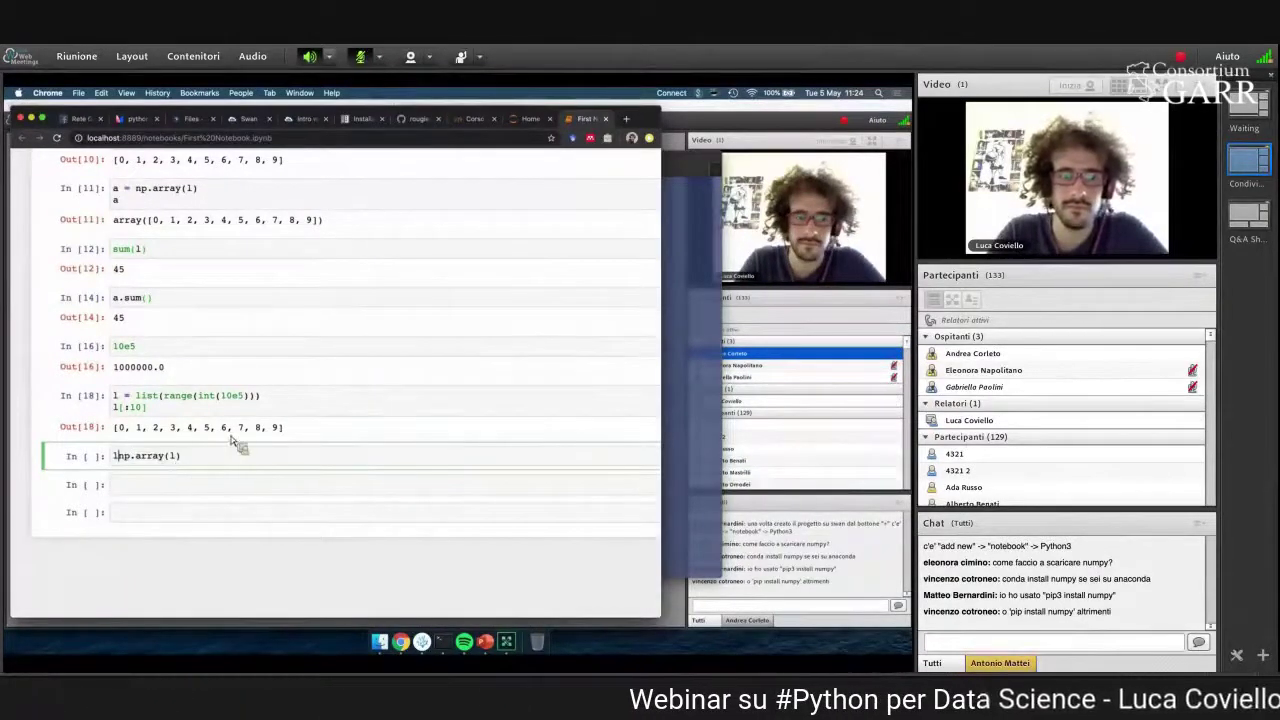
type("a =")
key("End")
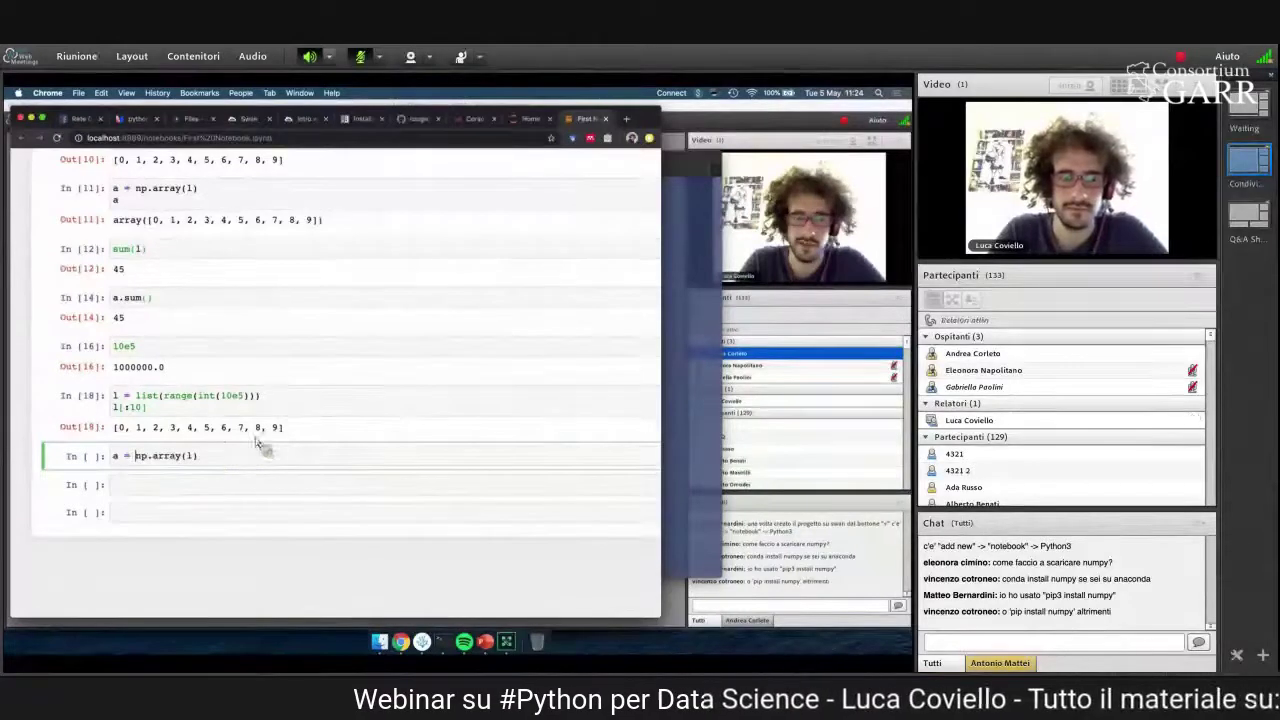
key("shift+Return")
key("Return")
type("a")
key("shift+Return")
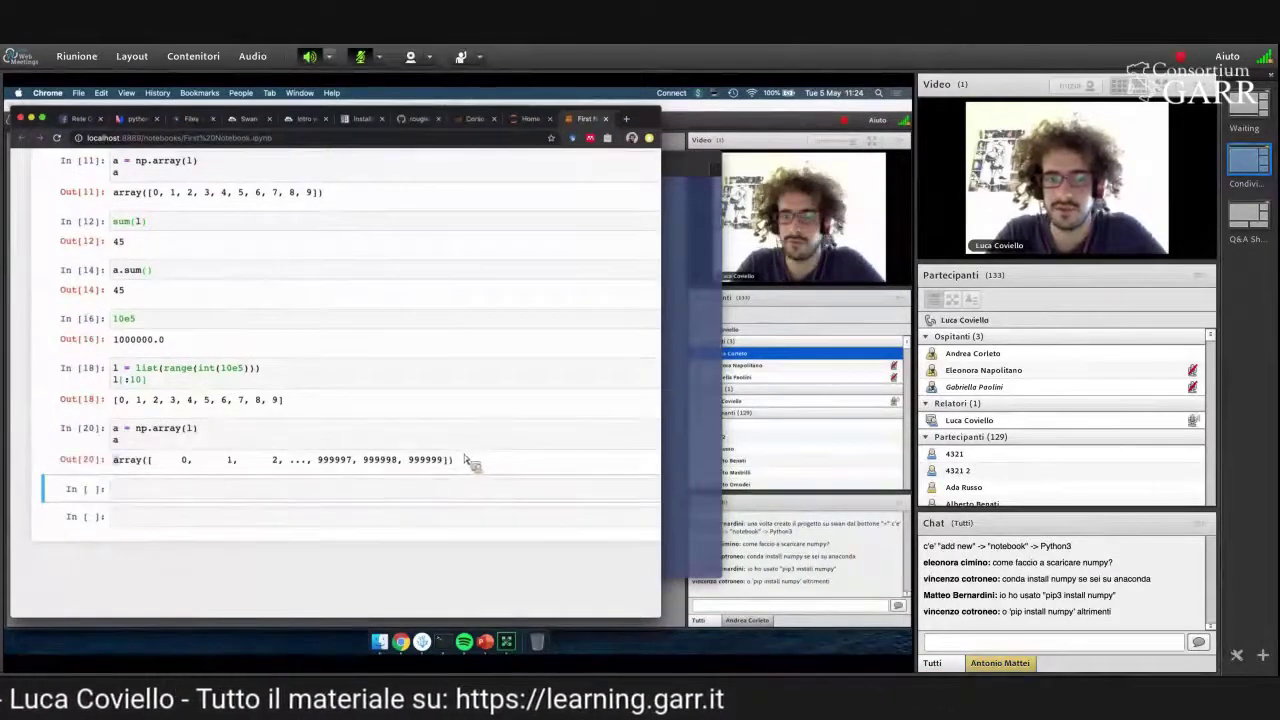
triple_click(165, 464)
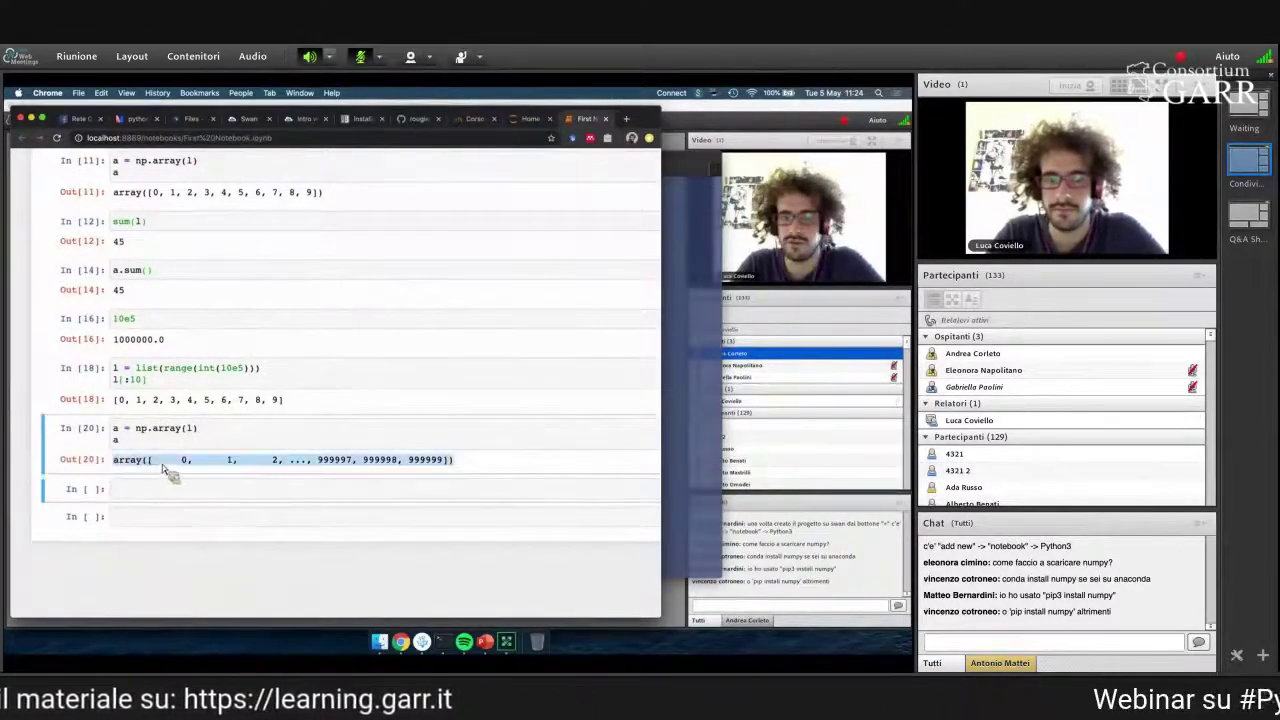
left_click(305, 474)
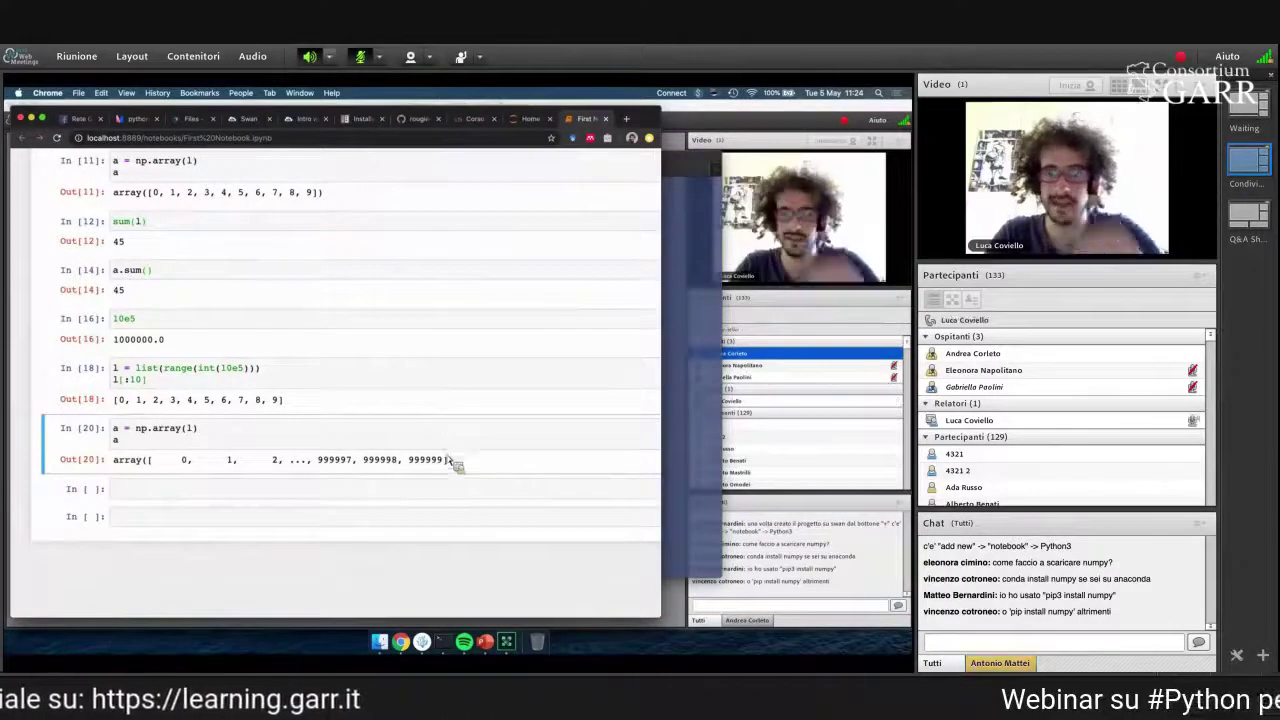
- Change the slice in the int(10e5) list cell to l[:100] and rerun the cell
left_click(270, 381)
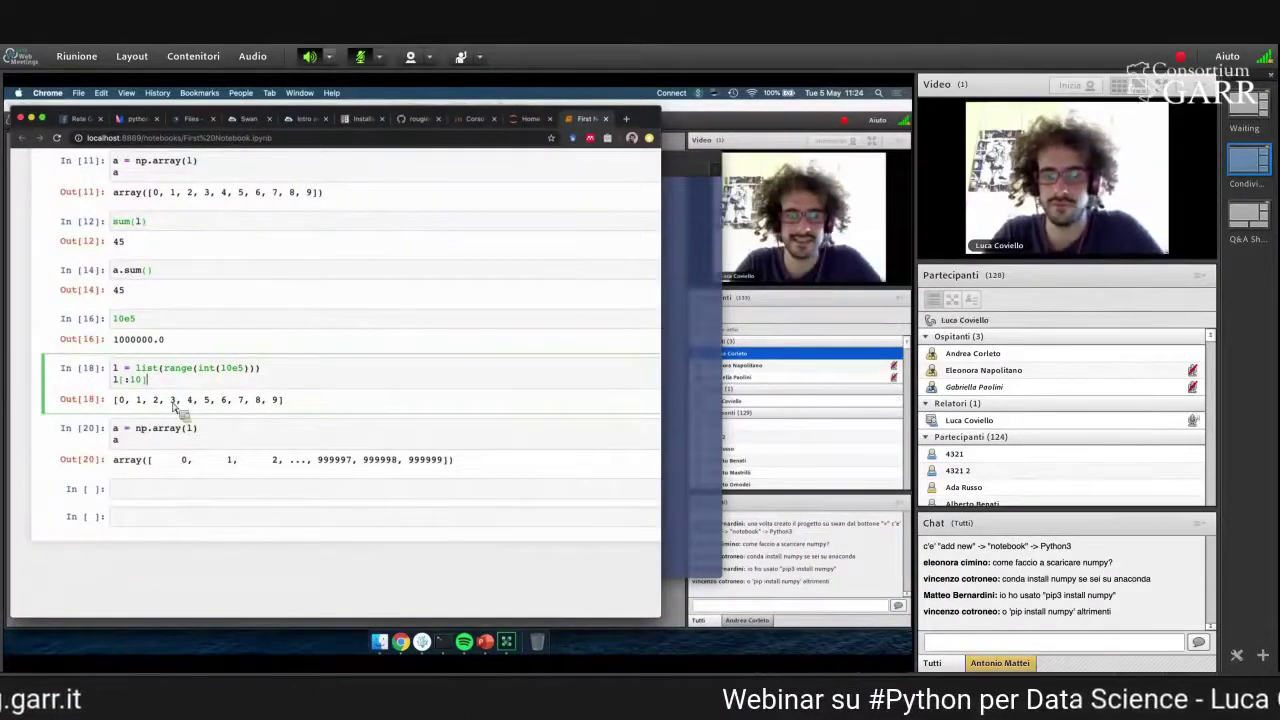
key("BackSpace")
key("BackSpace")
key("BackSpace")
key("BackSpace")
key("BackSpace")
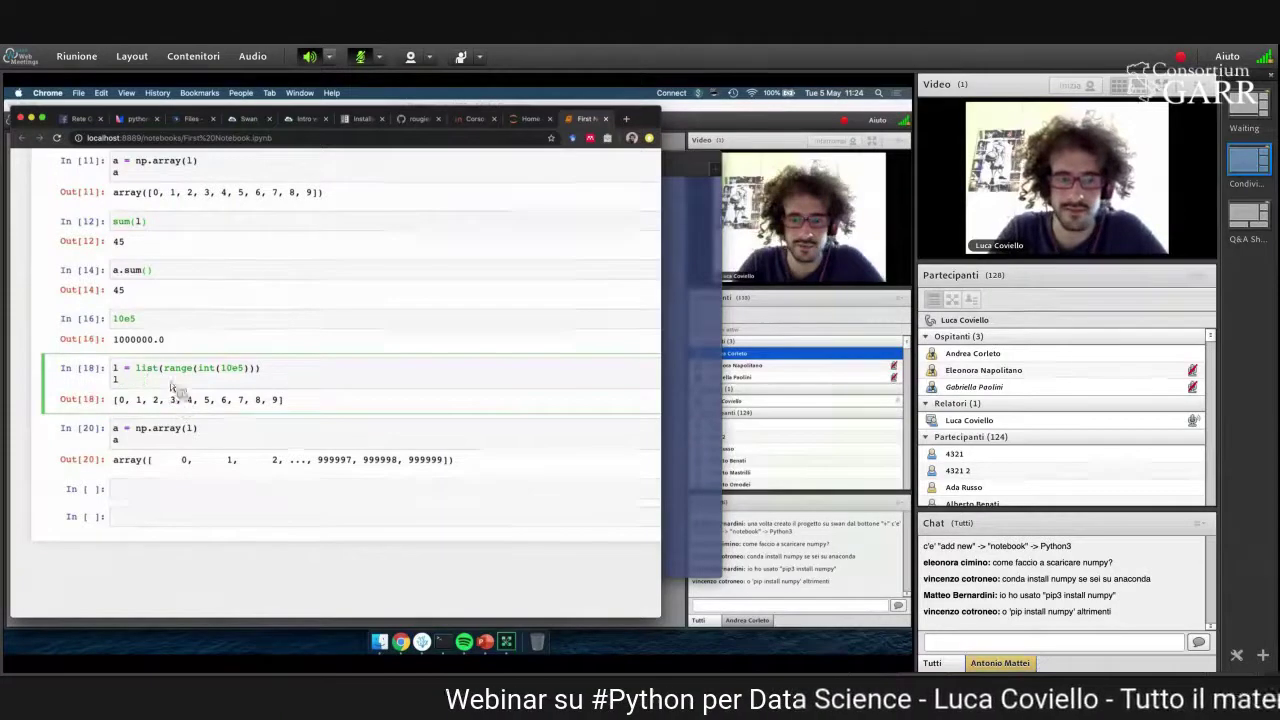
type("[:100]")
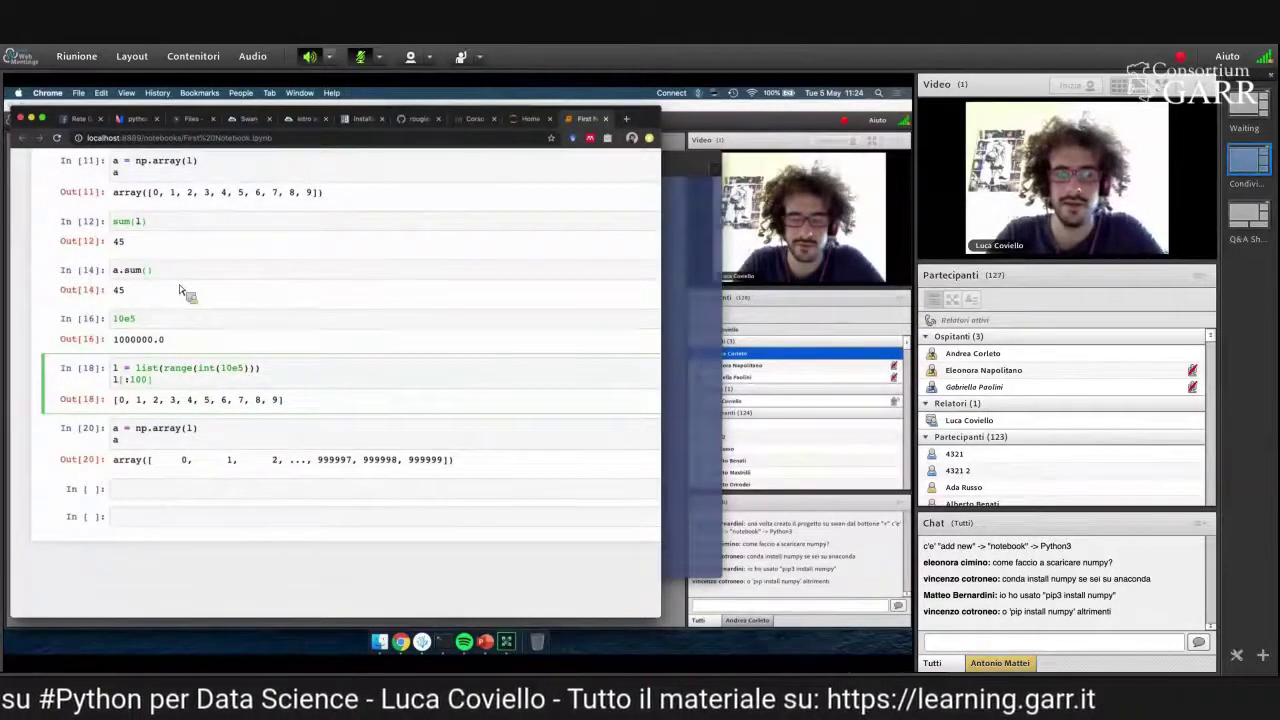
key("shift+Return")
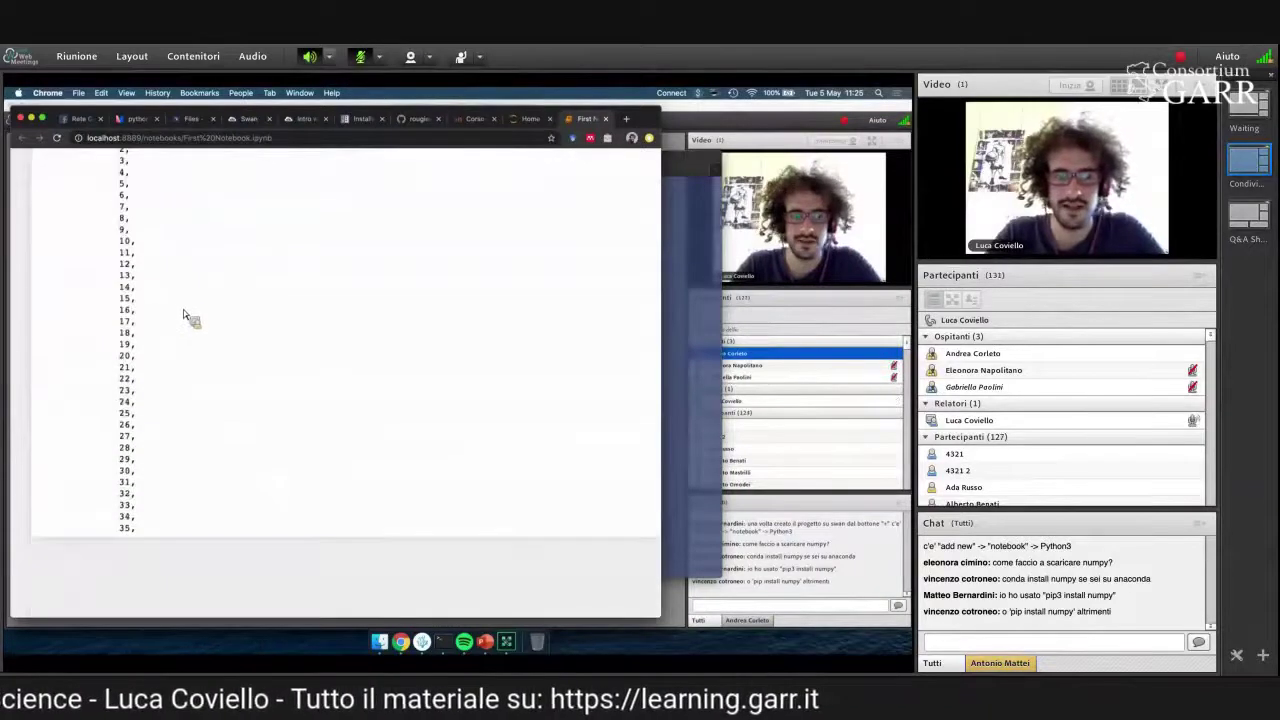
- Set the slice in the int(10e5) list cell back to l[:10] and rerun the cell
scroll(350, 265, "up", 3)
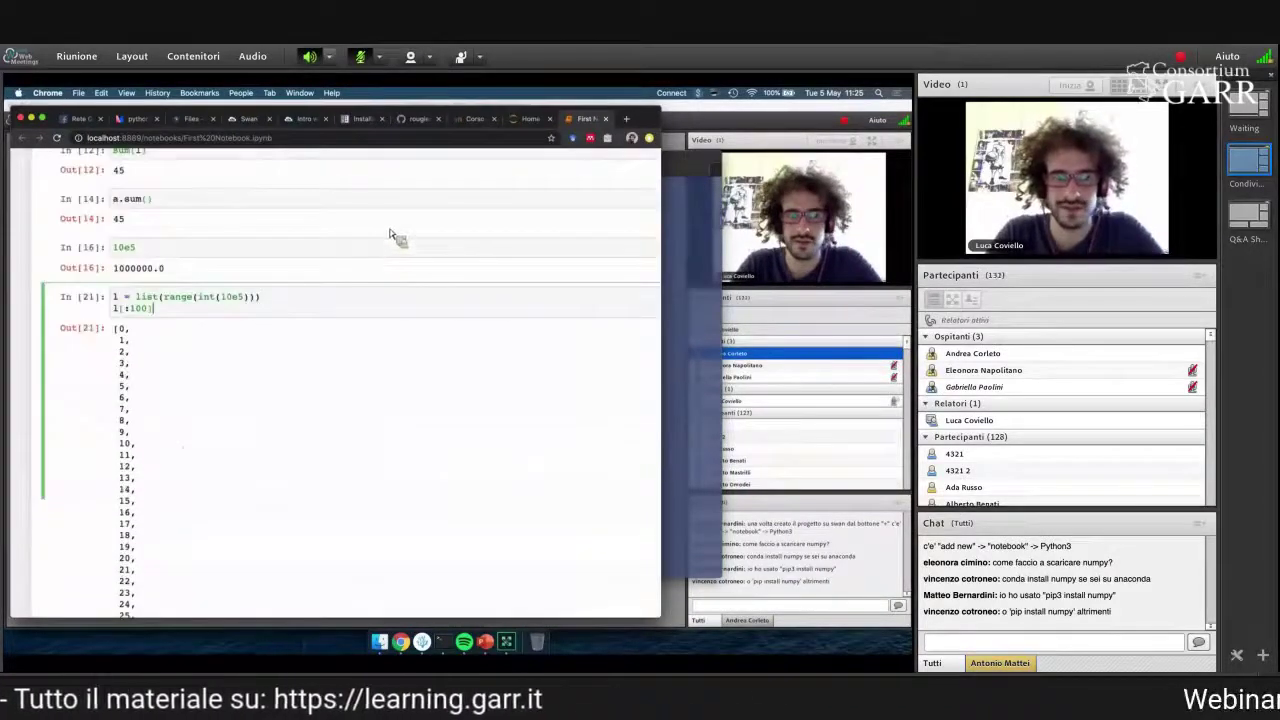
key("shift+Return")
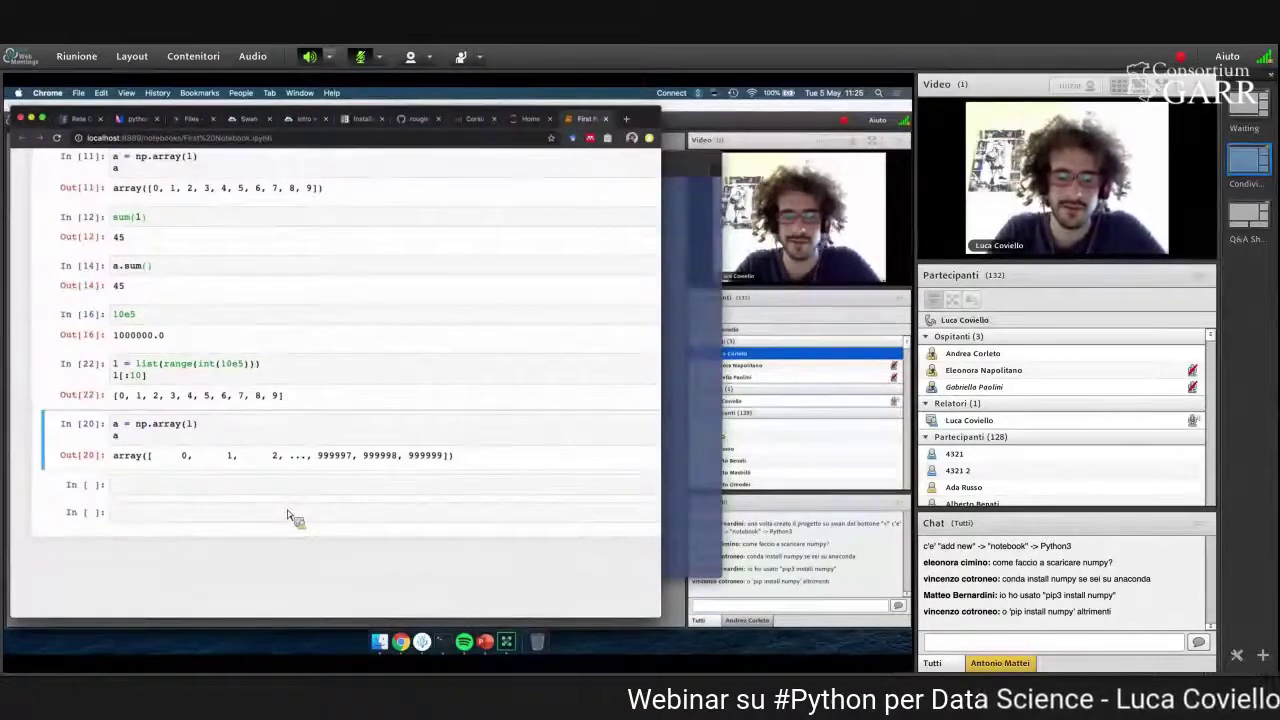
- Enter sum(l) and a.sum() in the two empty cells below the million-element array and run both
left_click(255, 488)
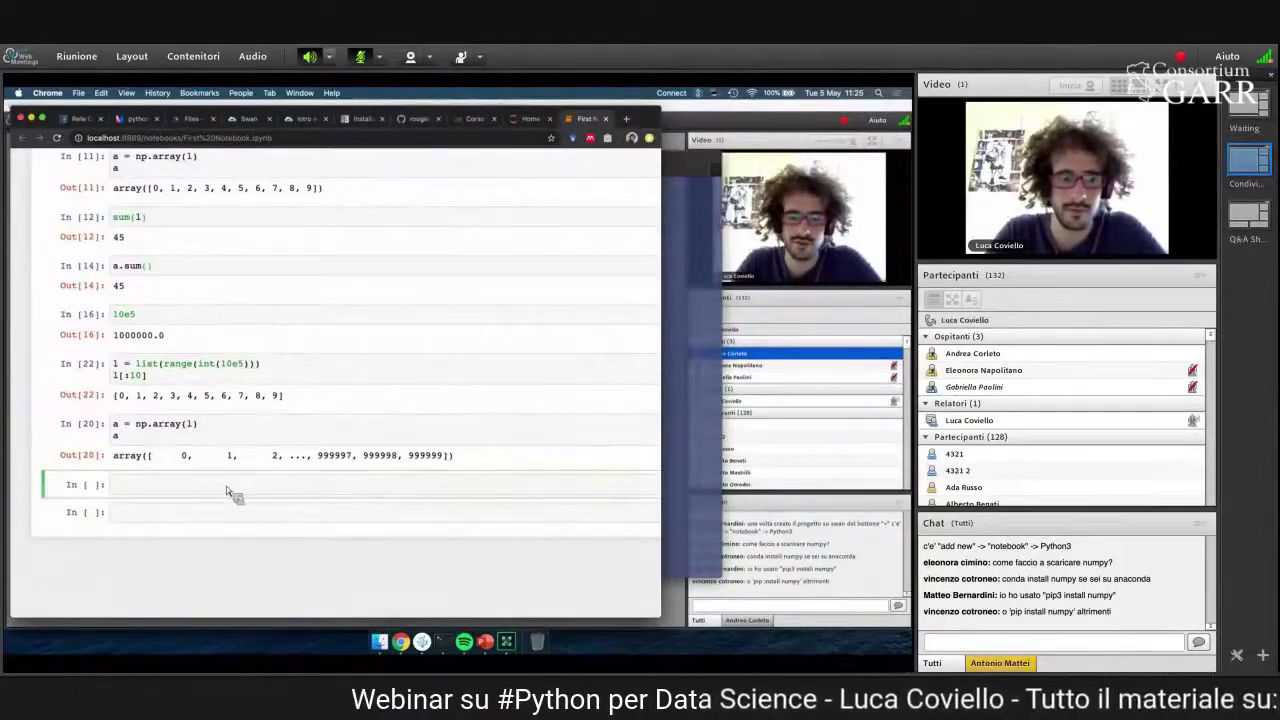
type("sum(l)")
key("shift+Return")
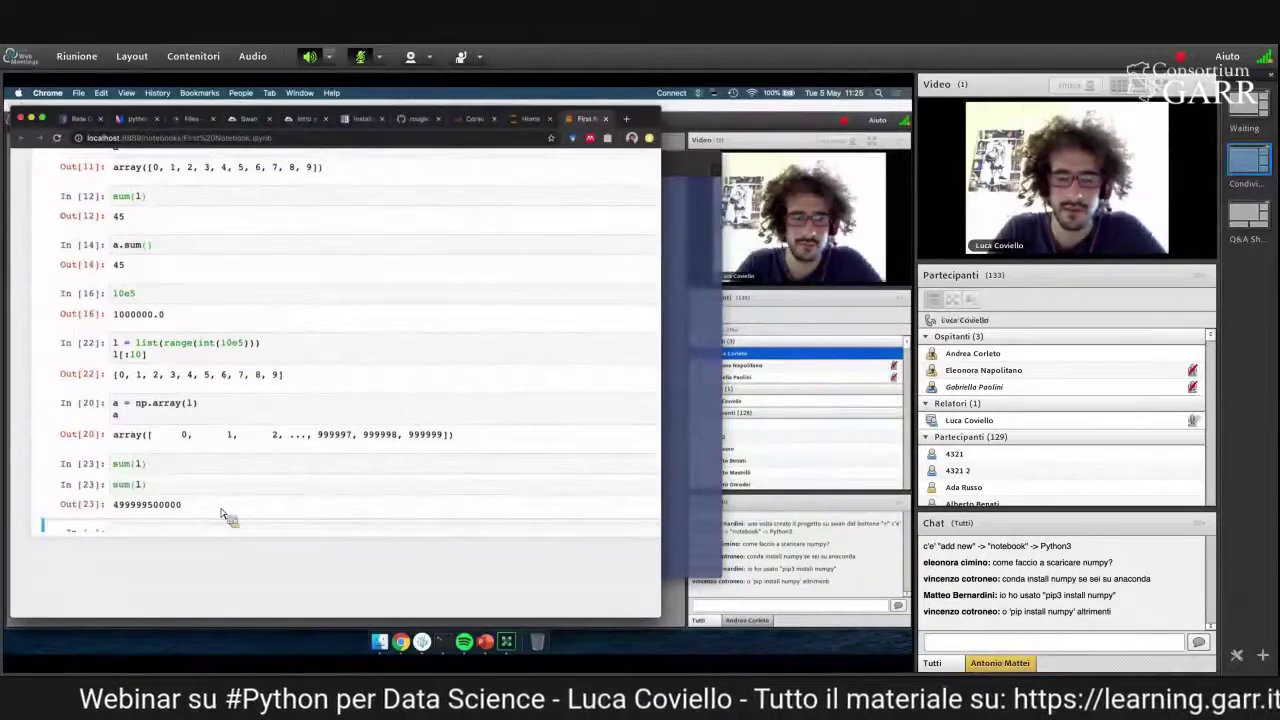
type("a.sum()")
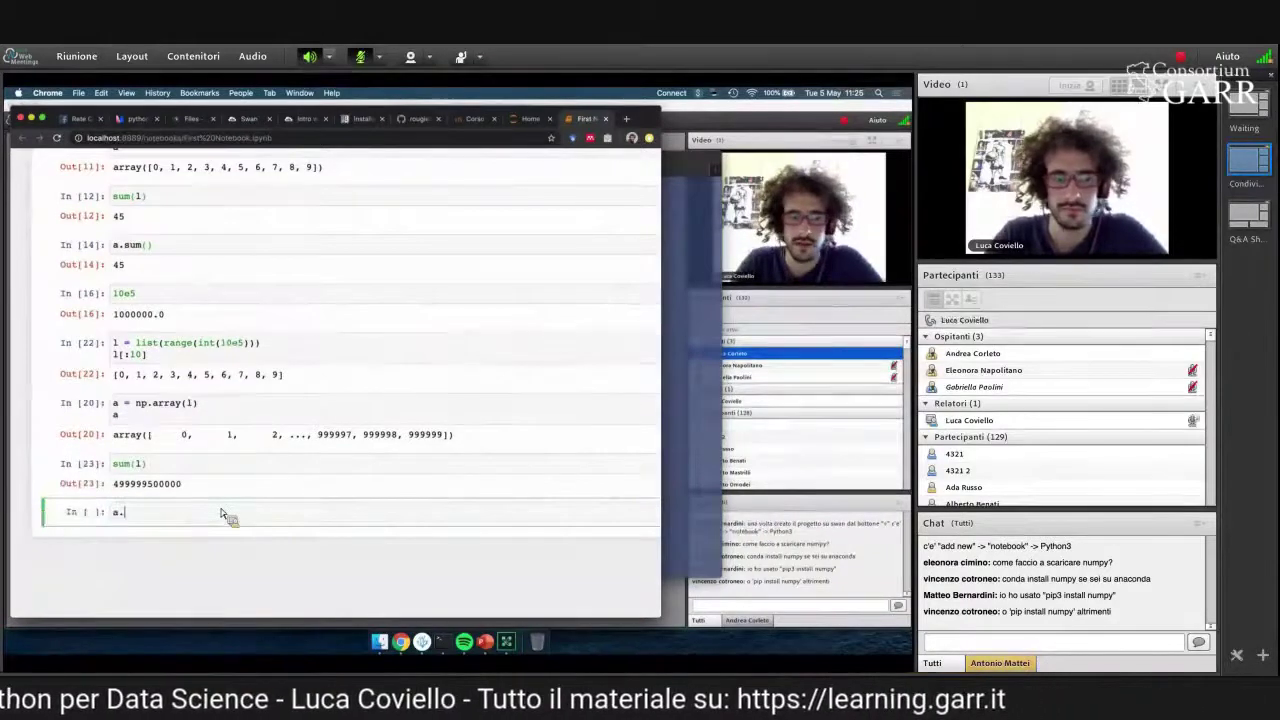
key("shift+Return")
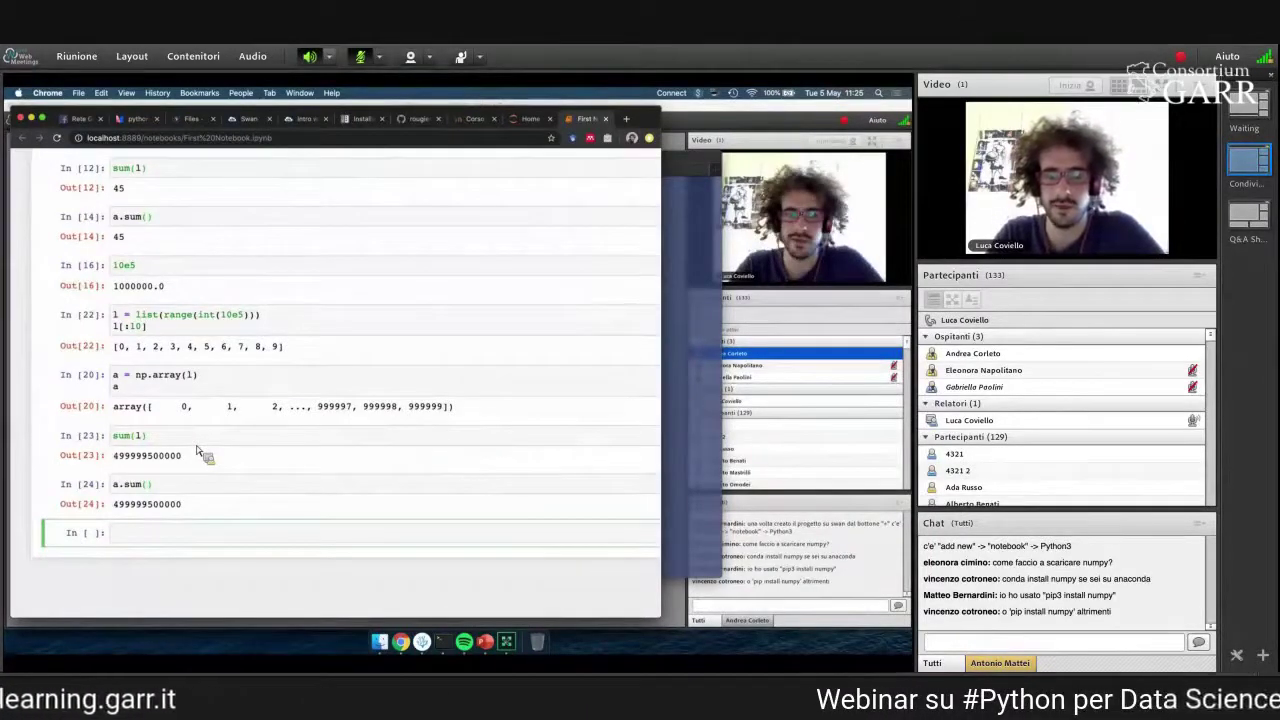
- Prefix the sum(l) and a.sum() cells below the million-element array with %time
key("Up")
key("Up")
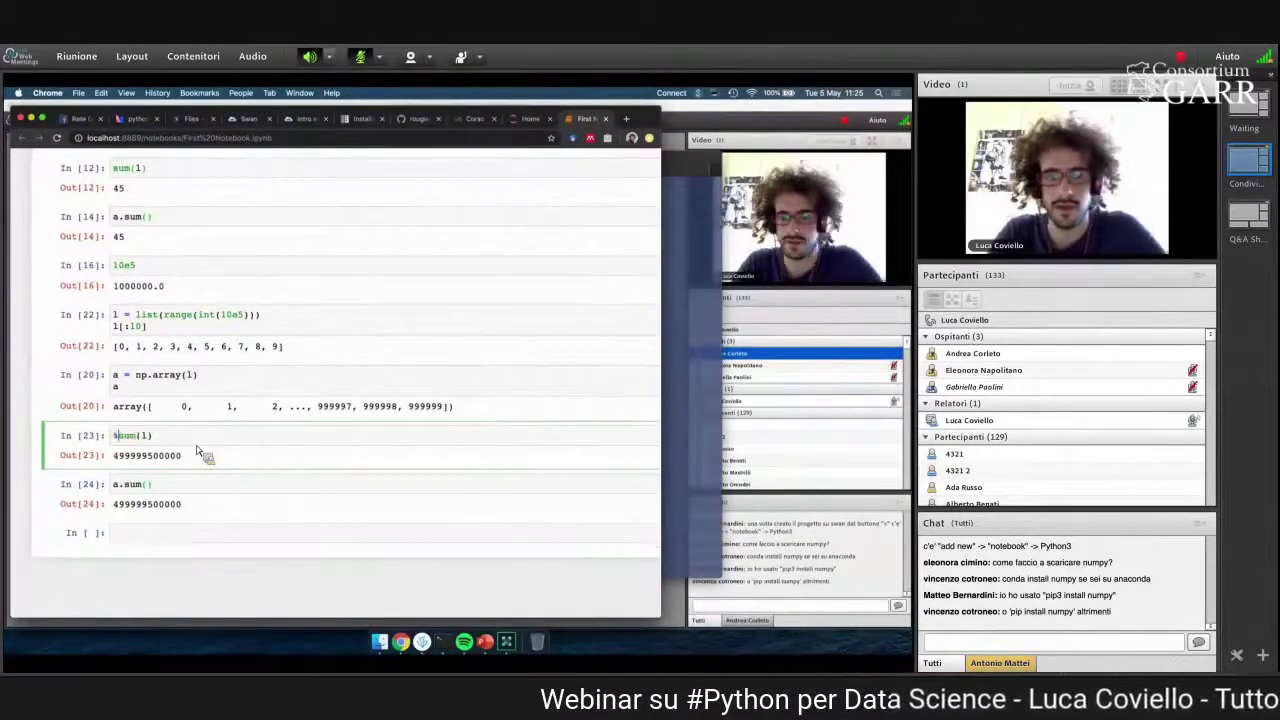
type("%time")
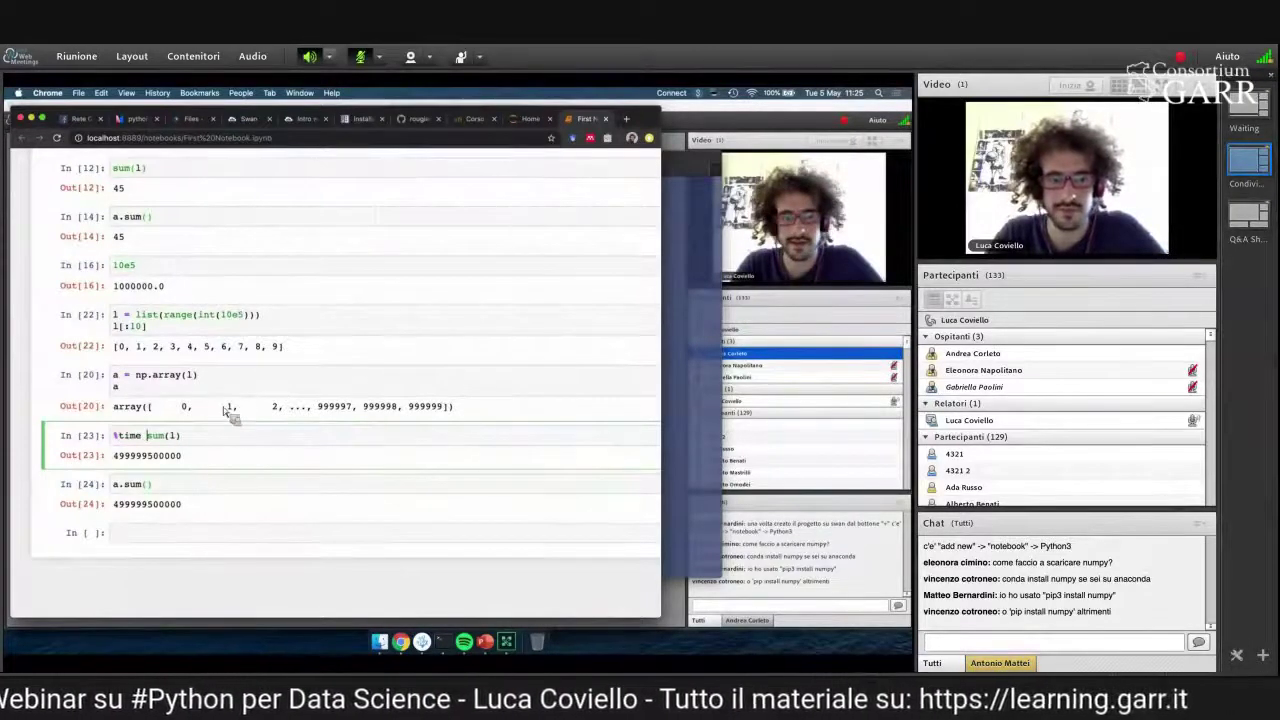
key("shift+Return")
key("Return")
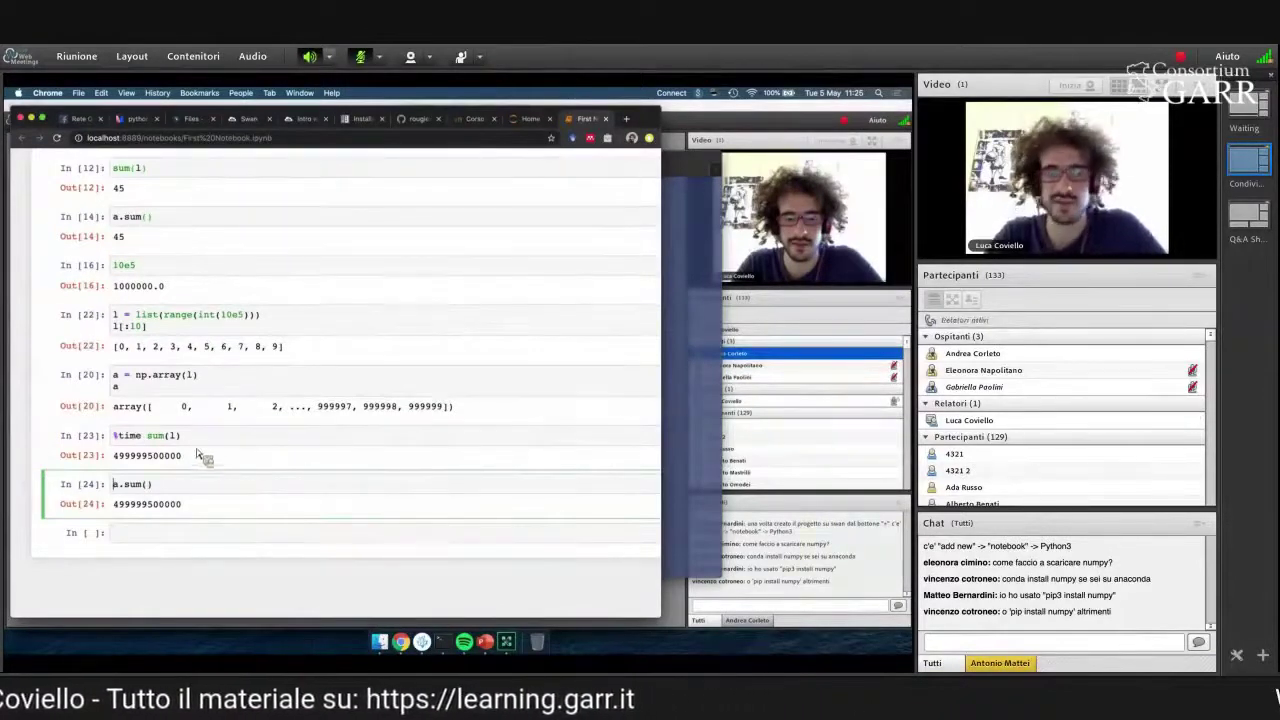
type("%time")
key("alt+Return")
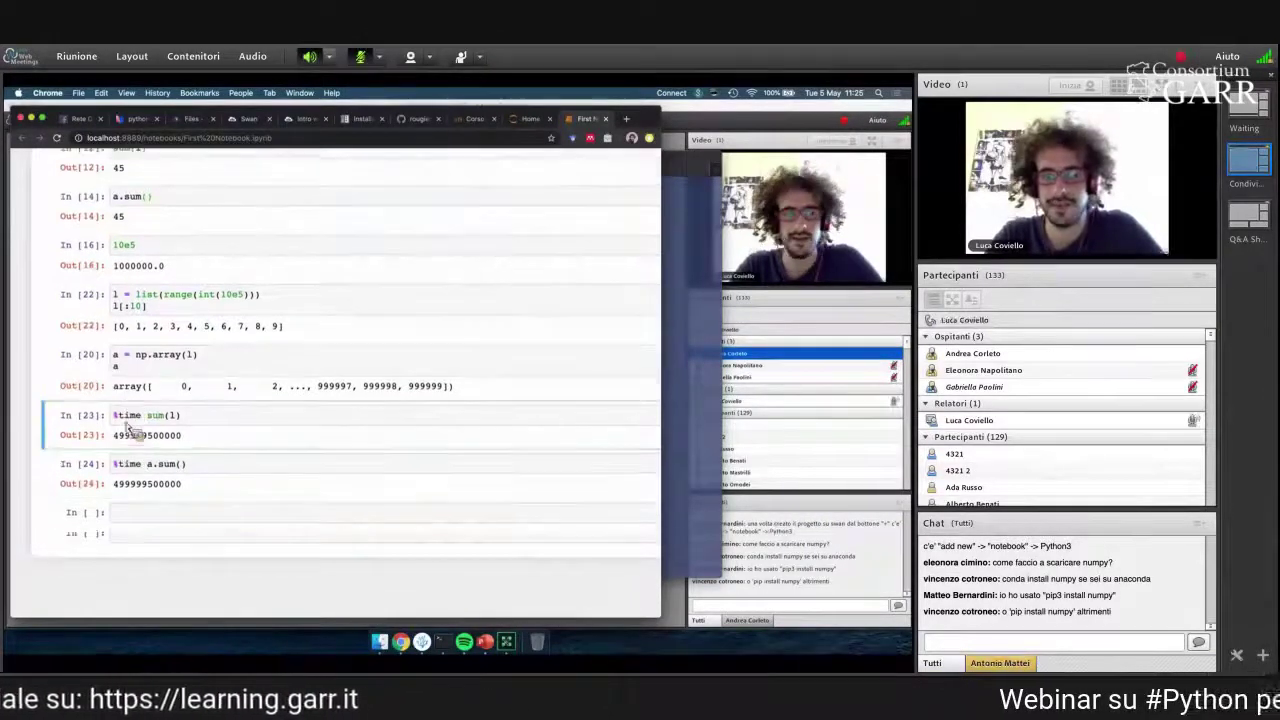
- Run the %time sum(l) and %time a.sum() cells and highlight the wall time of the array sum
left_click(212, 428)
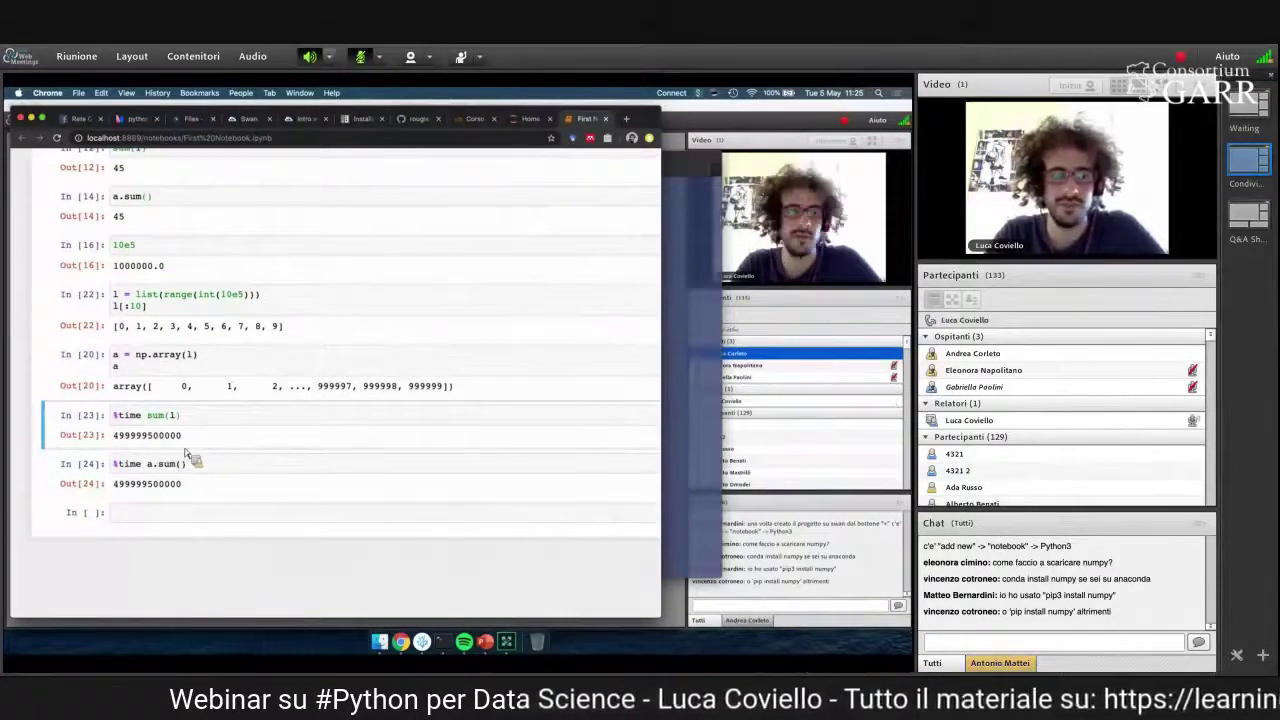
key("shift+Return")
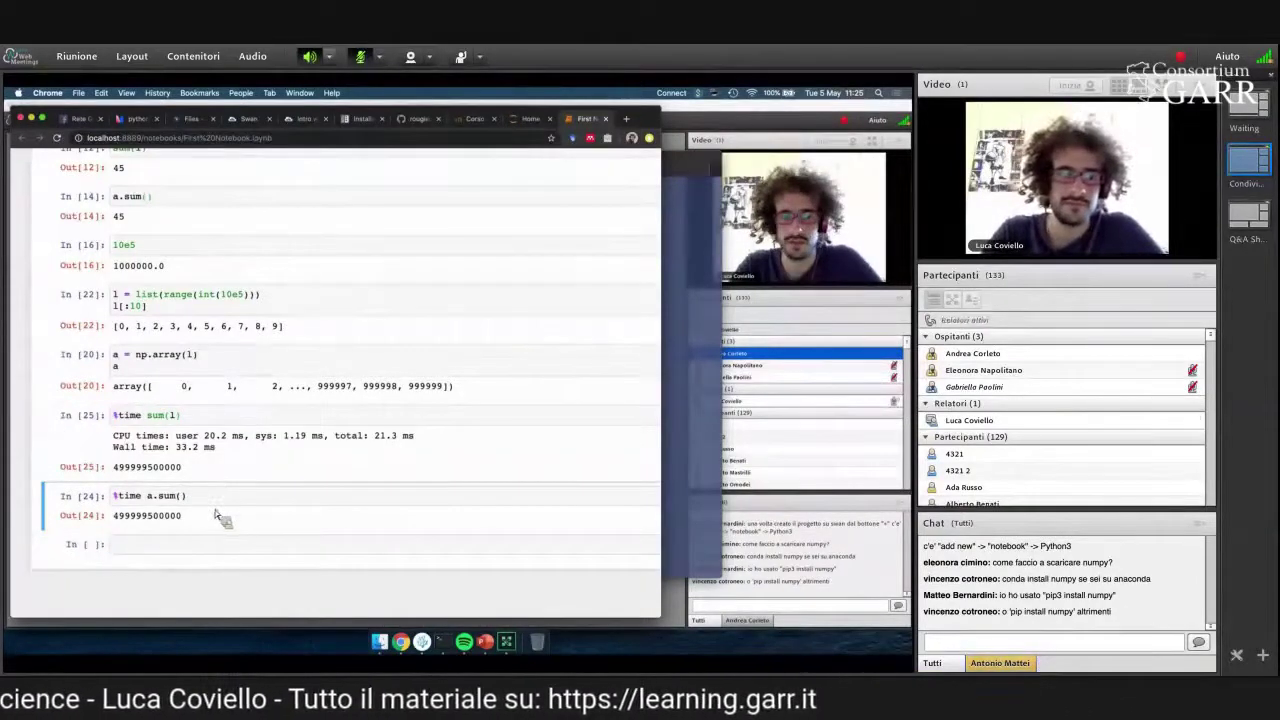
key("Up")
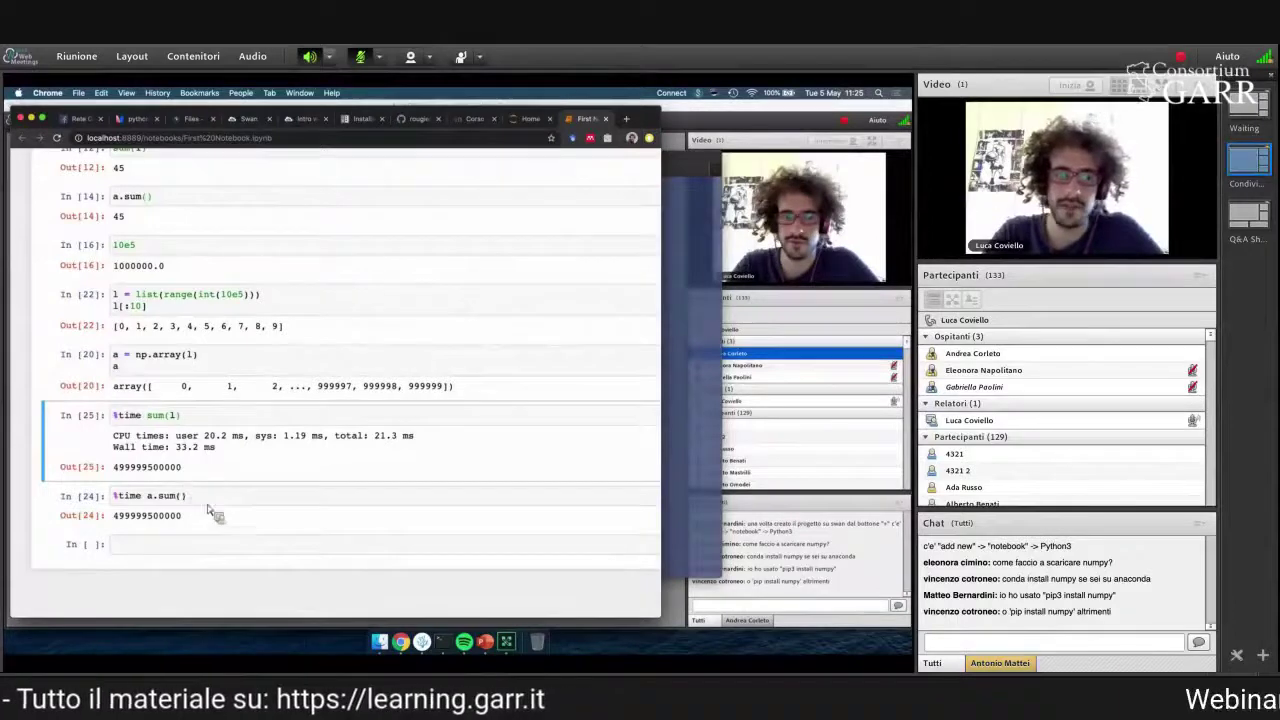
key("Down")
key("Down")
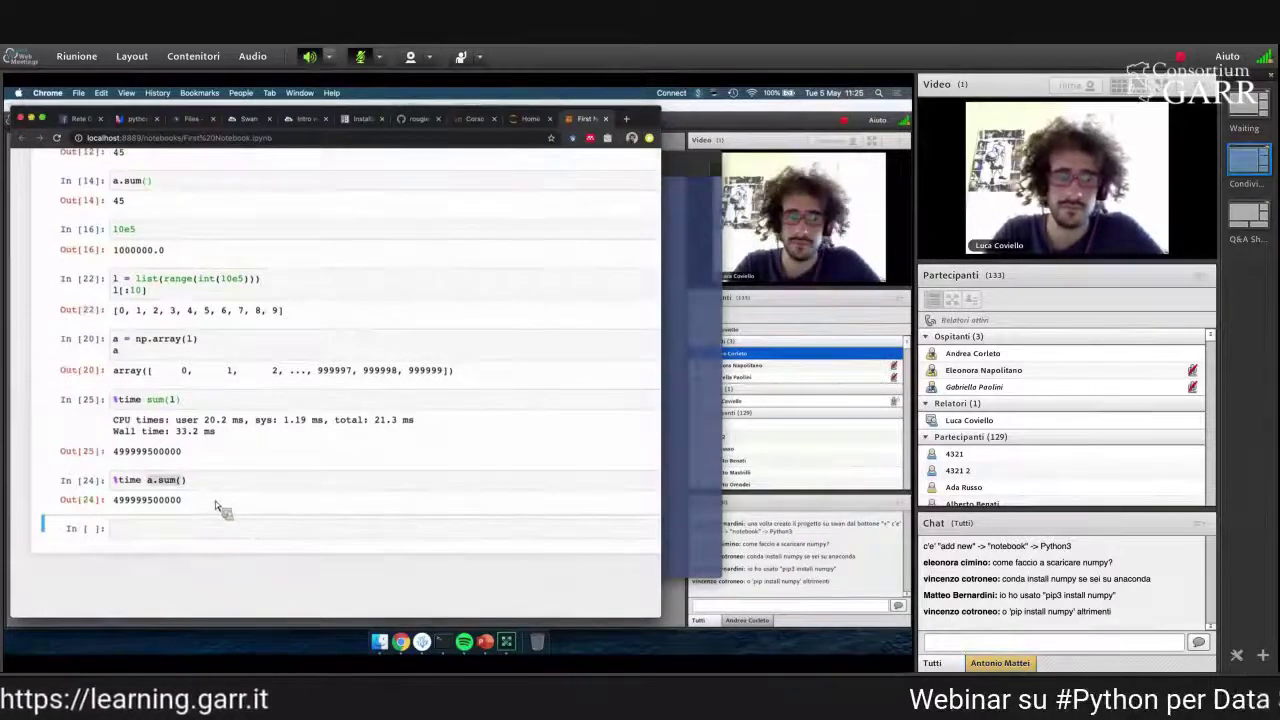
key("Up")
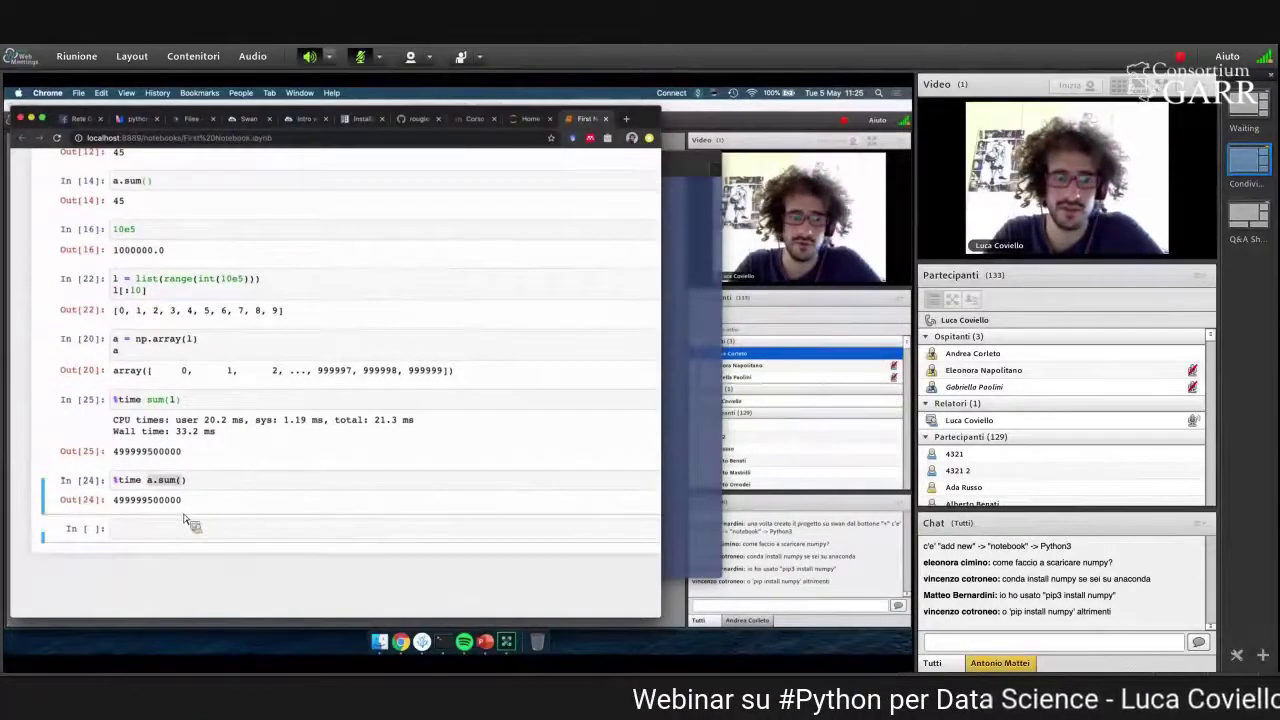
key("shift+Return")
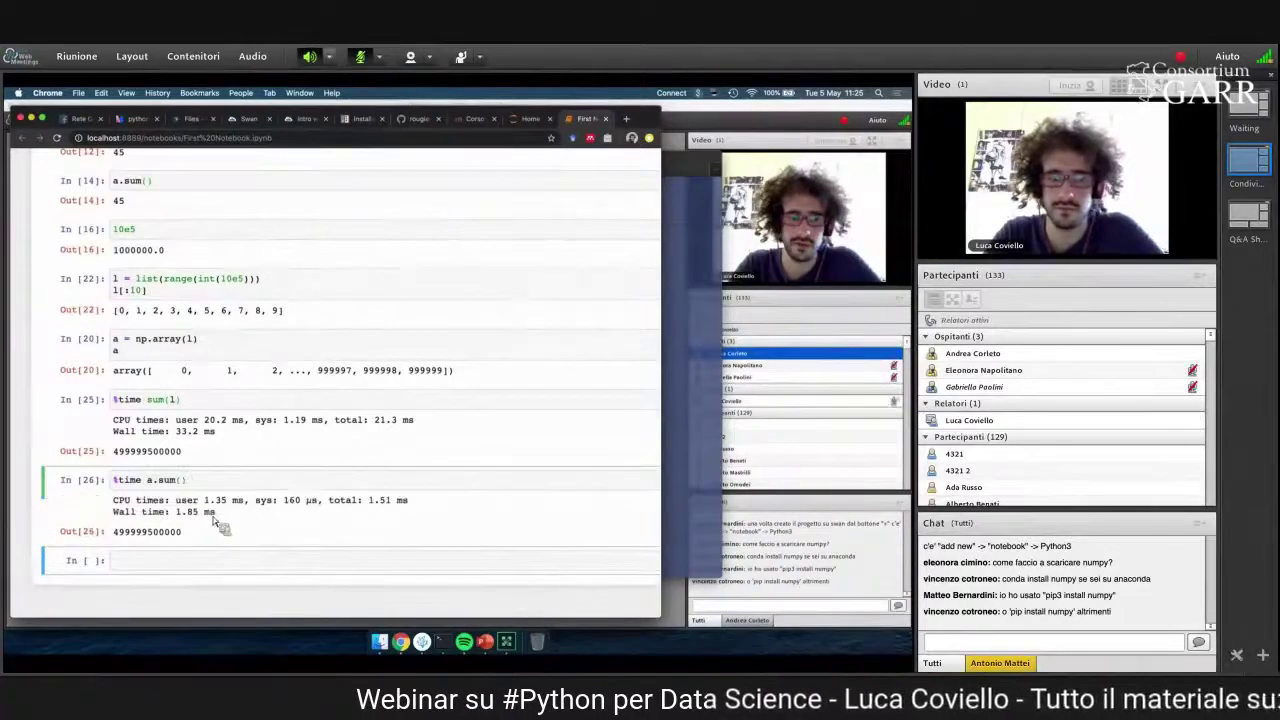
left_click_drag(222, 525, 176, 512)
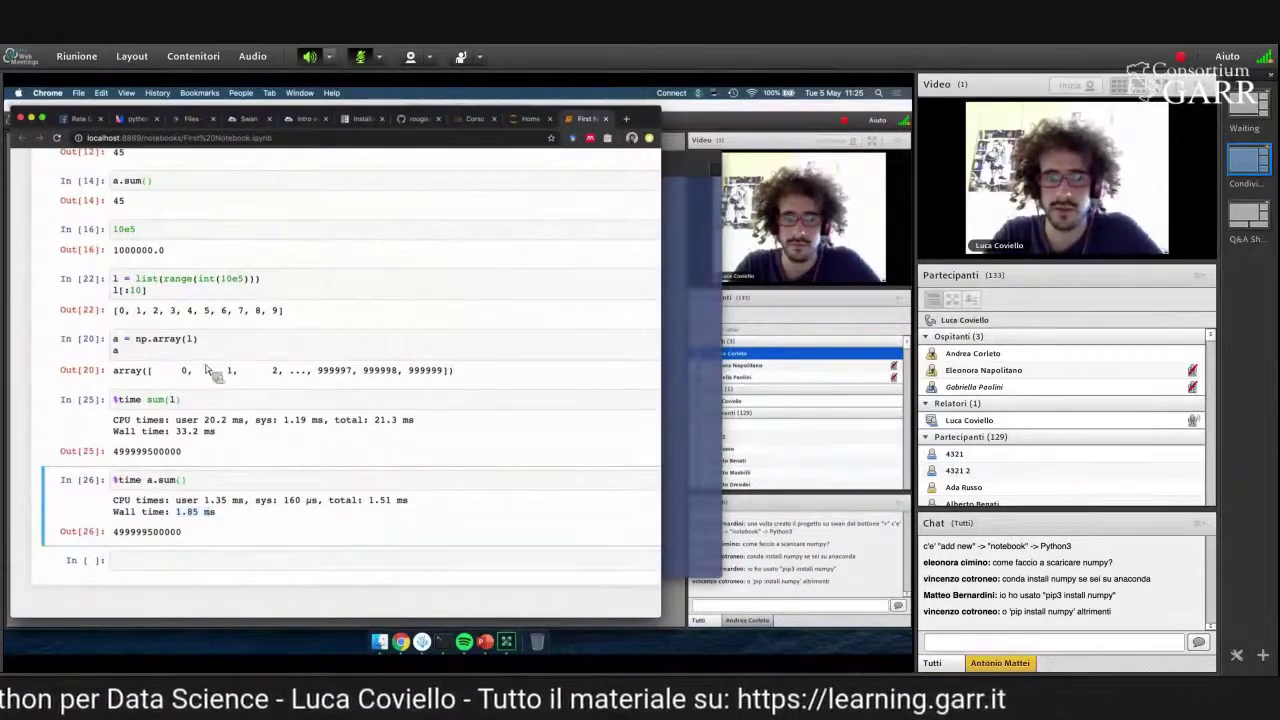
scroll(155, 372, "down", 1)
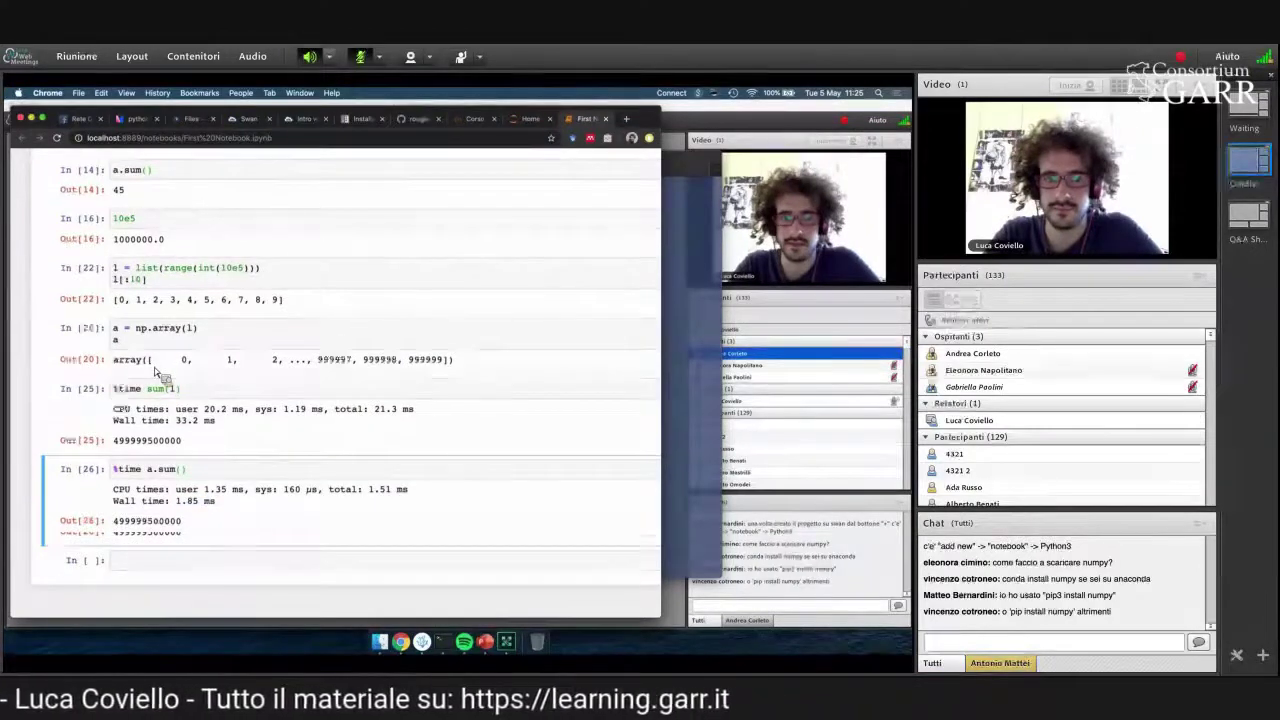
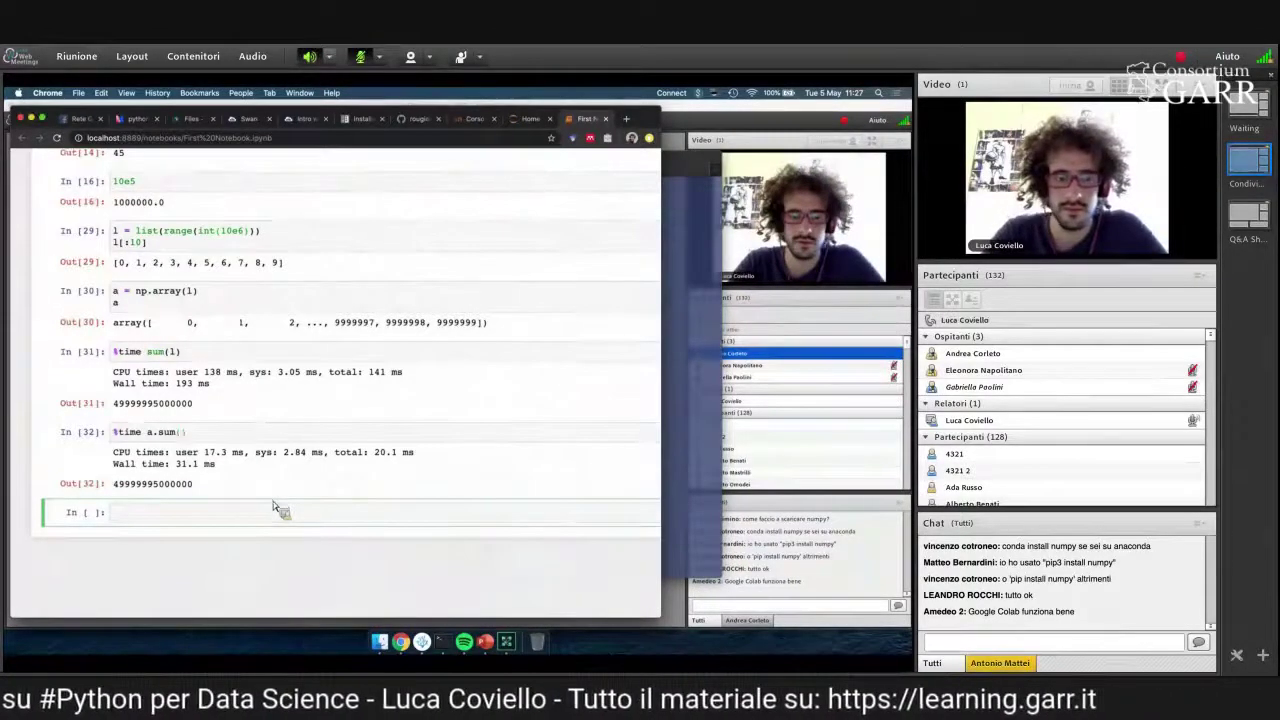
- Enter # simple stats in the empty cell at the end of the notebook and run it
type("# simple stats")
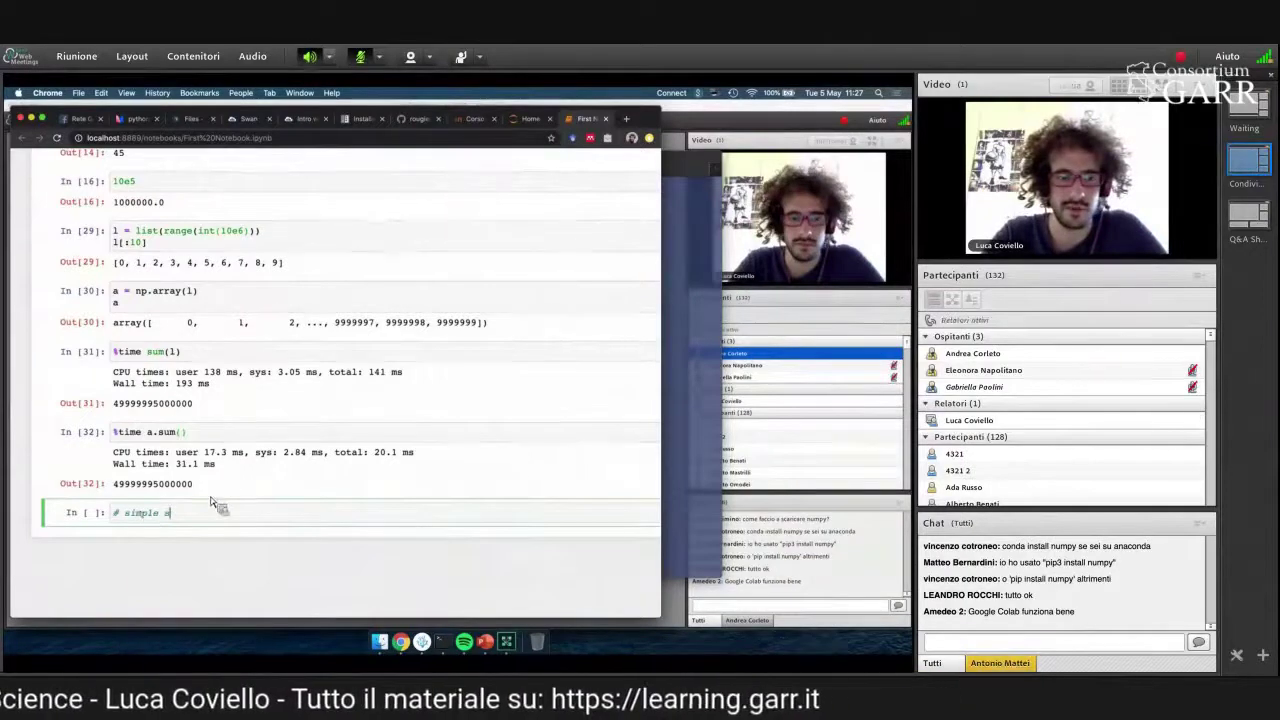
key("shift+Return")
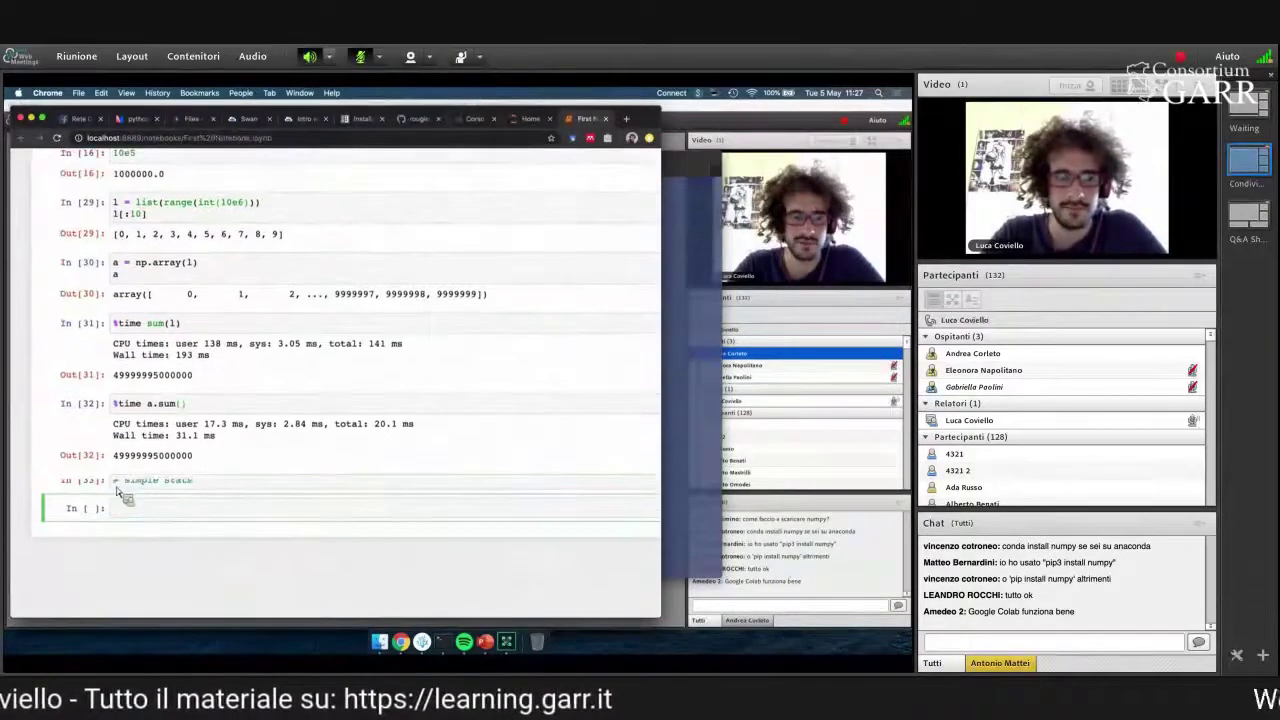
- Convert the # simple stats cell to Markdown and run it to render the heading
left_click(195, 490)
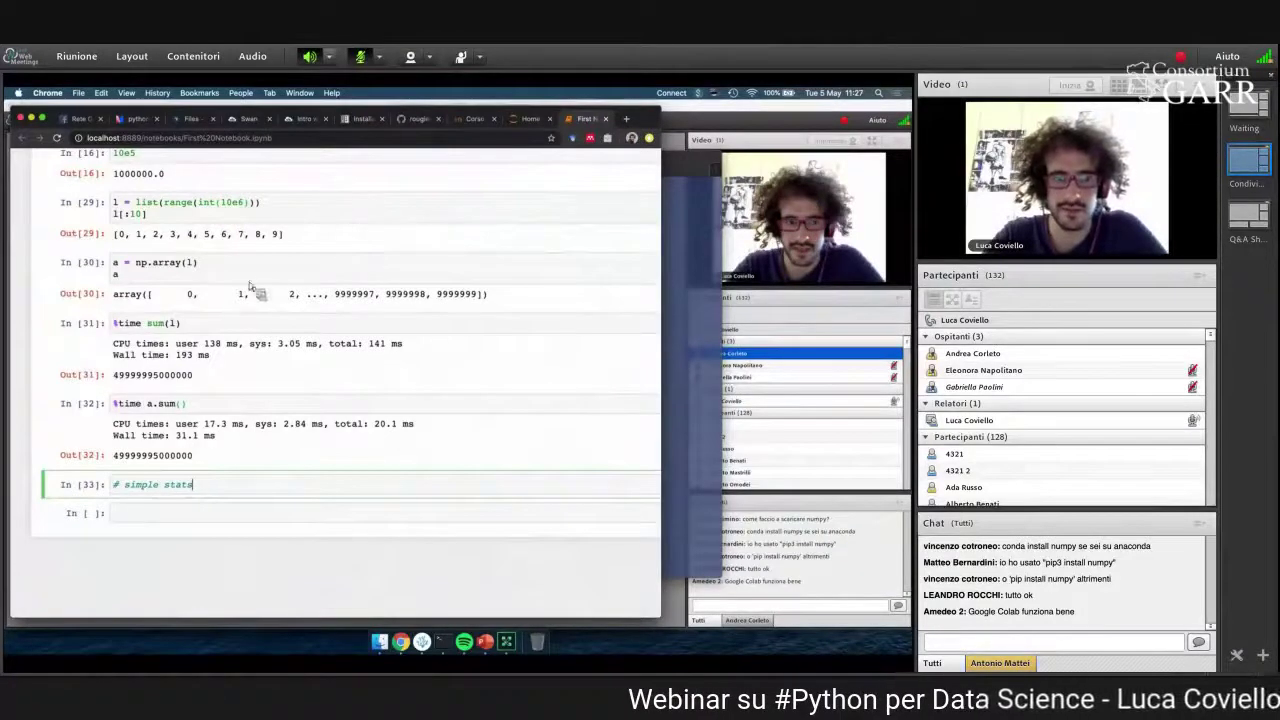
scroll(255, 290, "up", 2)
scroll(290, 214, "up", 10)
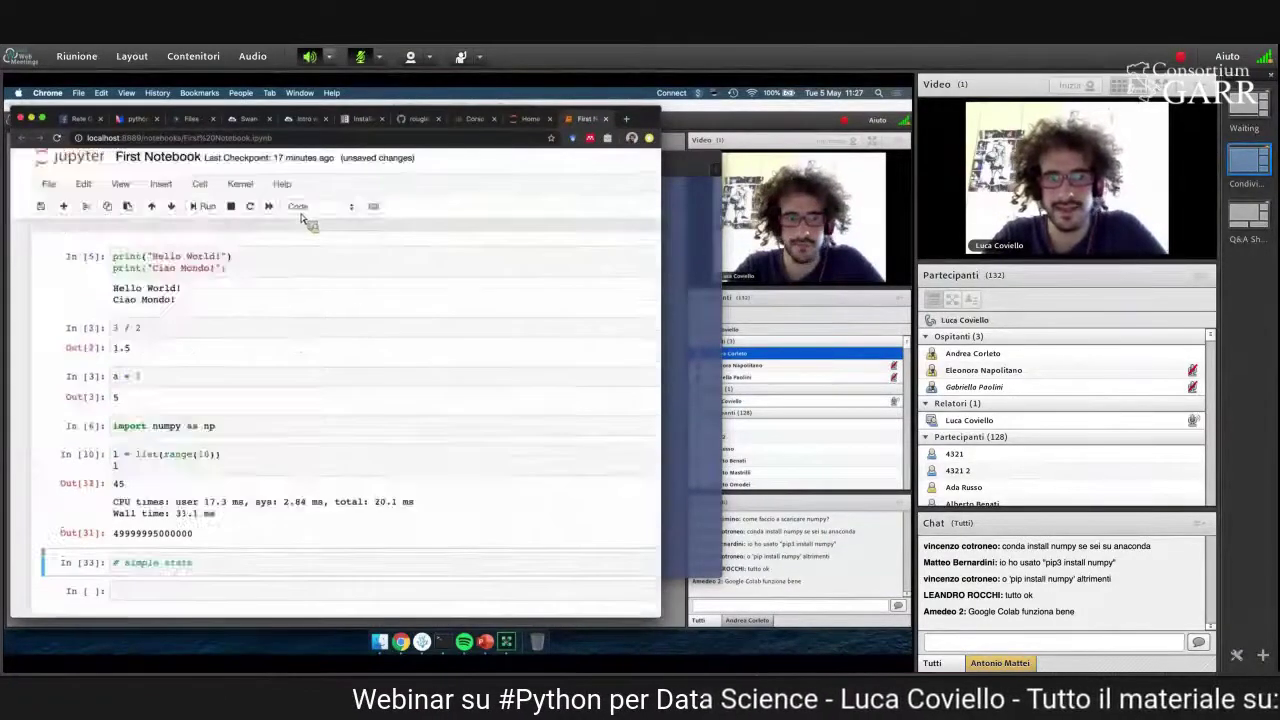
left_click(301, 211)
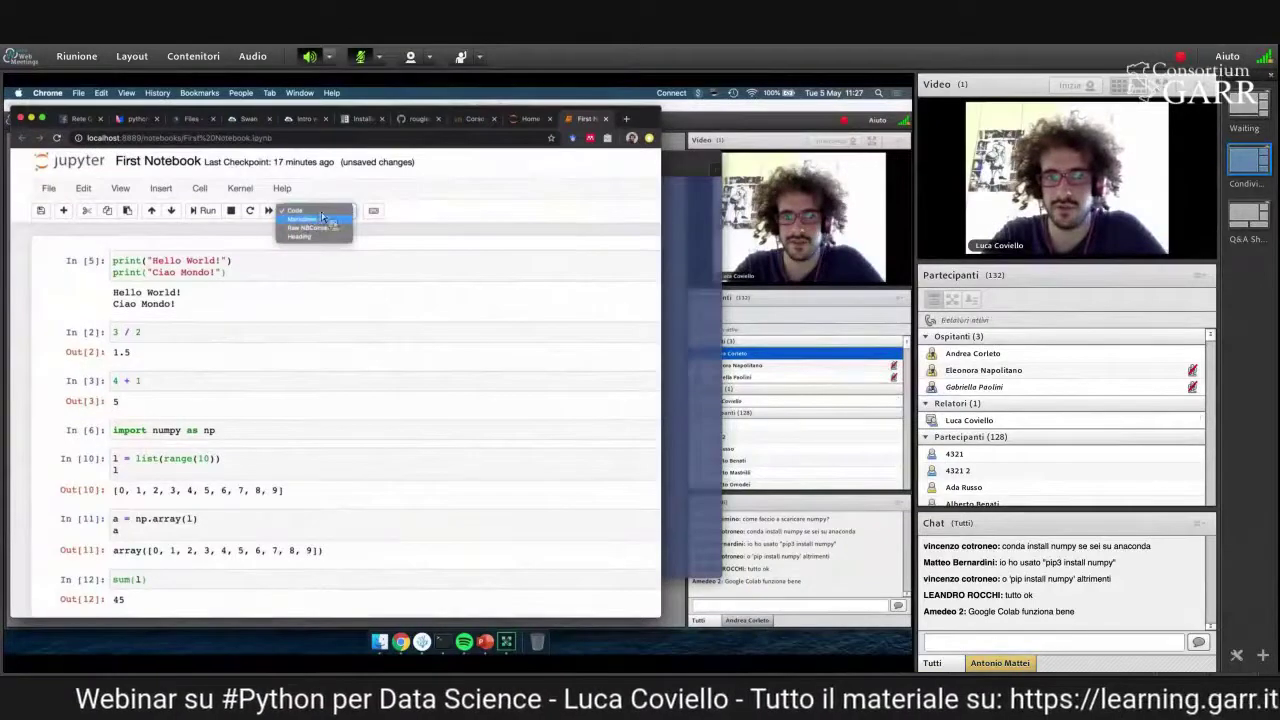
left_click(371, 233)
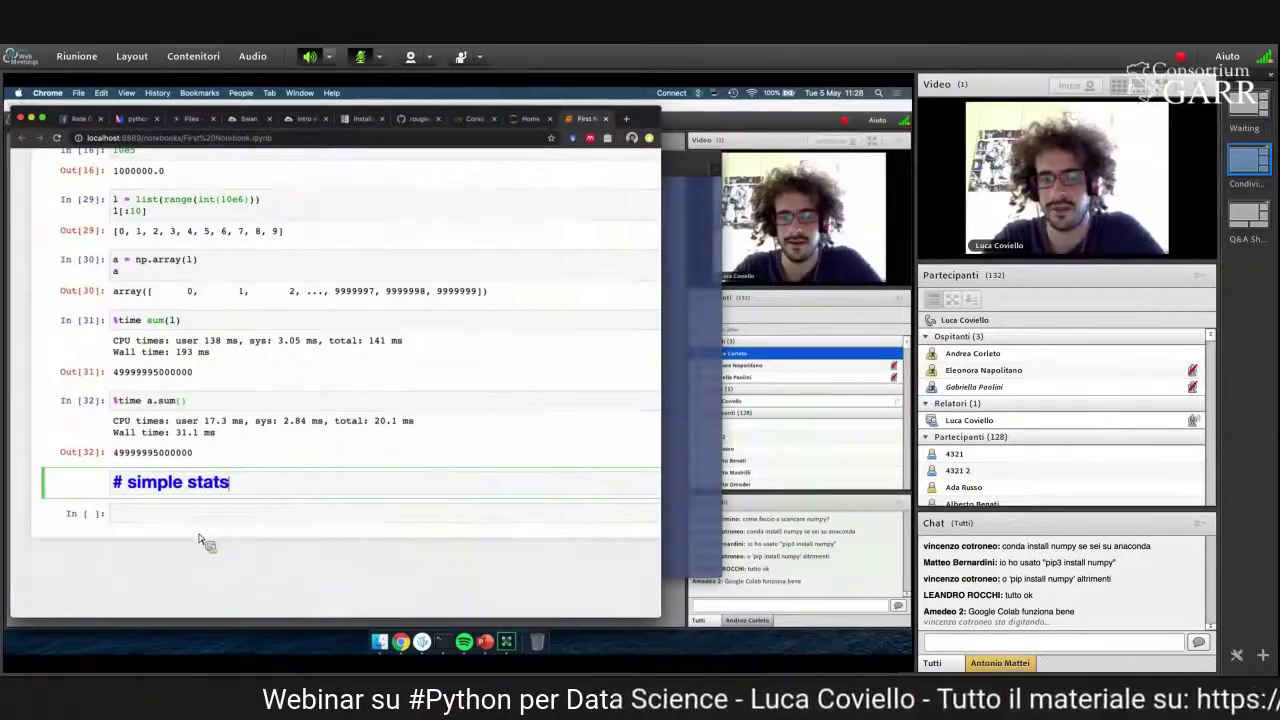
key("shift+Return")
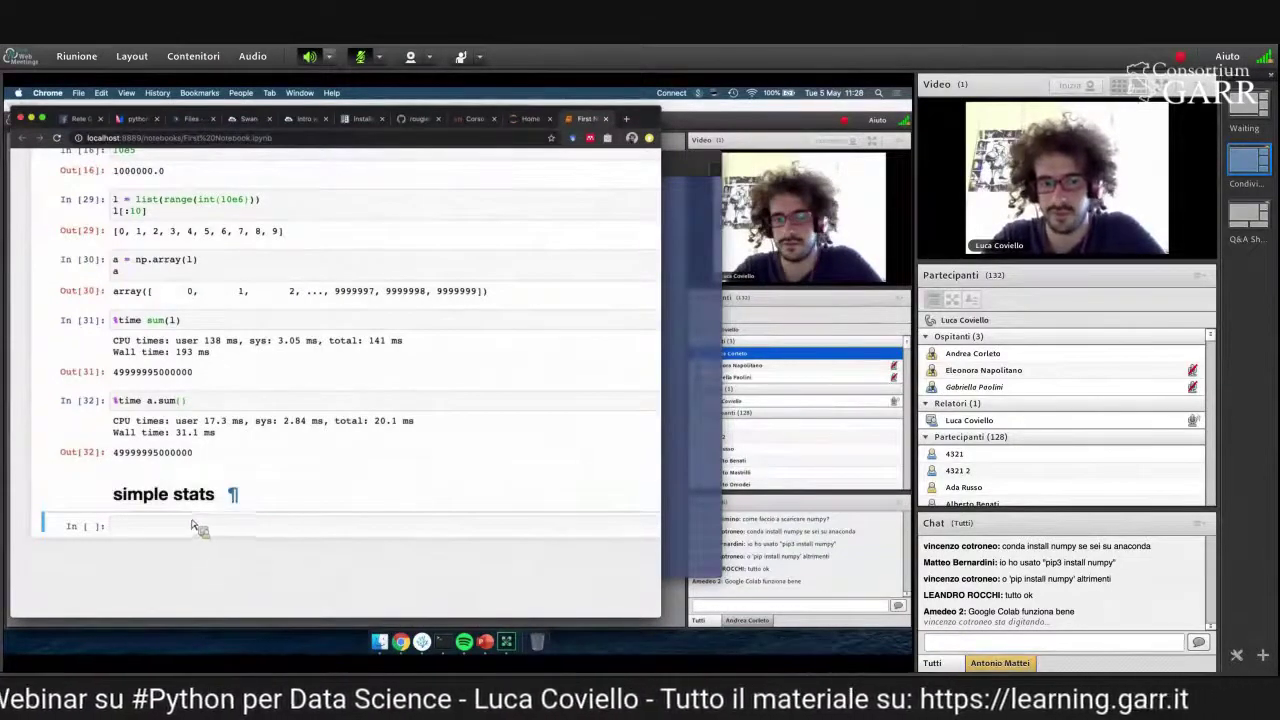
- Review the available cell types for the simple stats heading, keeping Markdown selected
key("Return")
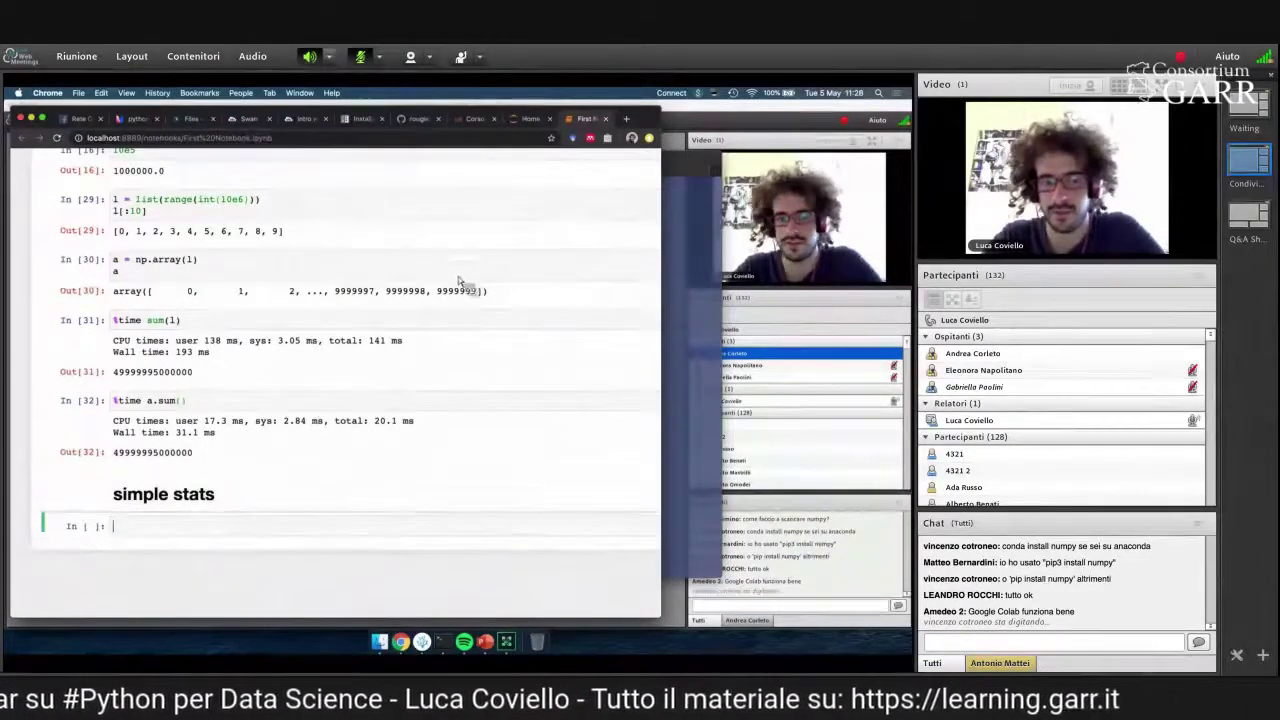
scroll(318, 220, "up", 10)
left_click(313, 212)
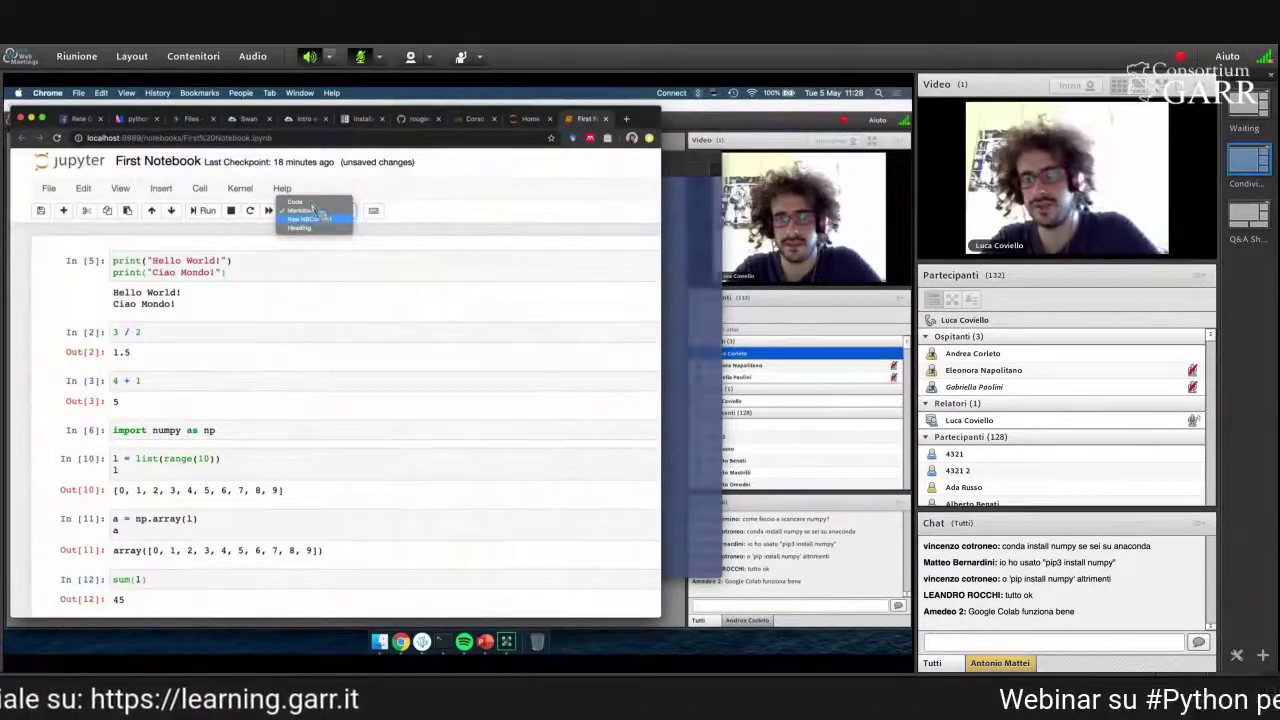
left_click(313, 211)
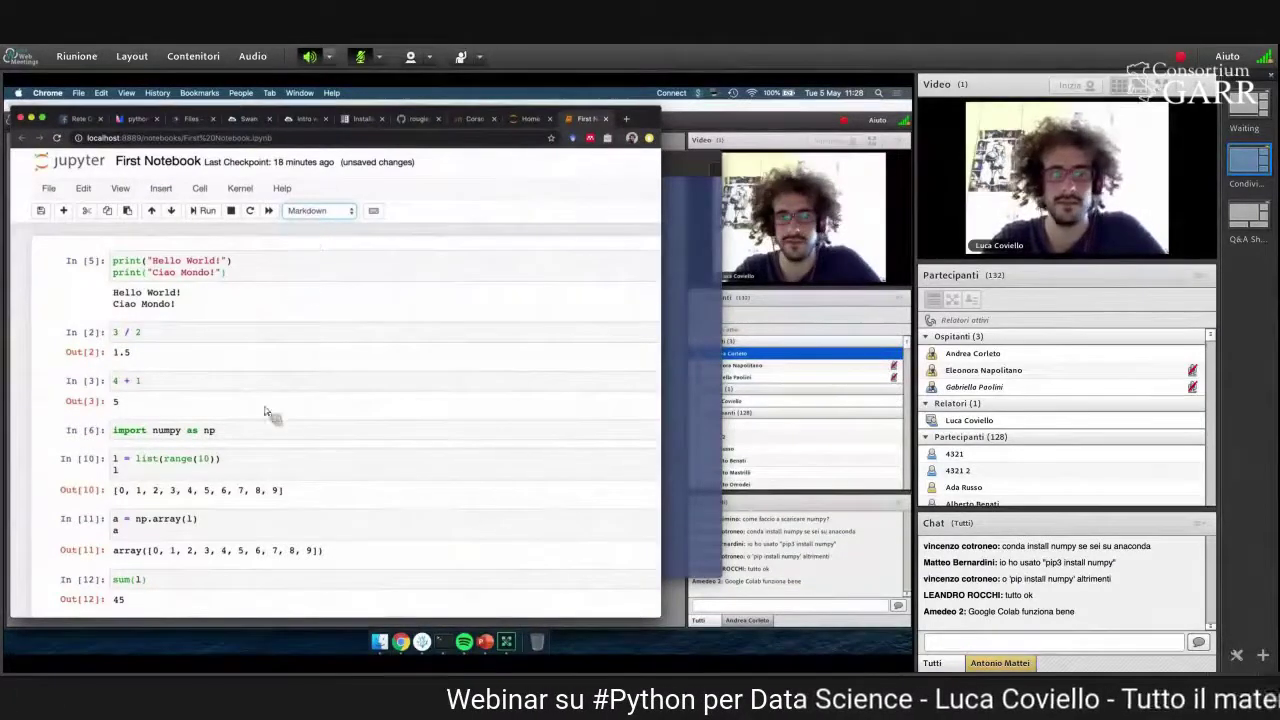
- Delete the duplicated cells below the simple stats heading, keeping one empty cell at the end of the notebook
scroll(266, 440, "down", 1)
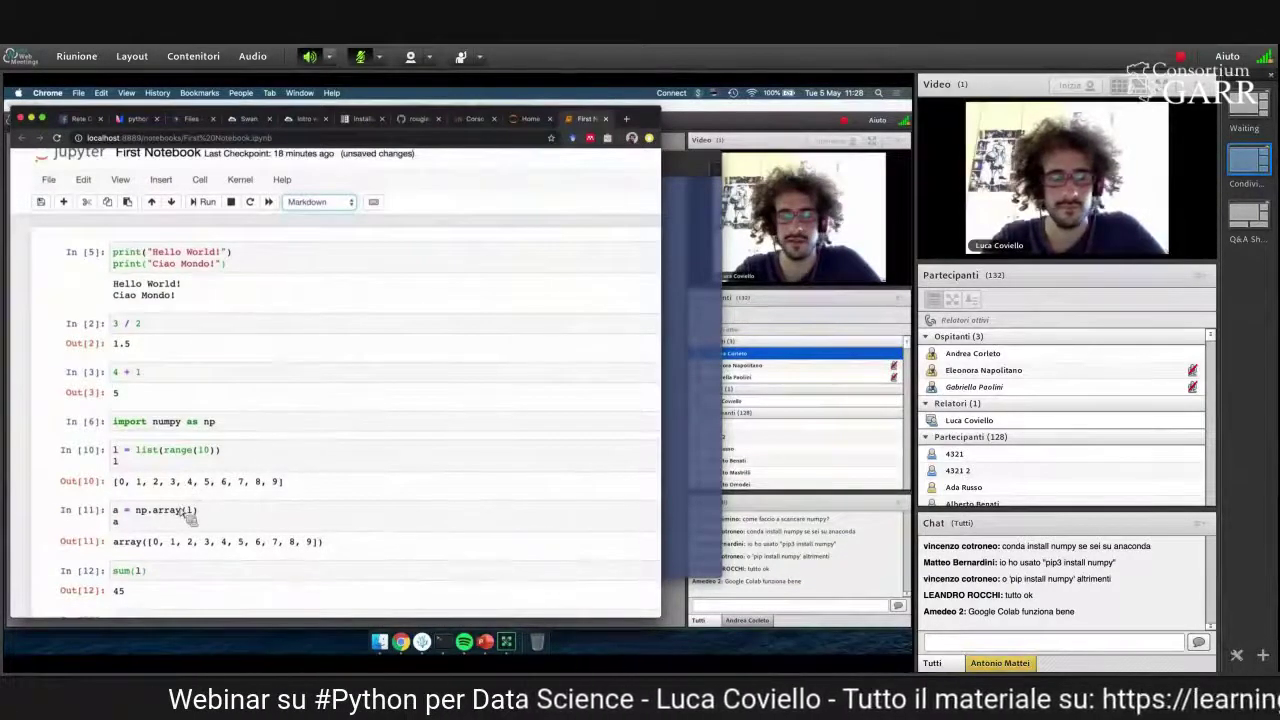
scroll(190, 512, "down", 15)
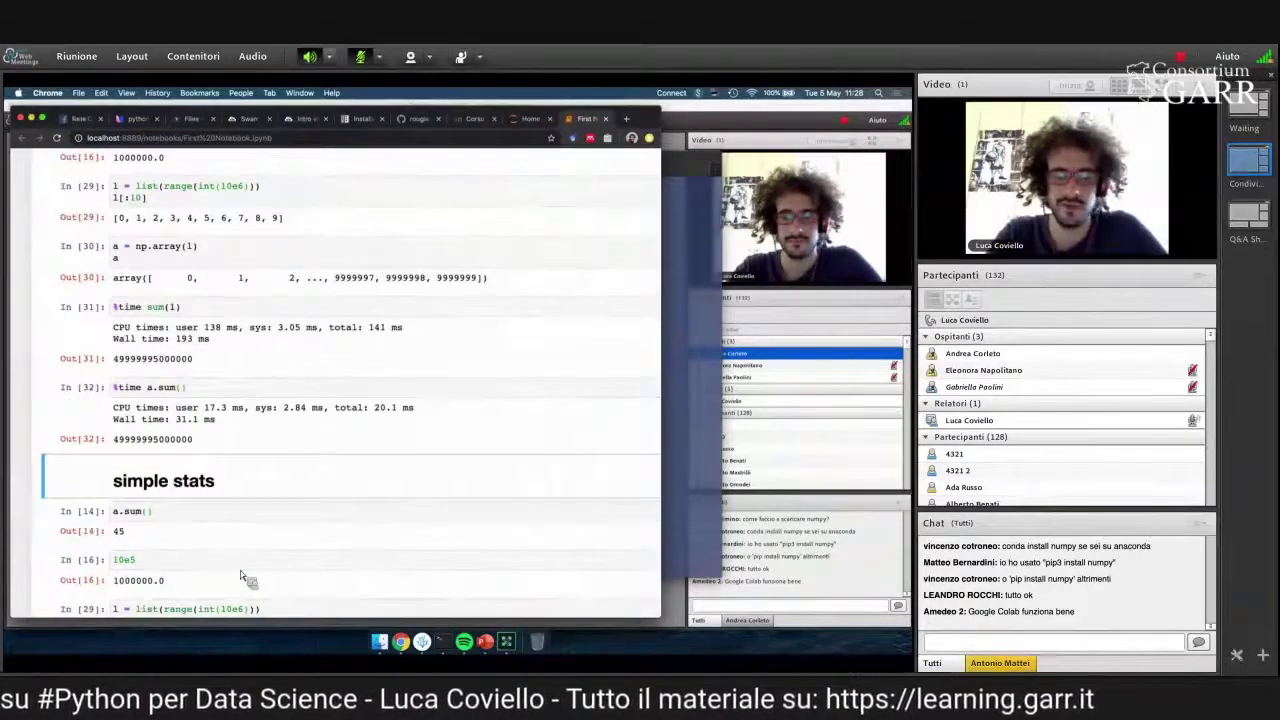
key("d")
key("d")
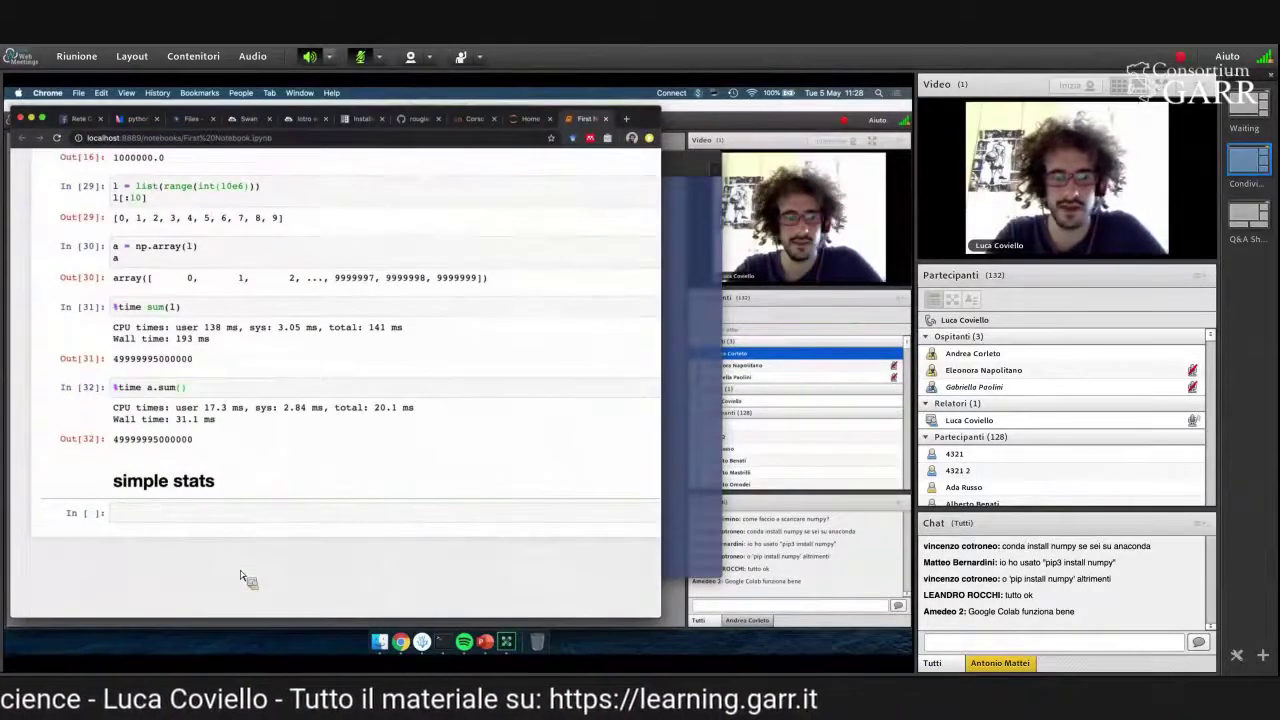
- Enter a.sum(), a.mean(), a.std(), a.var() in the empty cell under simple stats and run it
key("Return")
type("a.sum()")
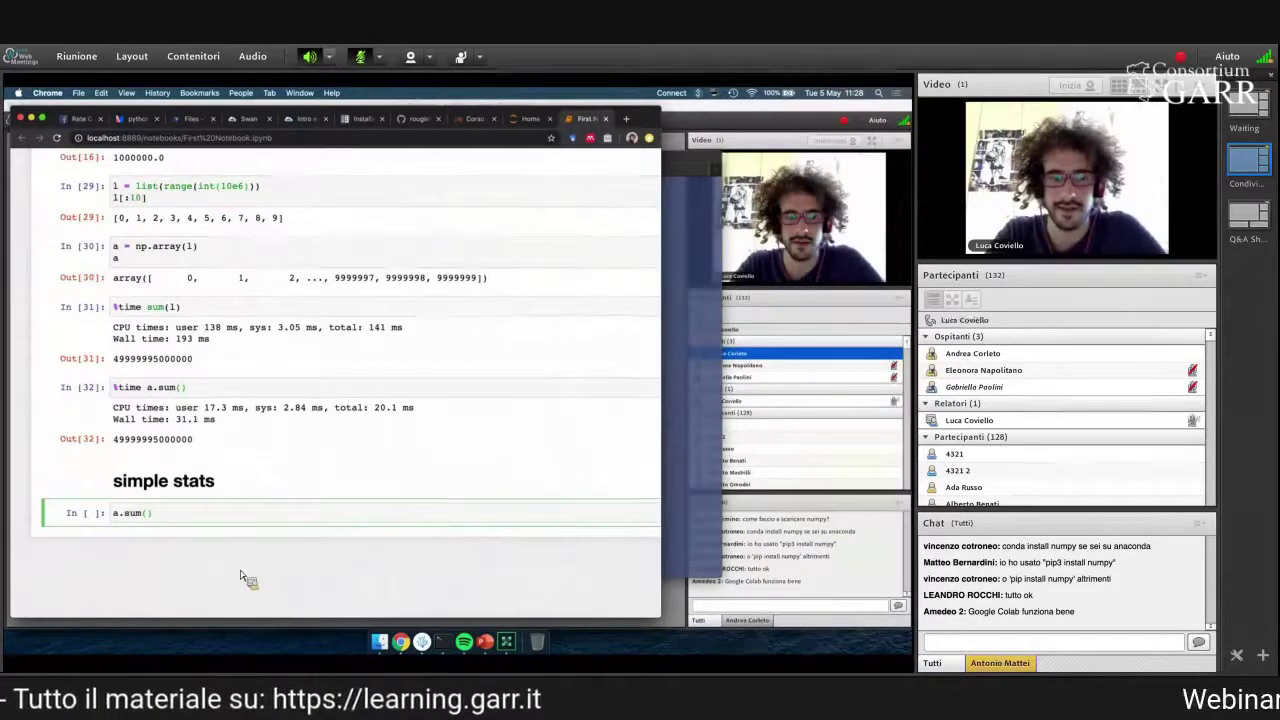
type(", a.mean")
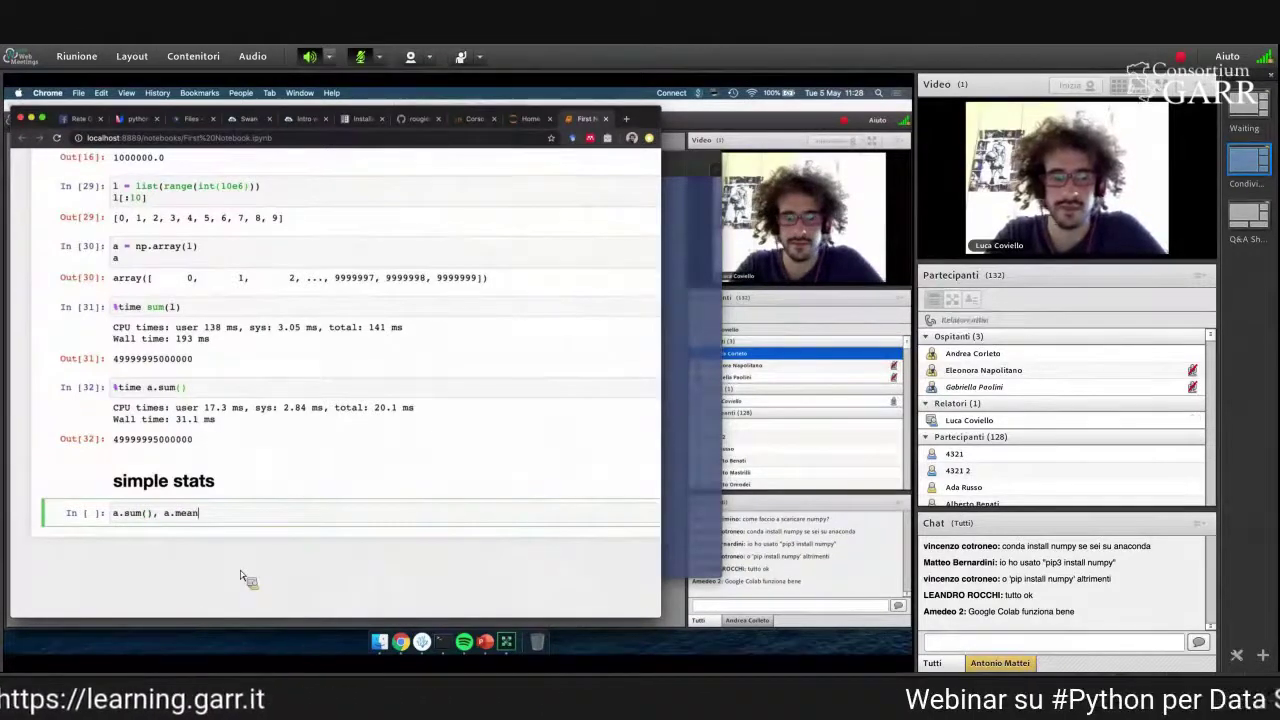
type("(), ")
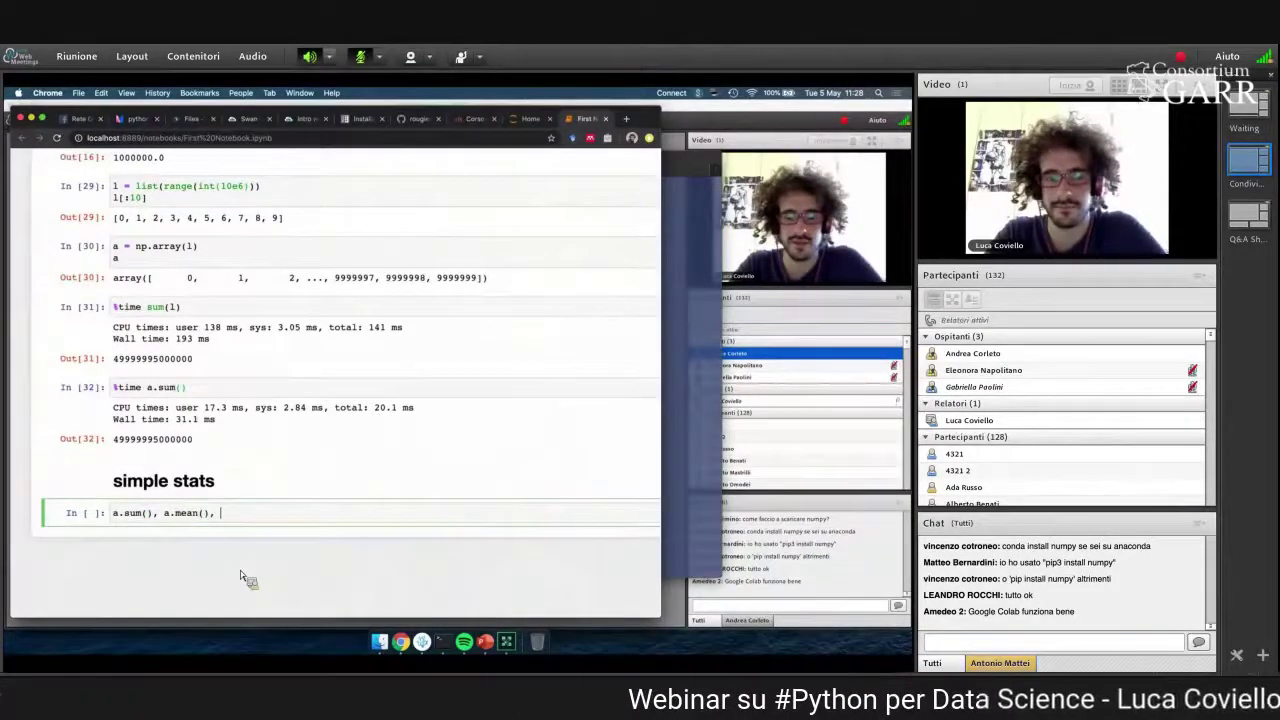
type("a.")
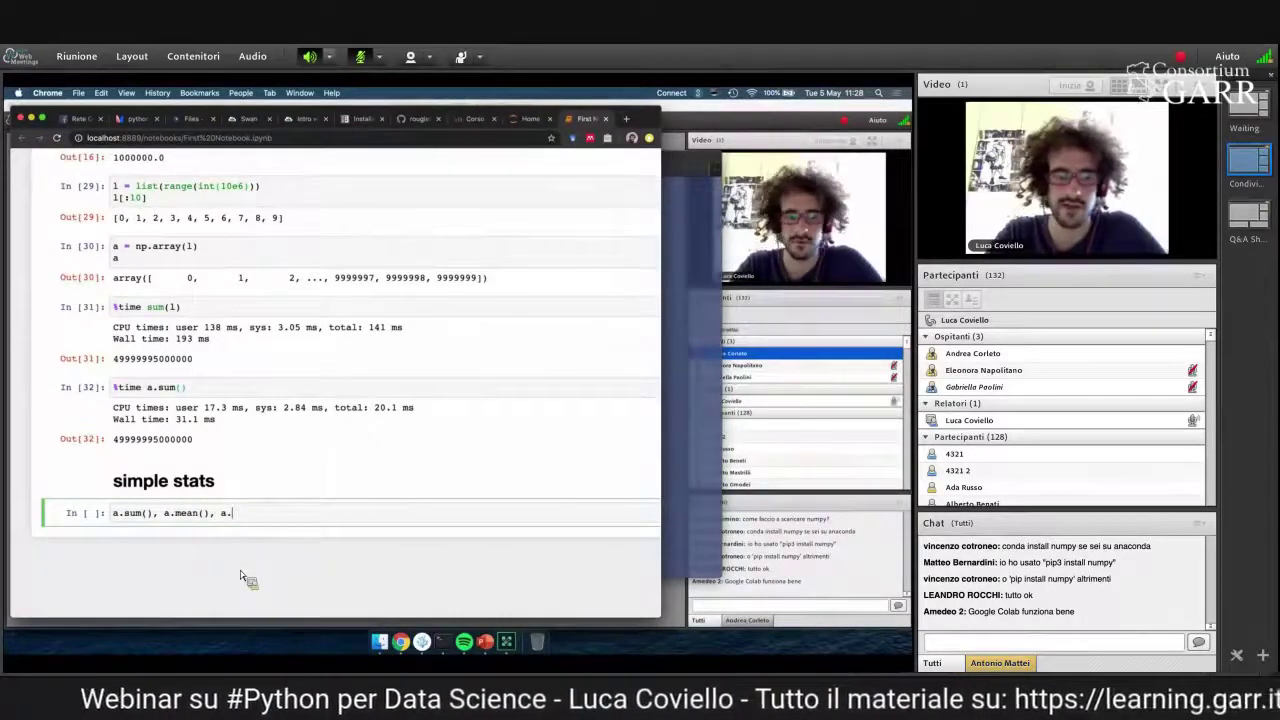
type("std(), a.v")
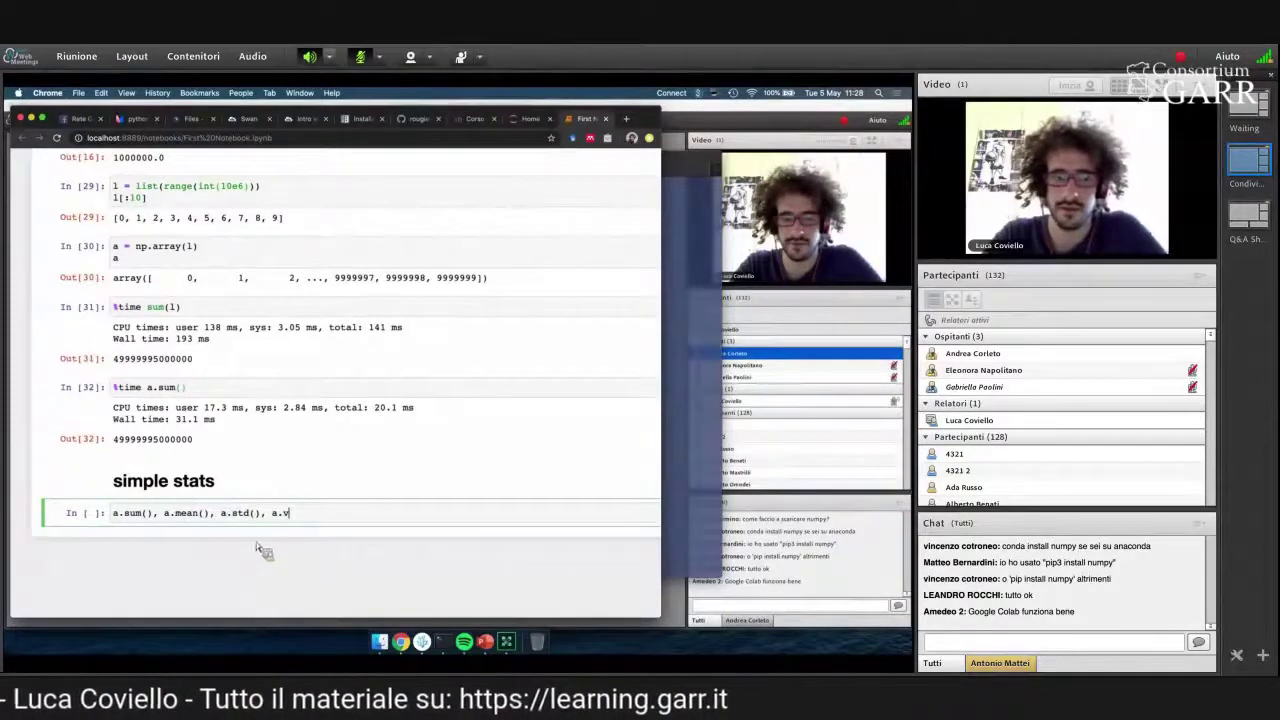
type("ar")
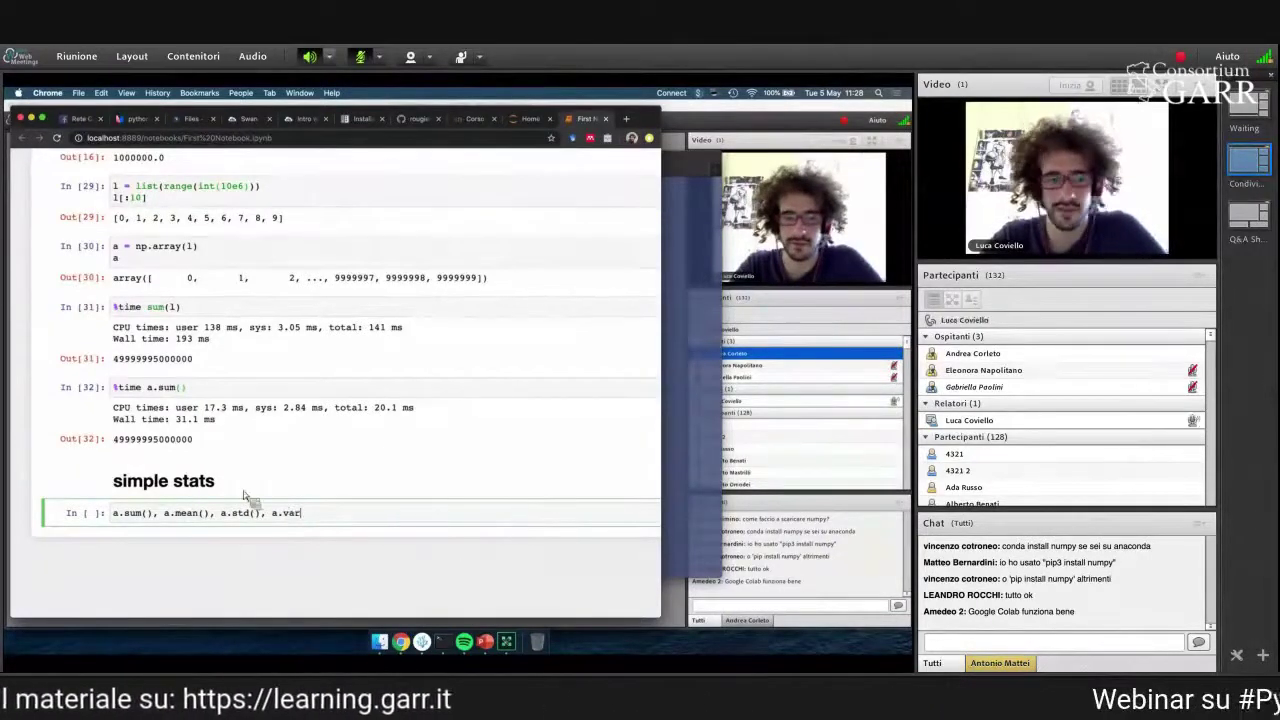
type("()")
key("shift+Return")
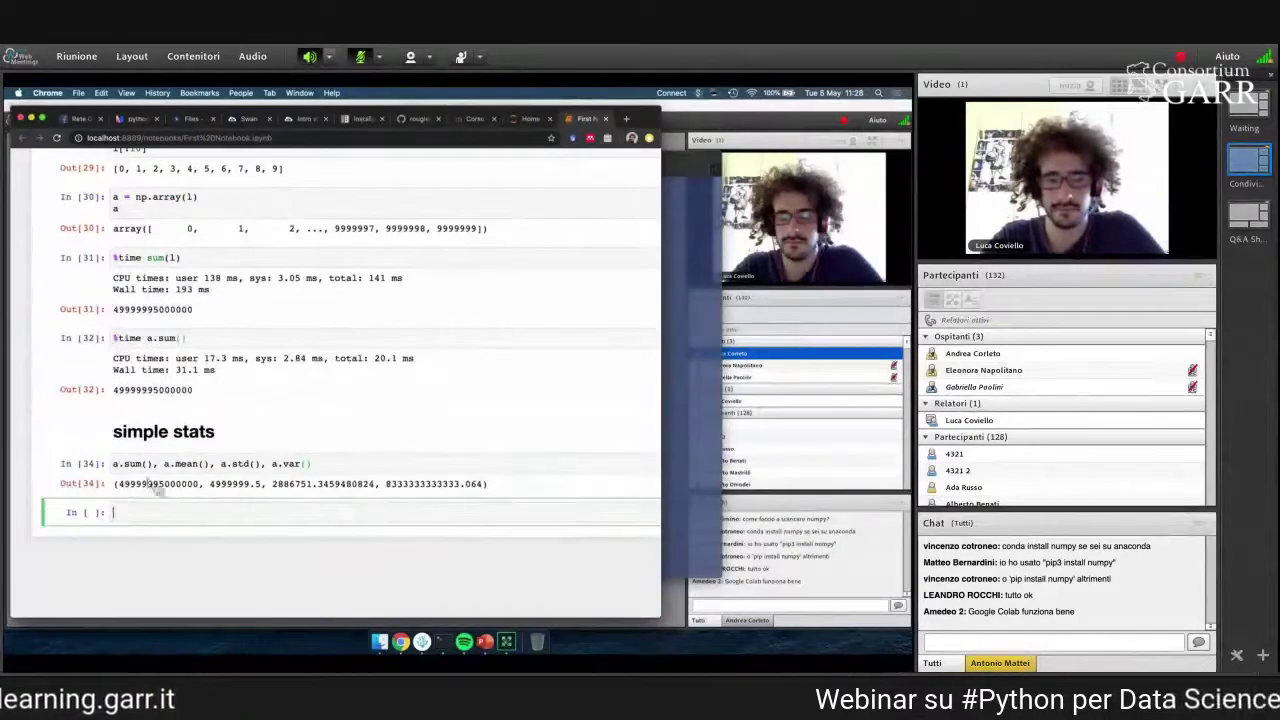
left_click(192, 465)
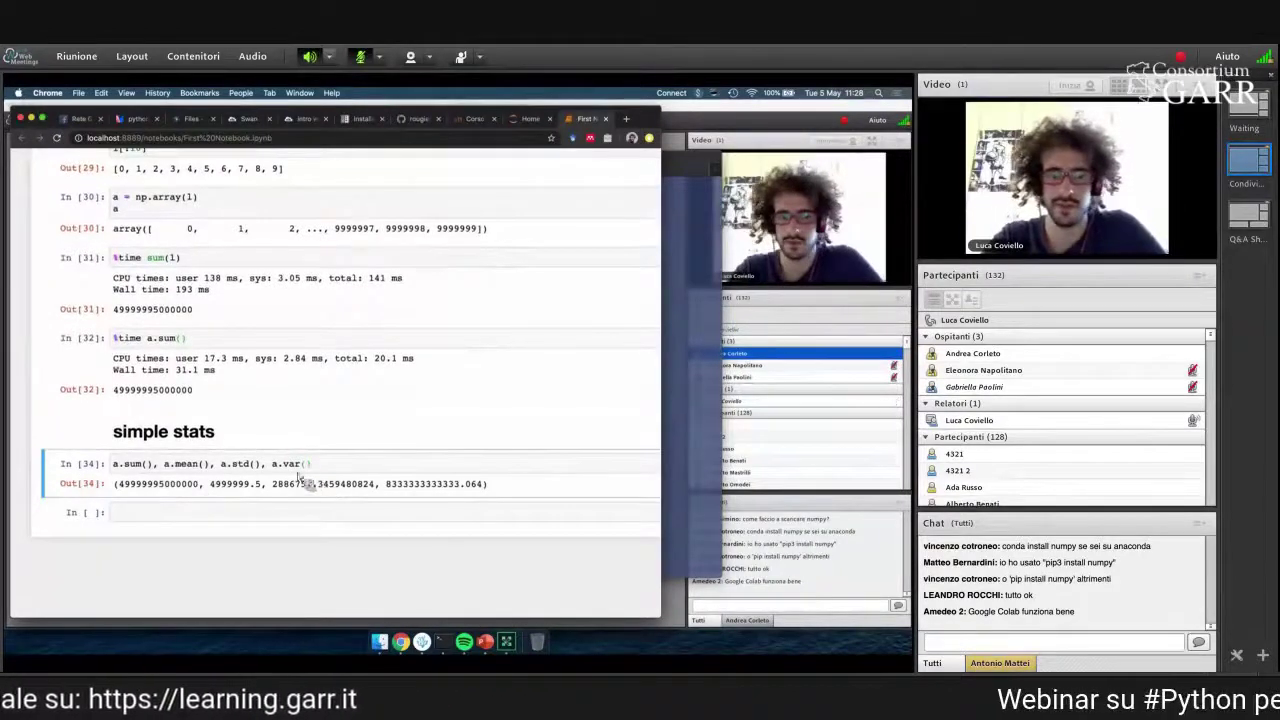
- Add the heading # multidimensional arrays in the last empty cell, convert it to Markdown and render it
left_click(277, 523)
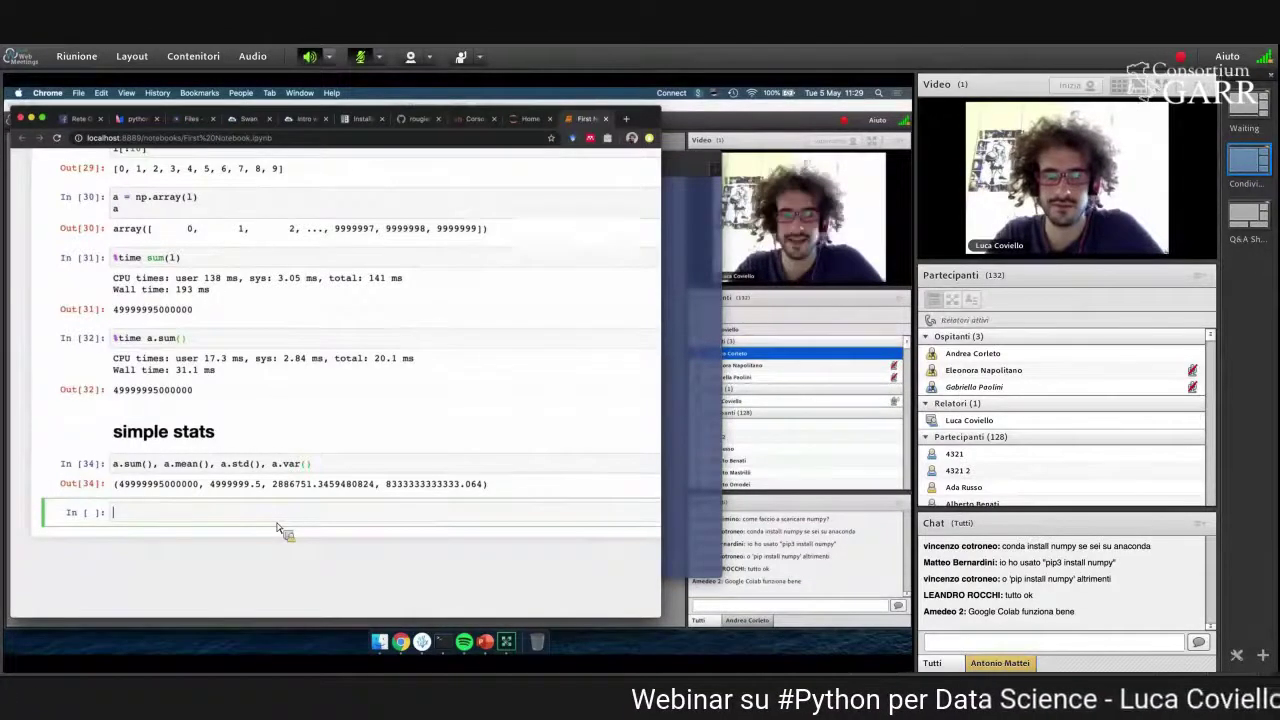
type("#")
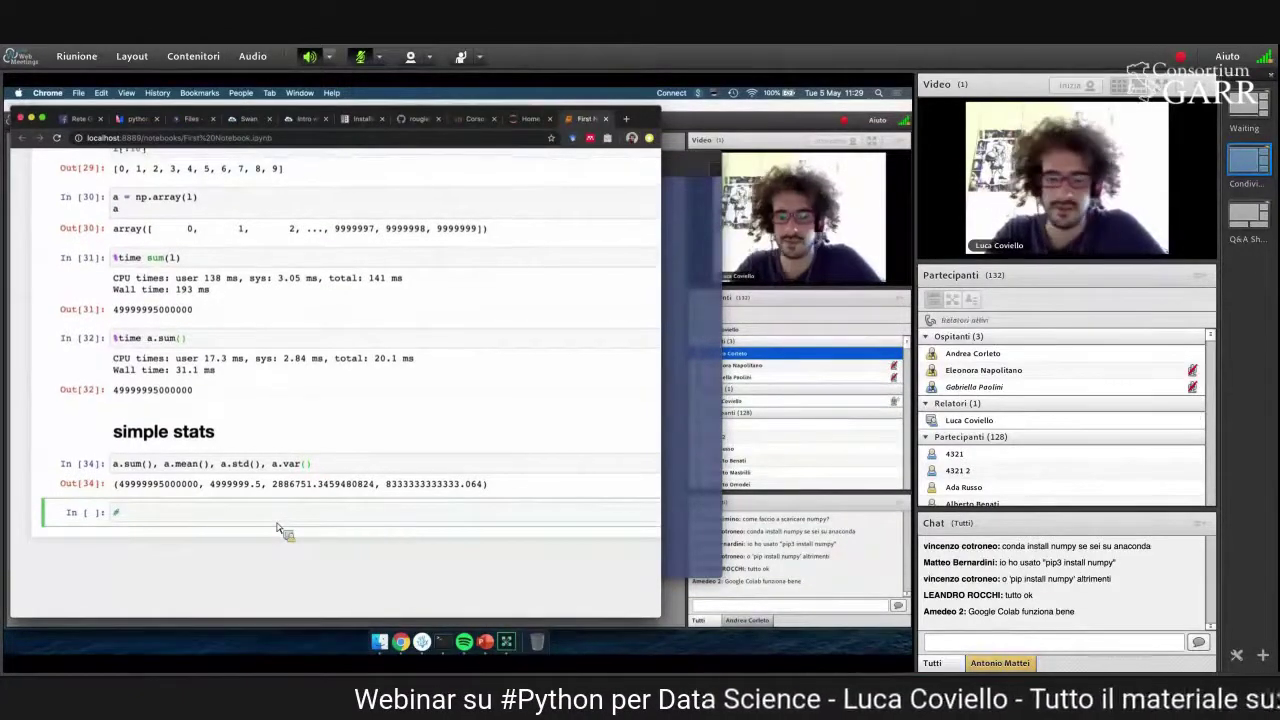
type(" multi")
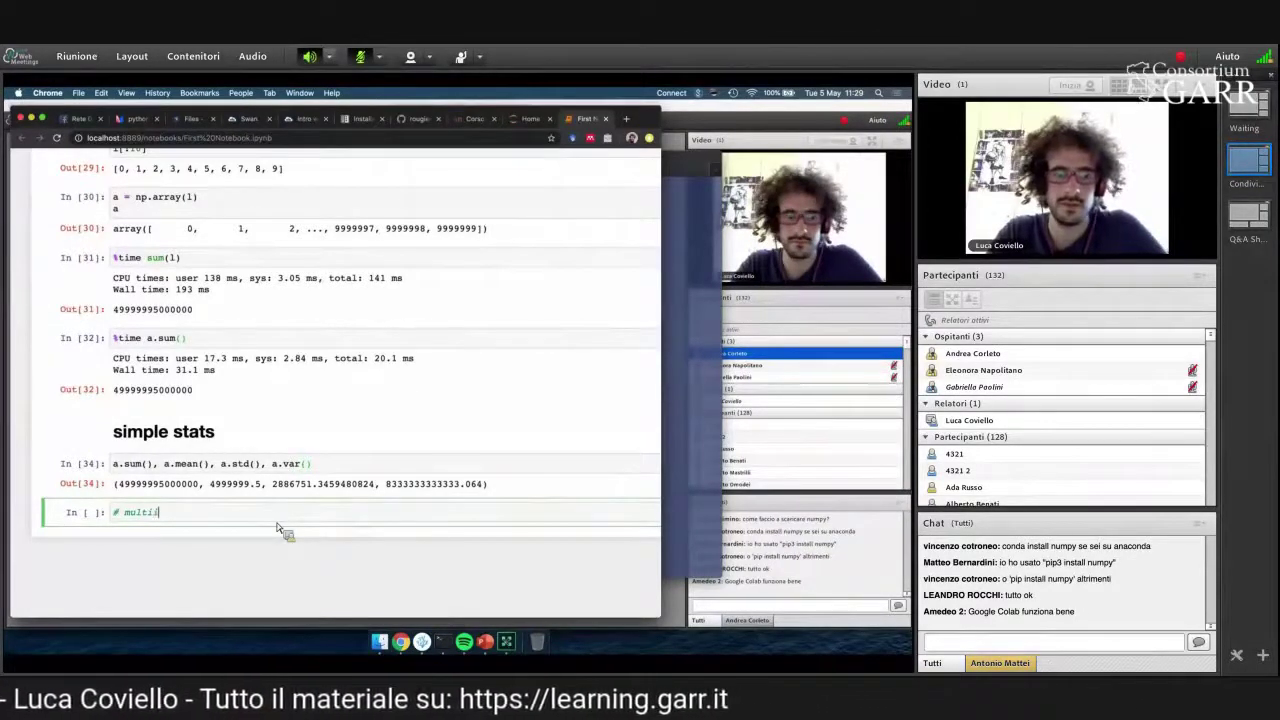
type("dimensional arrays")
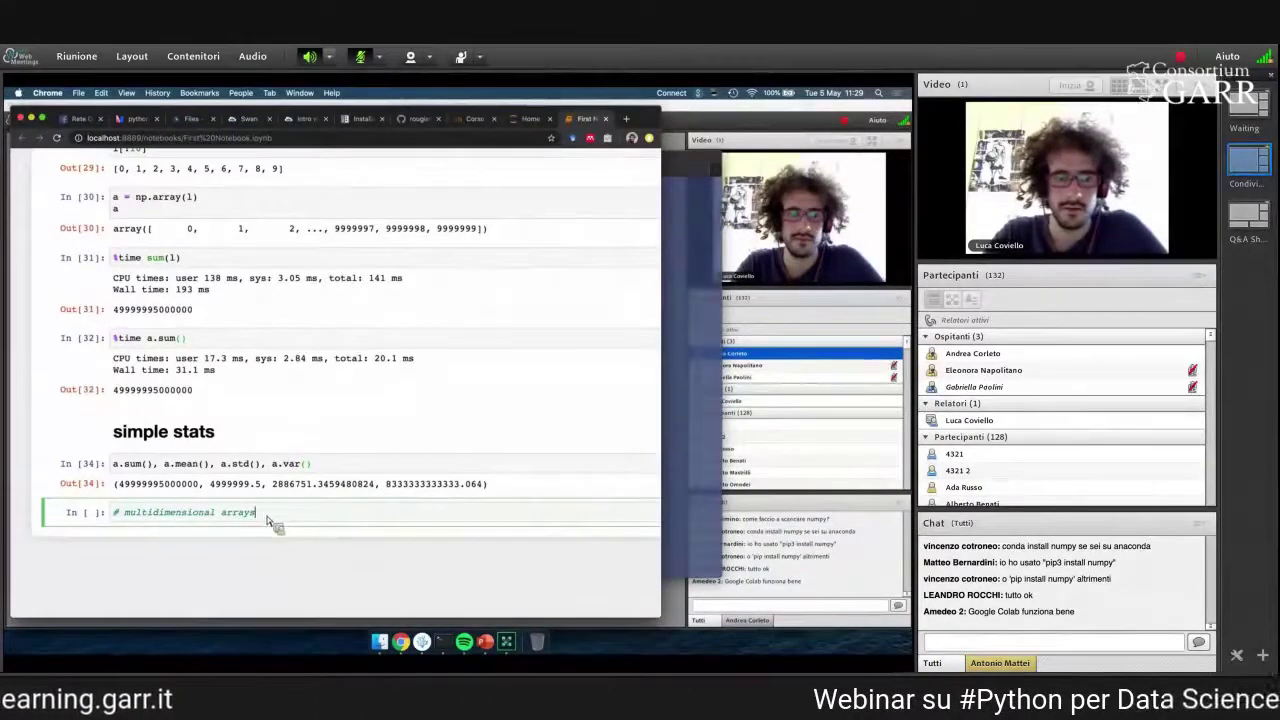
key("Escape")
key("m")
key("shift+Return")
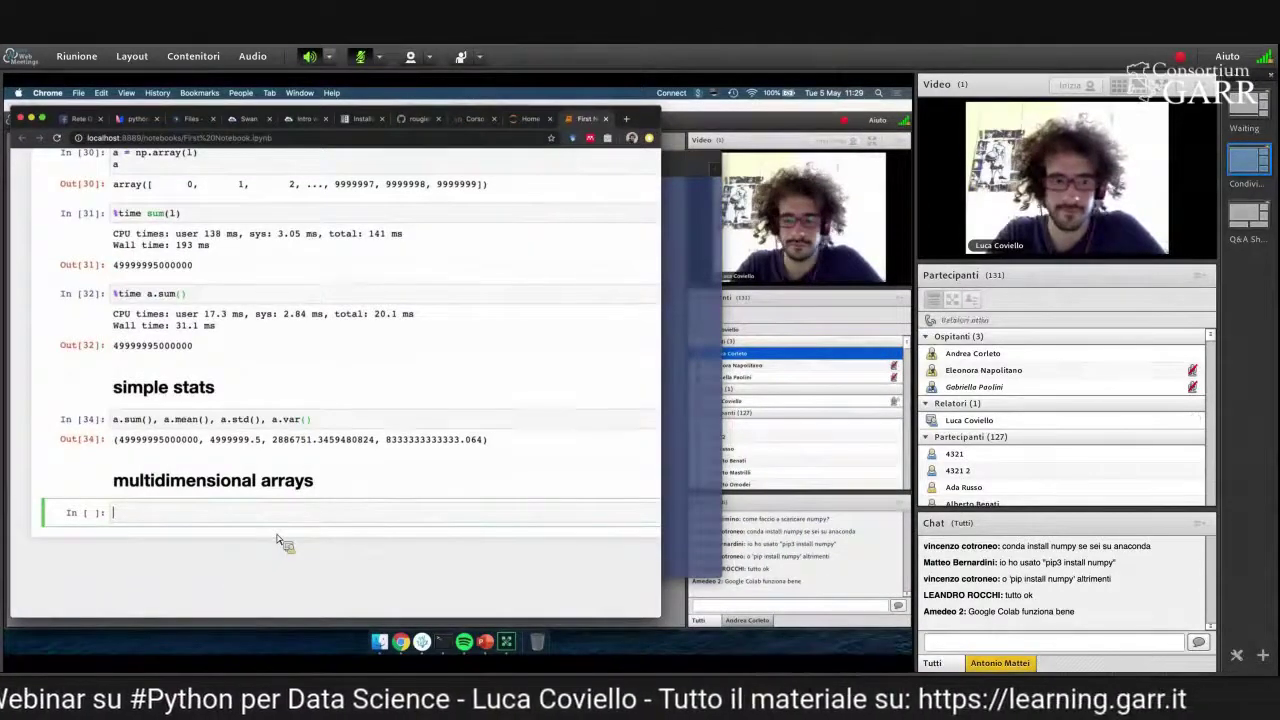
- Create a one-dimensional array with a = np.zeros(10) under the multidimensional arrays heading, output a and run the cell
type("a ")
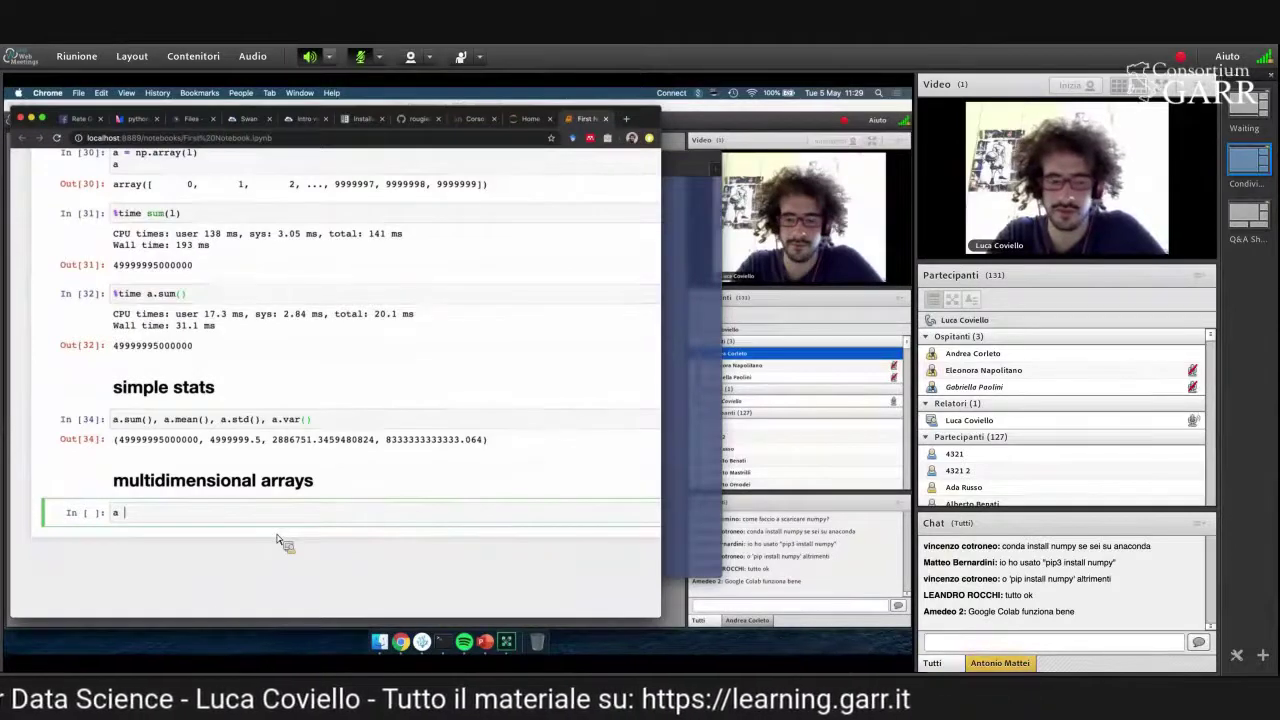
type("= np")
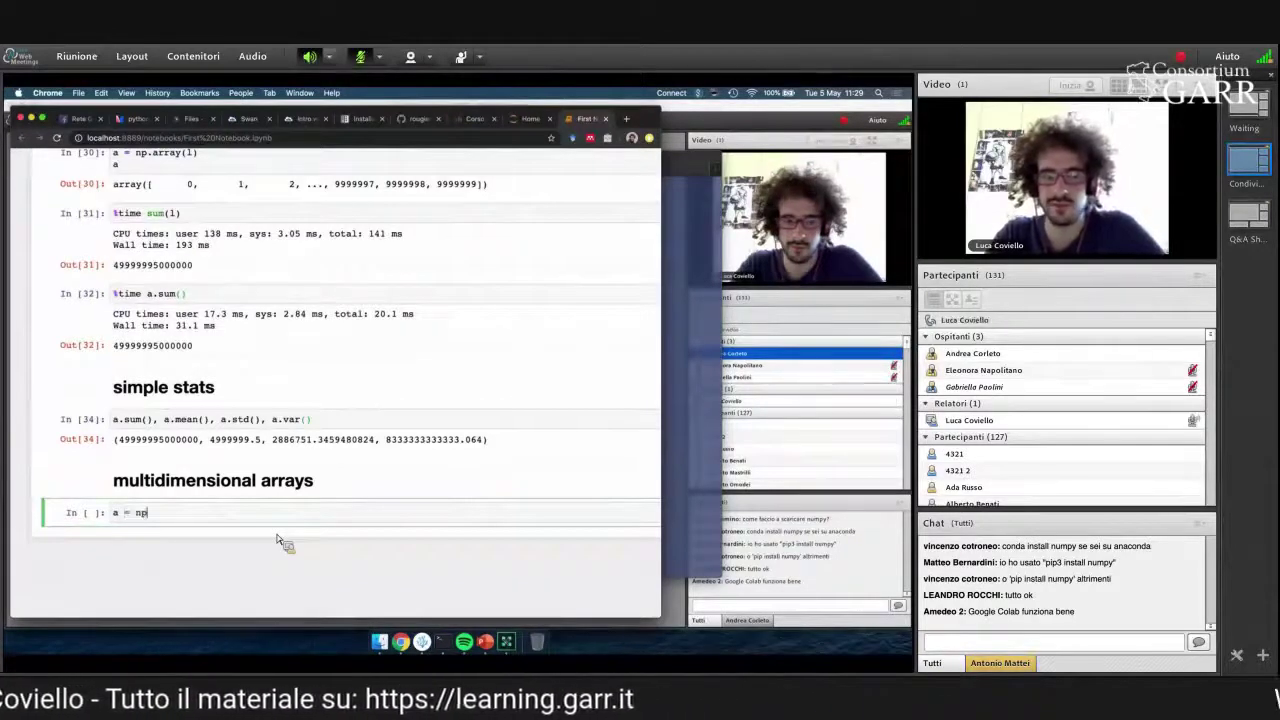
type(".")
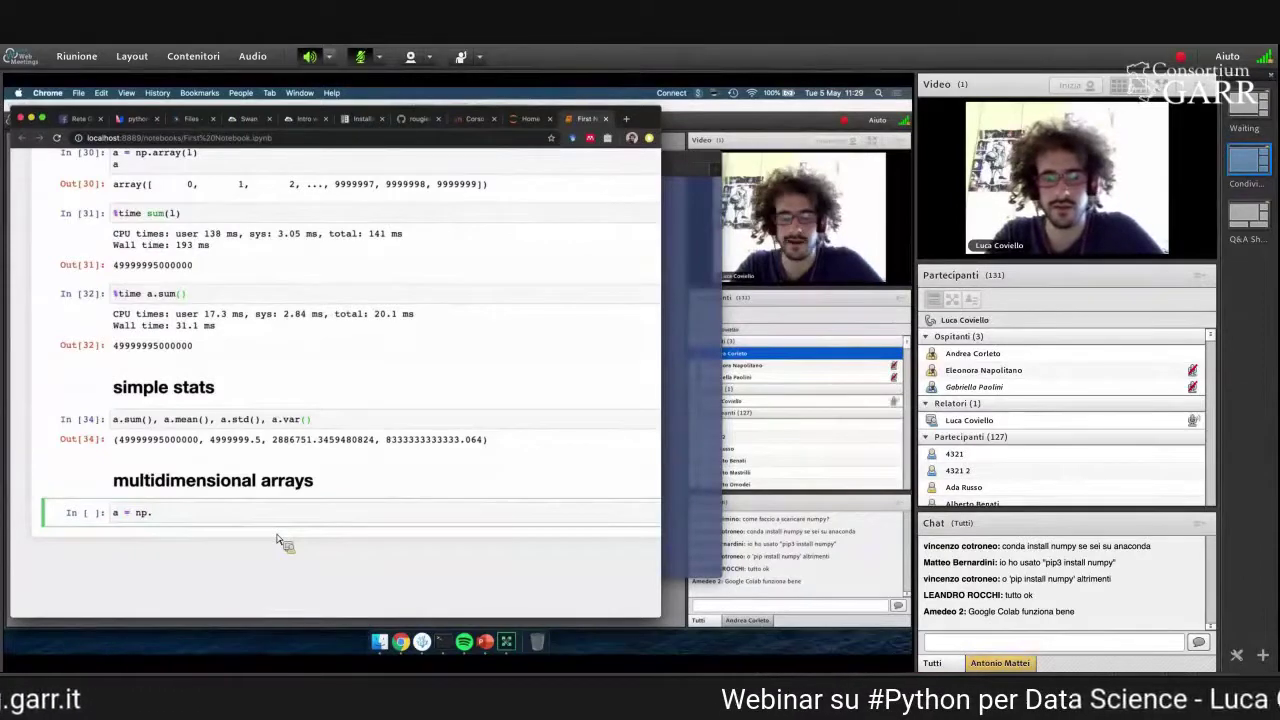
type("zeros()")
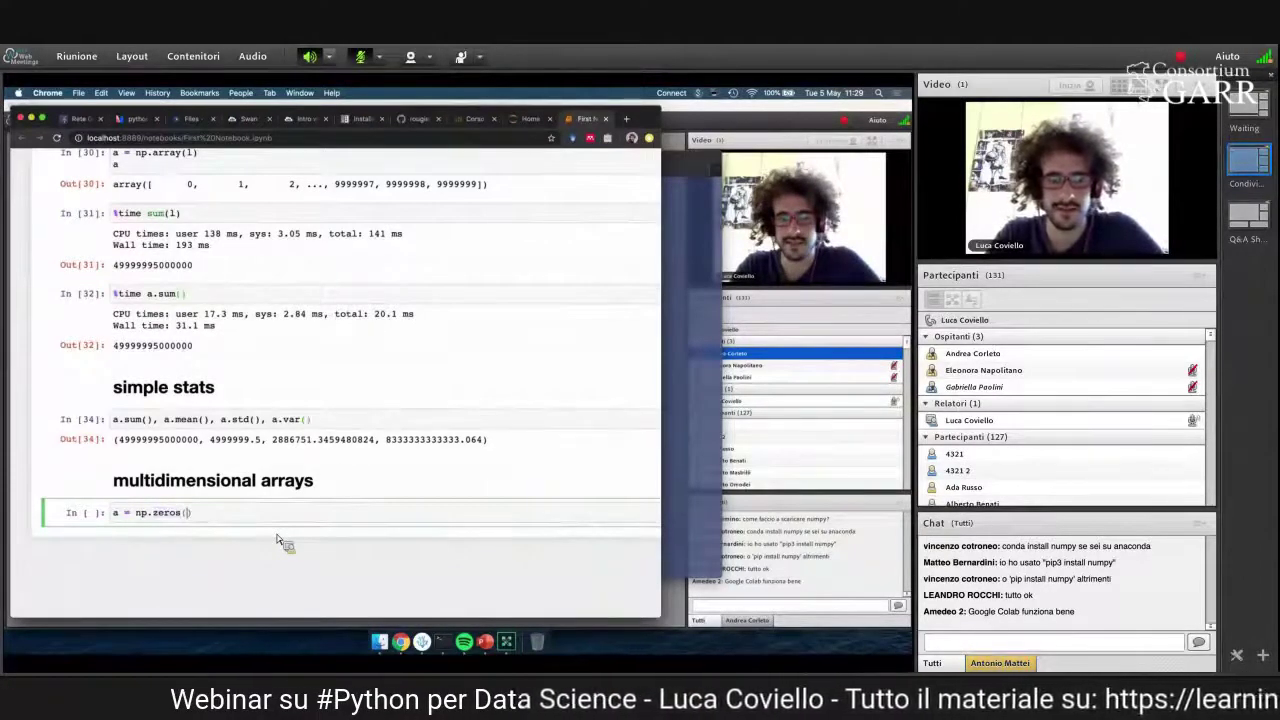
type("10")
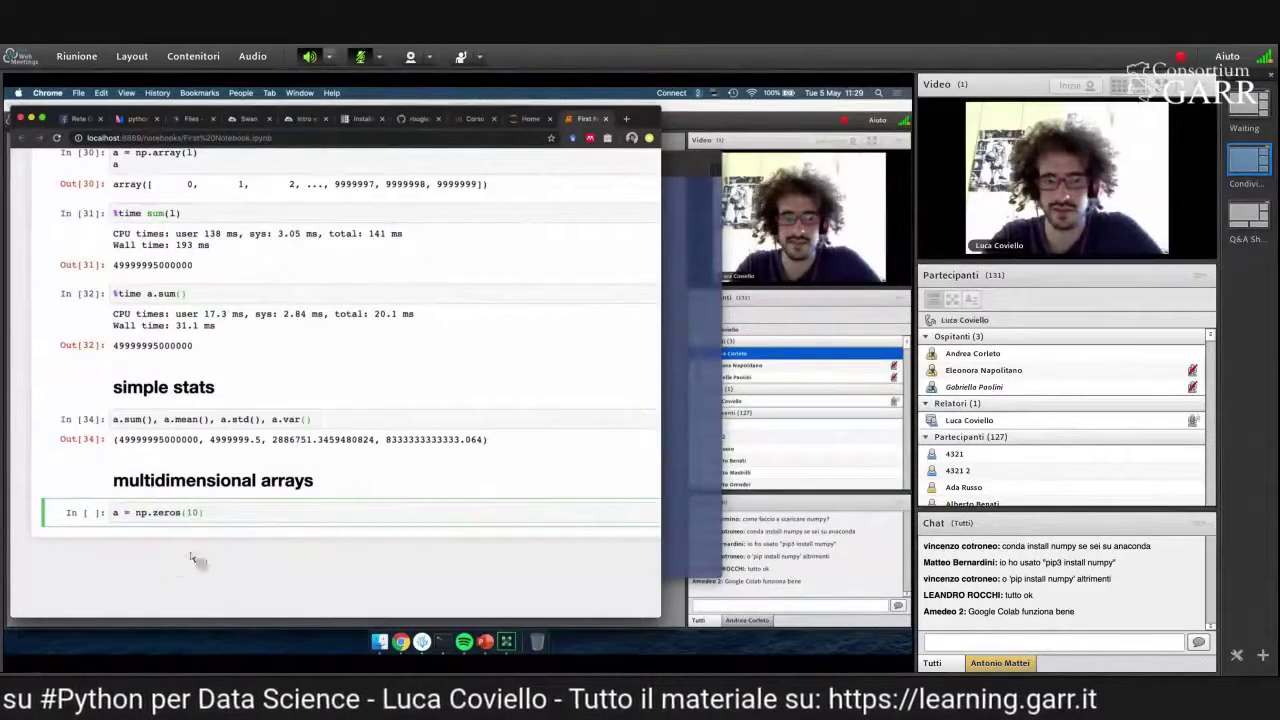
key("Return")
type("a")
key("shift+Return")
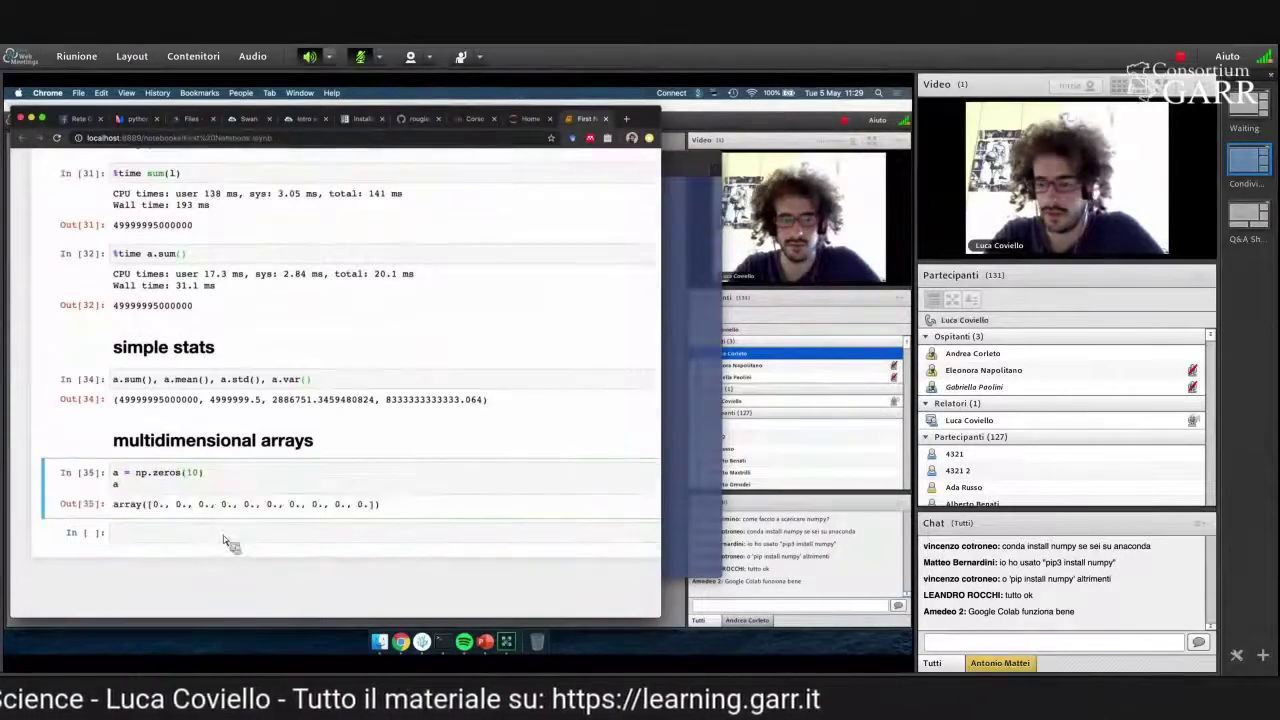
- Change the last line of the np.zeros(10) cell to a.shape, a, rerun it and highlight a.shape
left_click(223, 538)
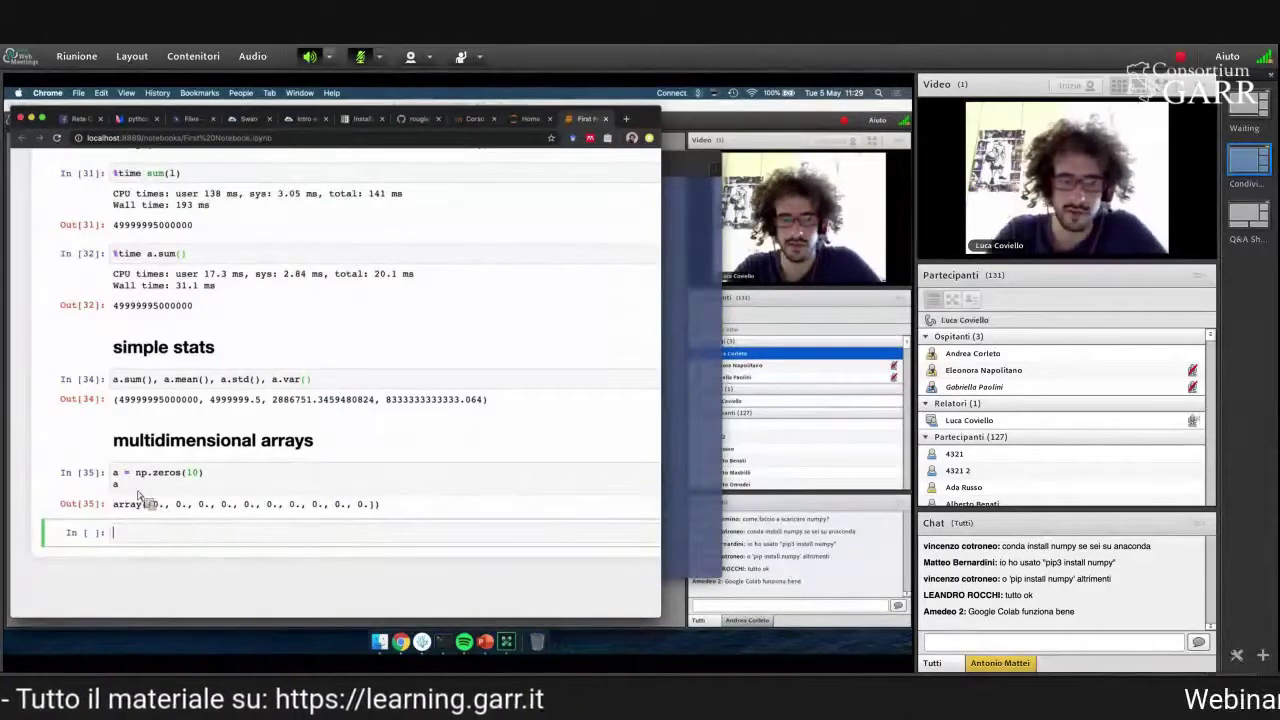
key("Up")
type(",")
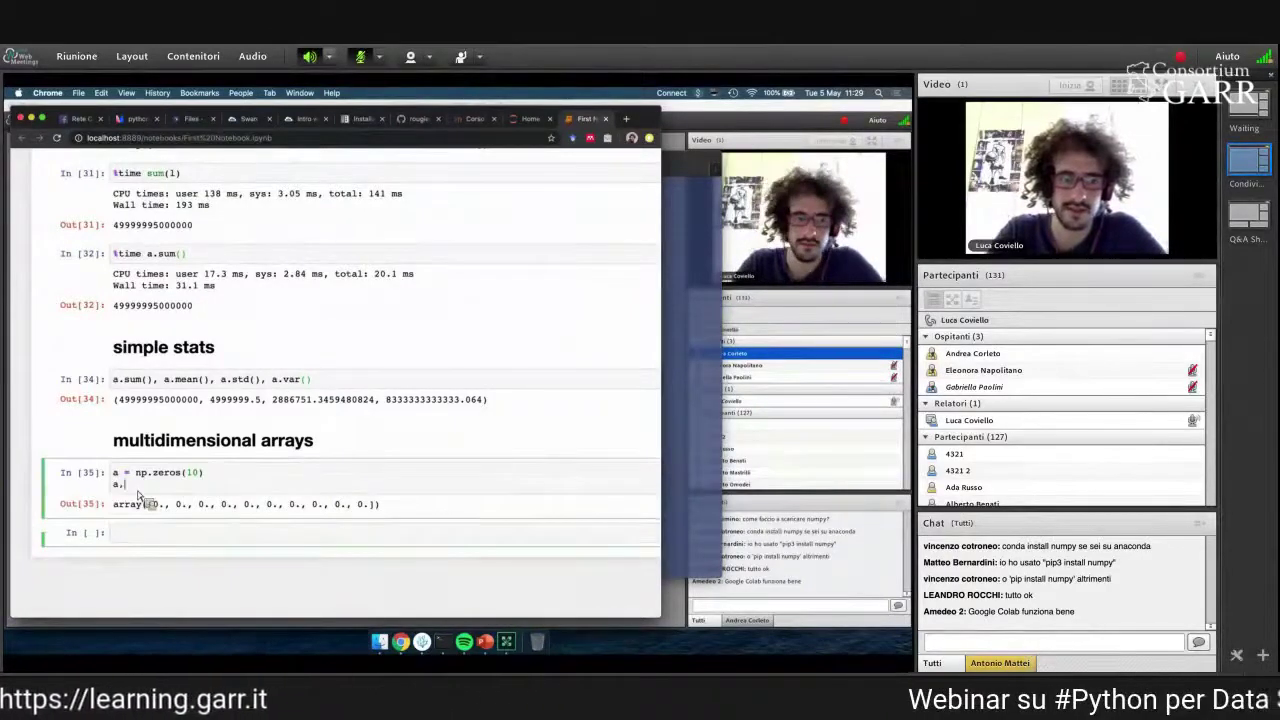
key("BackSpace")
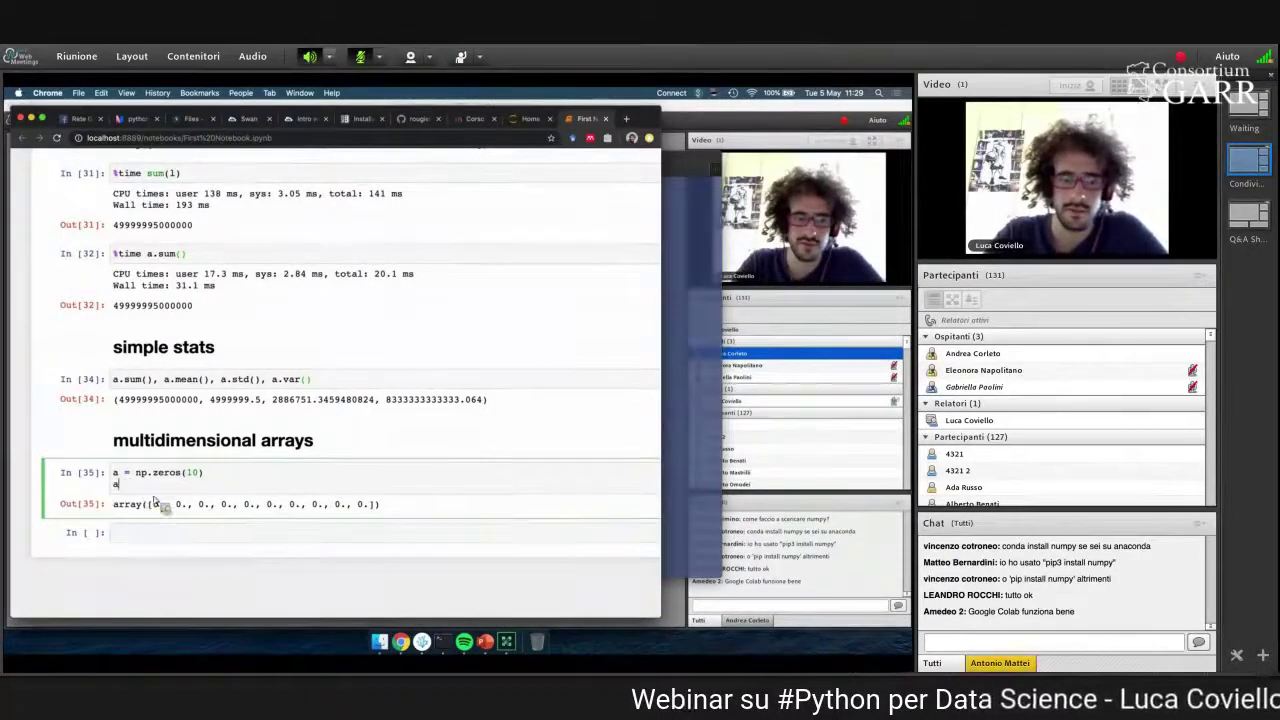
type(".shape, a")
key("shift+Return")
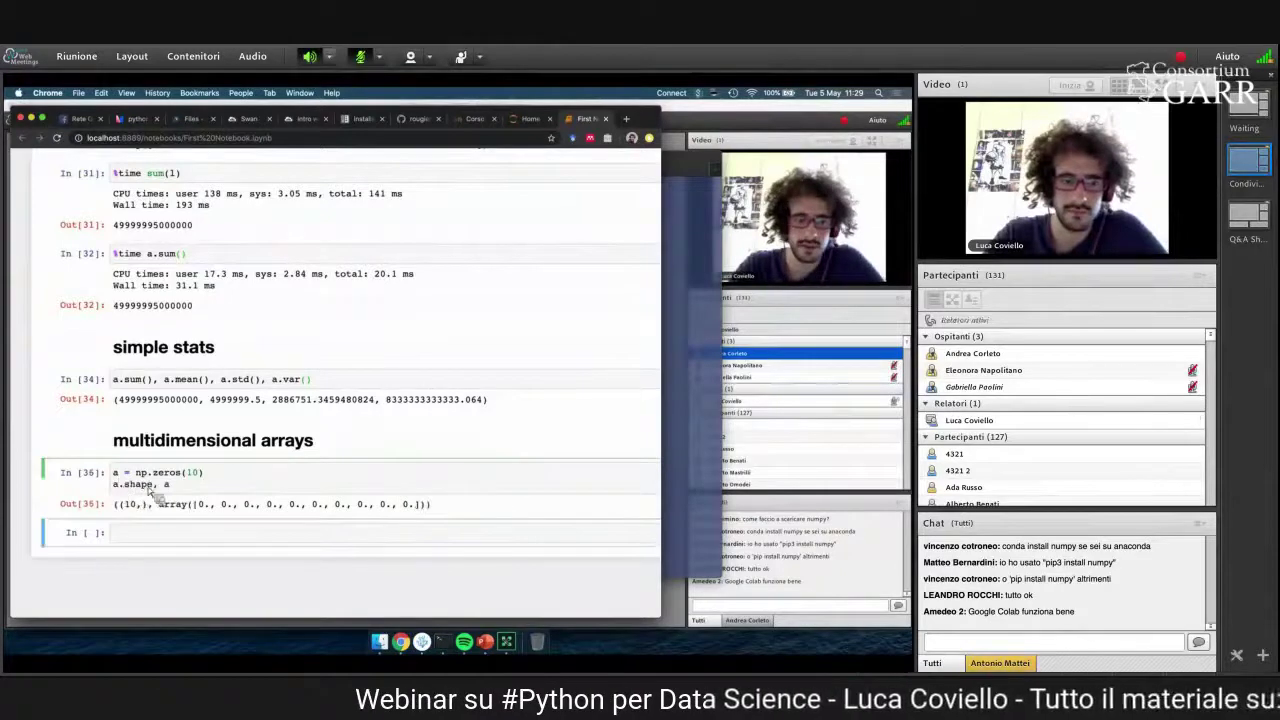
left_click(135, 485)
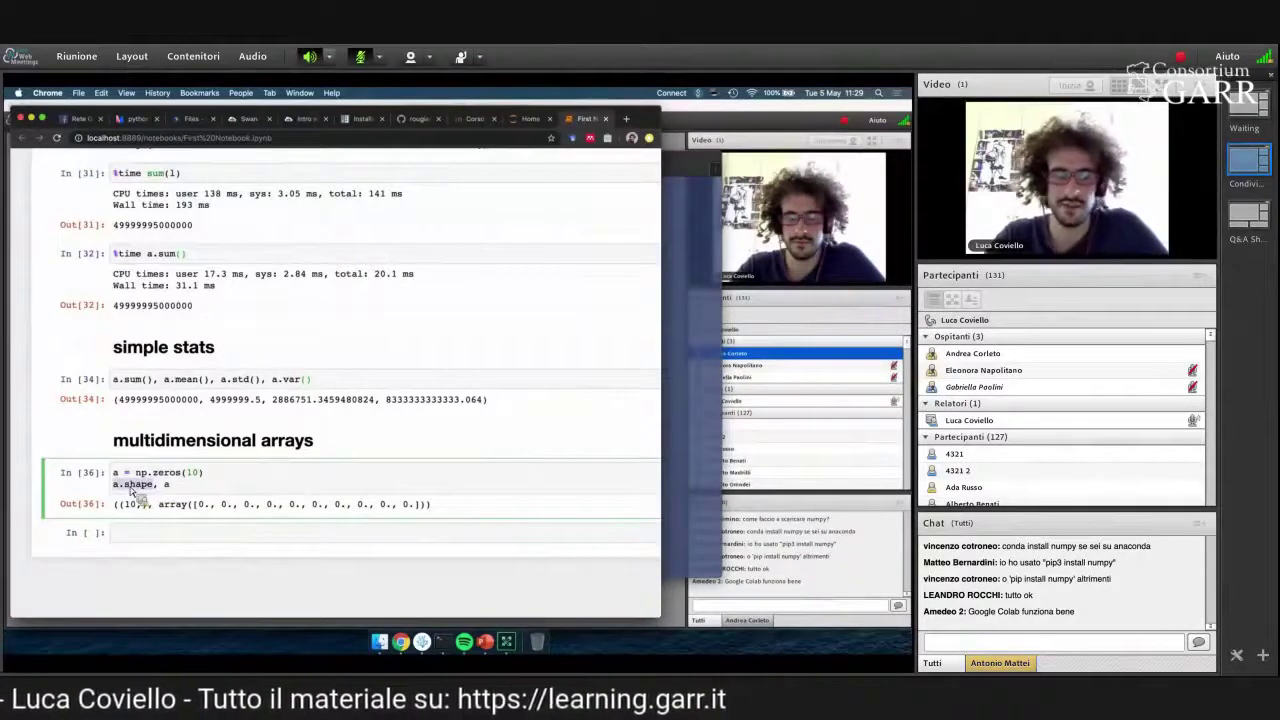
- Reduce the last line of the np.zeros(10) cell to a.shape, rerun it and highlight the output
scroll(133, 491, "down", 1)
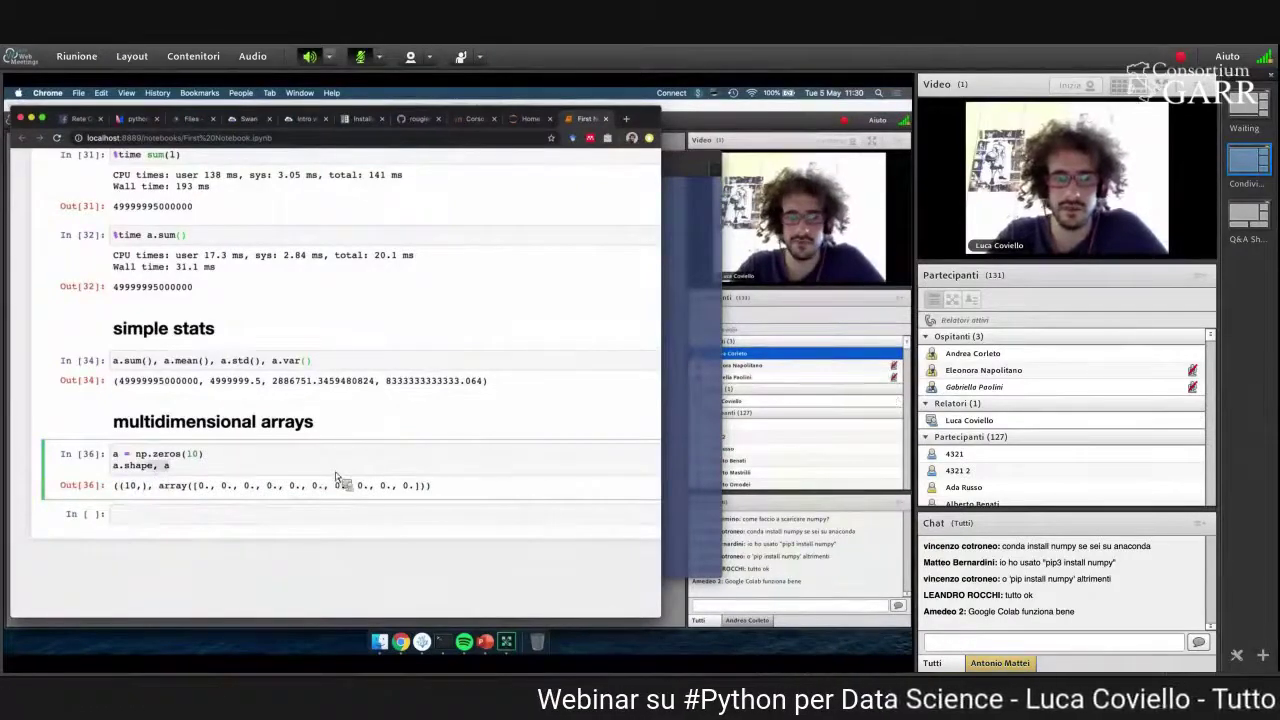
key("BackSpace")
key("BackSpace")
key("BackSpace")
key("shift+Return")
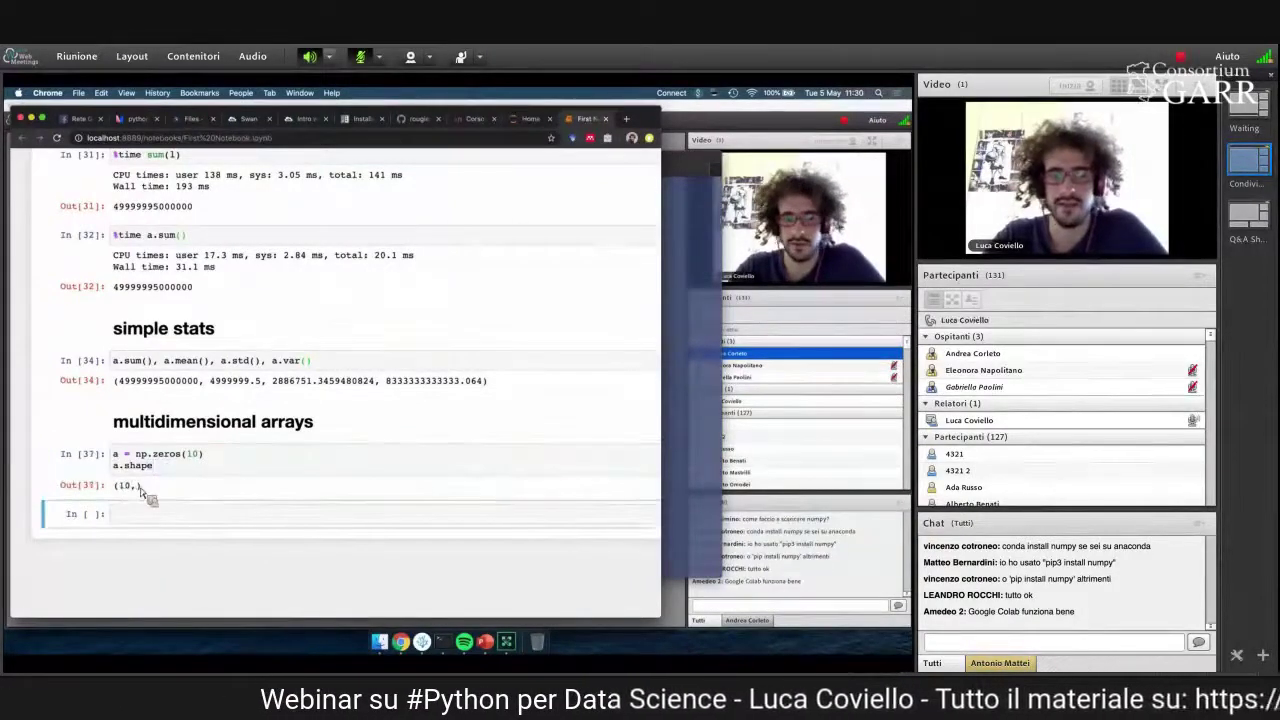
left_click(128, 495)
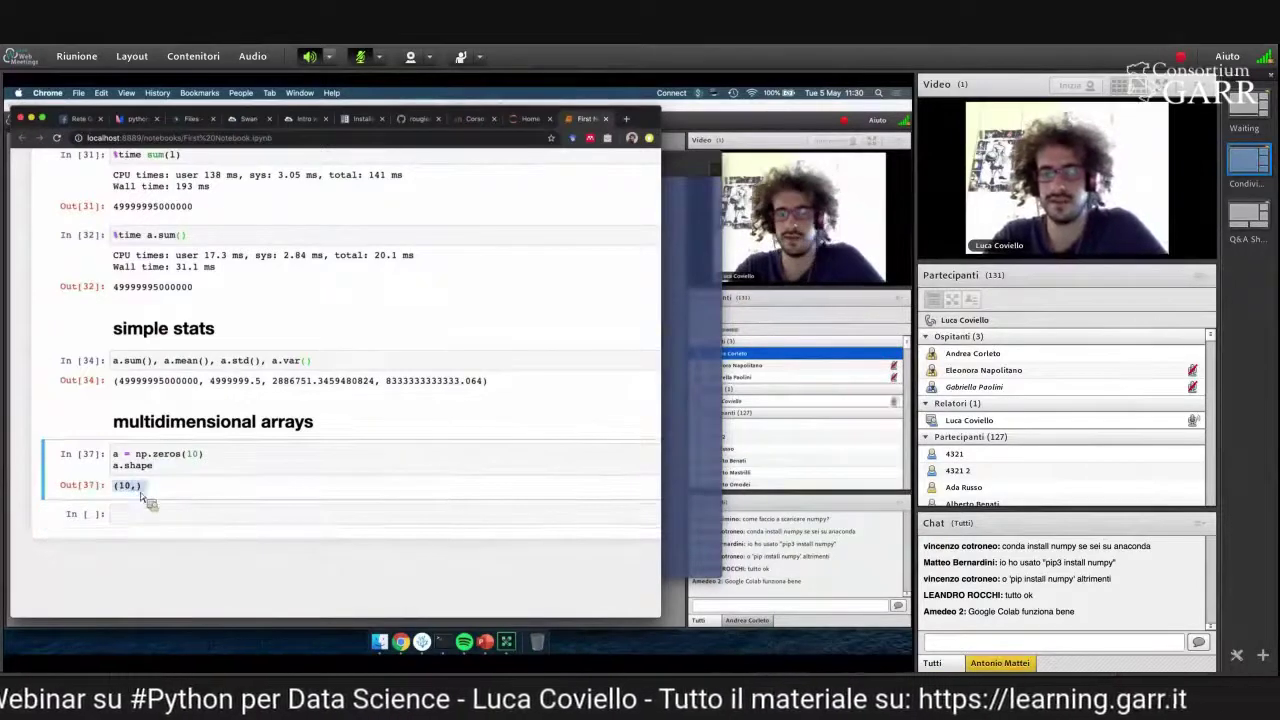
- Try to create a two-dimensional array by running a = np.zeros(1, 10) in the next empty cell
left_click(295, 515)
type("a = np.")
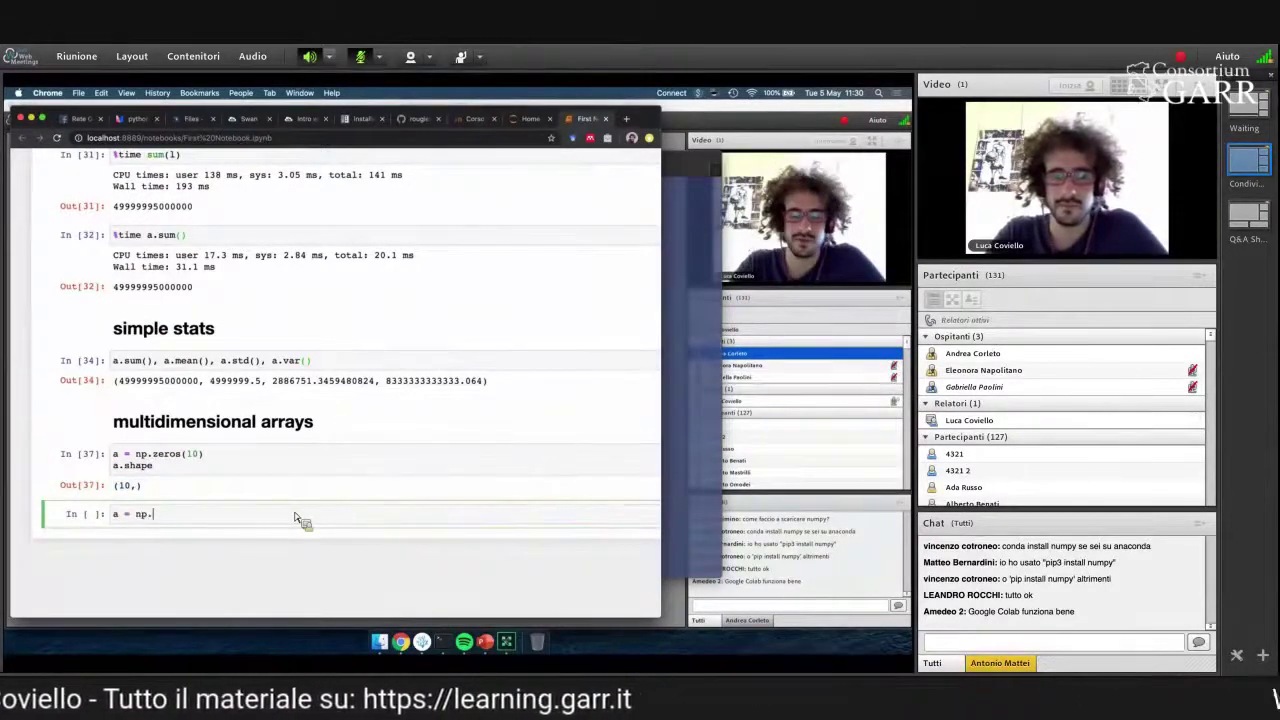
type("zeros(10,")
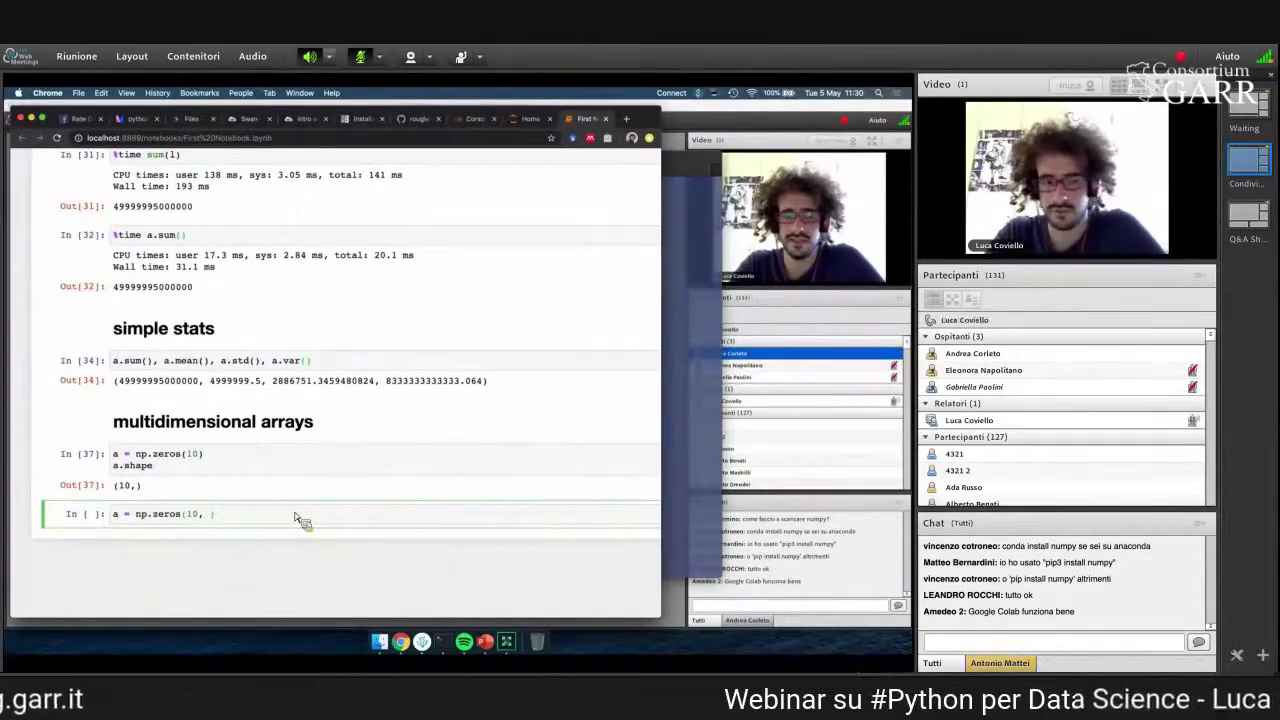
key("BackSpace")
key("BackSpace")
key("BackSpace")
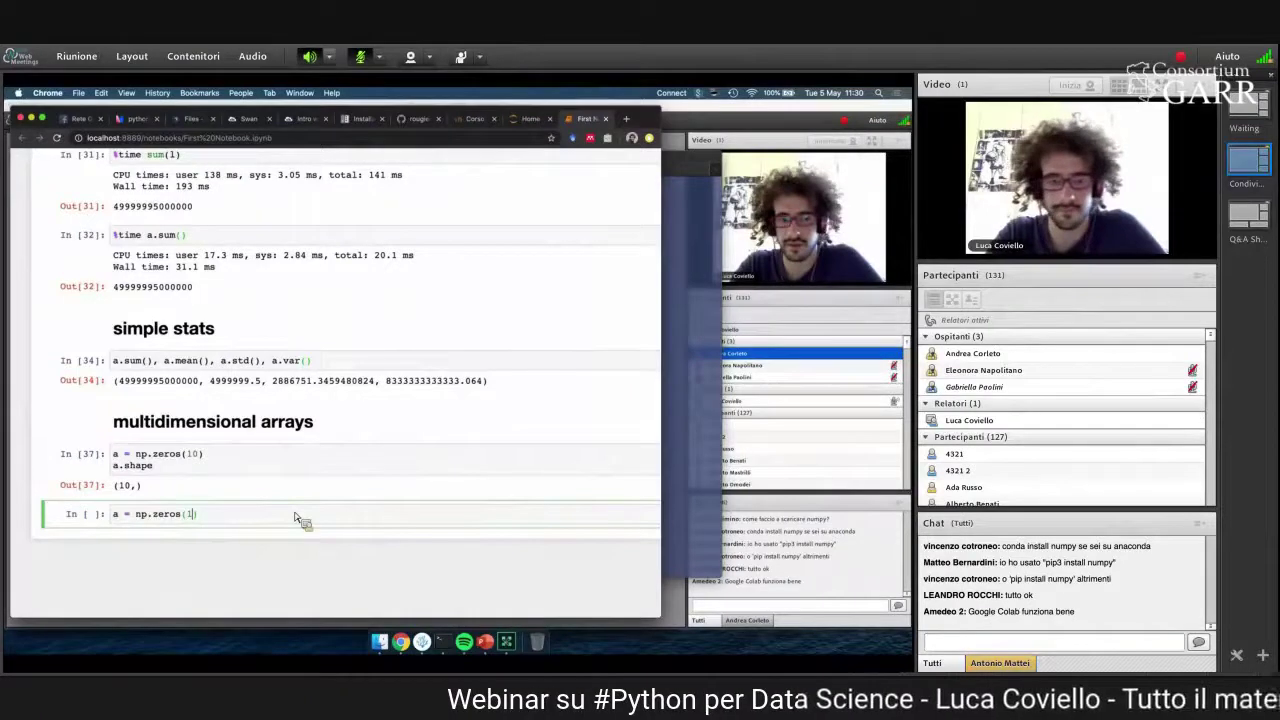
type("10")
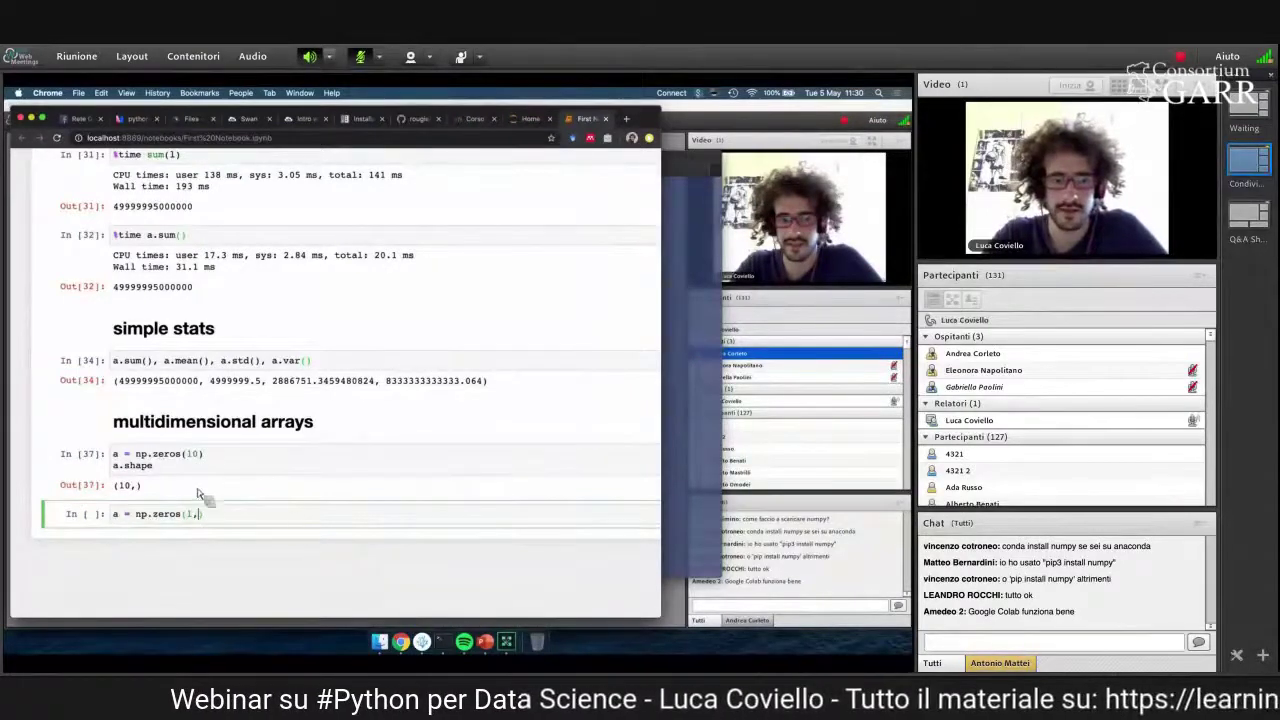
scroll(368, 487, "down", 1)
key("shift+Return")
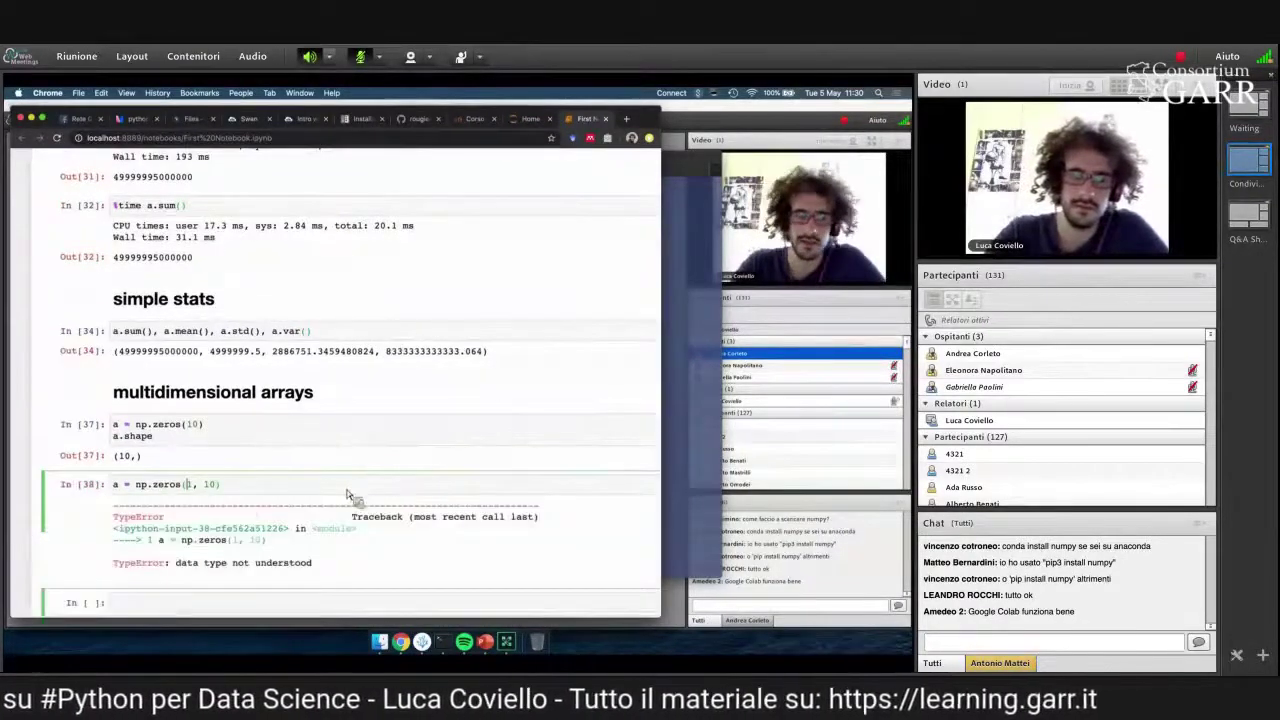
- Correct the failing cell to a = np.zeros((1, 10)), output a on a second line and run it
left_click(184, 485)
type("(")
left_click(229, 485)
type(")")
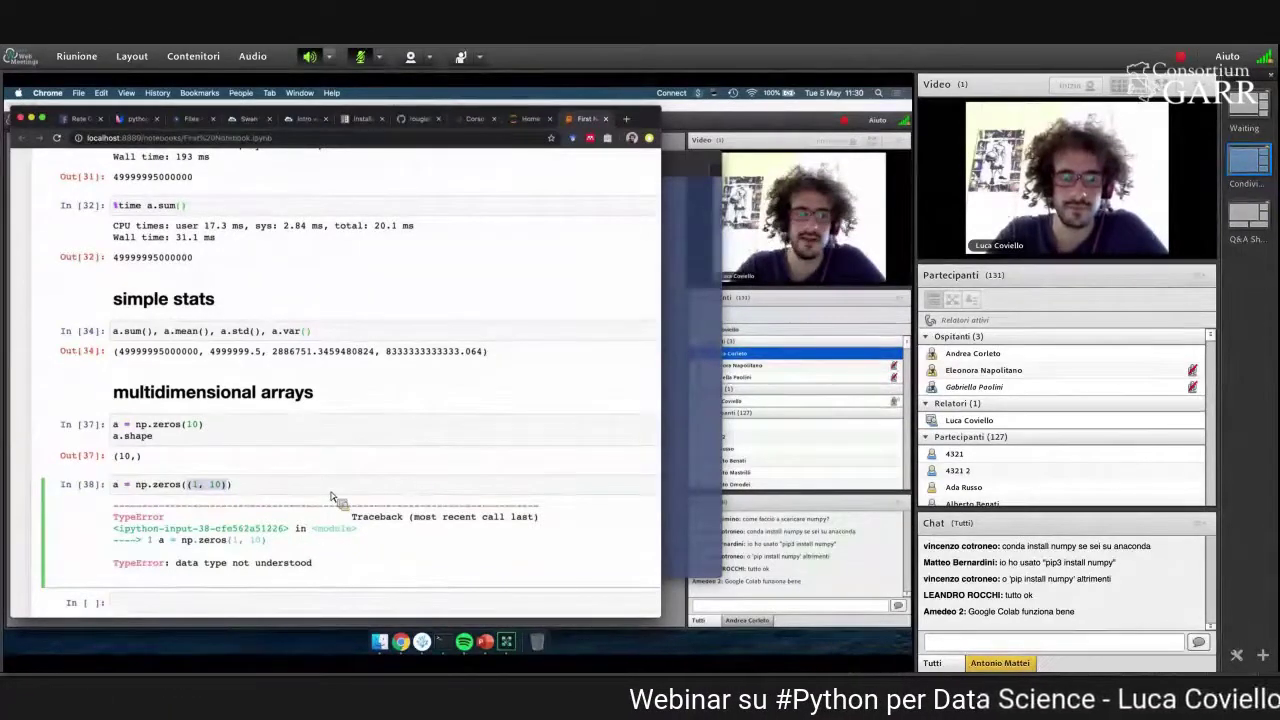
key("Return")
key("ctrl+Return")
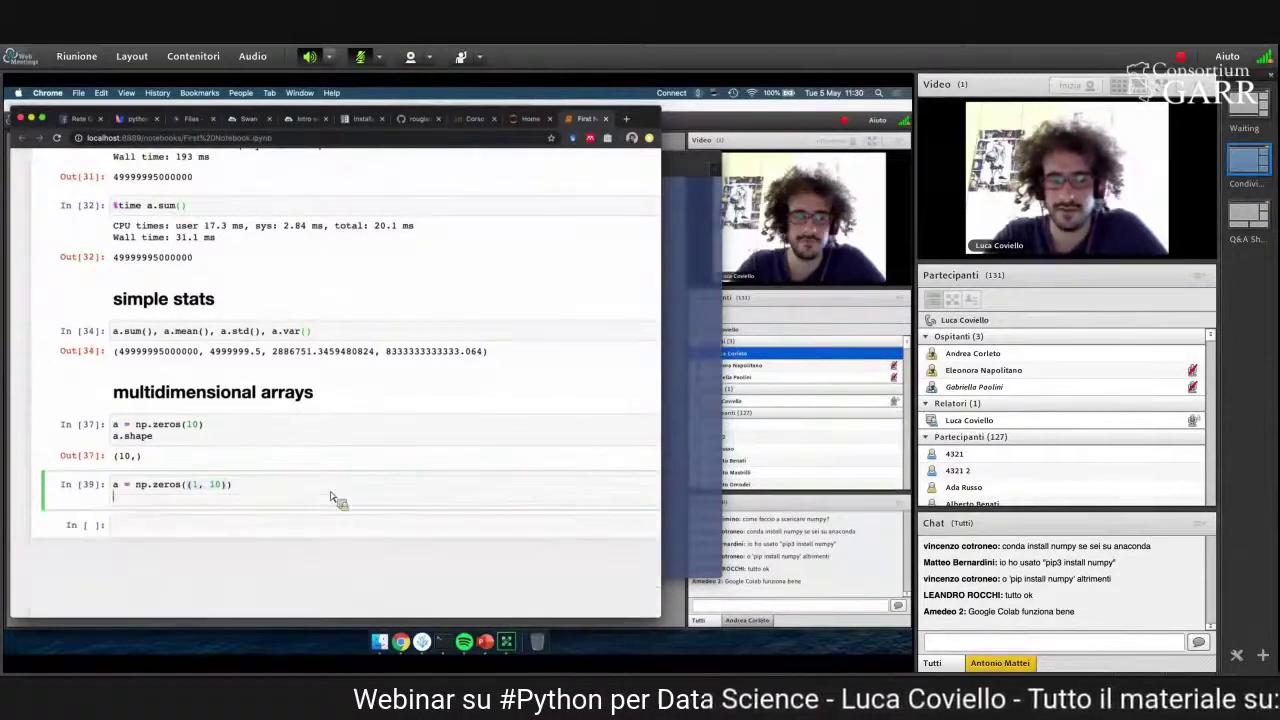
type("a")
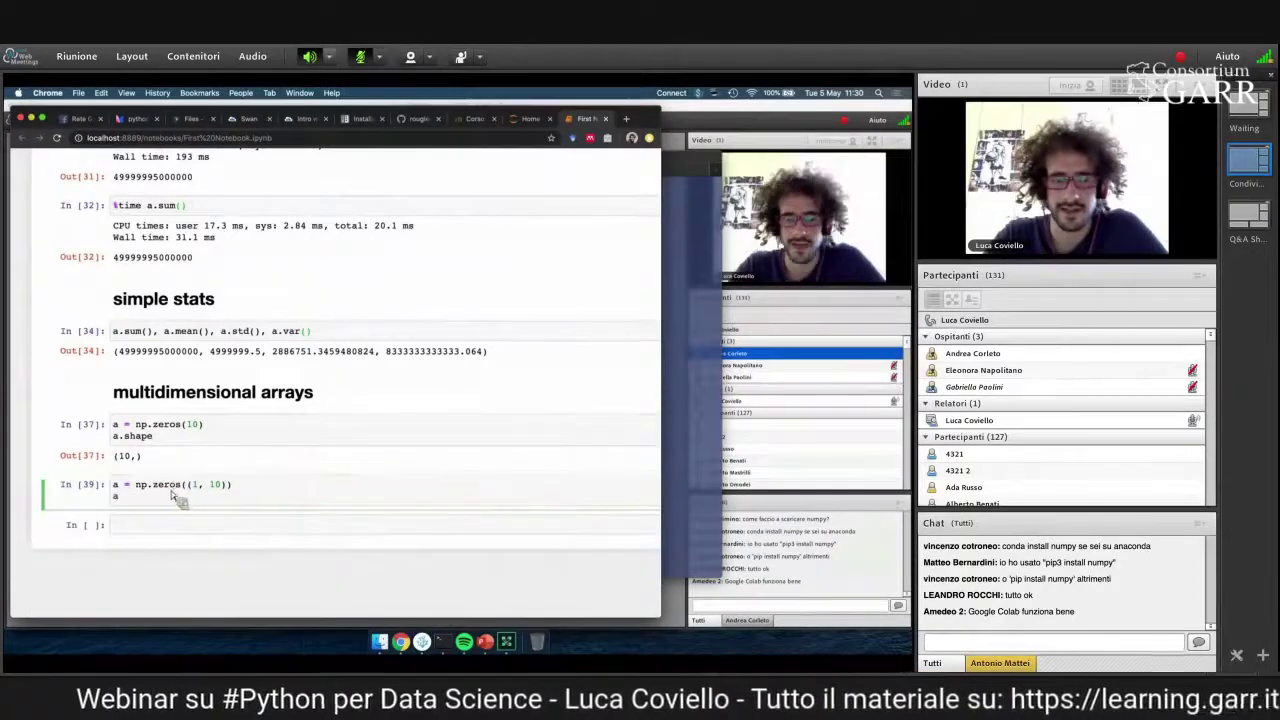
key("ctrl+Return")
- Change the last line of the np.zeros(10) cell to a.shape, a and rerun it
left_click(190, 436)
type(", a")
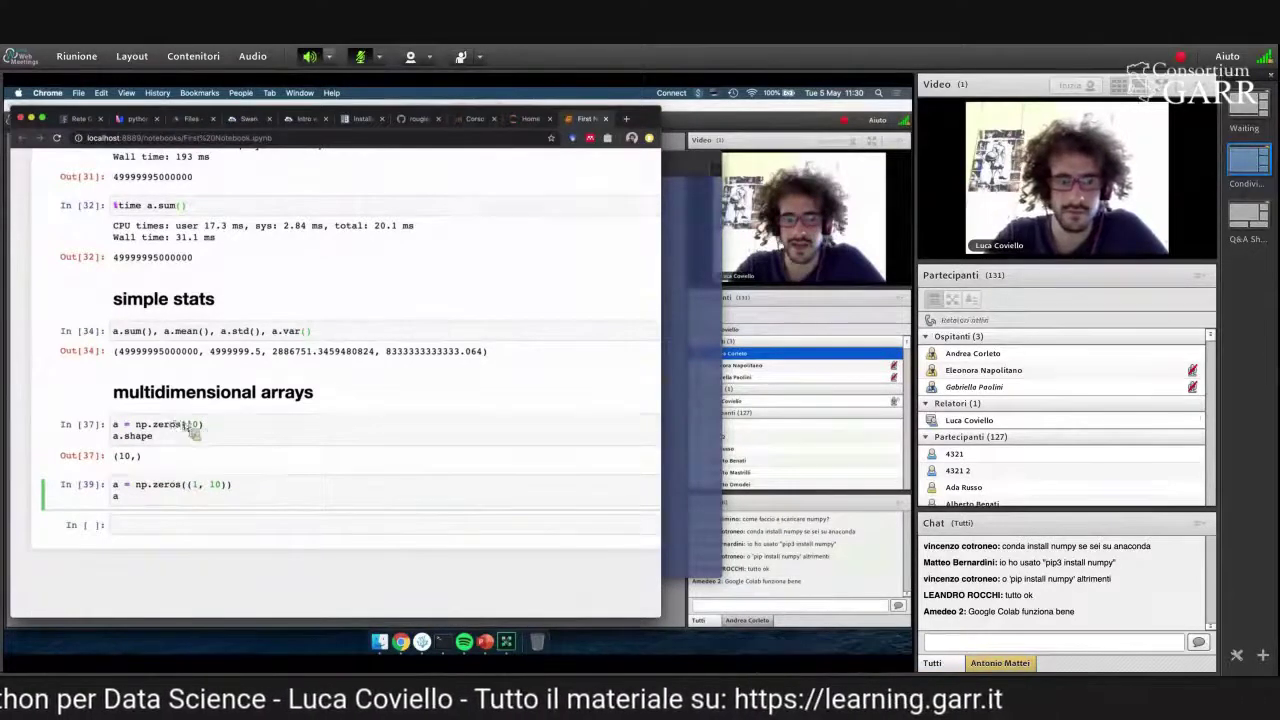
key("shift+Return")
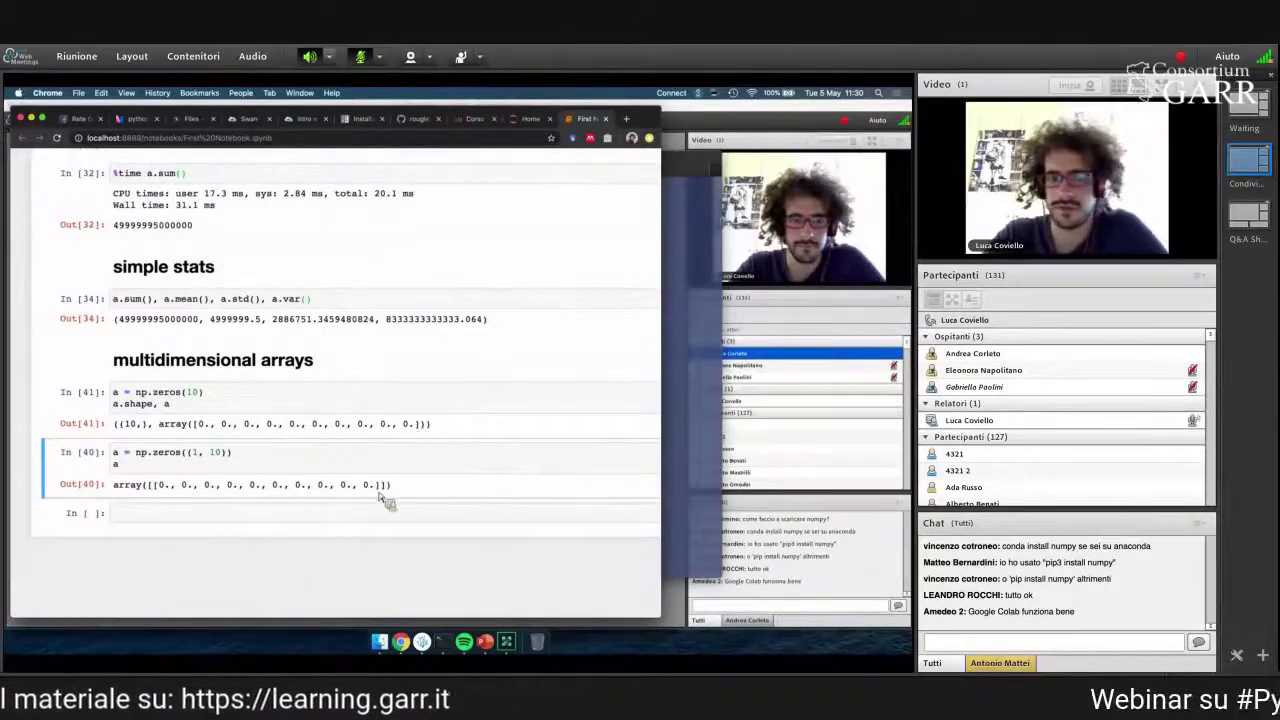
key("Up")
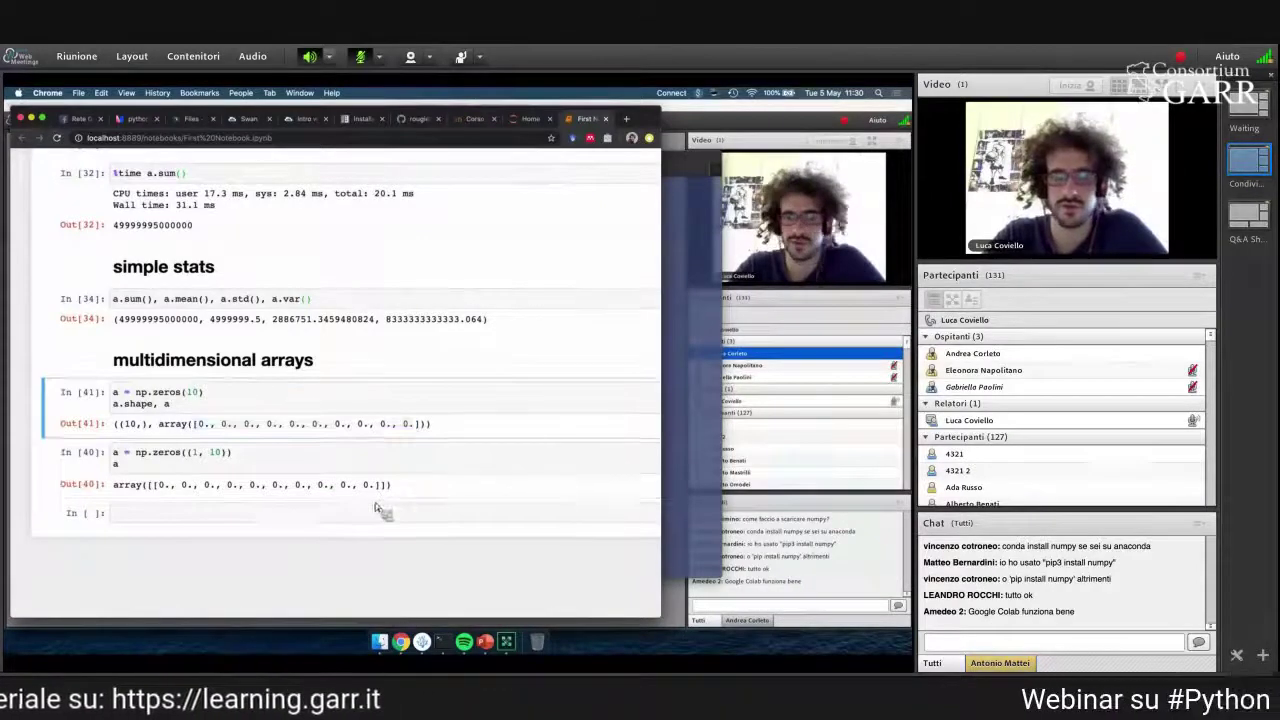
- Change the last line of the np.zeros((1, 10)) cell to a.shape, a and rerun it
left_click(313, 472)
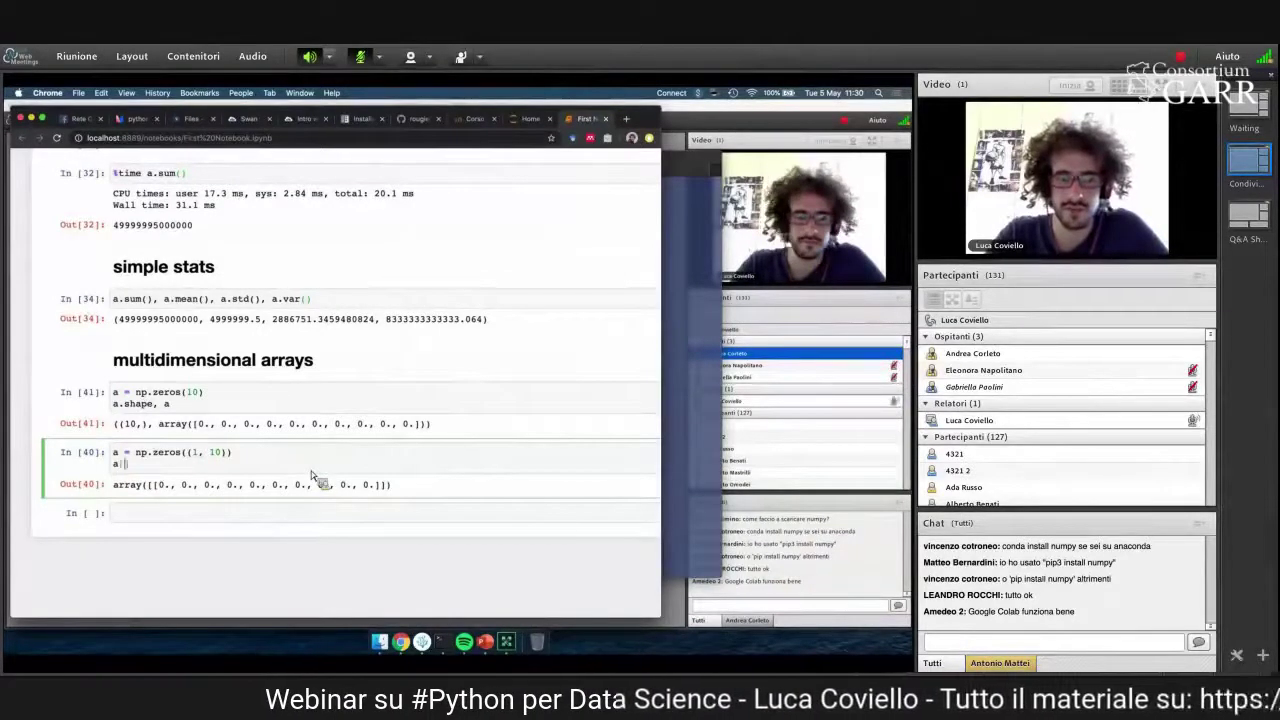
type(".shape")
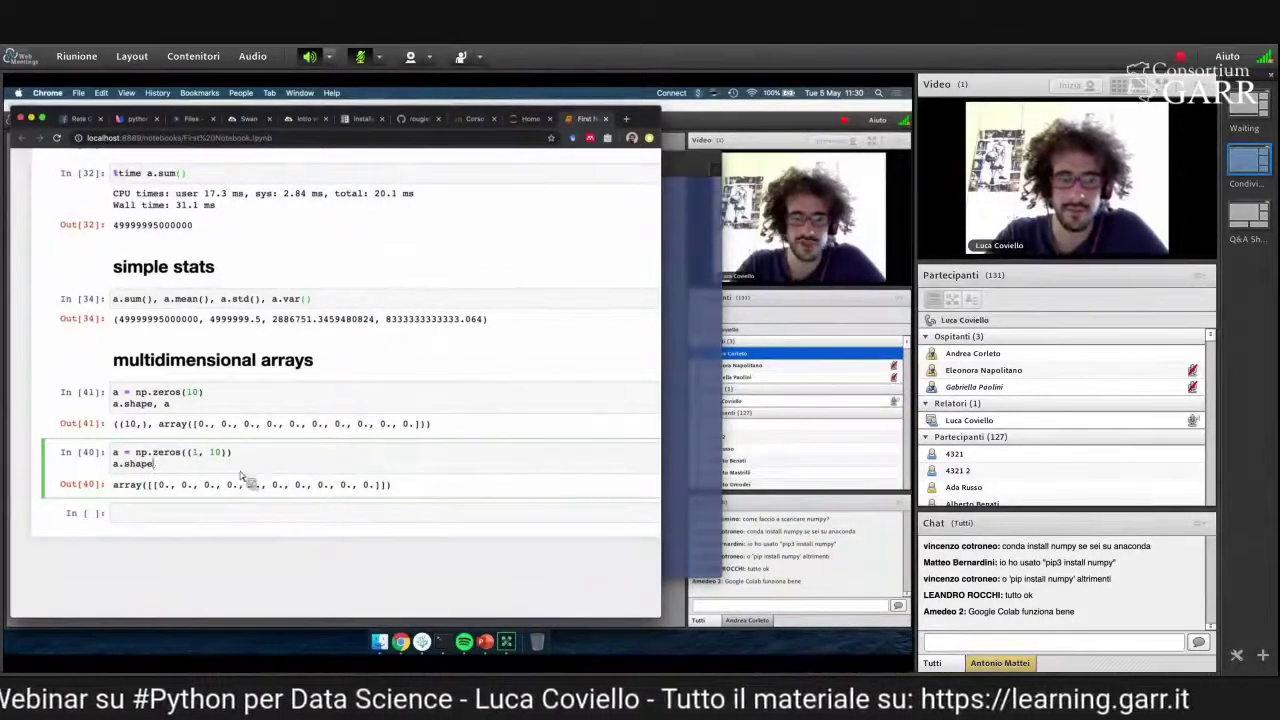
type(", a")
key("ctrl+Return")
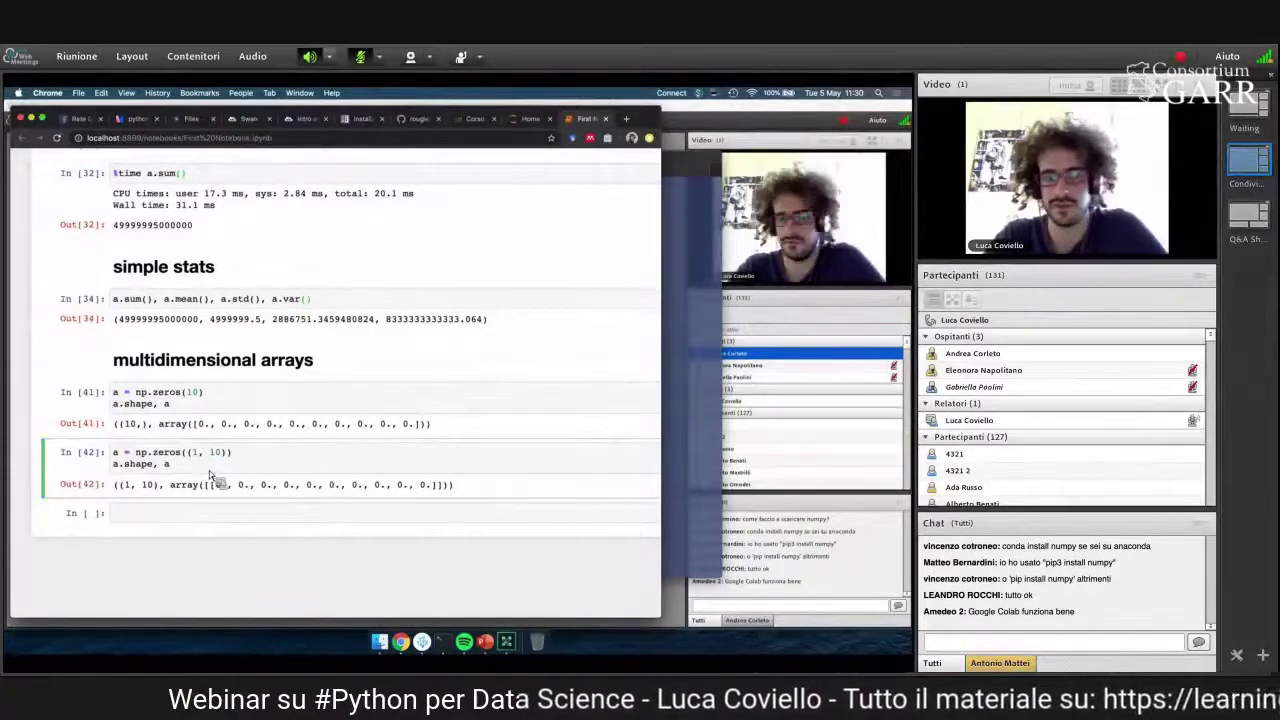
- Copy the np.zeros((1, 10)) code into the next empty cell and change the shape to (10, 1)
left_click(210, 473)
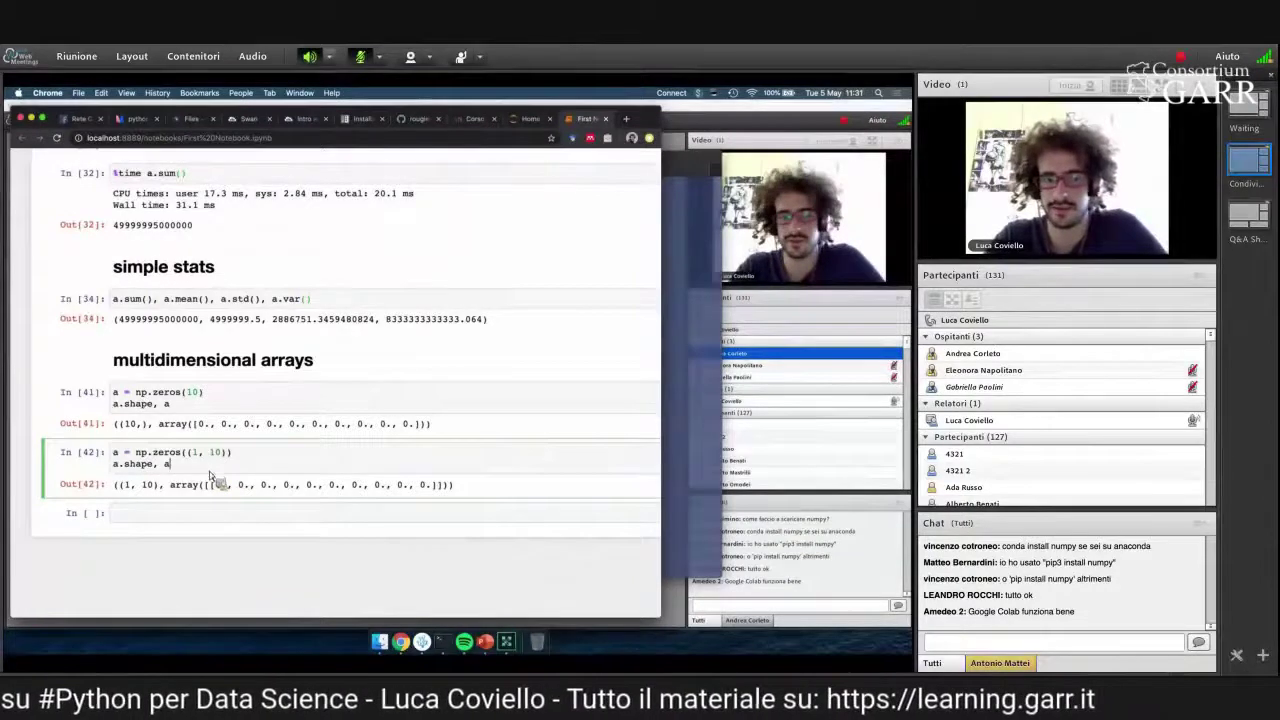
key("shift+Up")
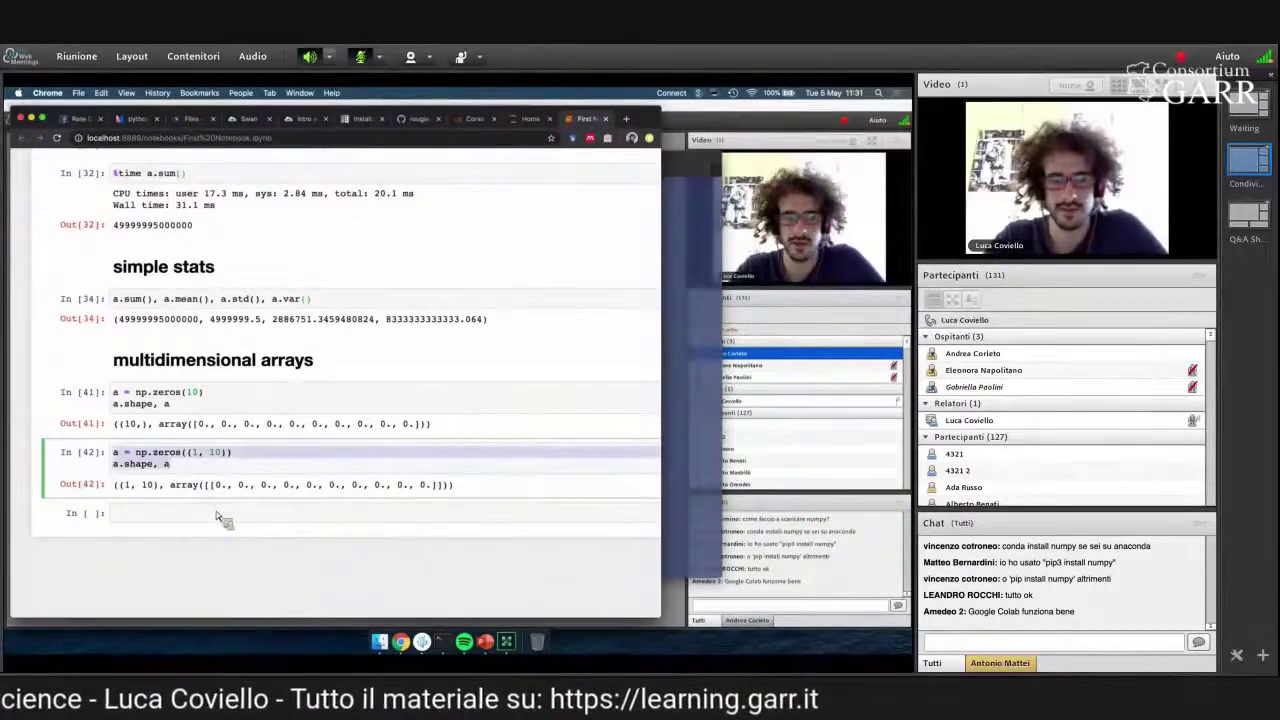
left_click(216, 515)
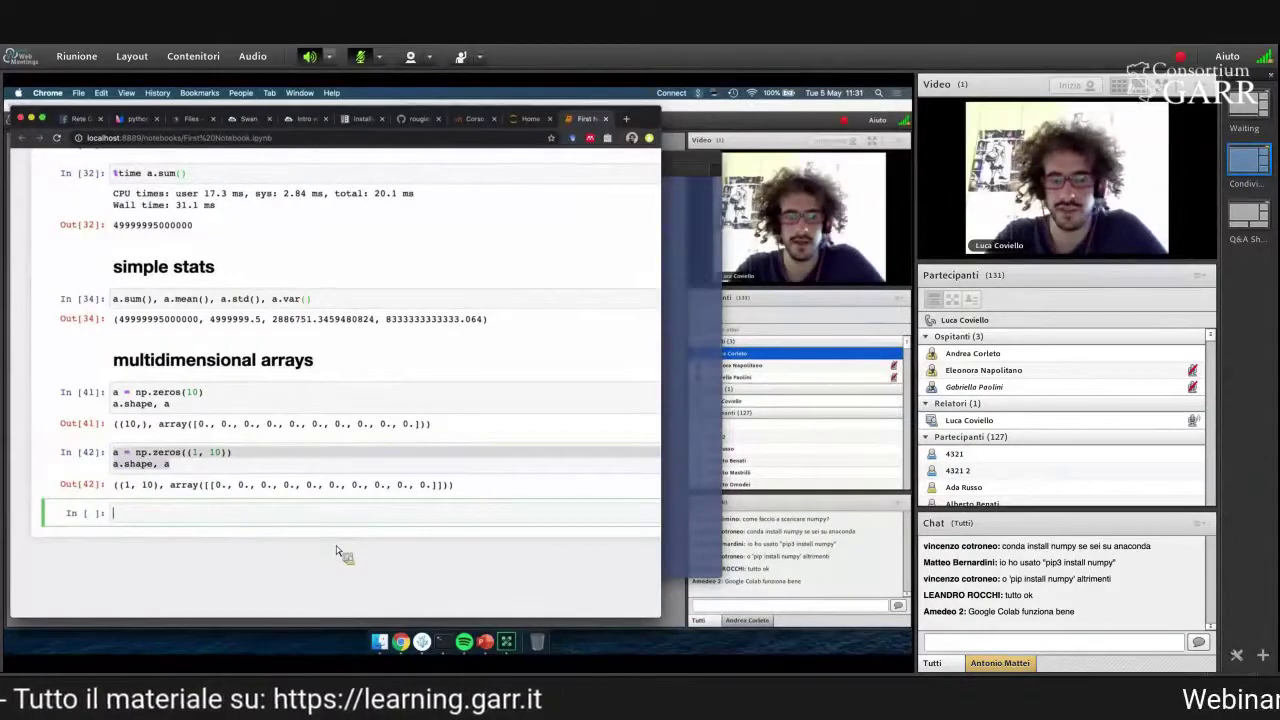
type("a = np.zeros((10)) a.shape, a")
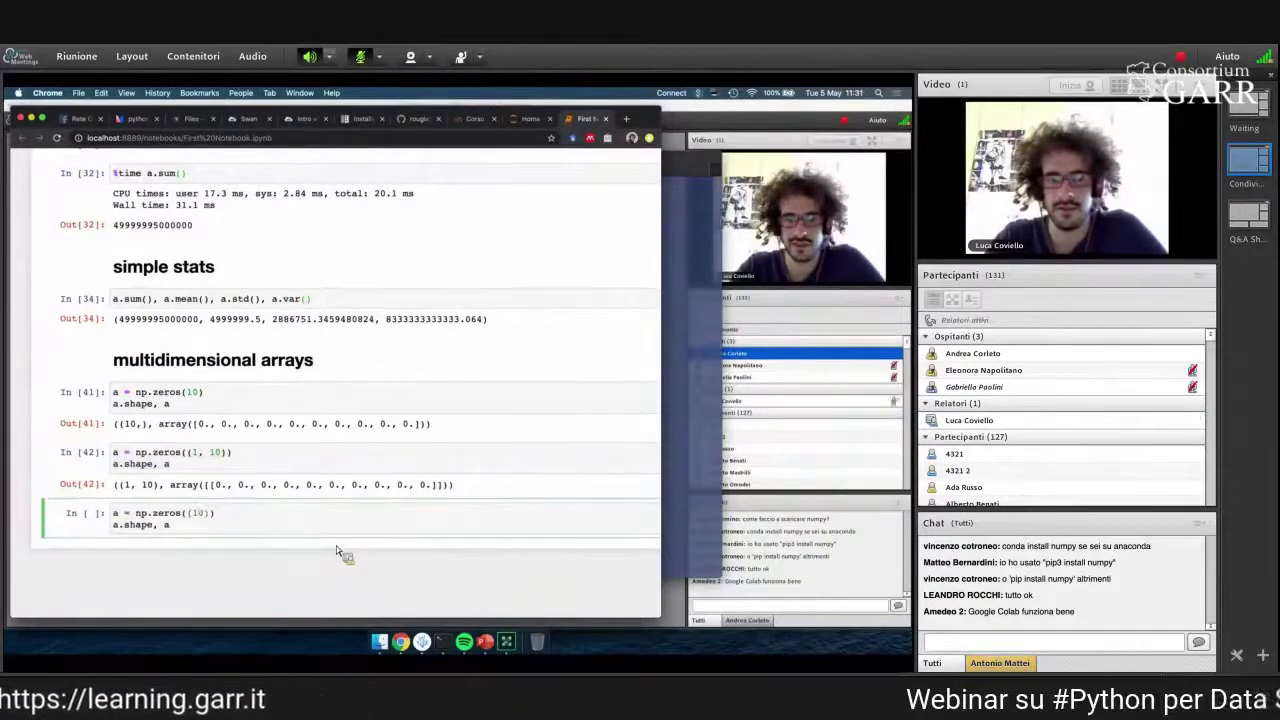
type(", 1")
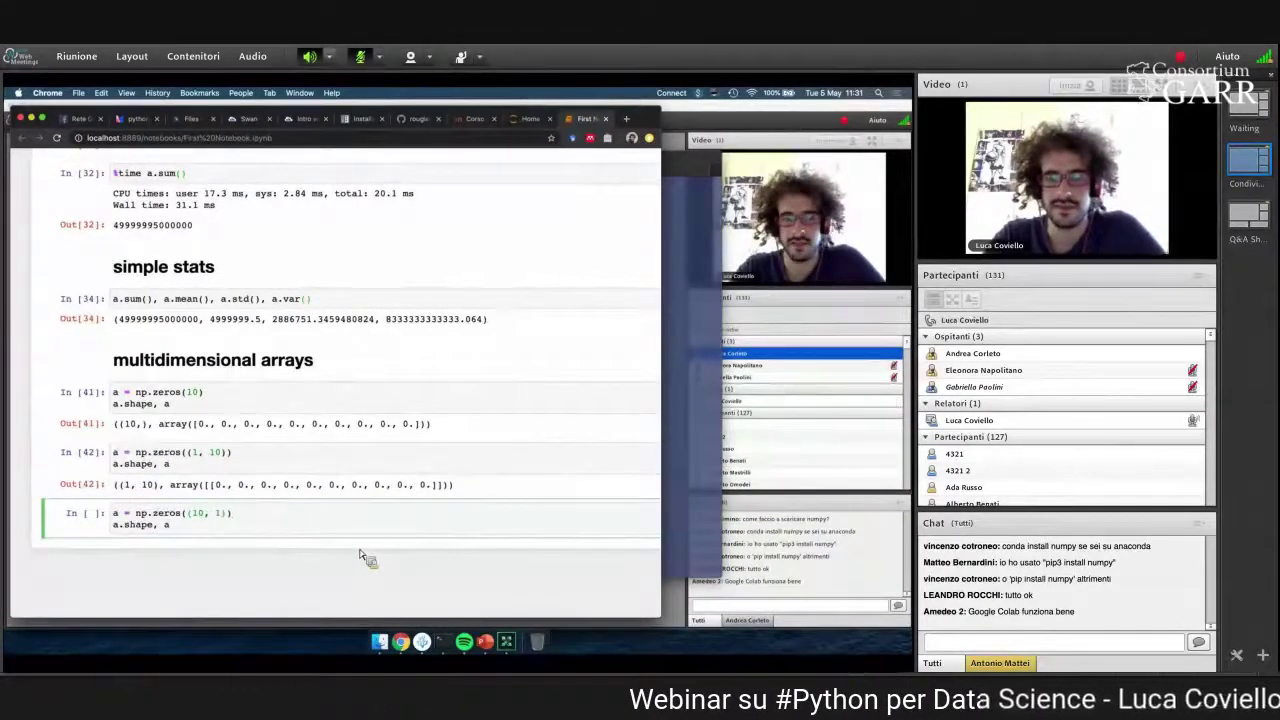
scroll(362, 556, "down", 1)
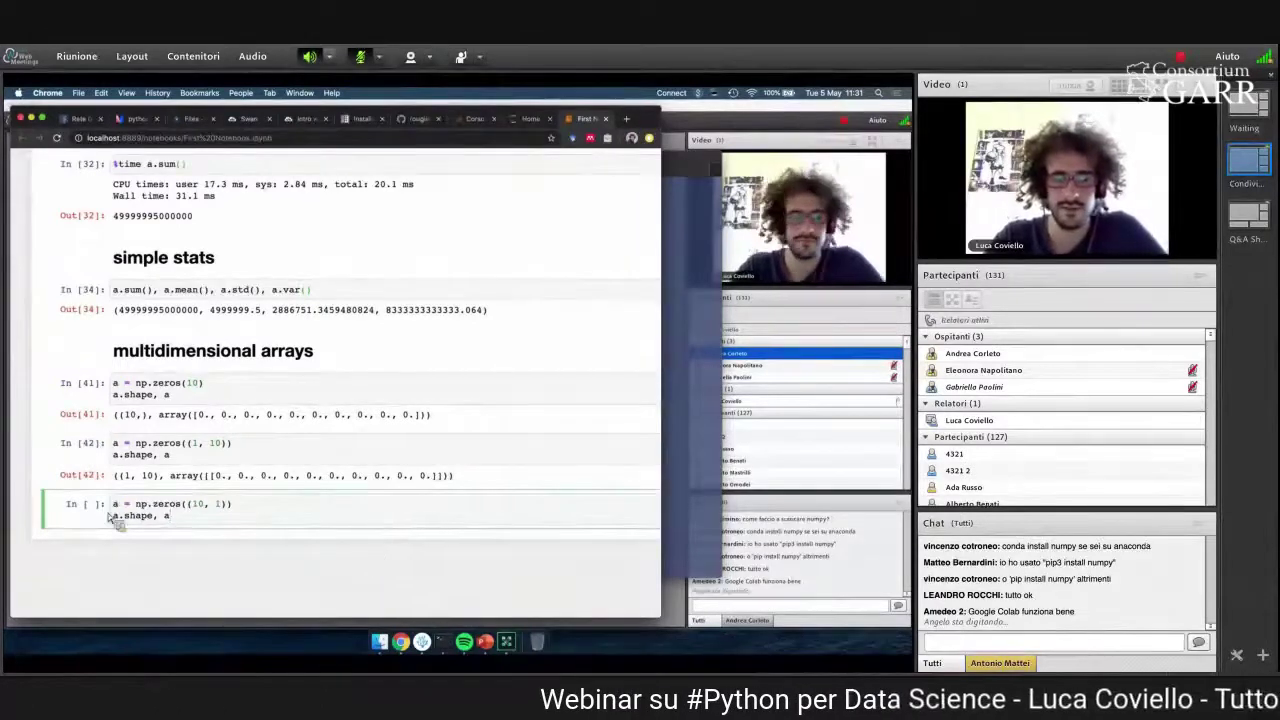
- Reduce the last line of the np.zeros((10, 1)) cell to a.shape and run the cell
key("BackSpace")
key("BackSpace")
key("BackSpace")
key("shift+Return")
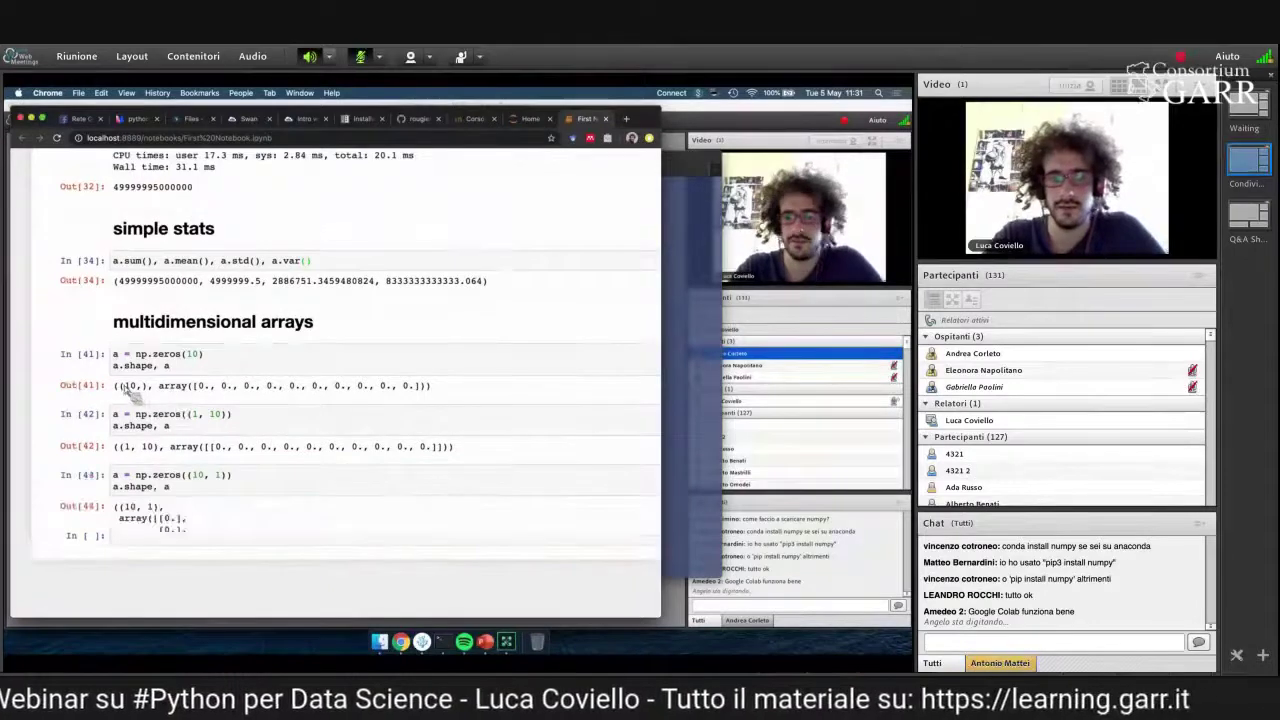
- Restore the last line of the np.zeros((10, 1)) cell to a.shape, a, rerun it and highlight the array output
left_click(196, 487)
type(", a")
key("shift+Return")
left_click_drag(114, 384, 200, 488)
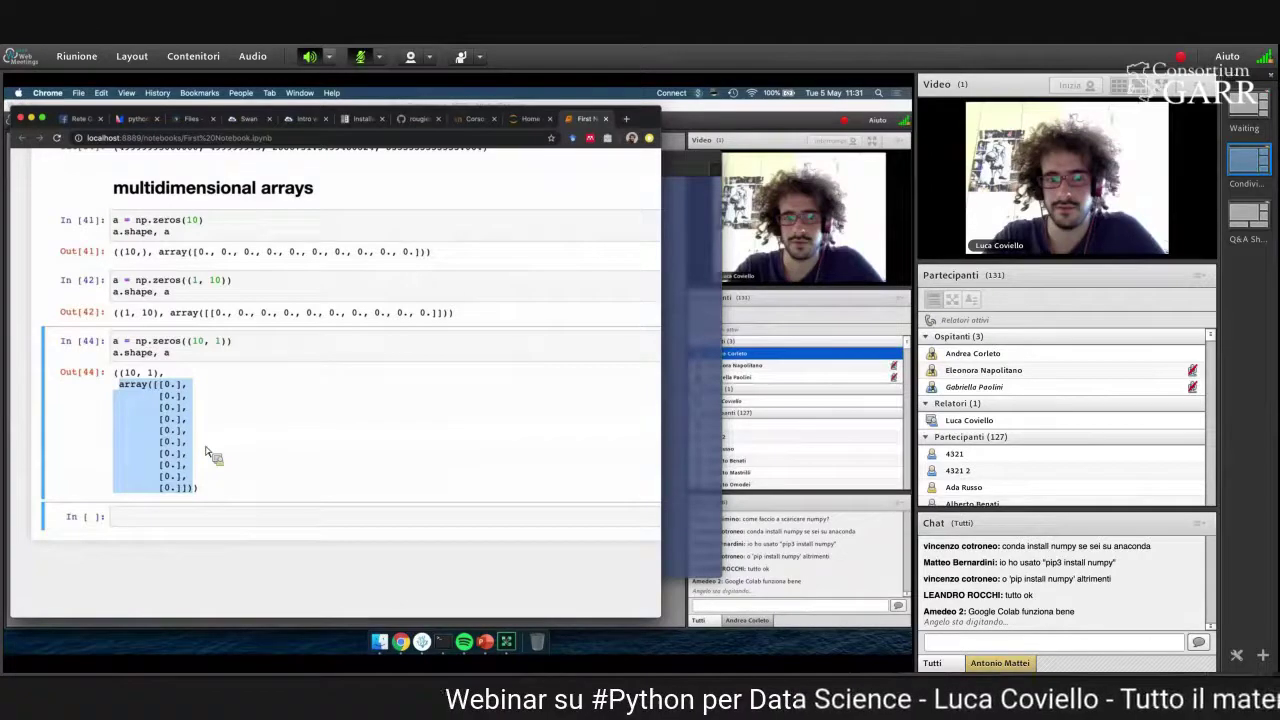
- Create a two-dimensional array with a = np.zeros((10, 10)) in the next empty cell and run it
left_click(165, 410)
key("Down")
key("Return")
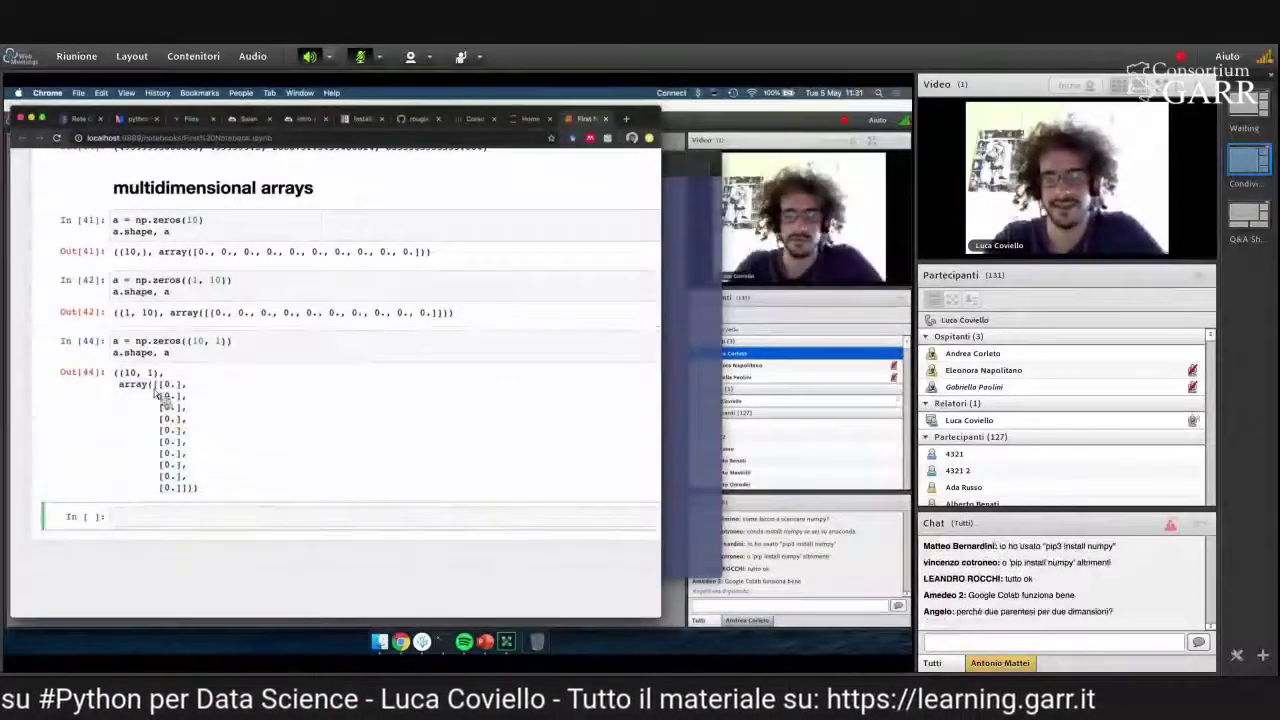
type("a = ")
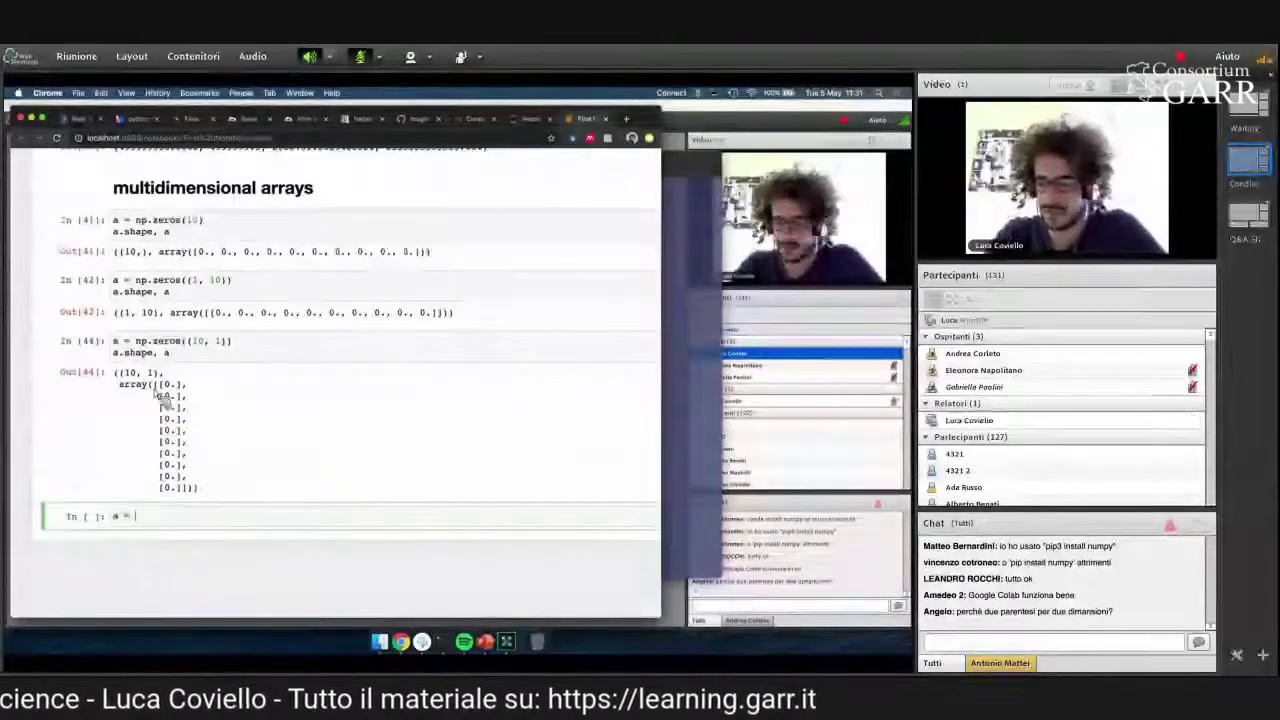
type("np.")
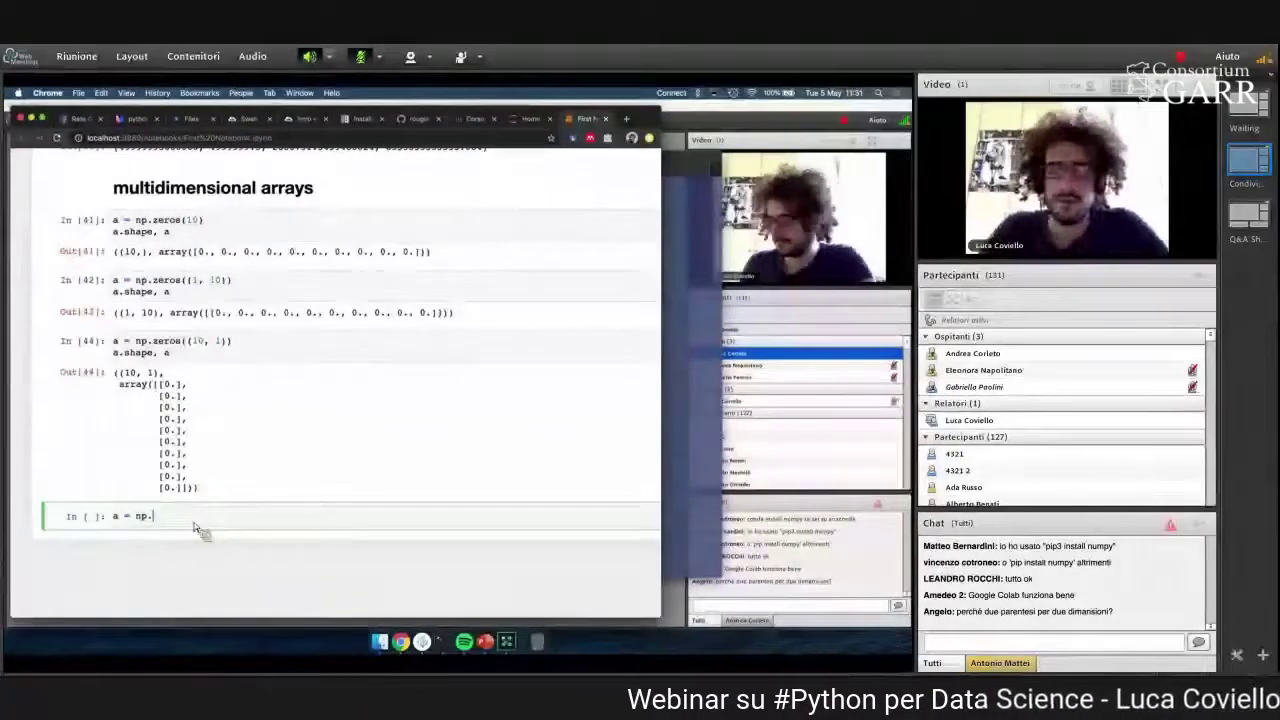
type("zeros(")
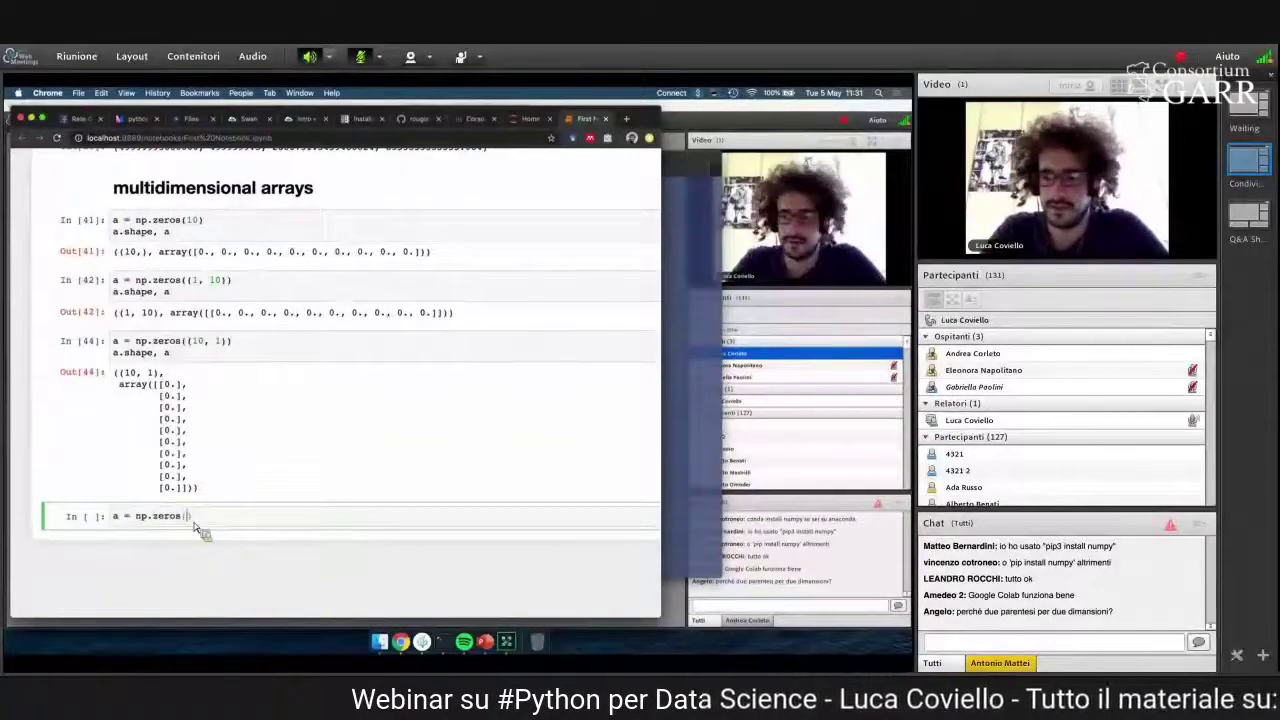
type("(10, 10)")
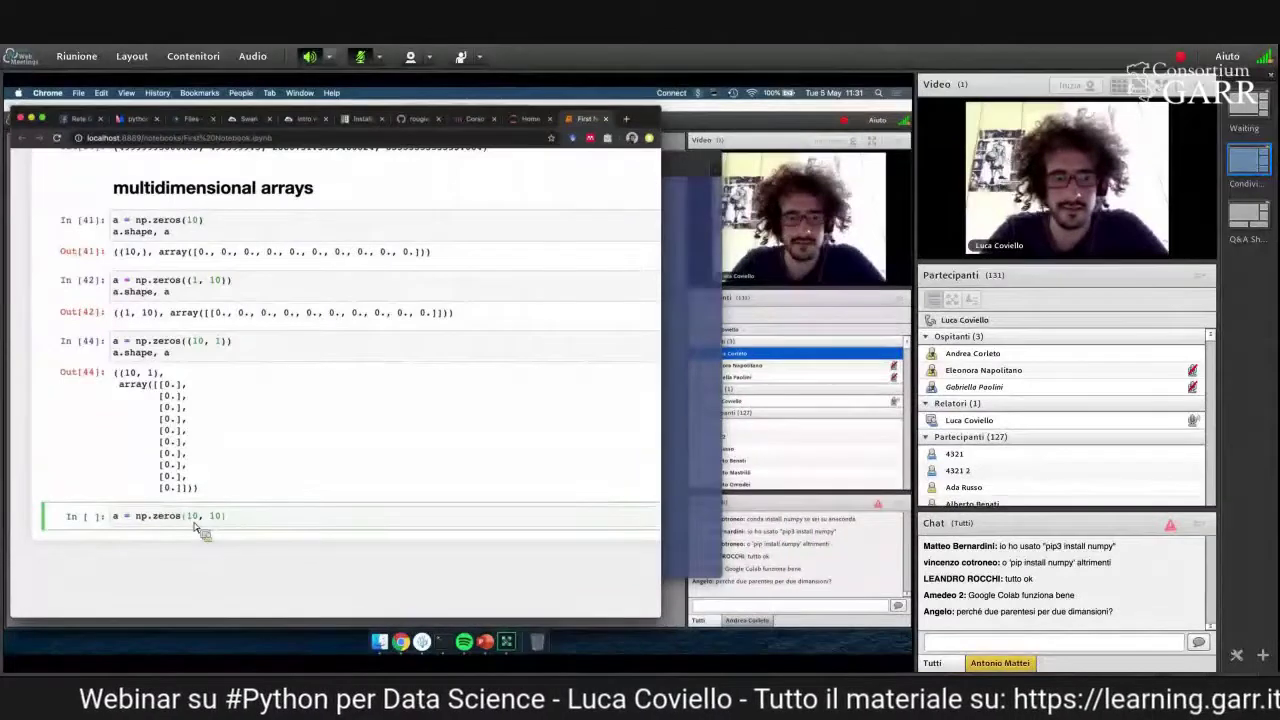
key("BackSpace")
key("BackSpace")
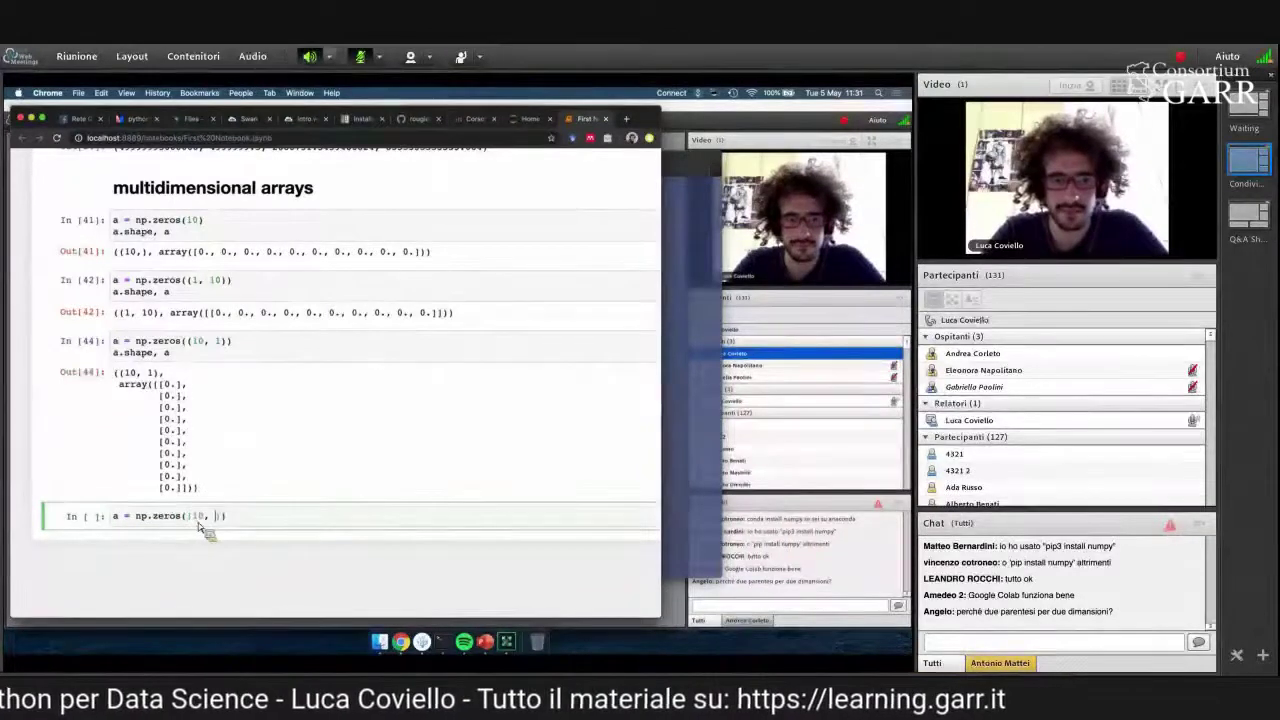
type("10")
key("shift+Return")
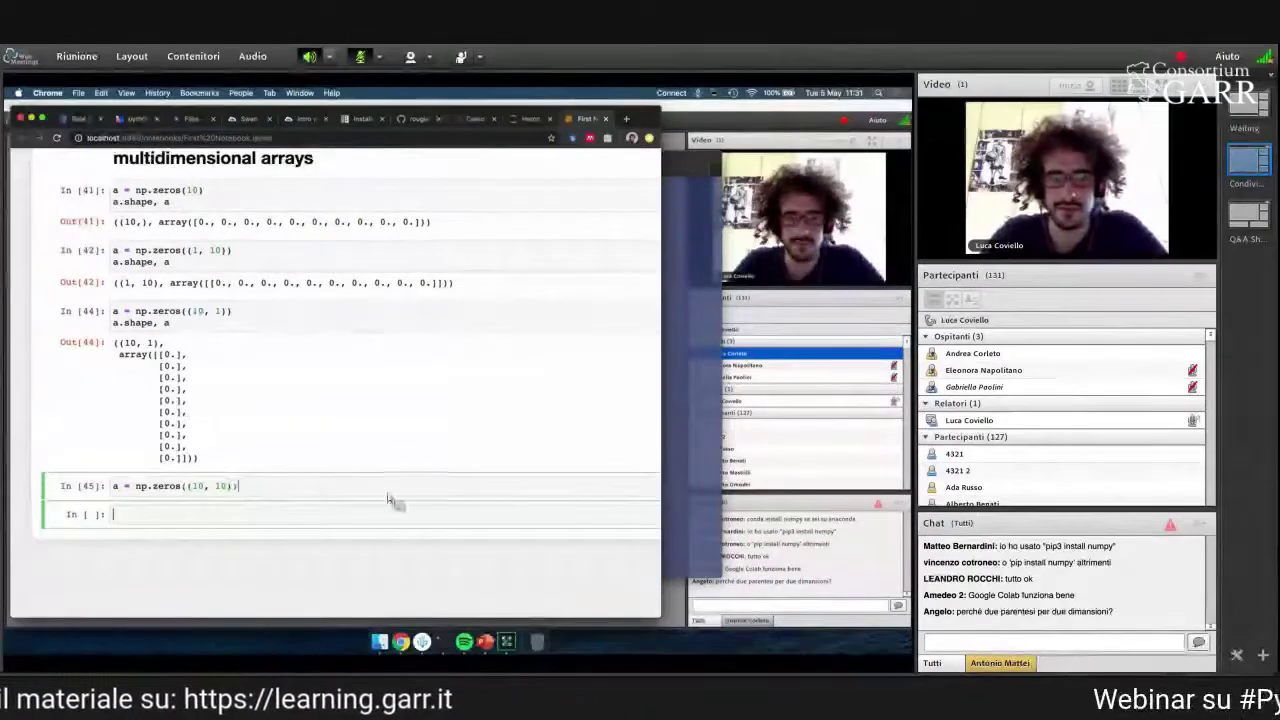
- Add a as the last line of the np.zeros((10, 10)) cell, rerun it and highlight the array output
key("Return")
type("a")
key("shift+Return")
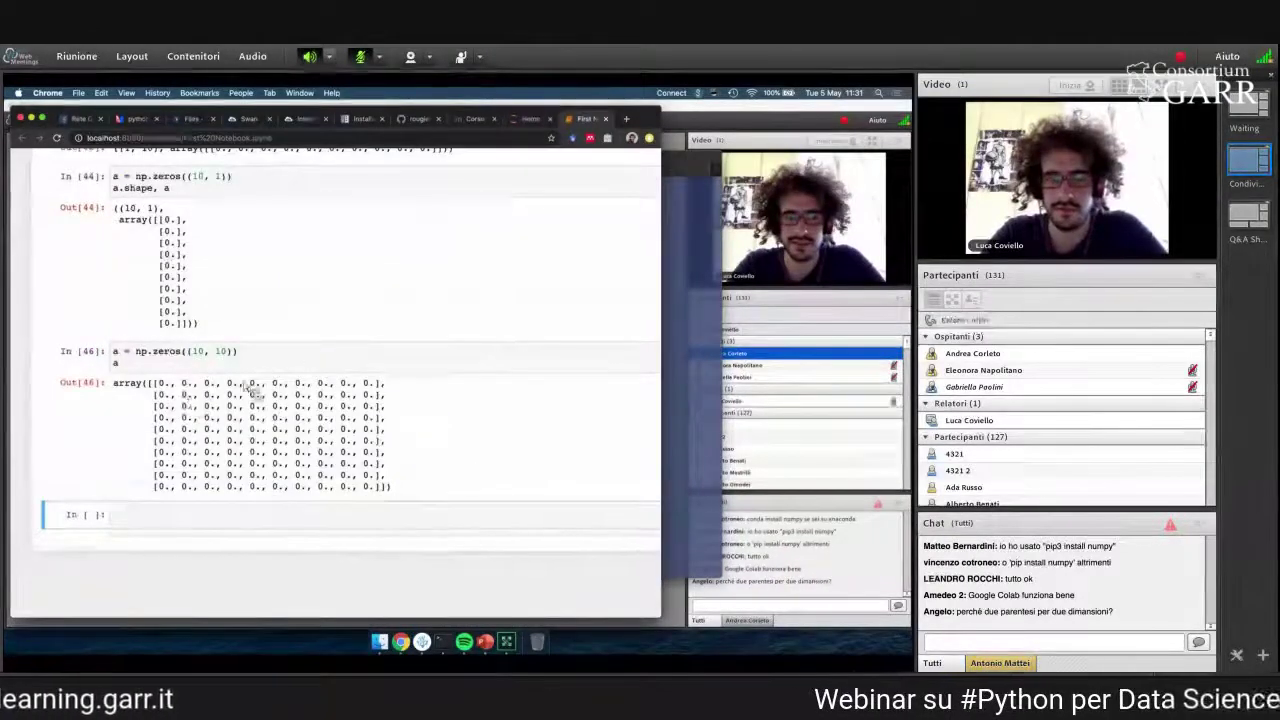
left_click_drag(389, 476, 316, 367)
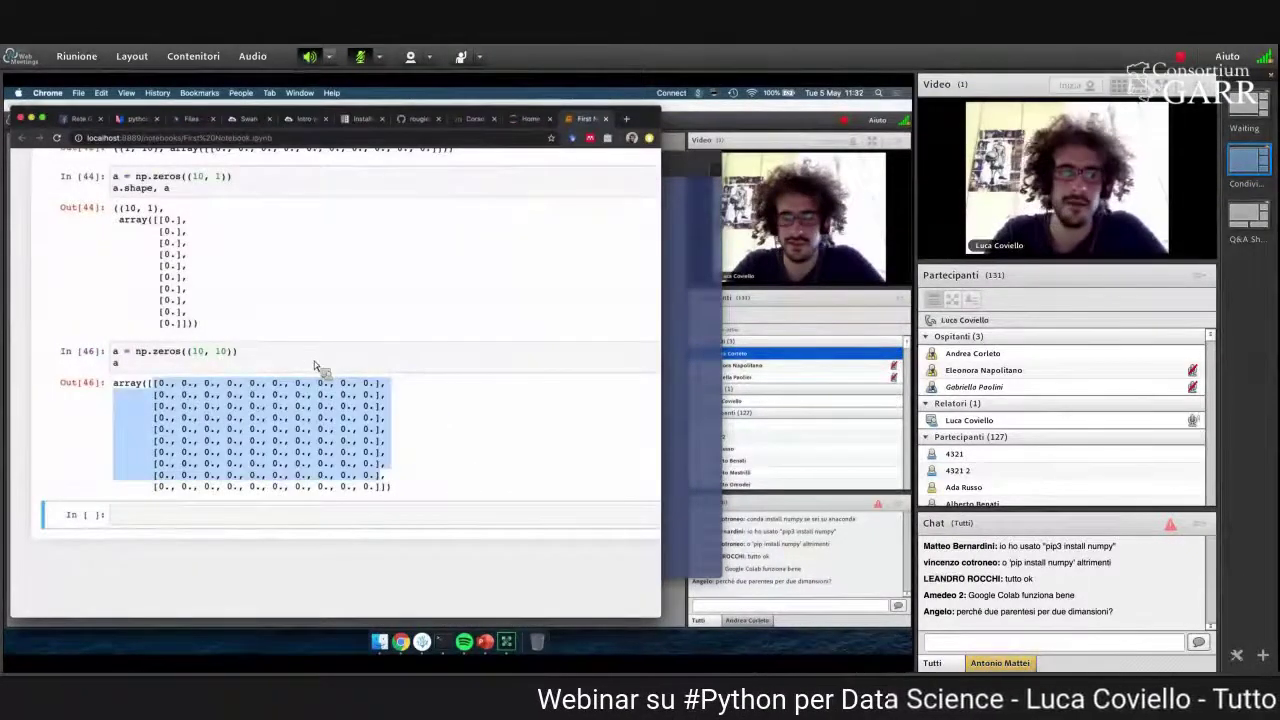
left_click(315, 367)
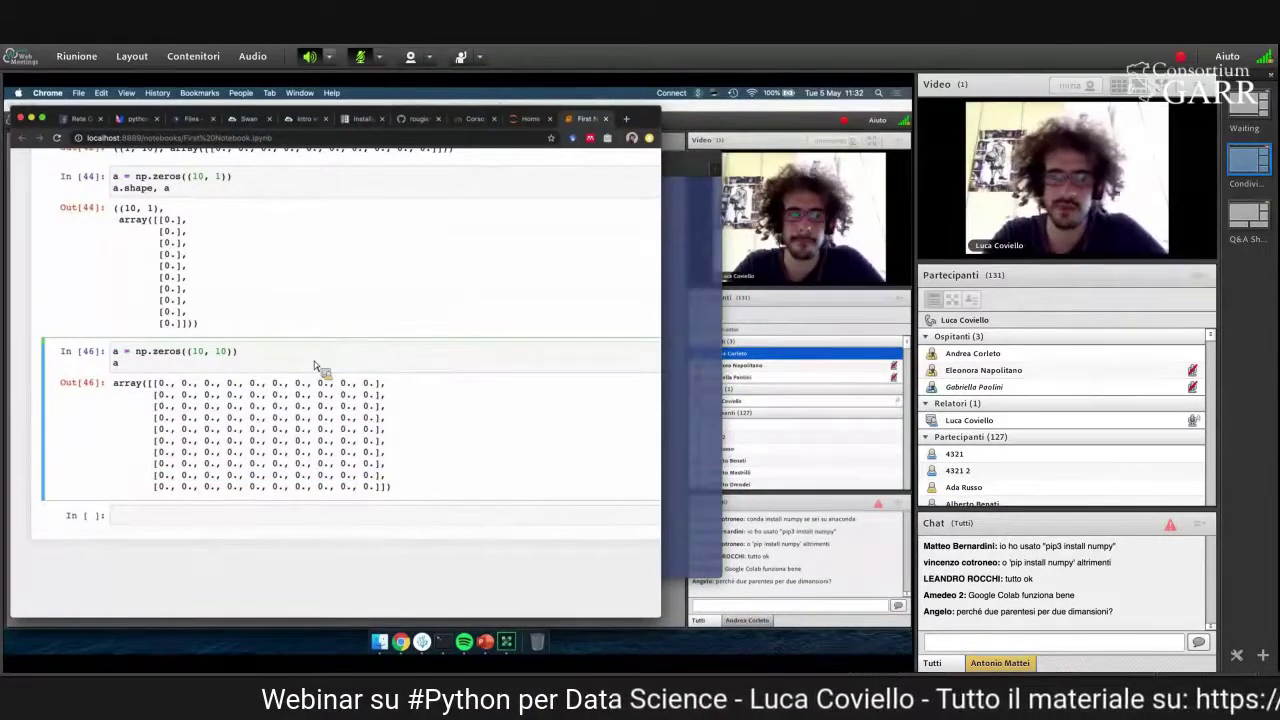
left_click(315, 367)
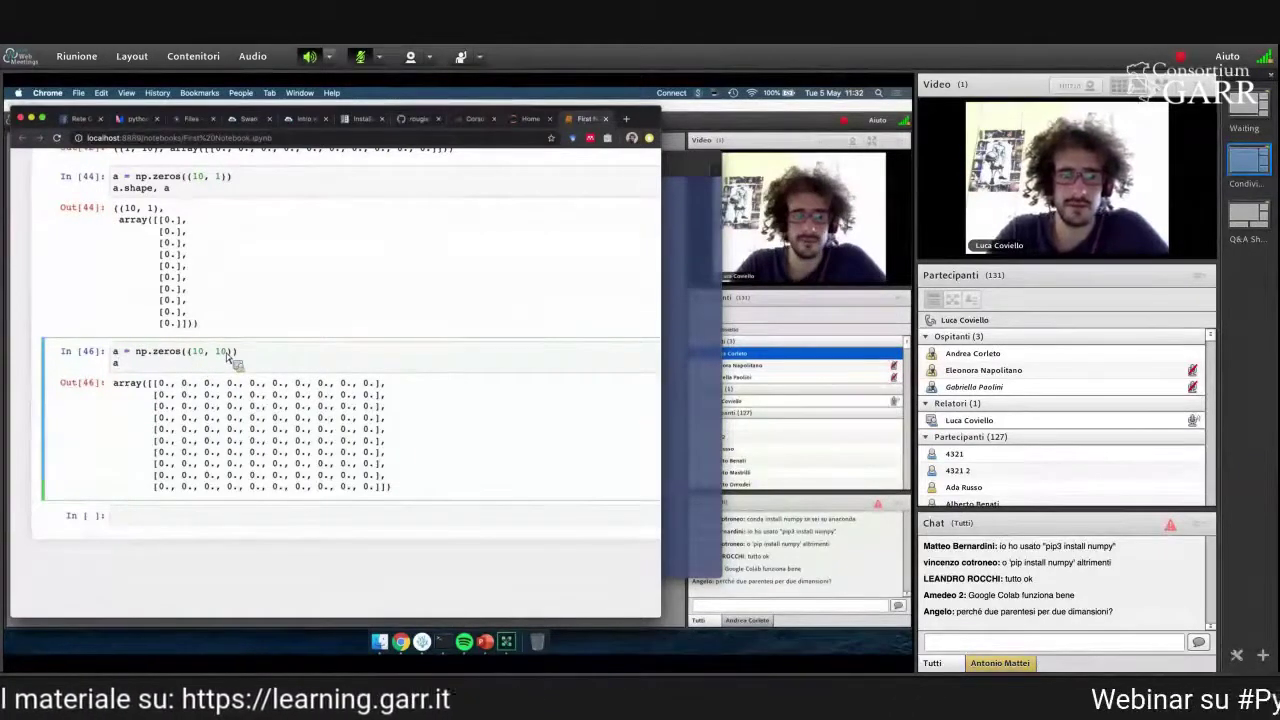
- Insert a cell above the np.zeros((10, 10)) cell, run np.zeros? in it and read the docstring's signature and parameters
key("a")
left_click(236, 357)
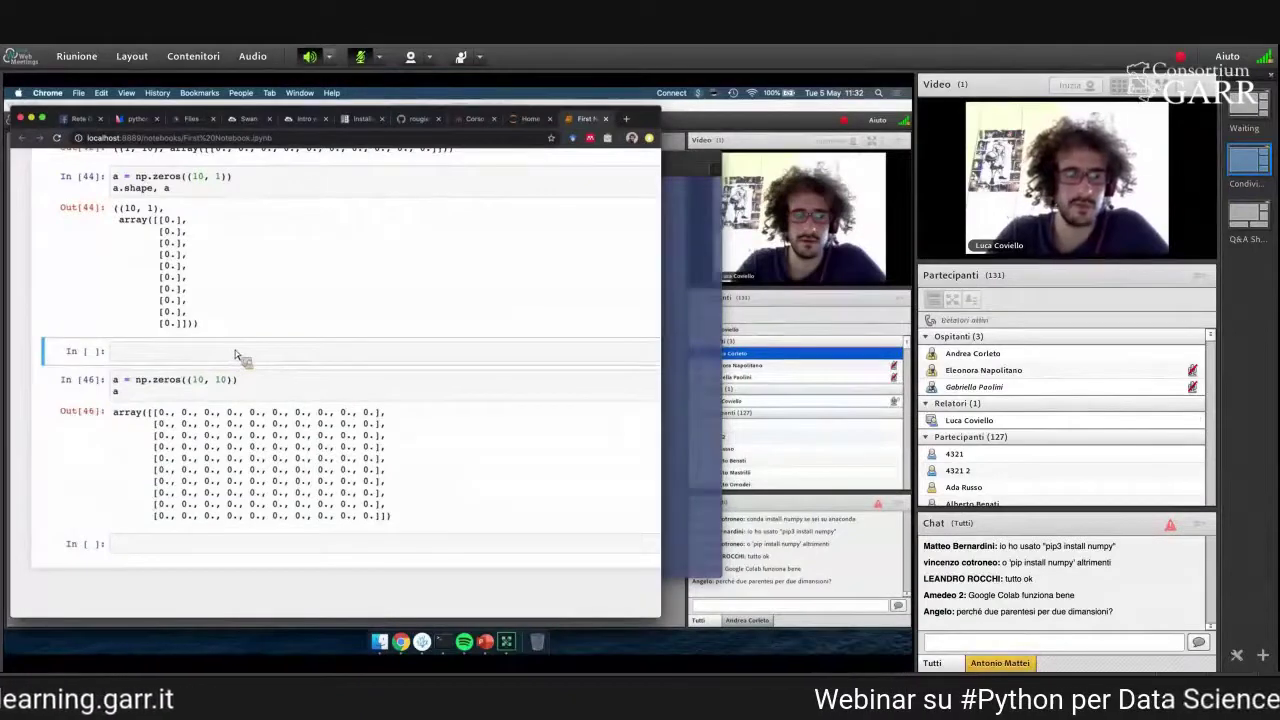
type("np.zeros")
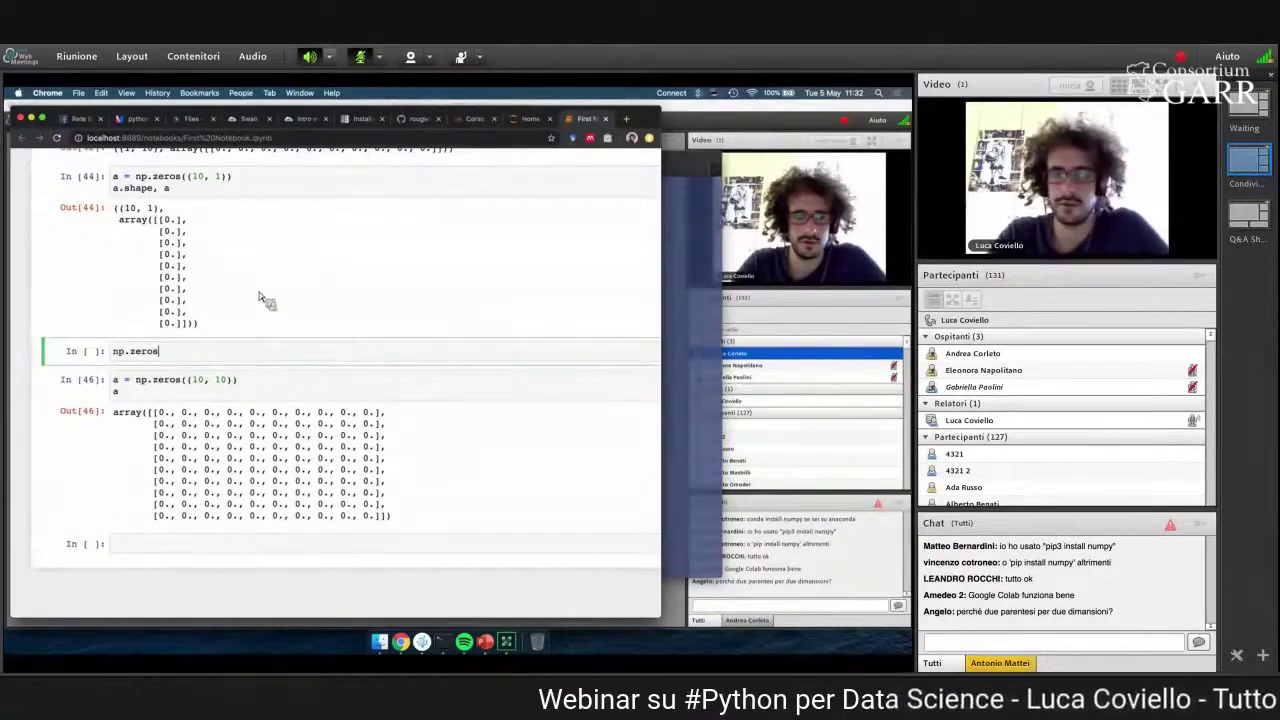
type("?")
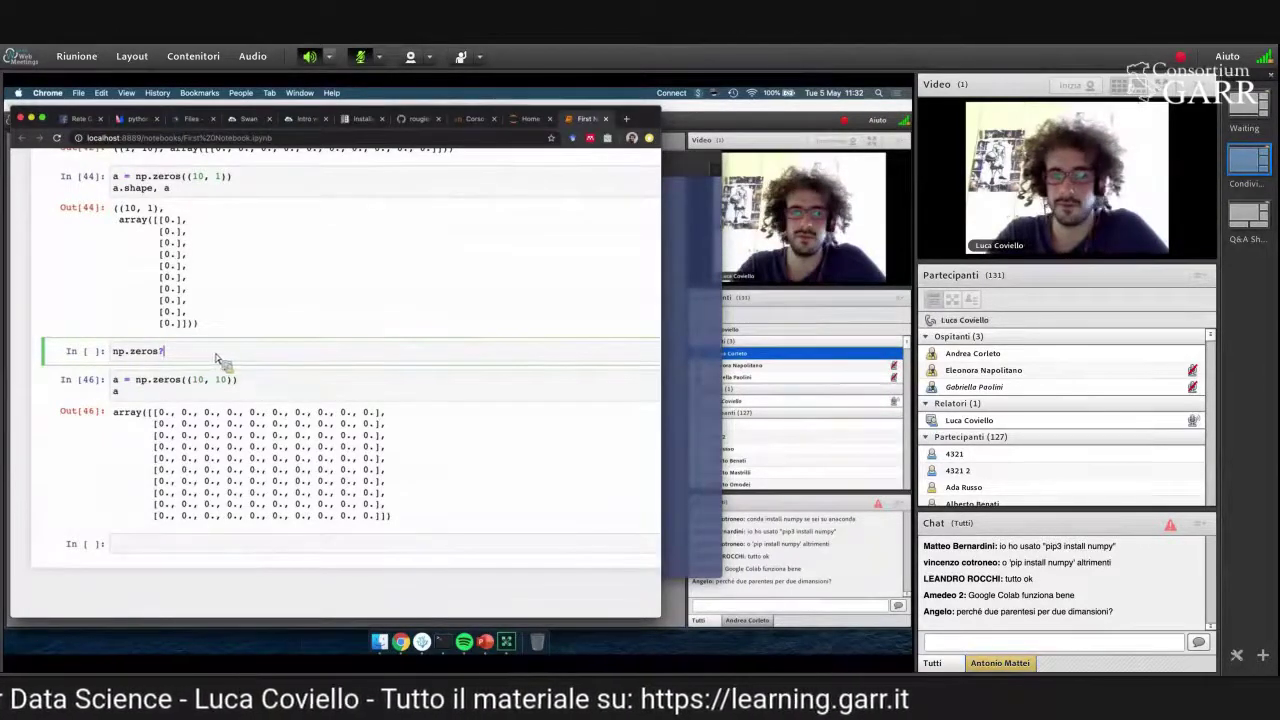
key("super+plus")
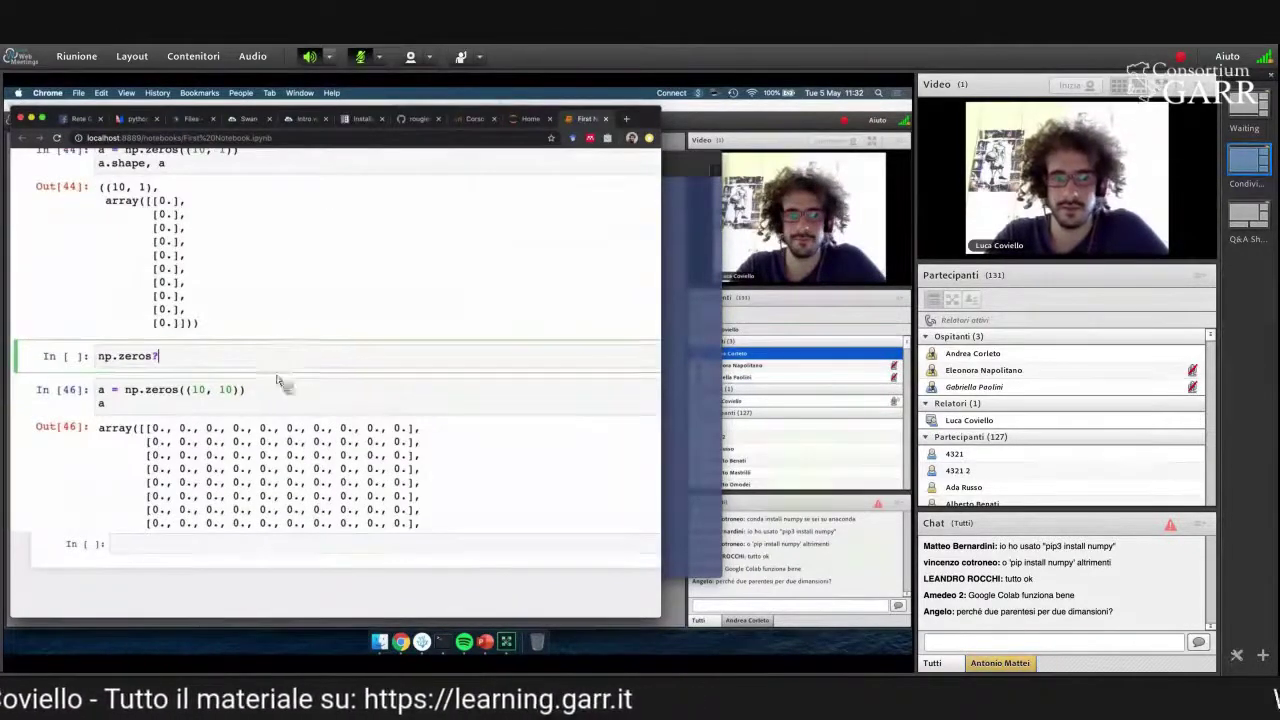
key("shift+Return")
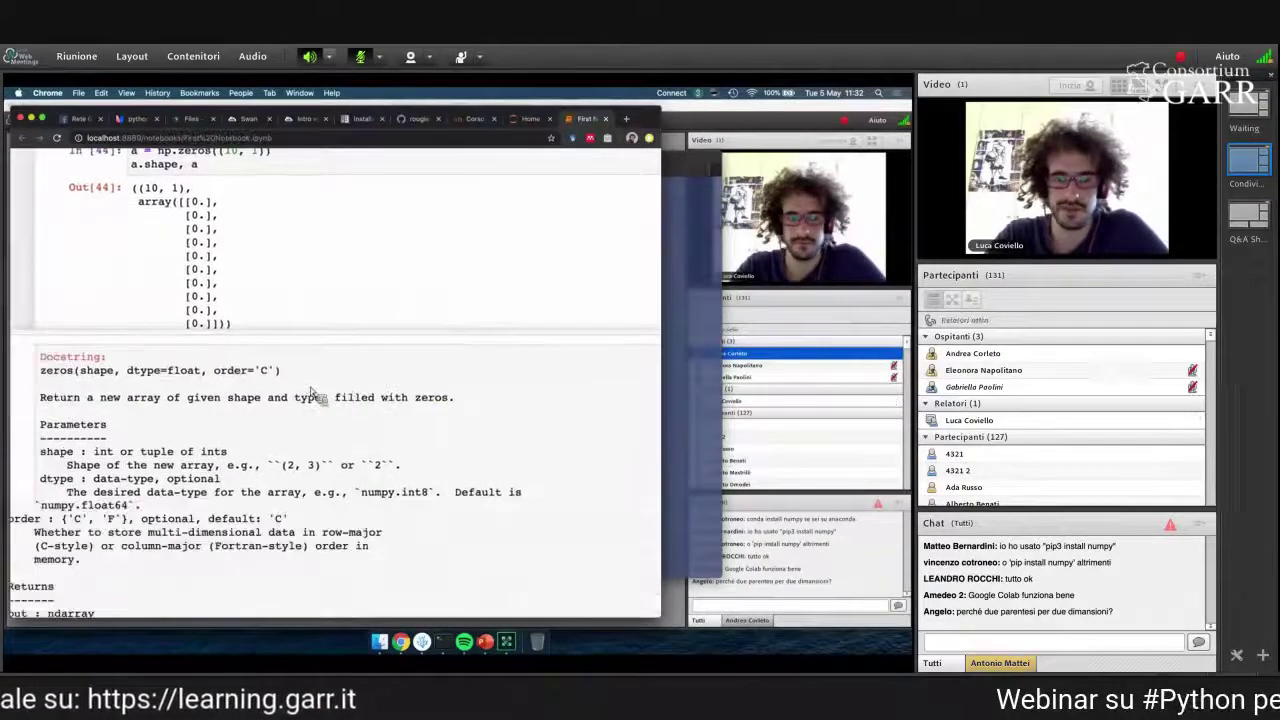
scroll(90, 385, "down", 1)
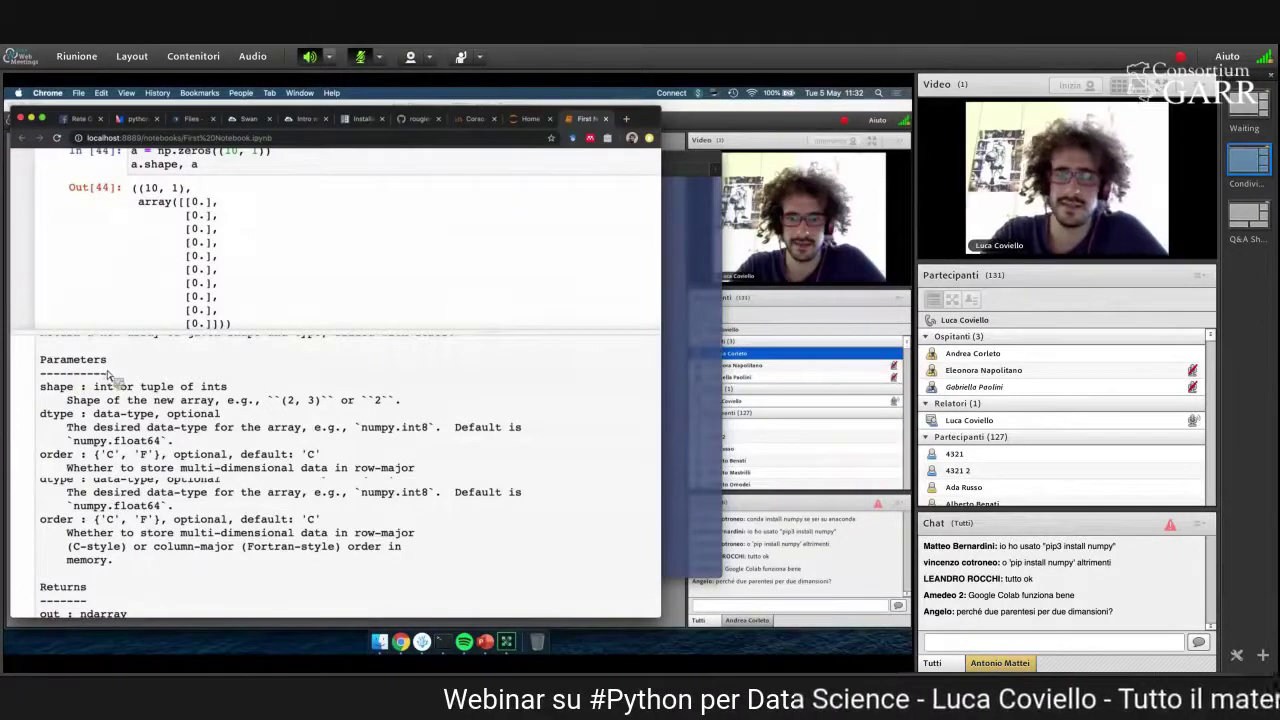
scroll(110, 375, "up", 1)
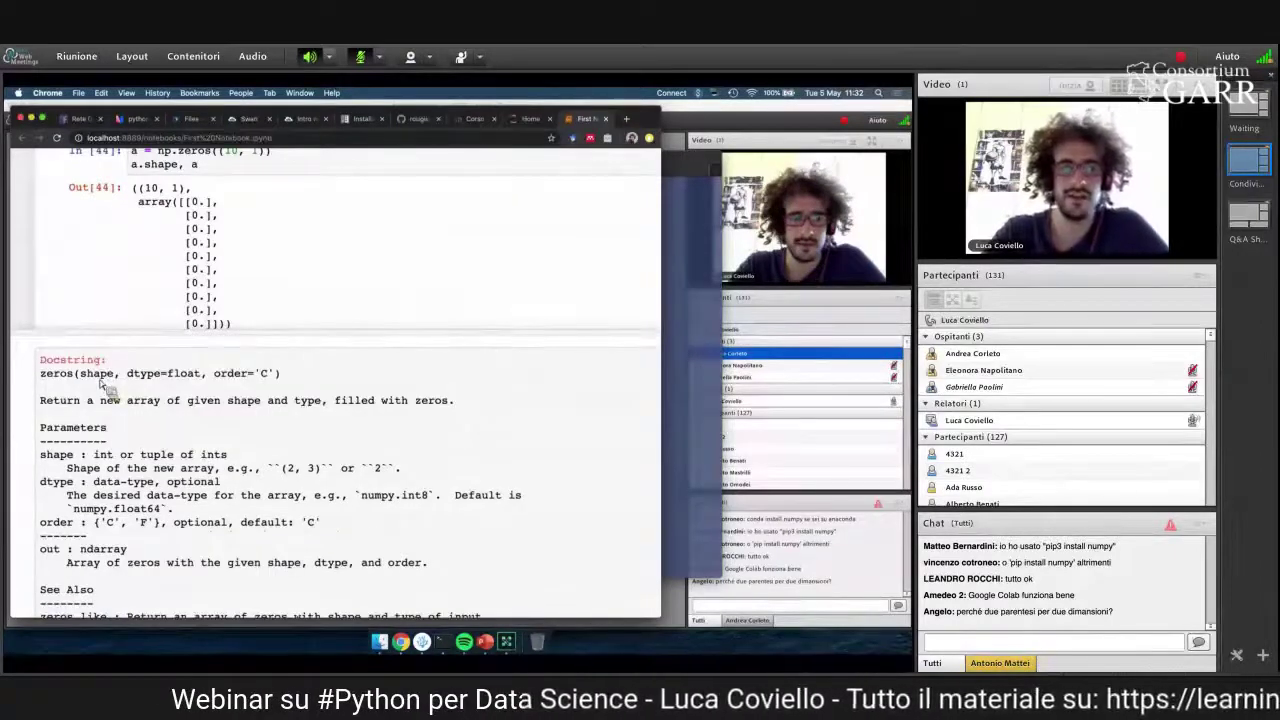
- Read the shape, dtype and order parameter descriptions in the np.zeros docstring and return to the np.zeros((10, 10)) cell
double_click(99, 378)
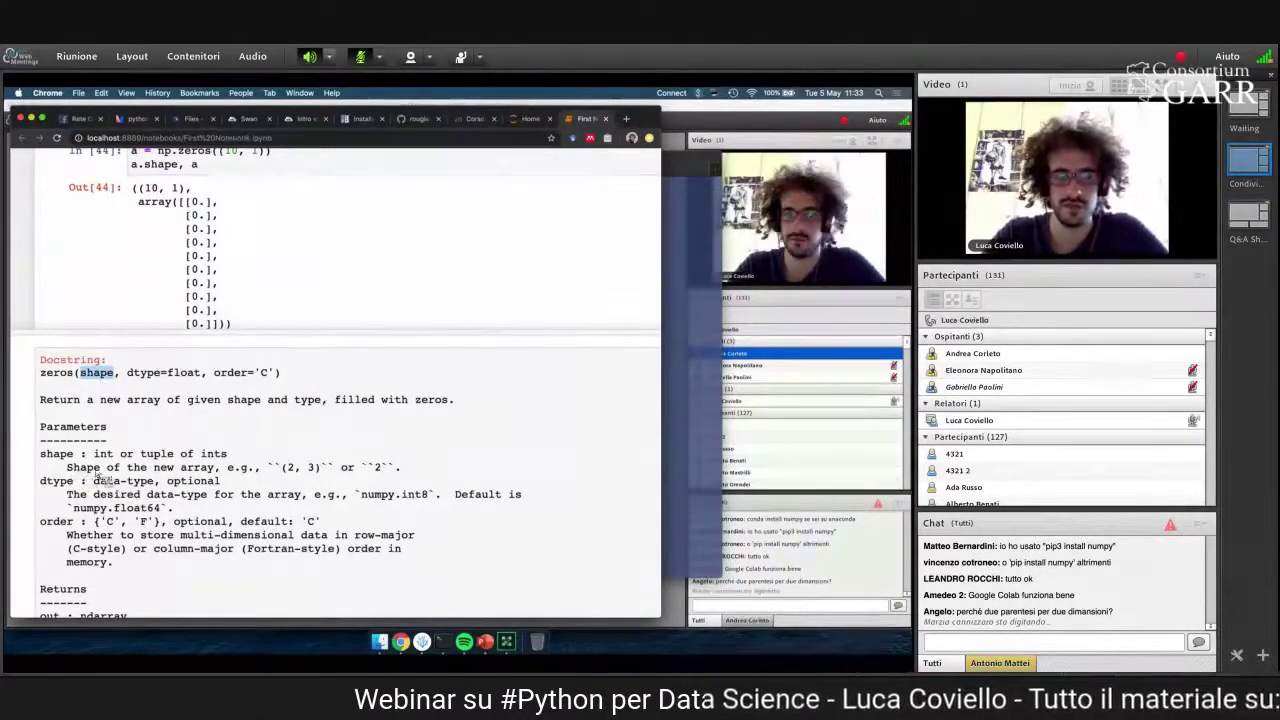
left_click(258, 474)
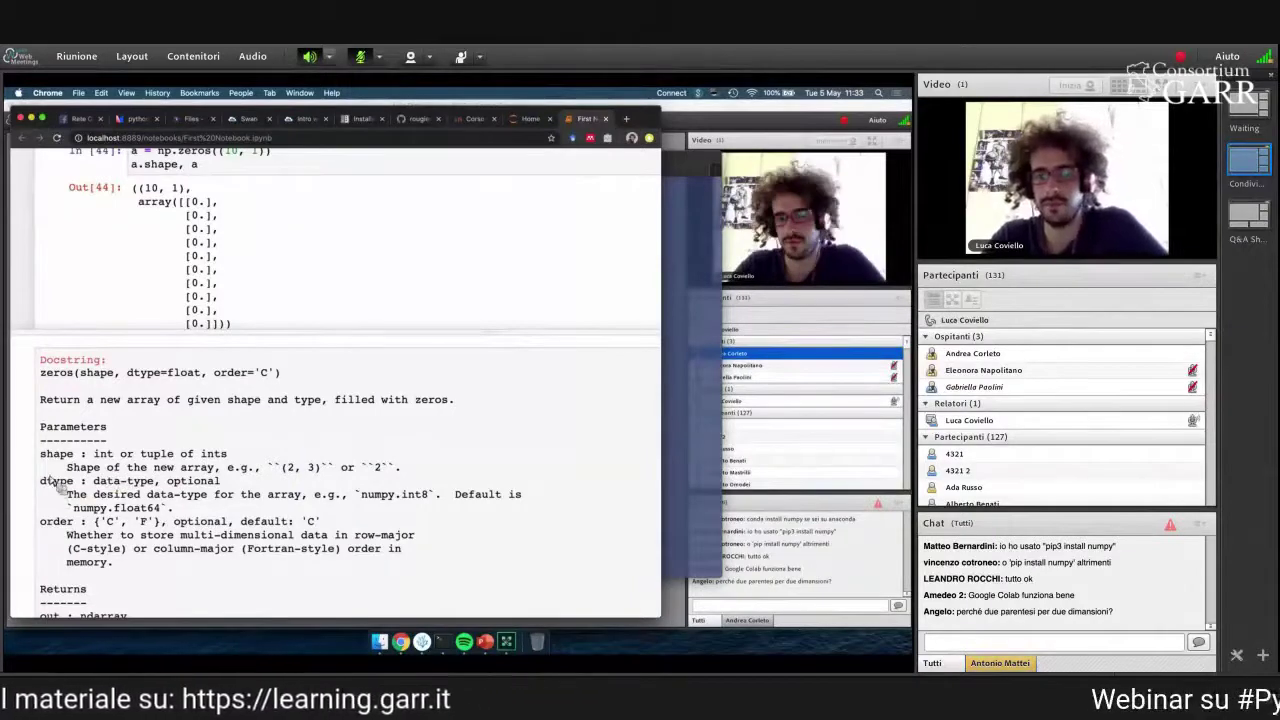
scroll(46, 479, "down", 1)
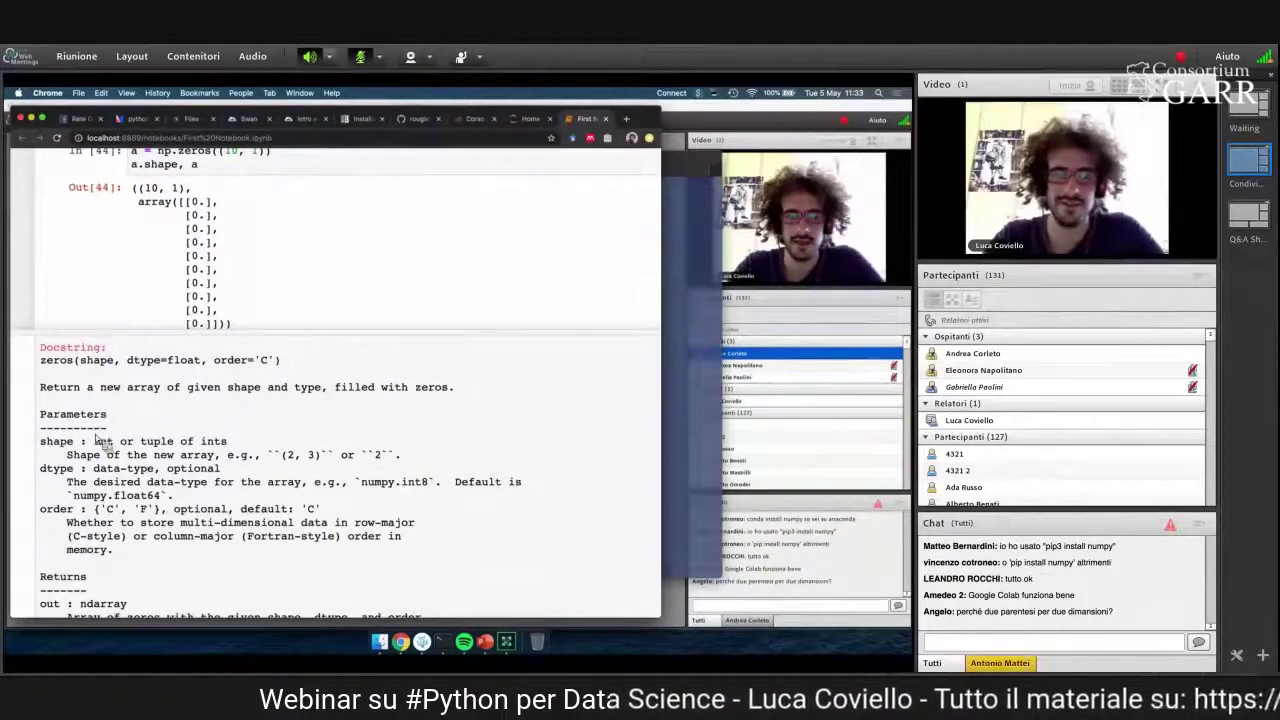
scroll(100, 441, "down", 3)
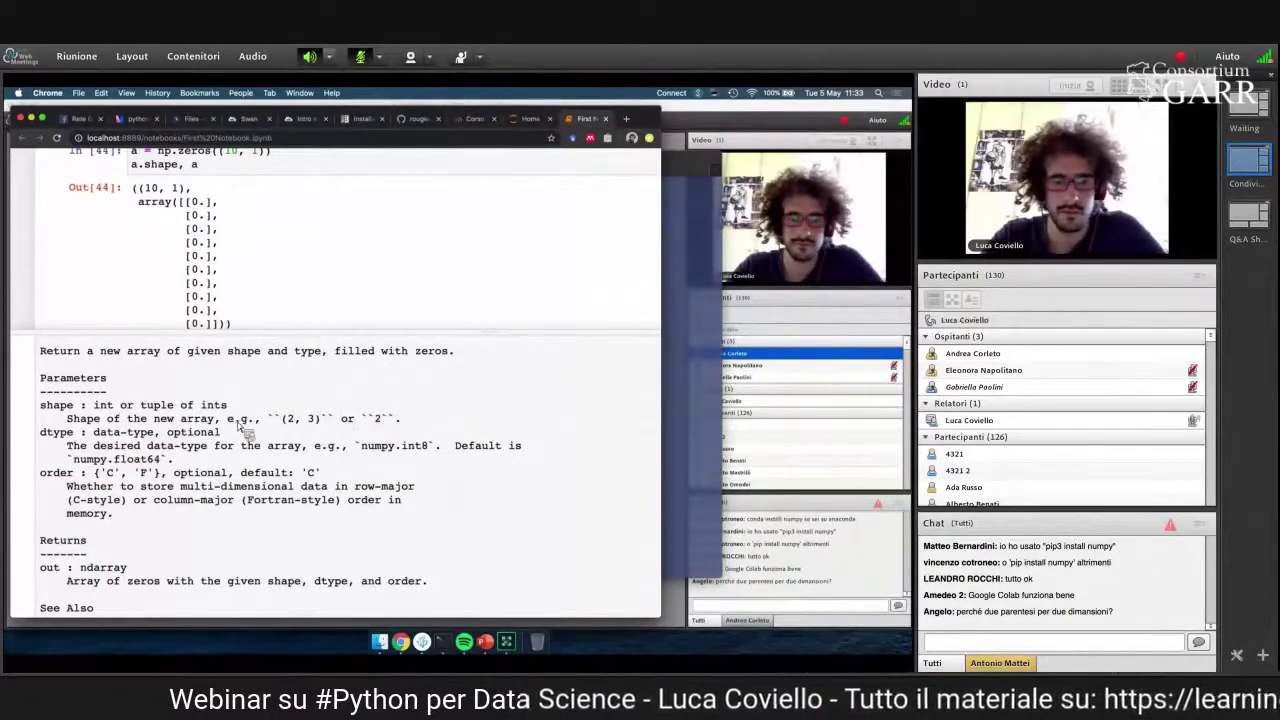
key("super+minus")
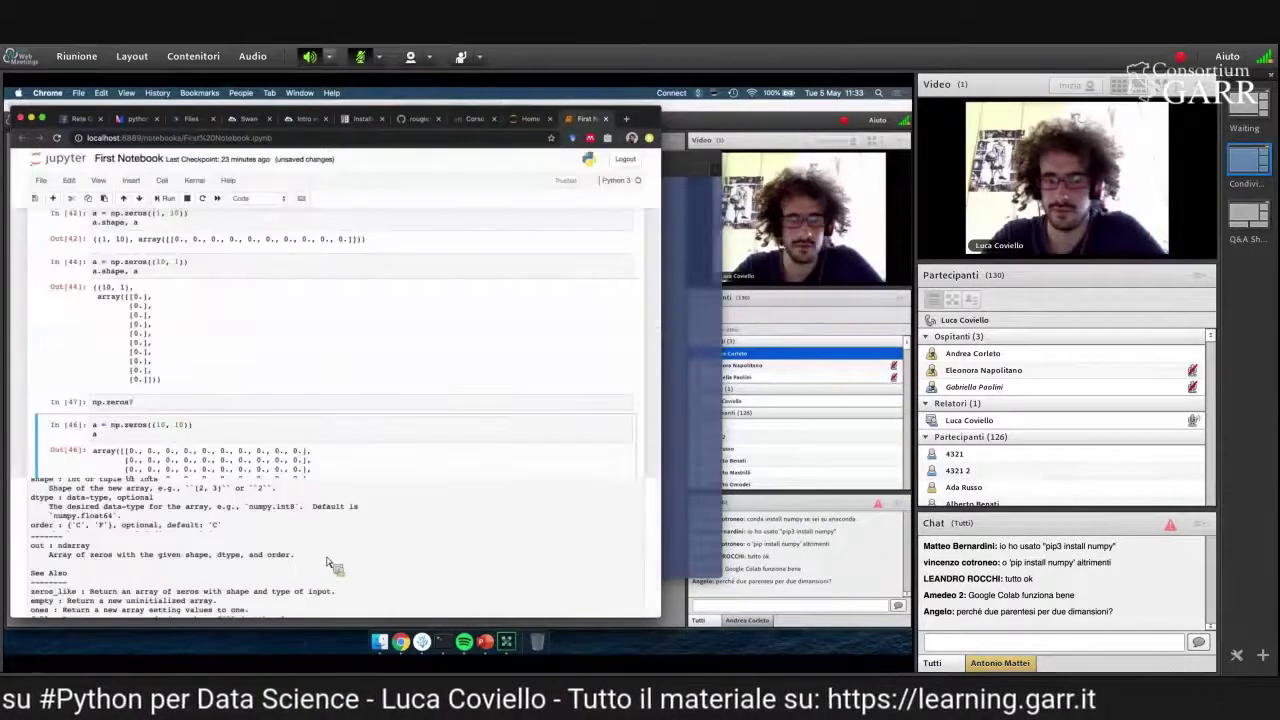
key("super+plus")
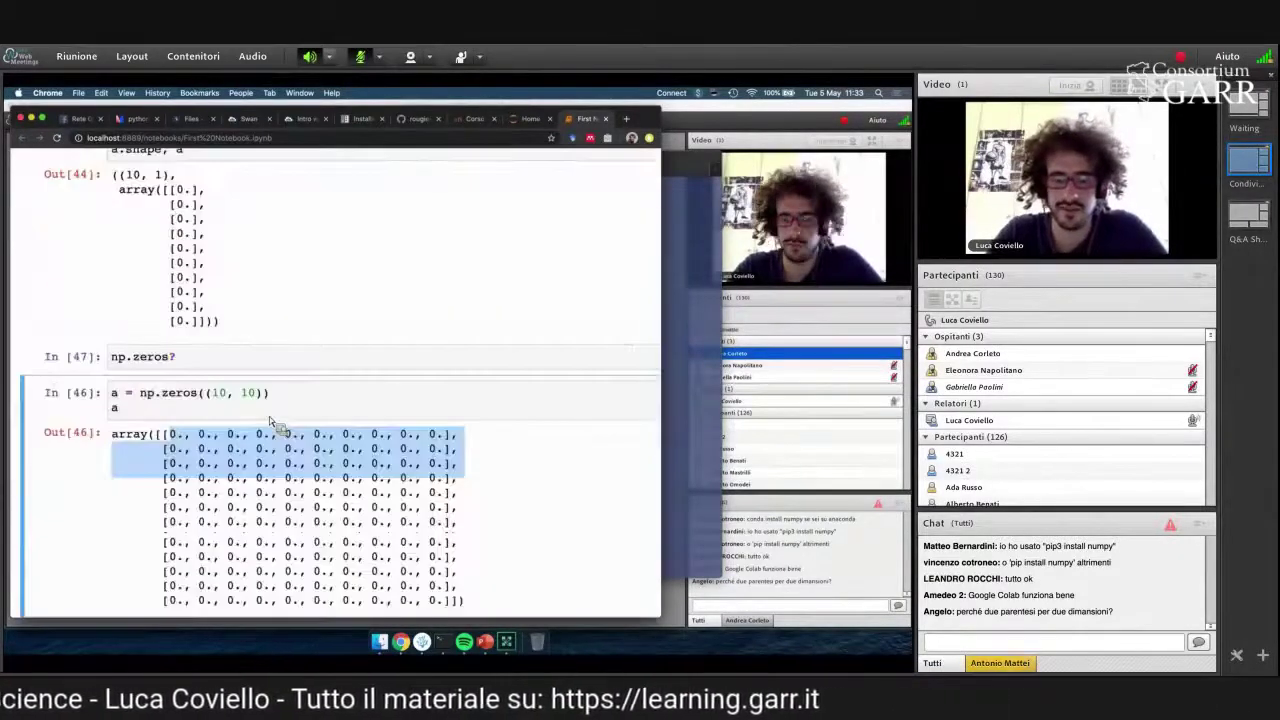
- Change the last line of the np.zeros((10, 10)) cell to a.dtype and rerun it to check the data type
type(".d")
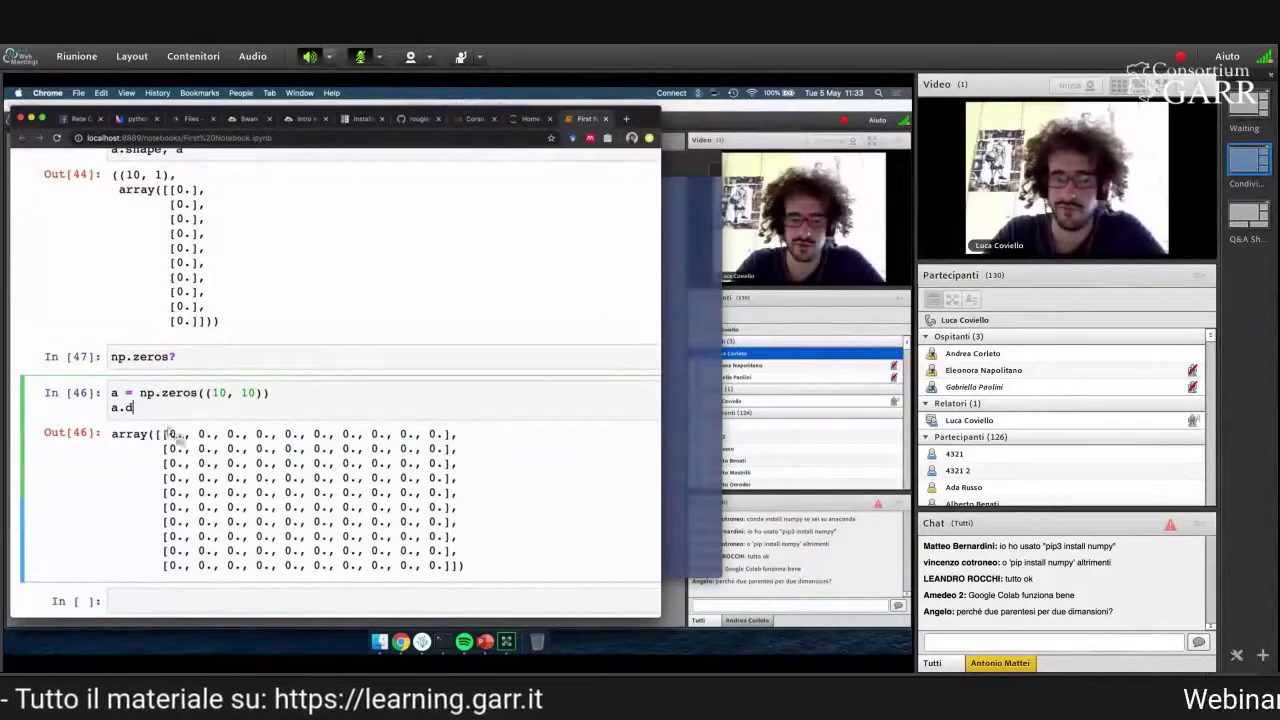
type("type")
key("shift+Return")
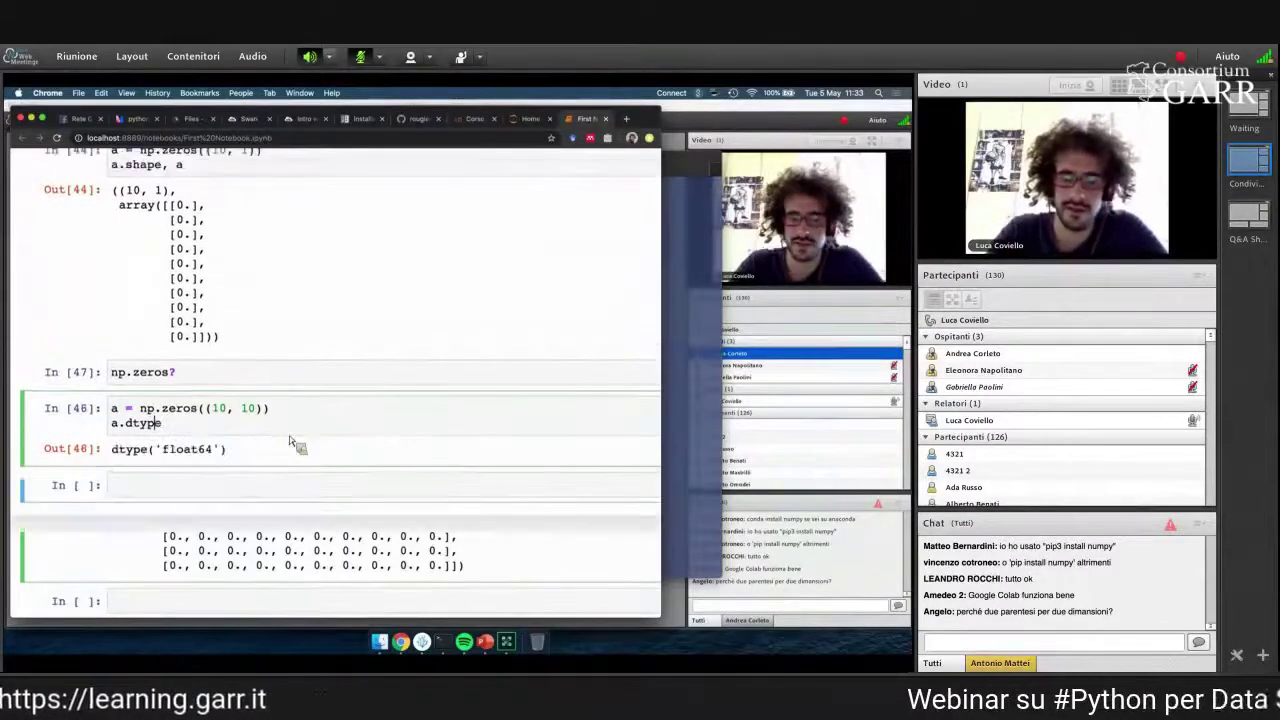
- Add the argument dtype=np.int to np.zeros((10, 10)), correct the argument's spelling and rerun the cell
key("Up")
key("End")
key("Left")
type(", d")
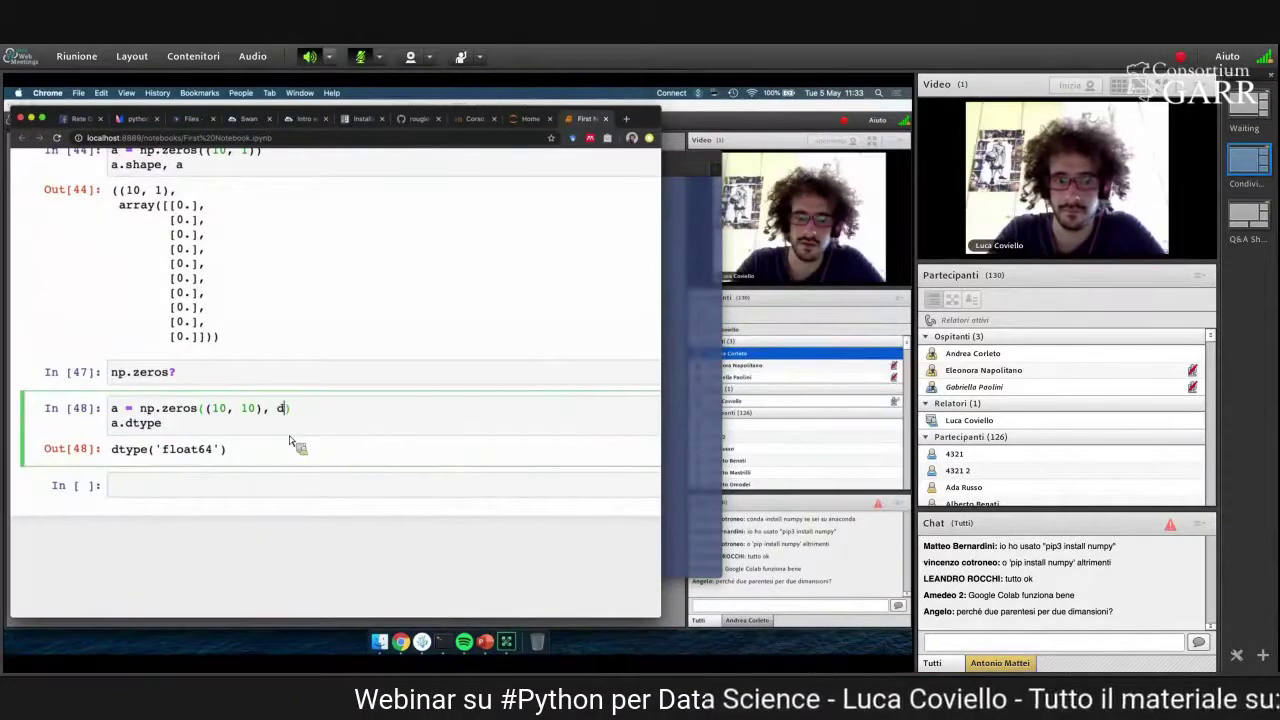
type("type=np.int")
key("shift+Return")
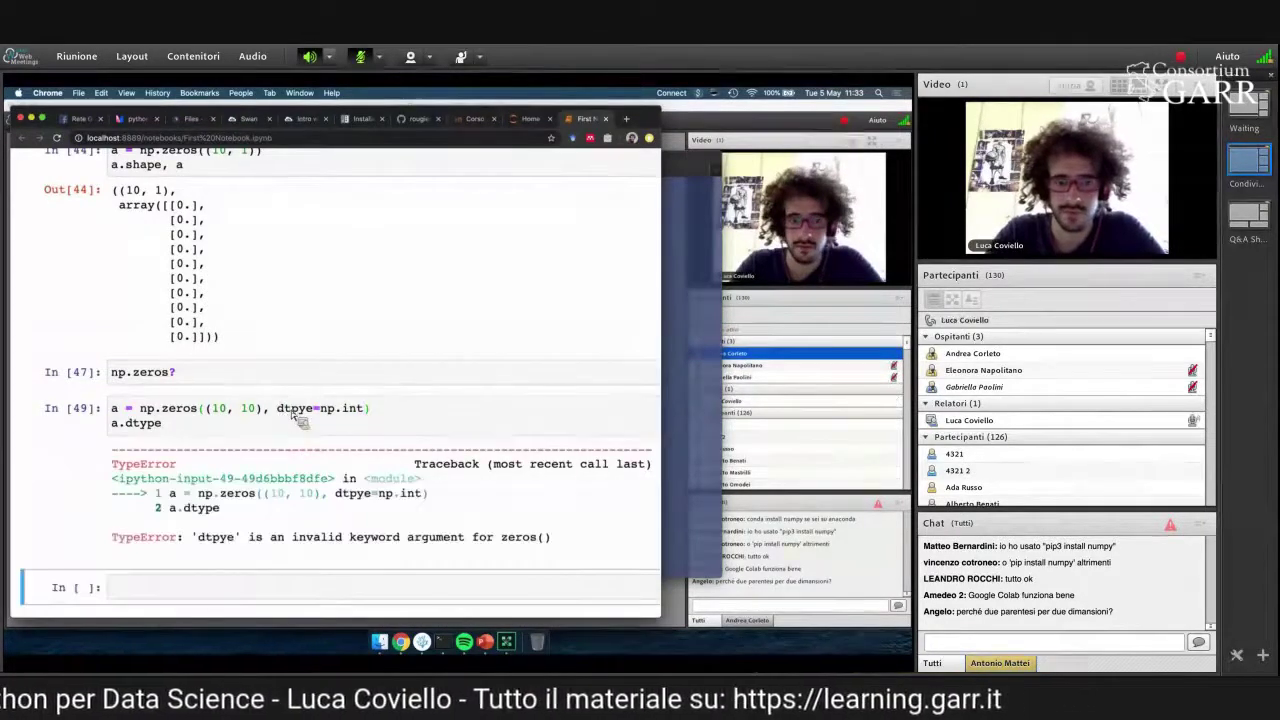
double_click(294, 410)
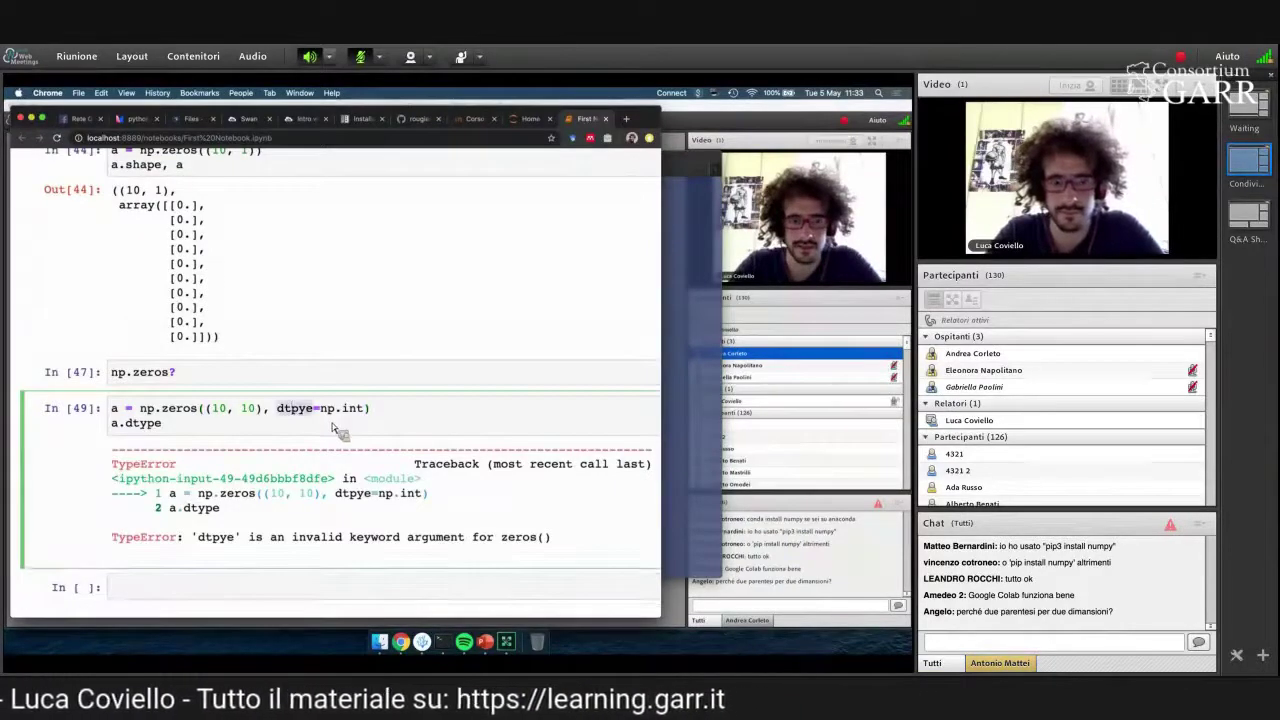
type("d")
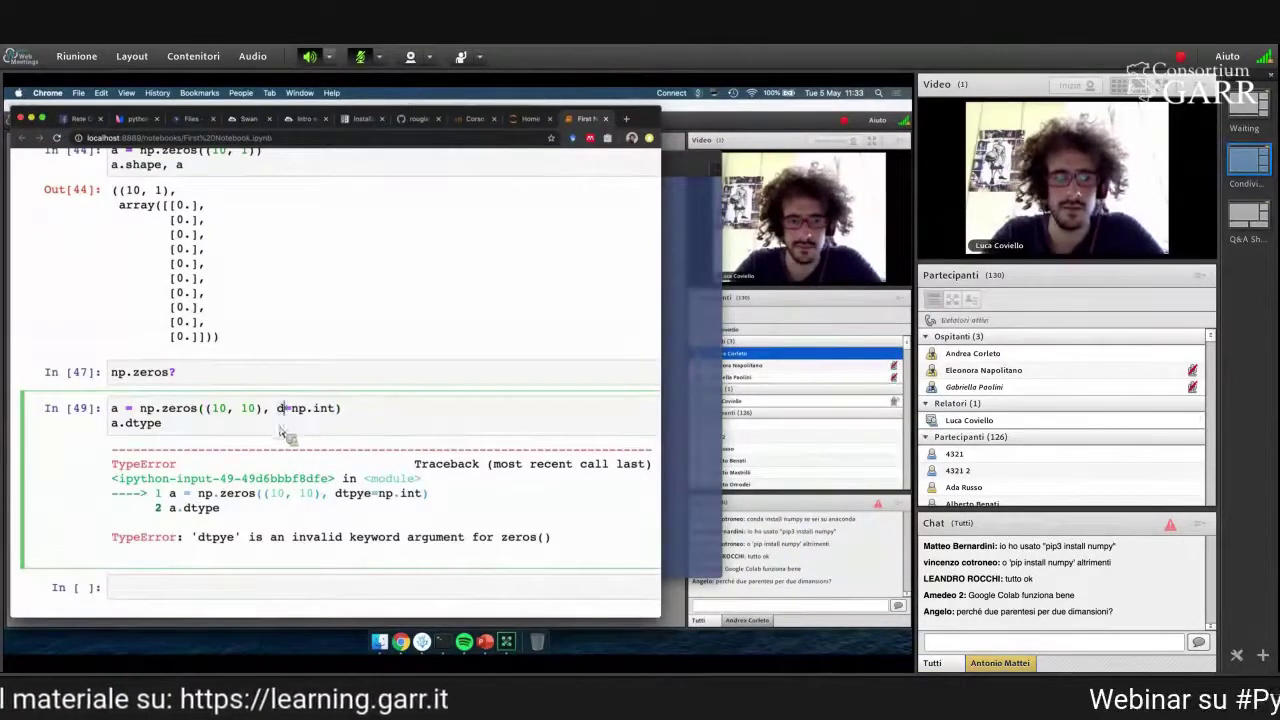
type("type")
key("shift+Return")
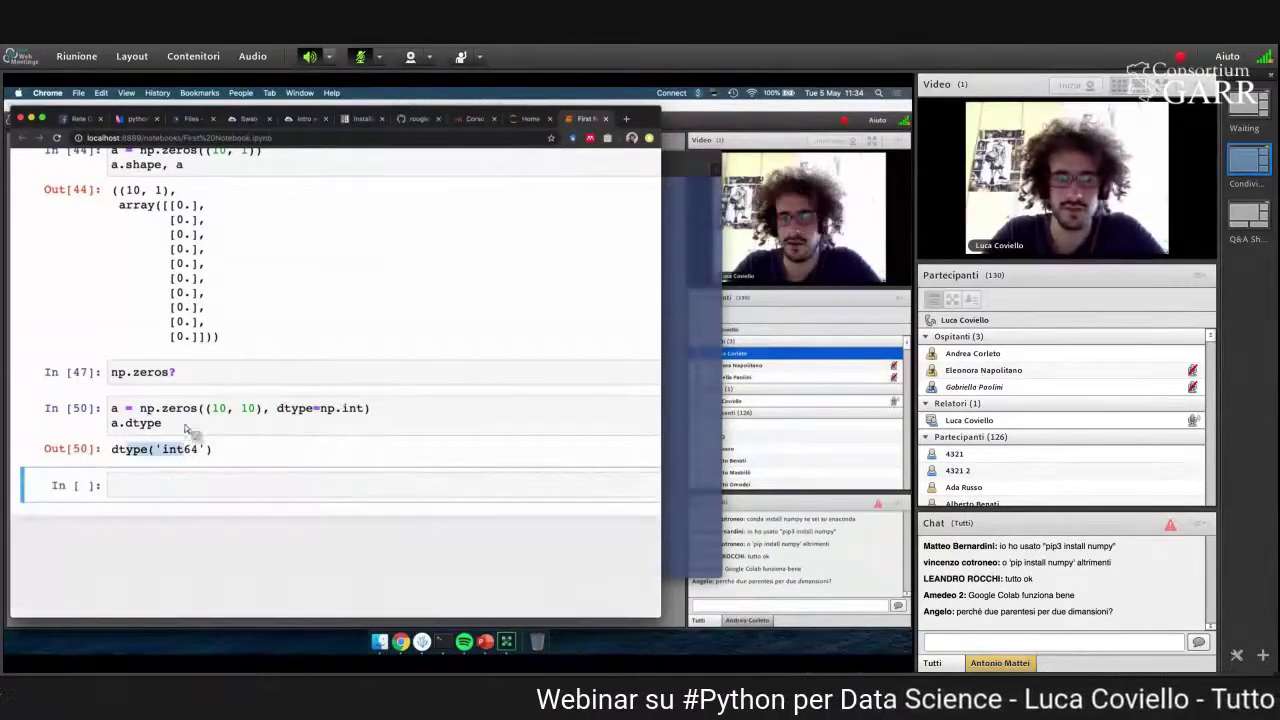
- Replace a.dtype with a as the last line of the integer np.zeros cell and rerun it
left_click(186, 426)
key("BackSpace")
key("BackSpace")
key("BackSpace")
key("BackSpace")
key("BackSpace")
key("BackSpace")
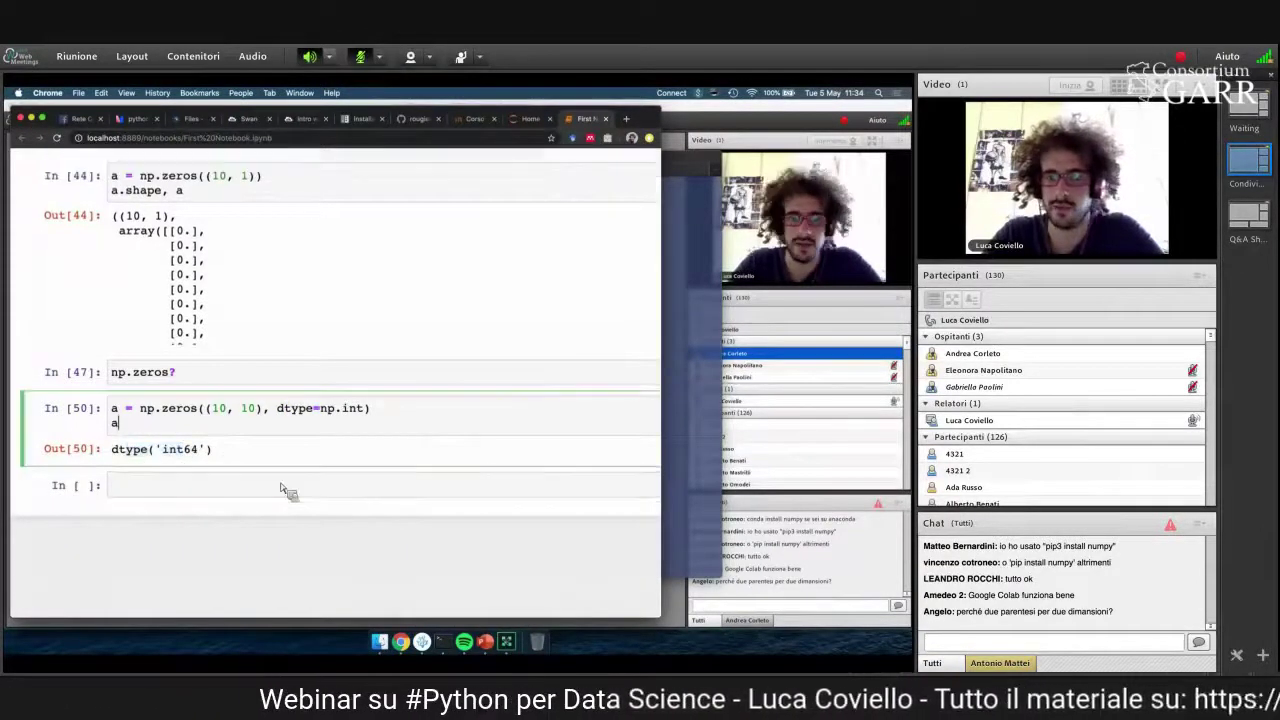
key("shift+Return")
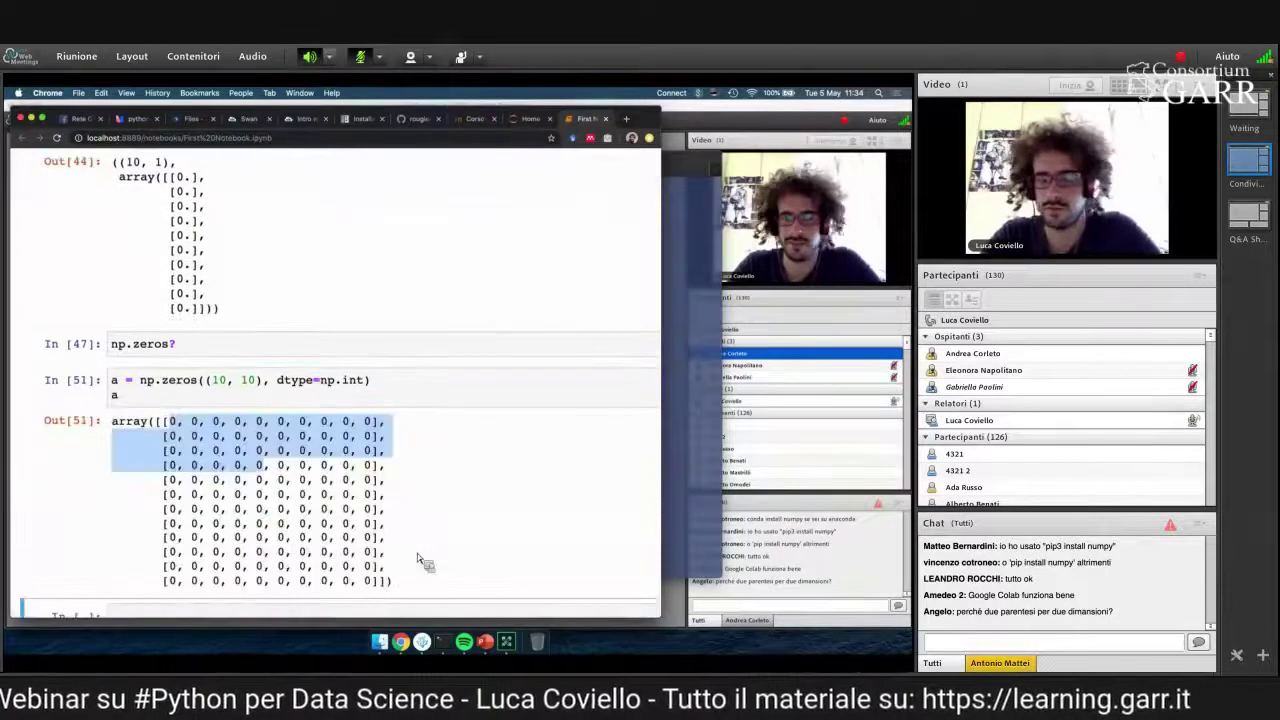
- Highlight the integer array's output and the dtype=np.int argument, and enter the empty cell below
left_click(371, 486)
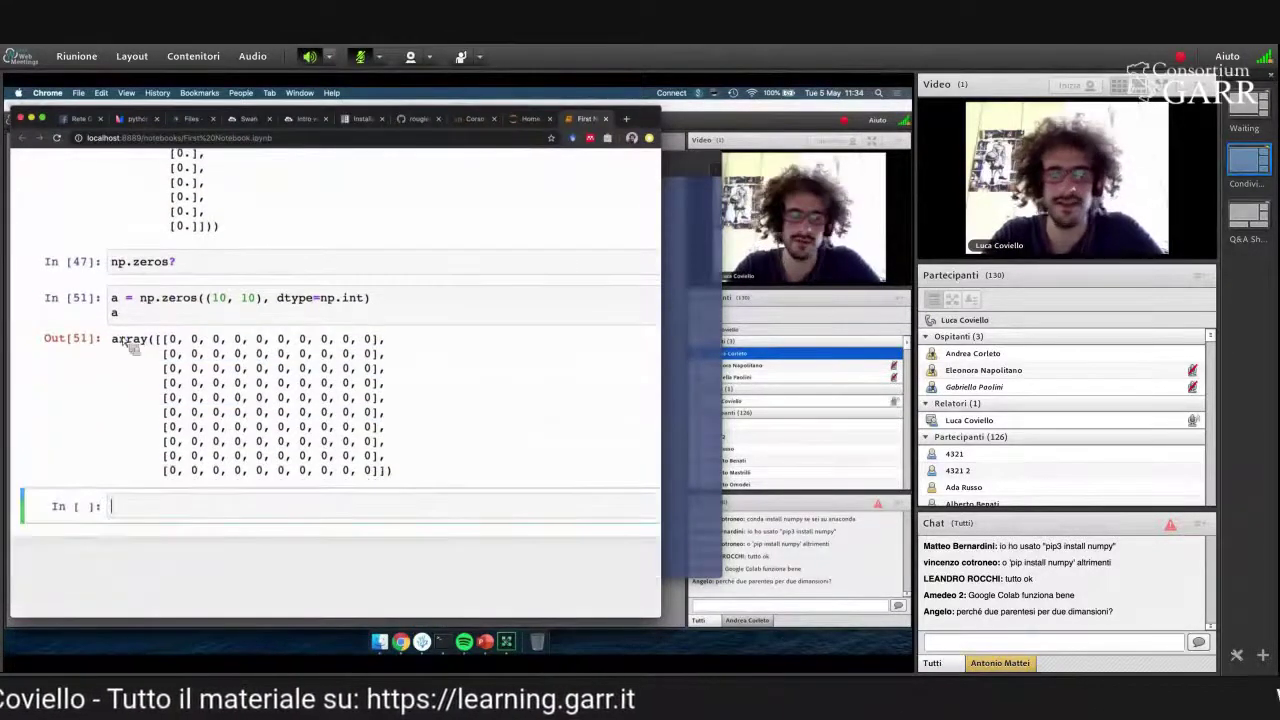
triple_click(180, 338)
left_click_drag(264, 298, 368, 299)
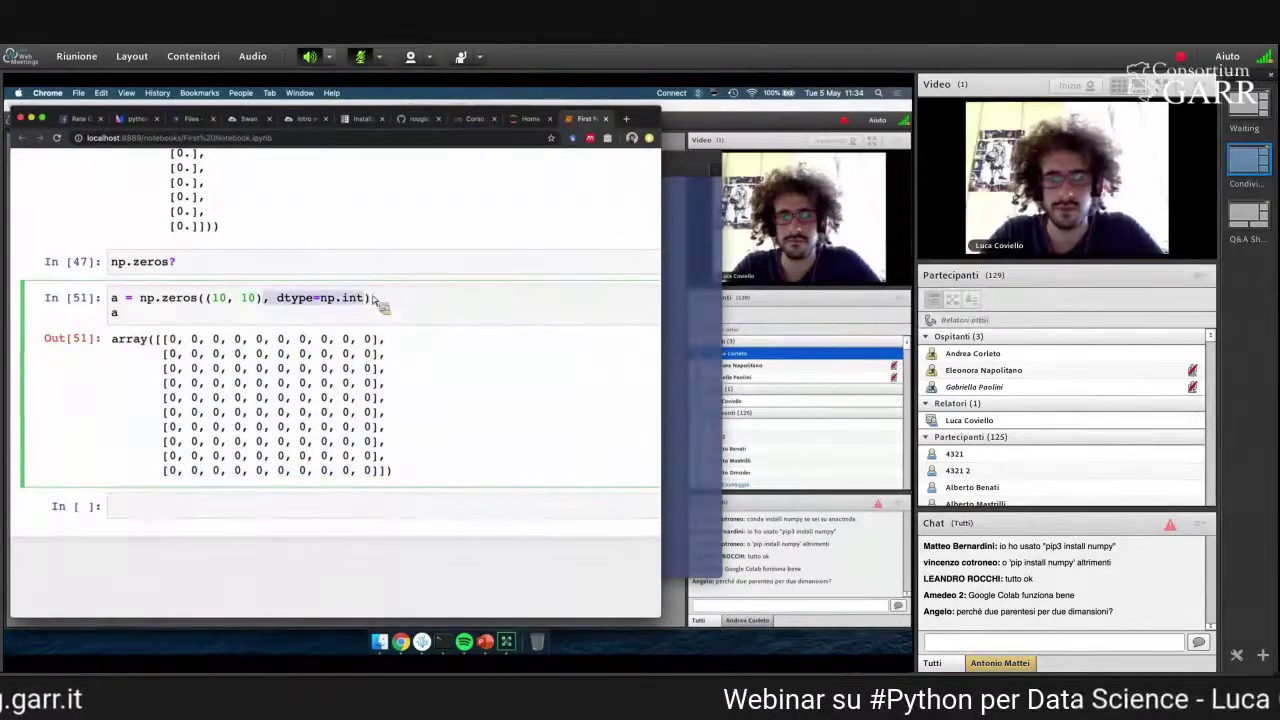
key("Right")
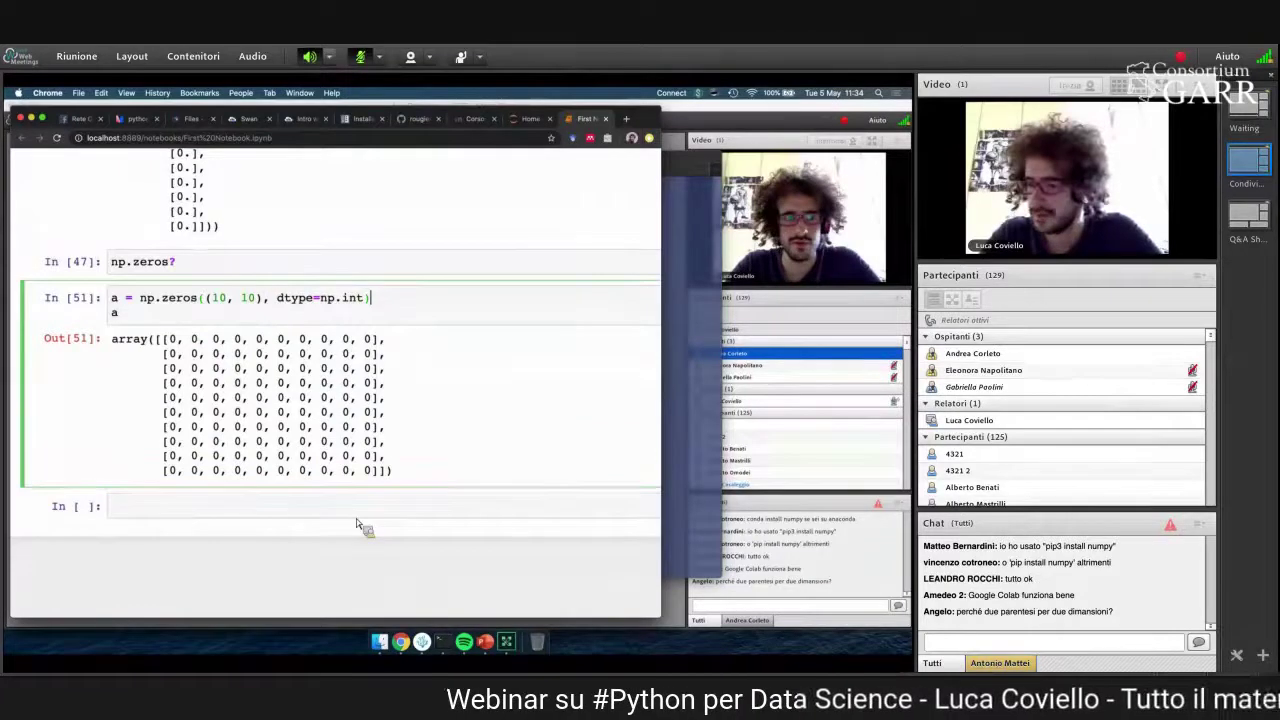
key("Escape")
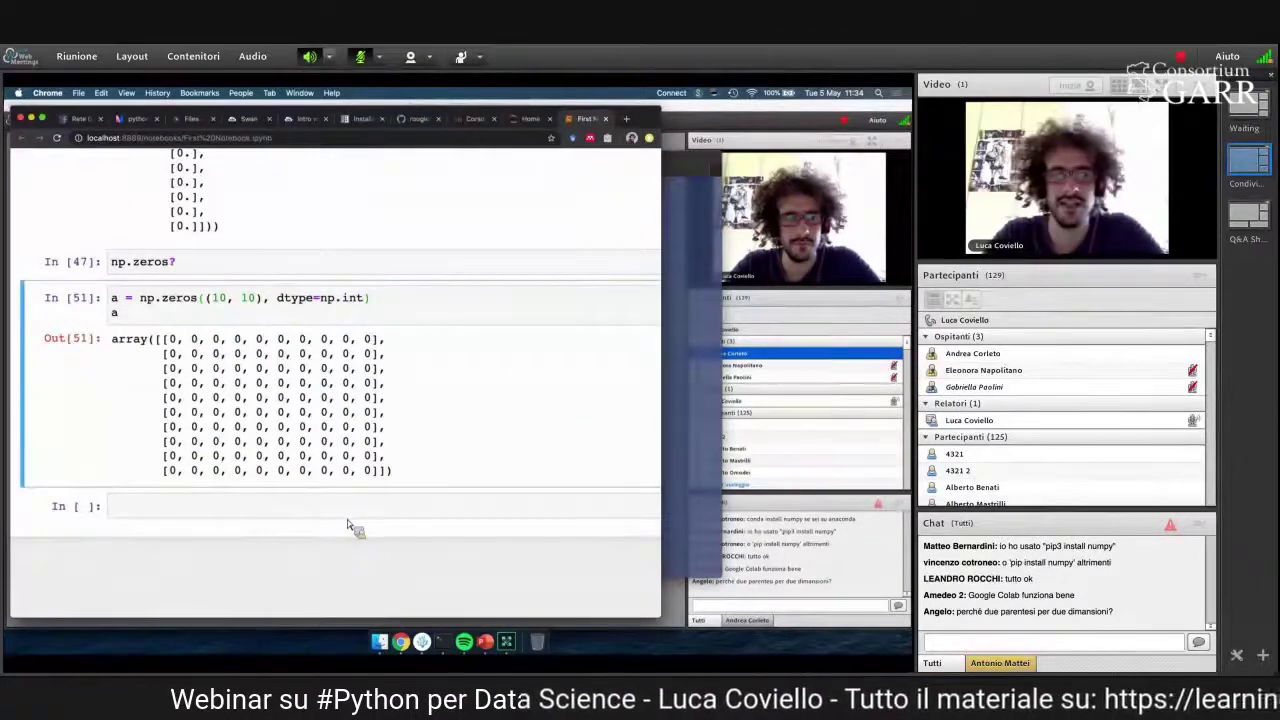
key("Down")
key("Return")
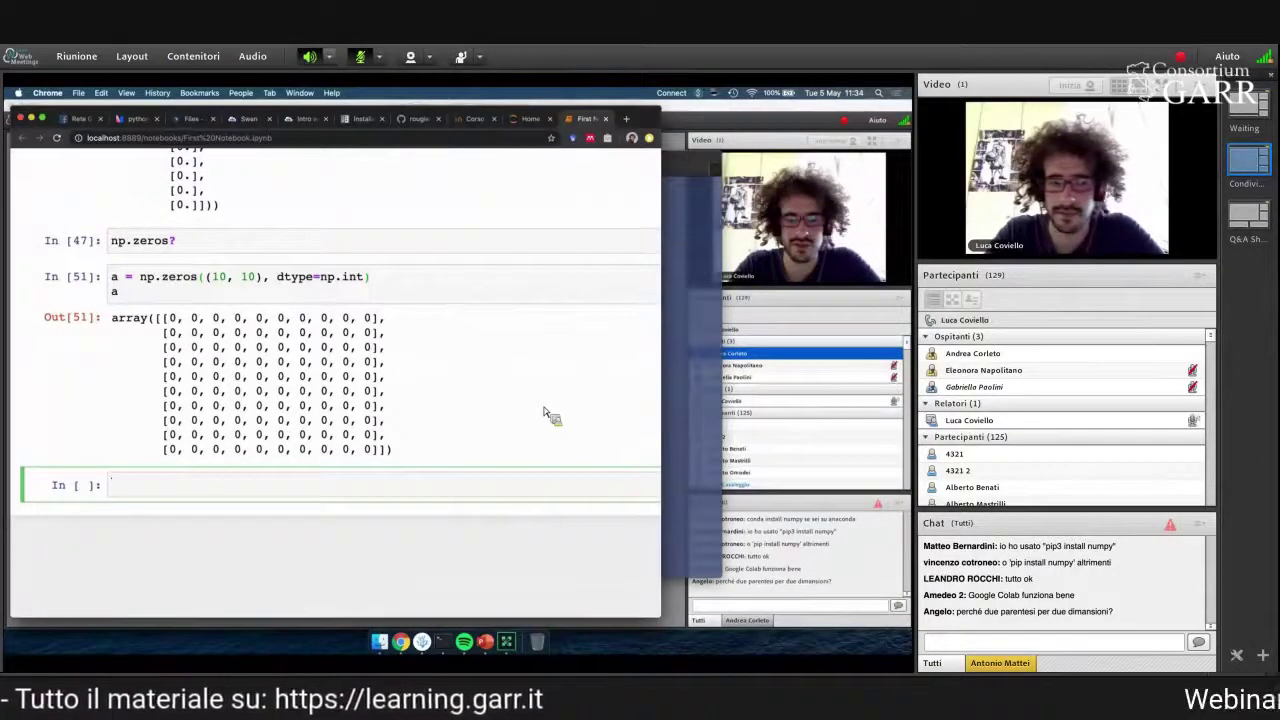
type("a[0")
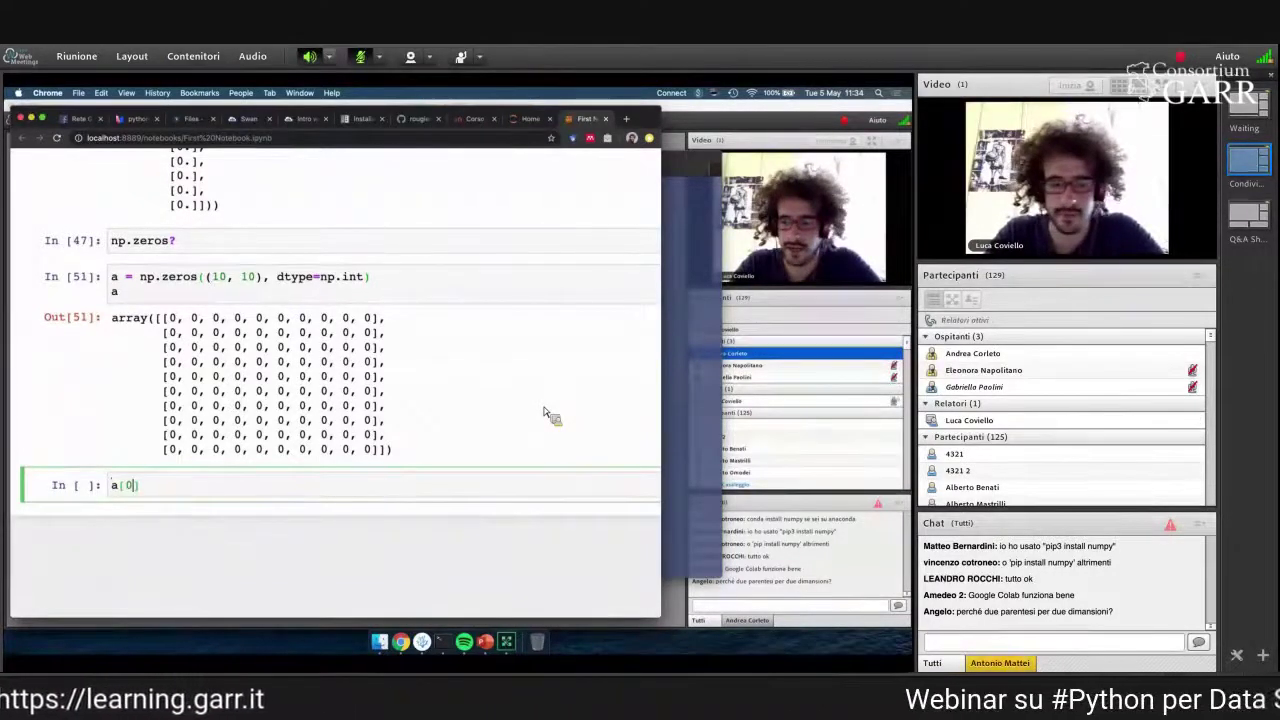
key("BackSpace")
key("BackSpace")
key("BackSpace")
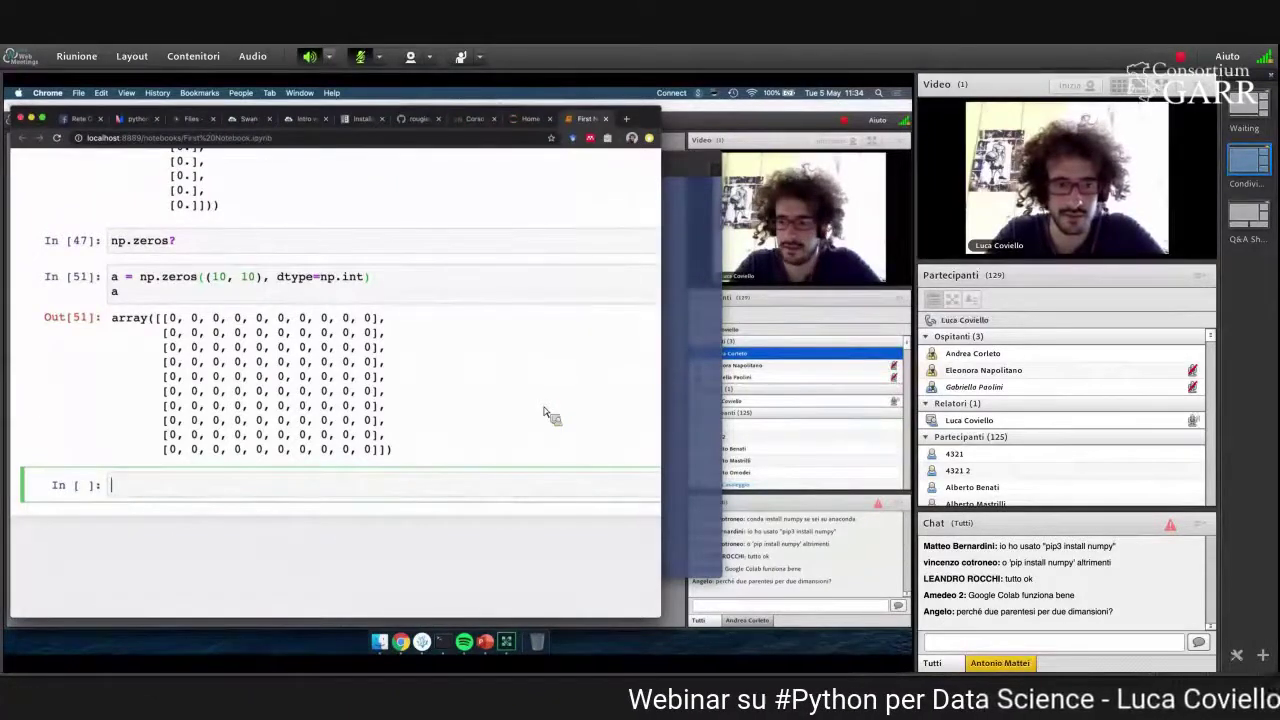
- Write # indexing in the empty last cell, convert it to Markdown and render it as a heading
type("# inde")
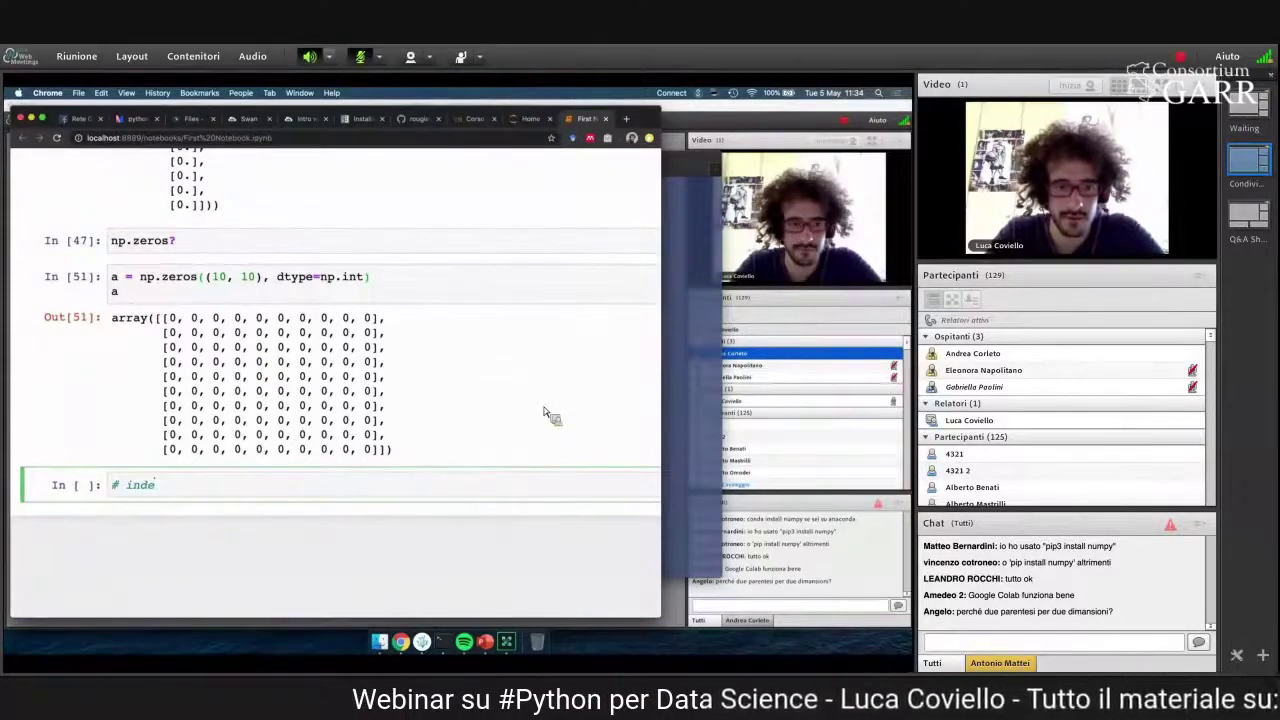
type("xing")
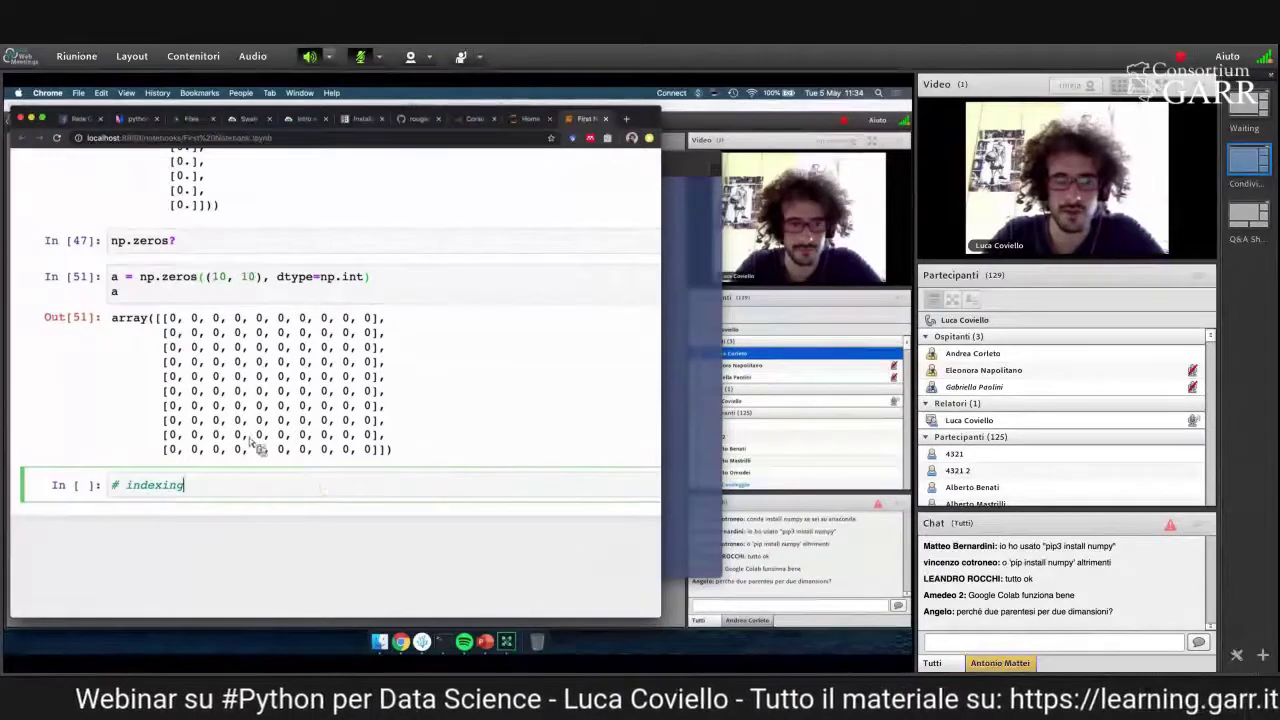
key("Escape")
key("m")
key("shift+Return")
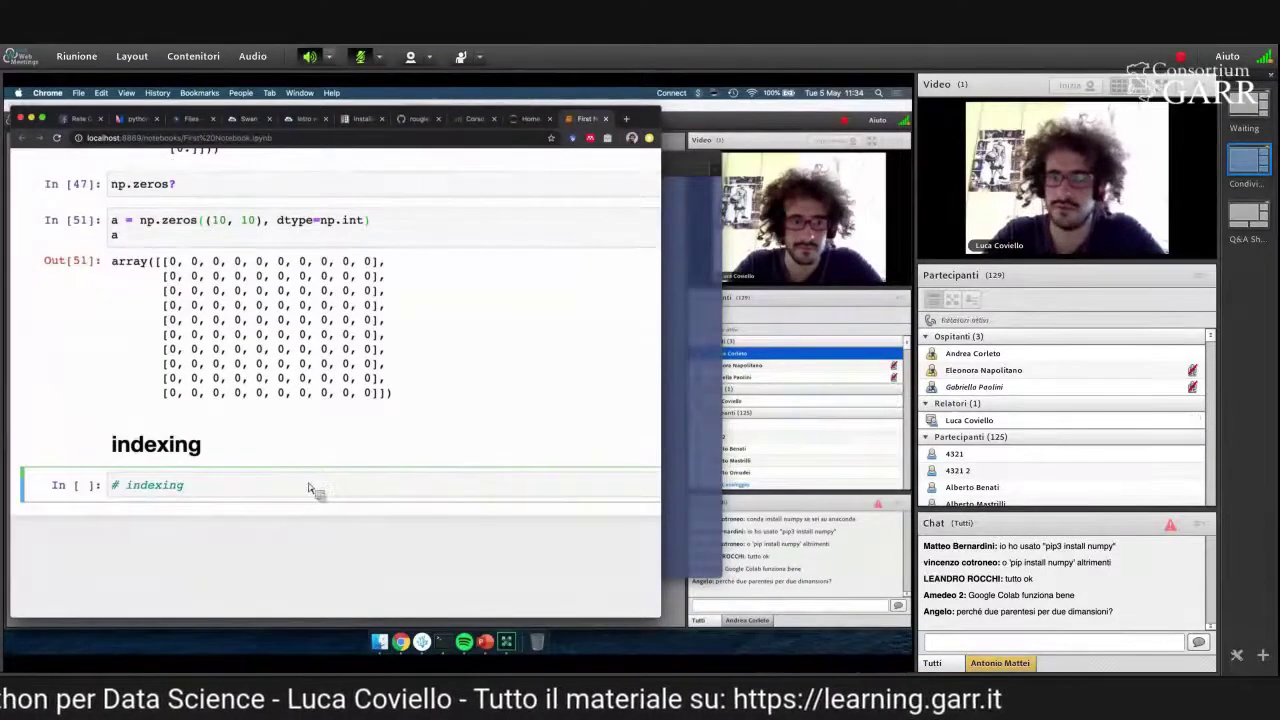
- Enter np.arange(10) in the cleared cell below the indexing heading, run it and highlight the array output
key("super+a")
key("BackSpace")
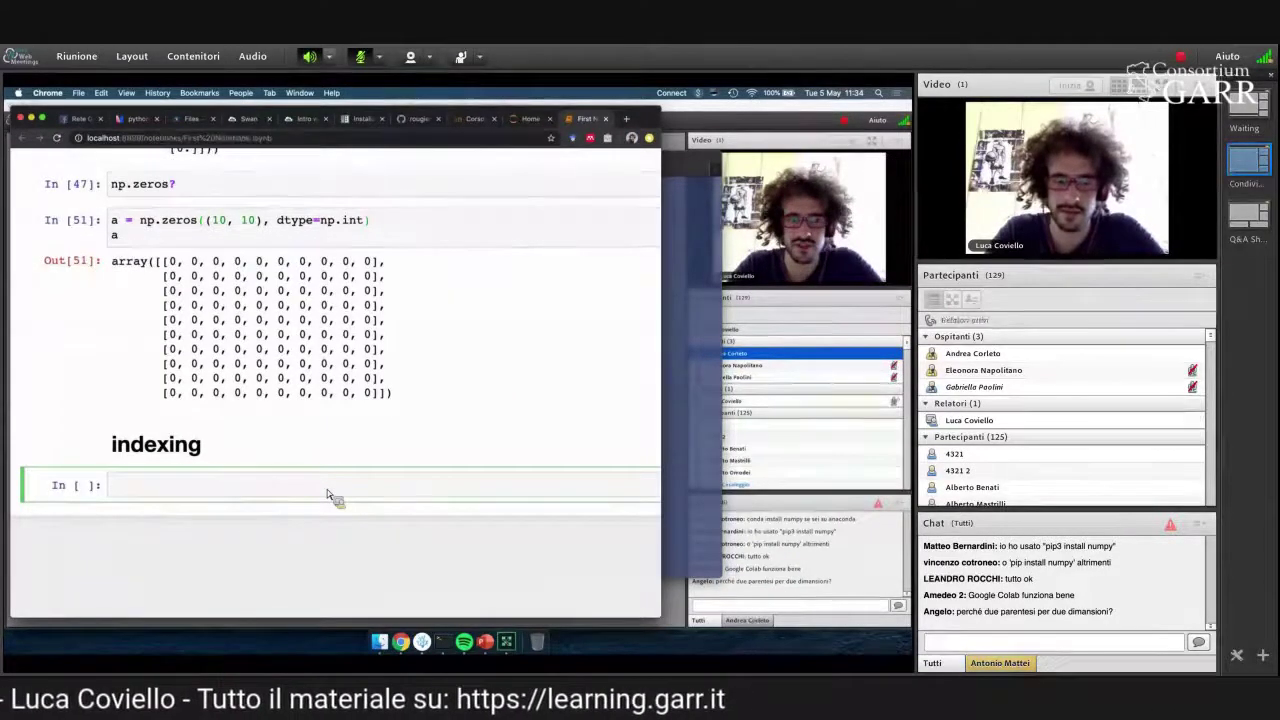
type("np.aa")
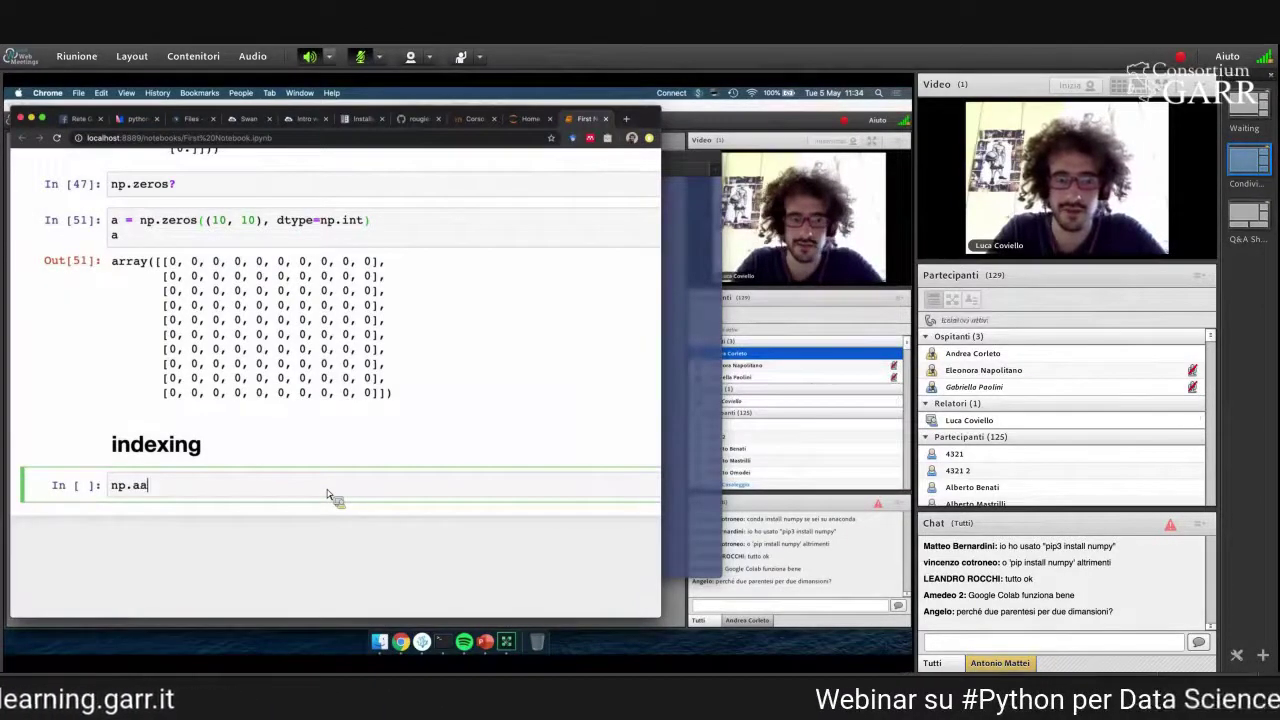
type("range")
key("Left")
key("Left")
key("Left")
key("Left")
key("Left")
key("BackSpace")
key("End")
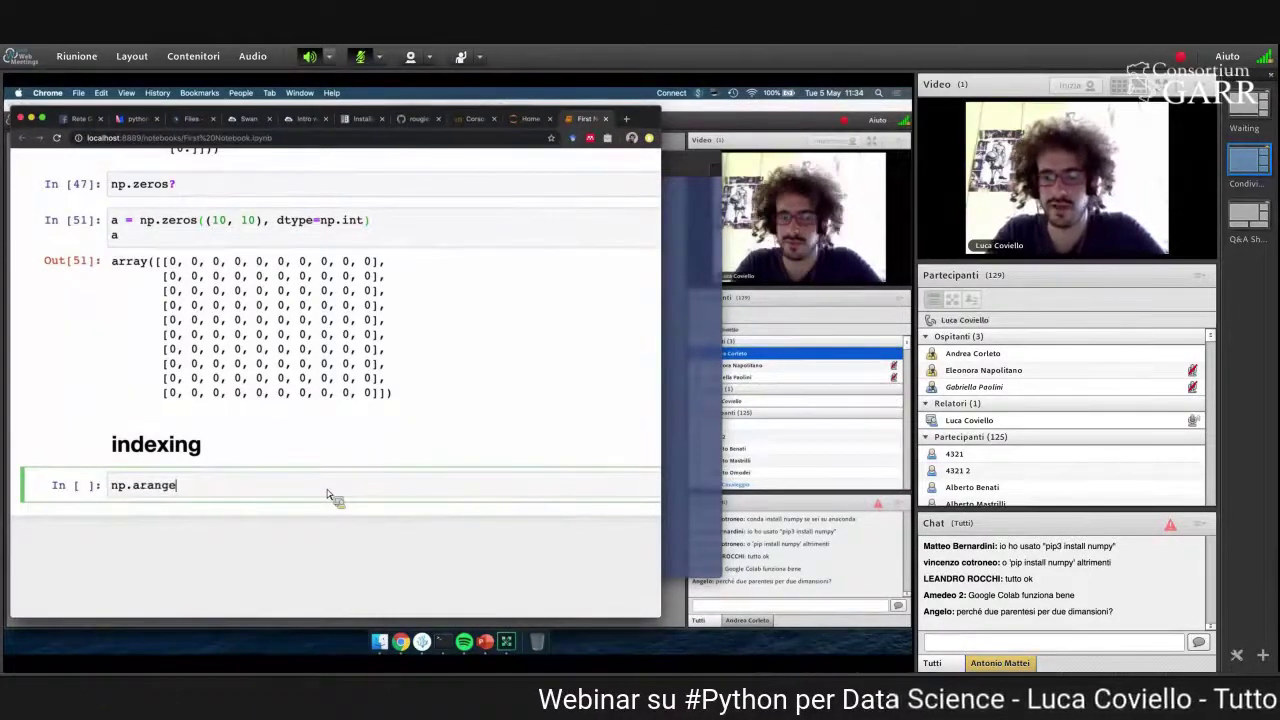
type("(")
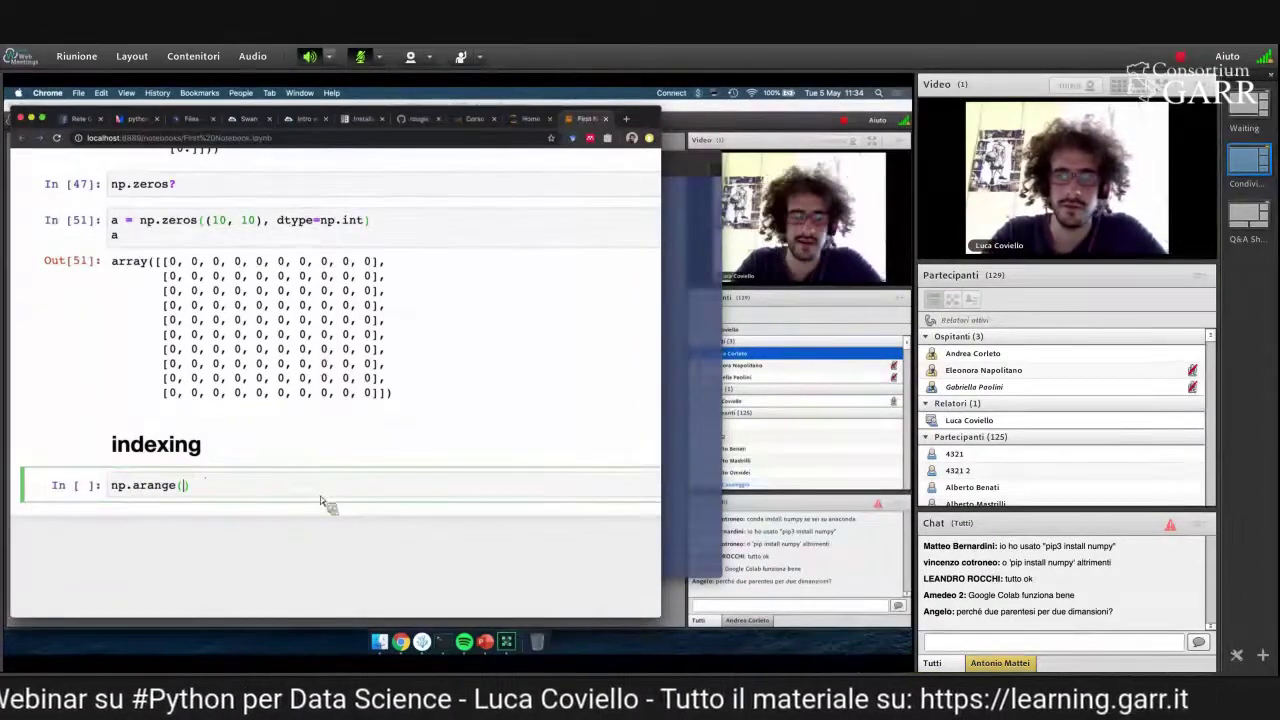
type("10")
key("shift+Return")
triple_click(295, 478)
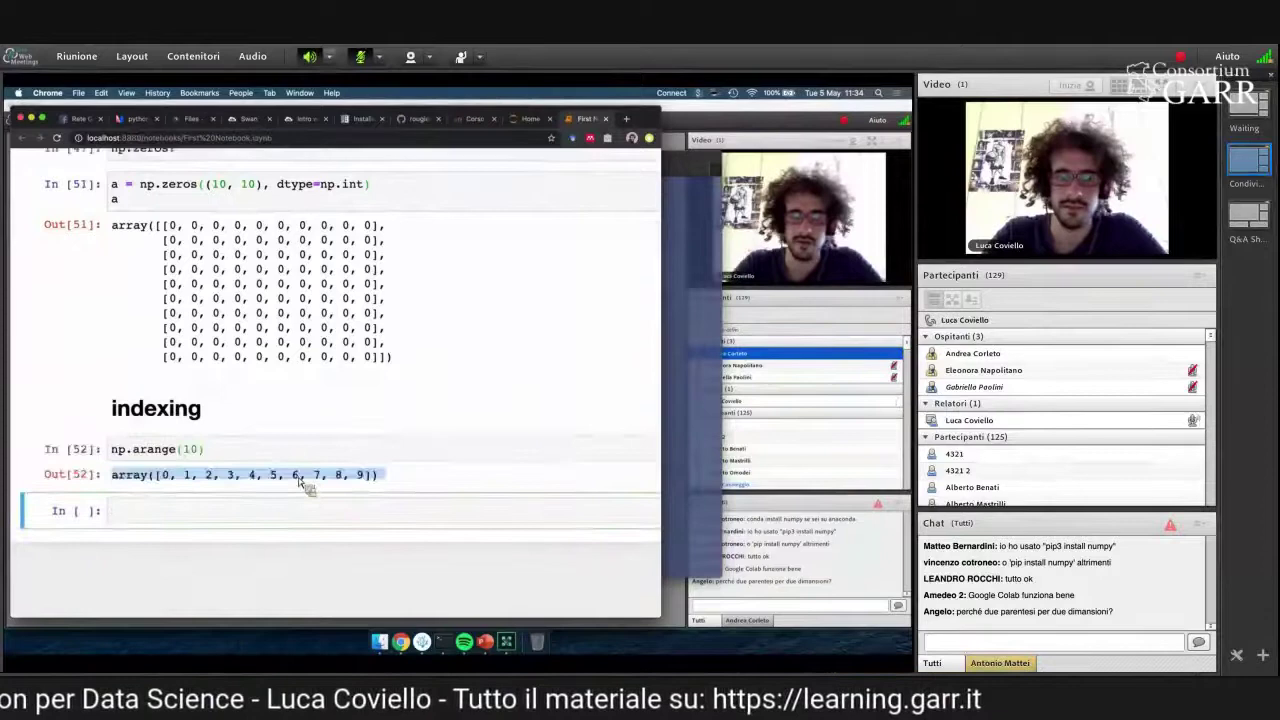
- Change the np.arange argument to 16 and rerun the cell in place
left_click(256, 437)
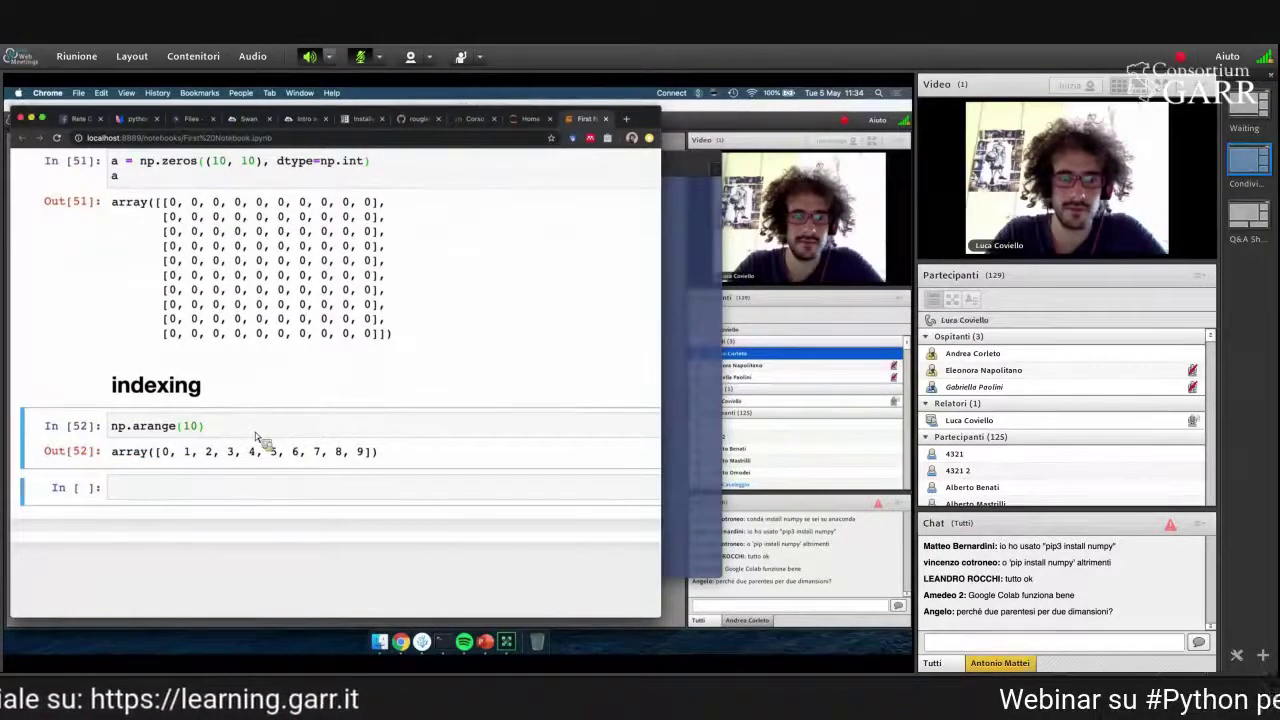
left_click(256, 437)
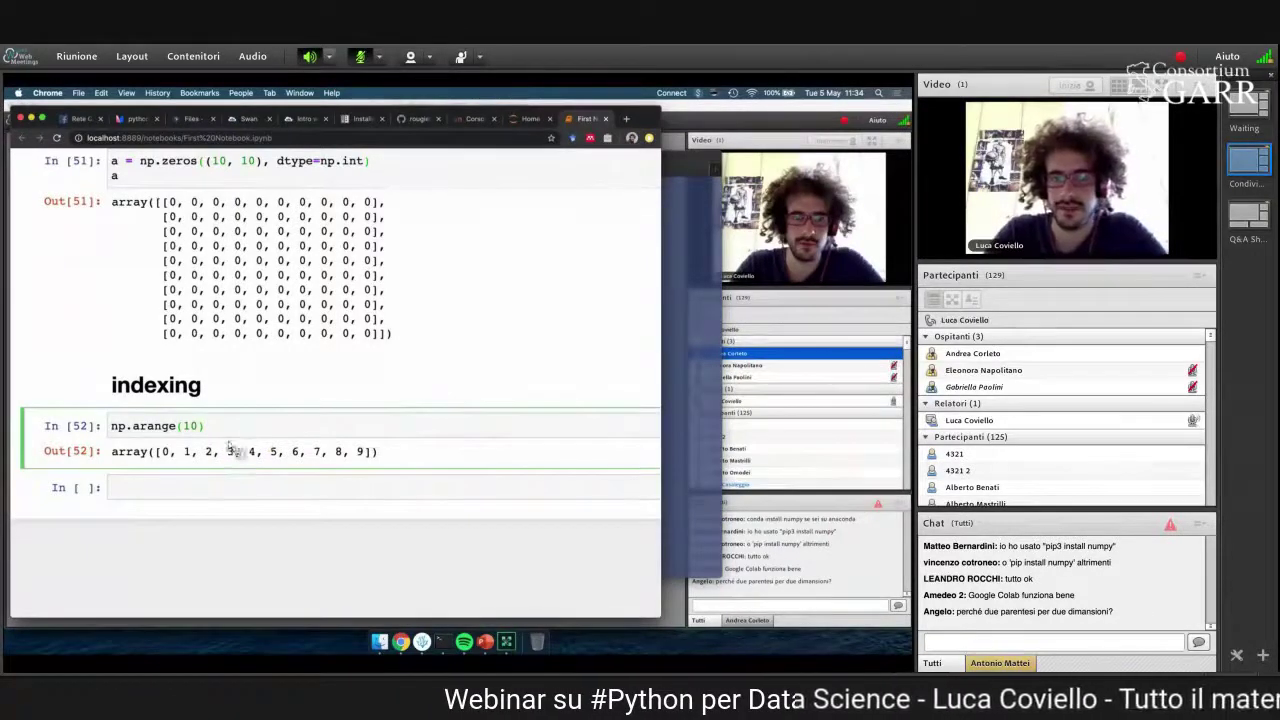
left_click(270, 430)
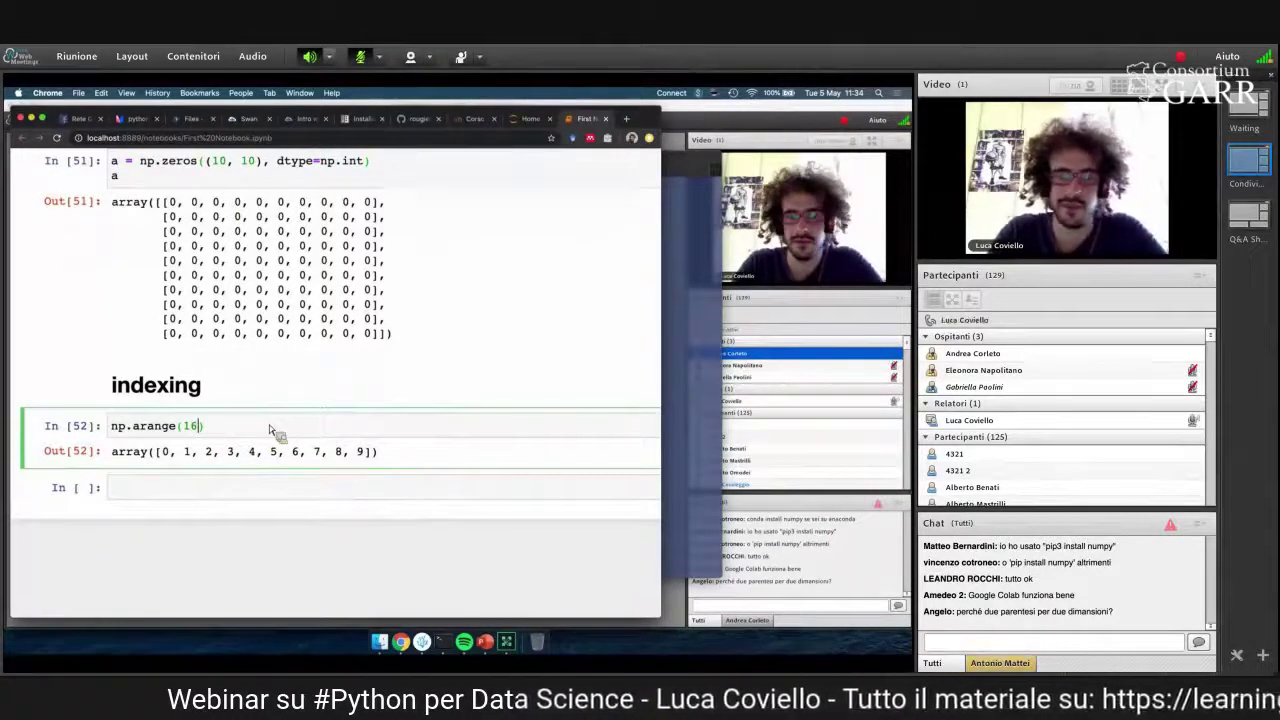
key("ctrl+Return")
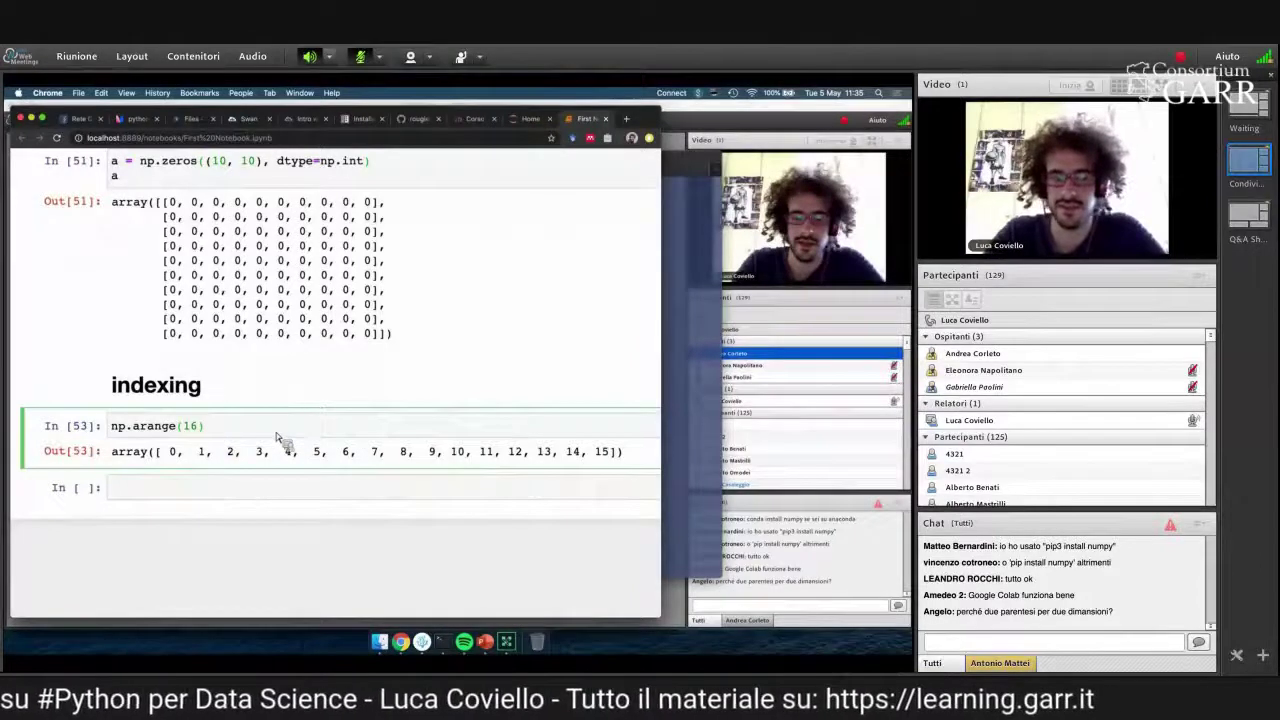
- Check the shape of np.arange(16) by running the cell with .shape appended, and erase the attribute name
type(".shape")
key("ctrl+Return")
key("BackSpace")
key("BackSpace")
key("BackSpace")
key("BackSpace")
key("BackSpace")
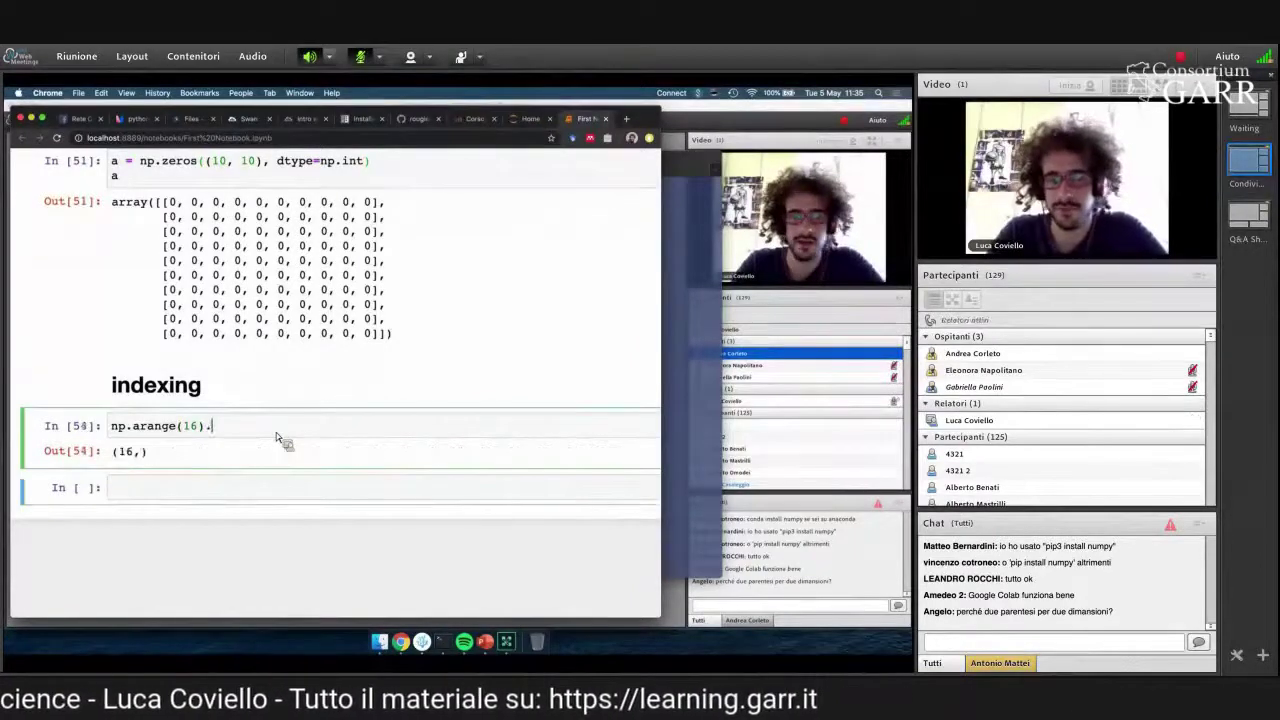
- Complete the expression as np.arange(16).reshape((4, 4)) and run the cell
type("reshape(")
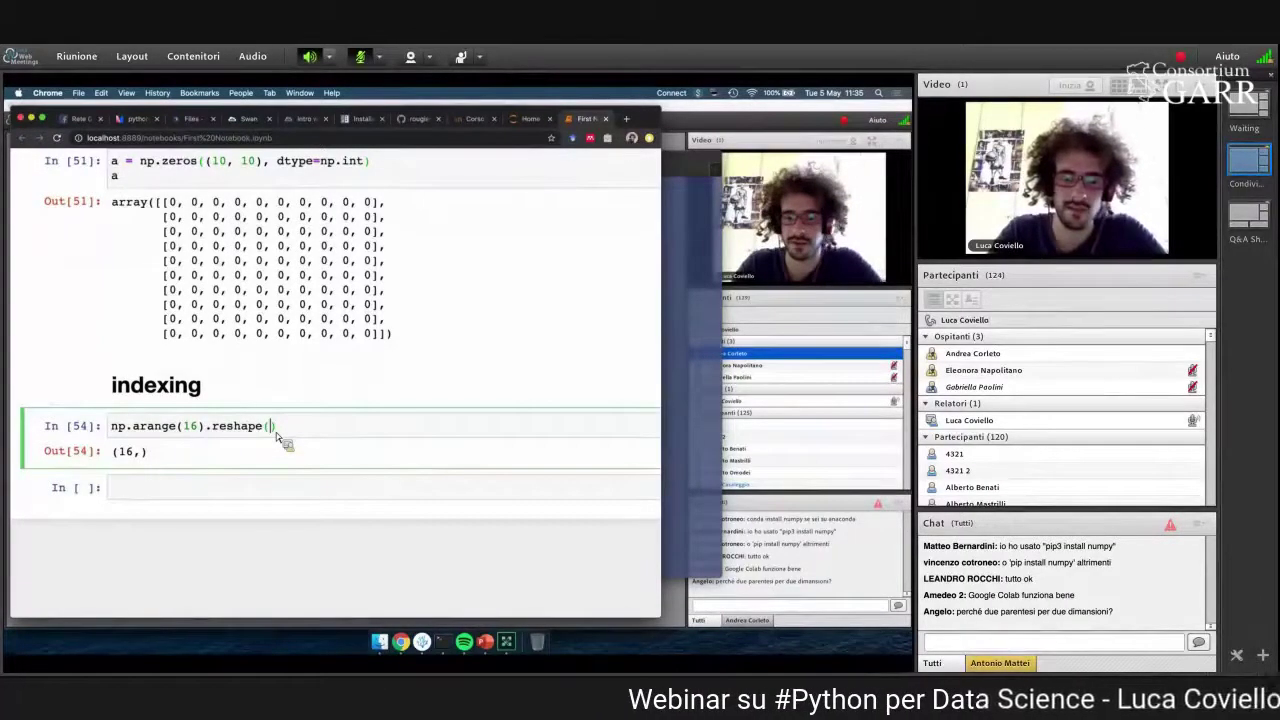
type("(")
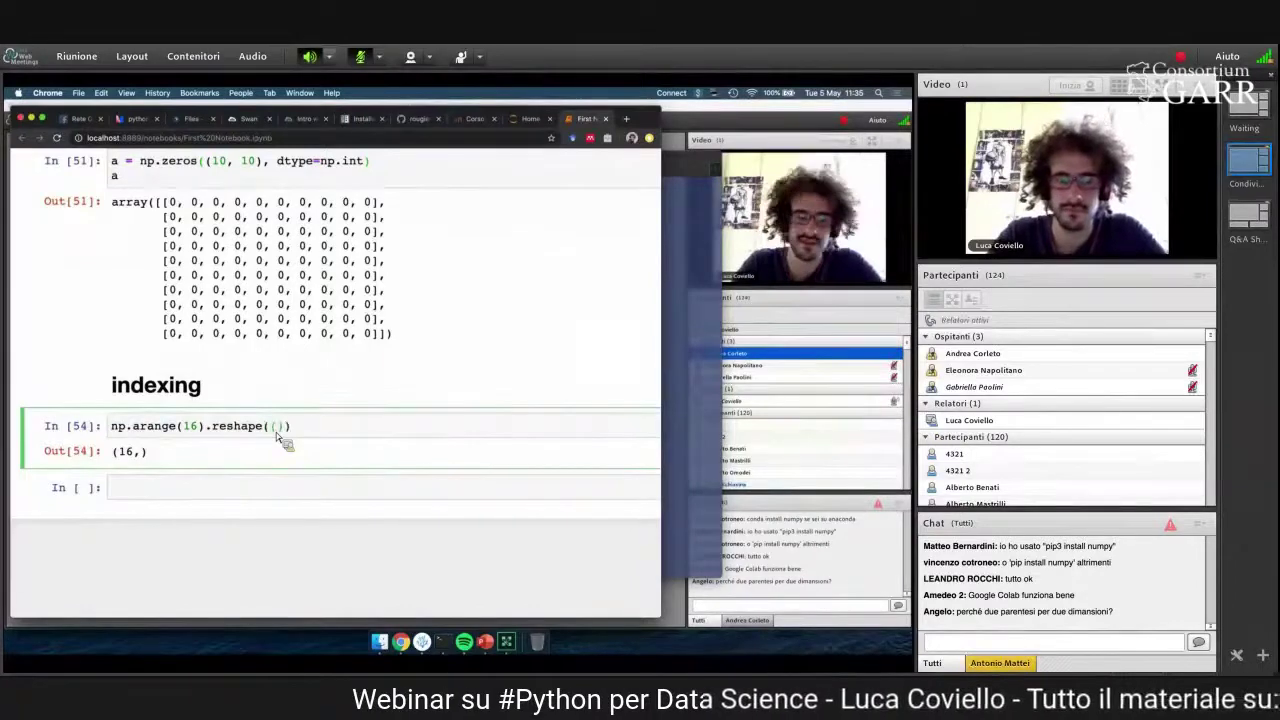
type("4, 4))")
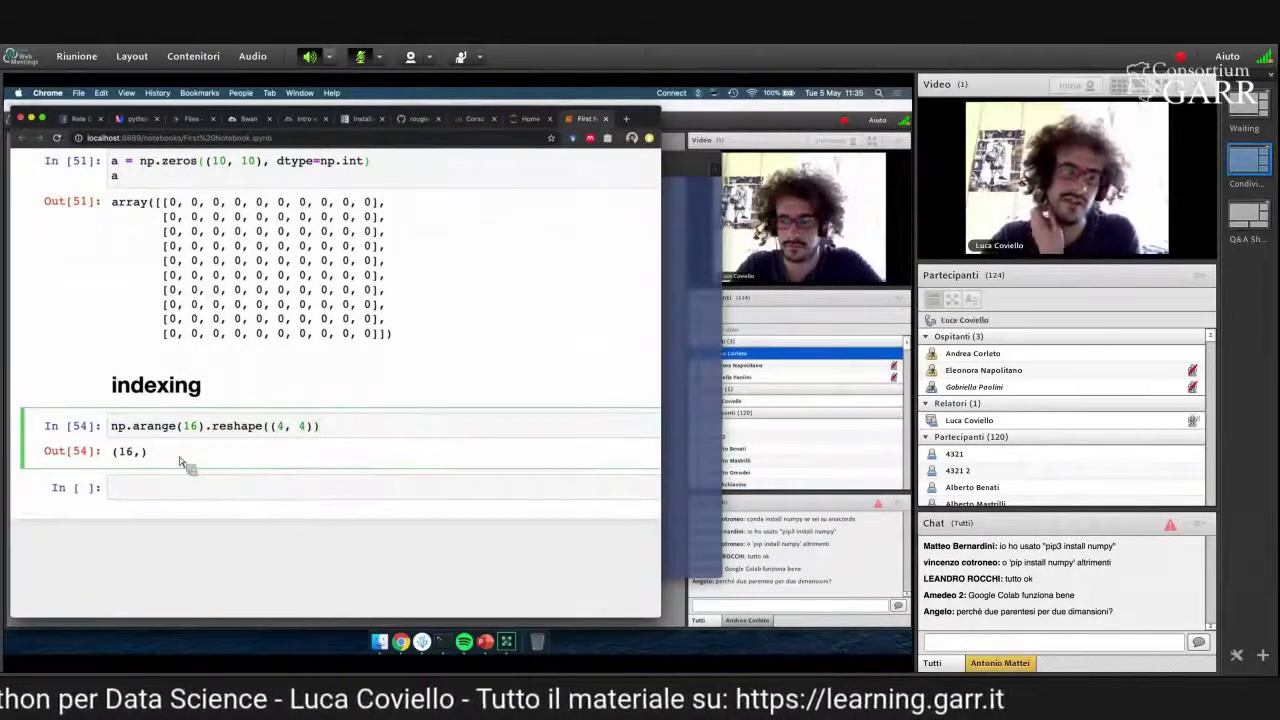
key("shift+Return")
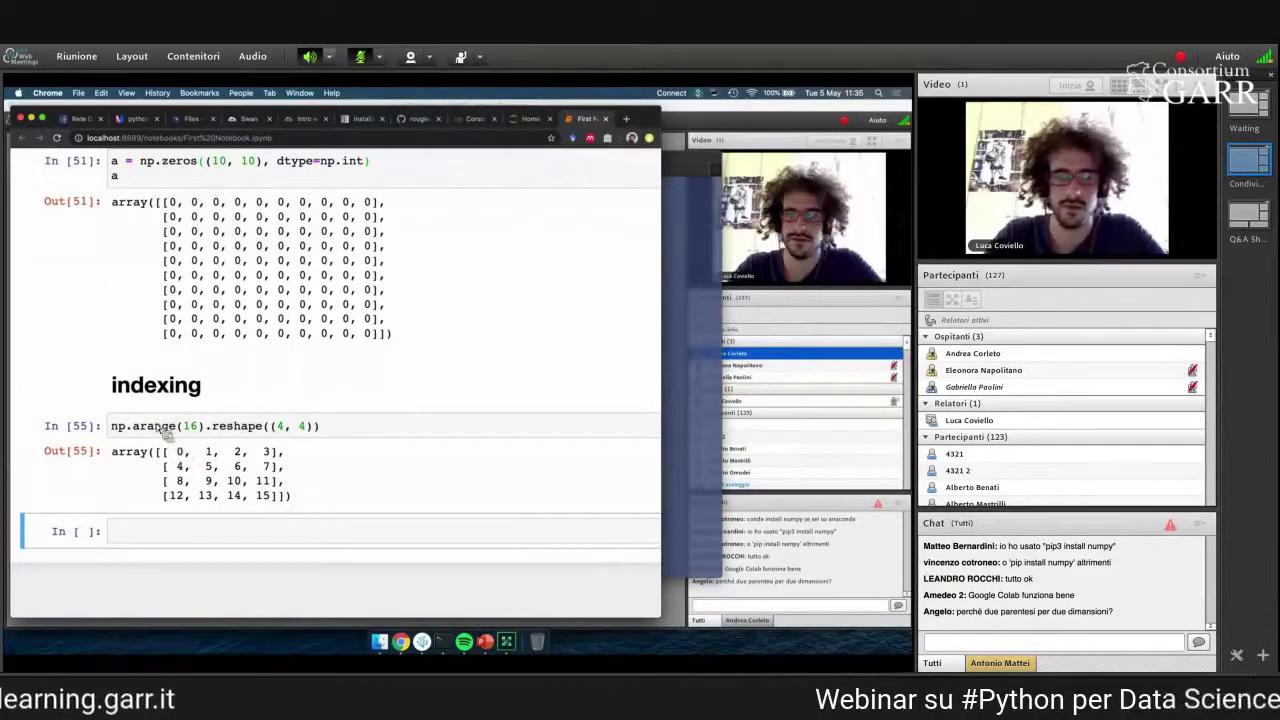
- Assign the reshaped array to a, add a line displaying a, and run the cell with a new cell inserted below
left_click(157, 427)
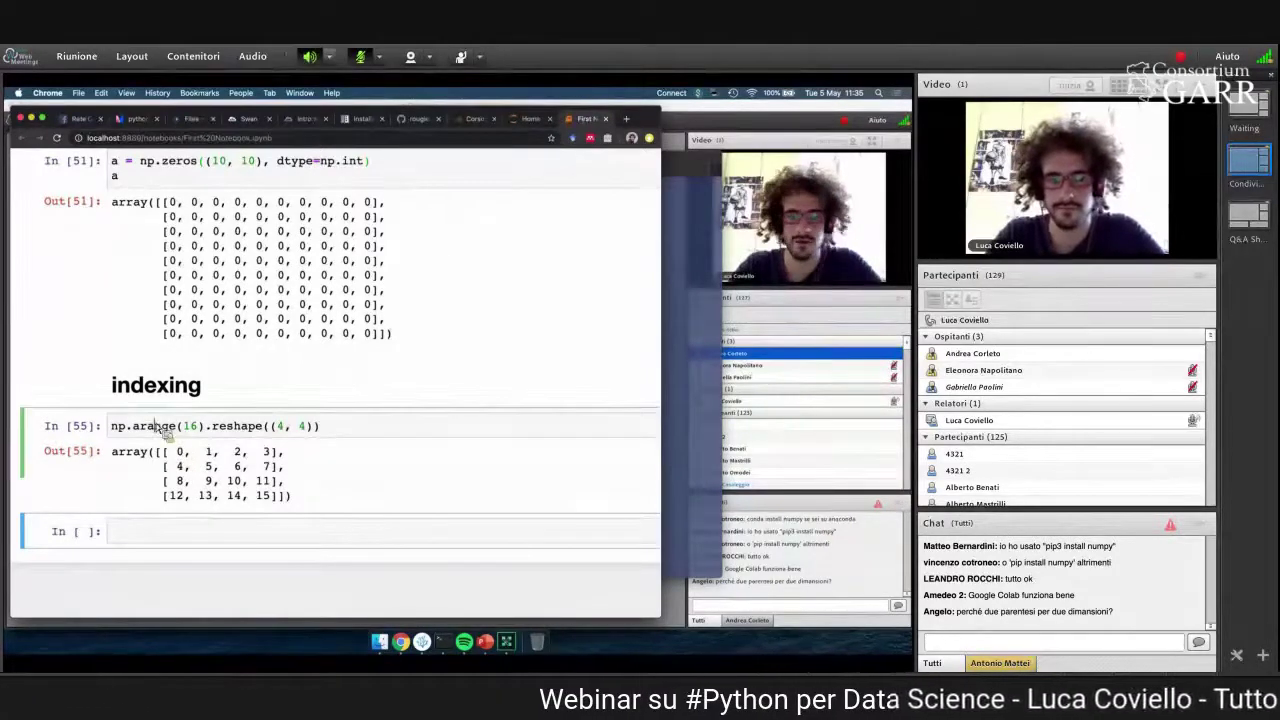
key("super+Left")
type("a =")
key("super+Right")
key("Return")
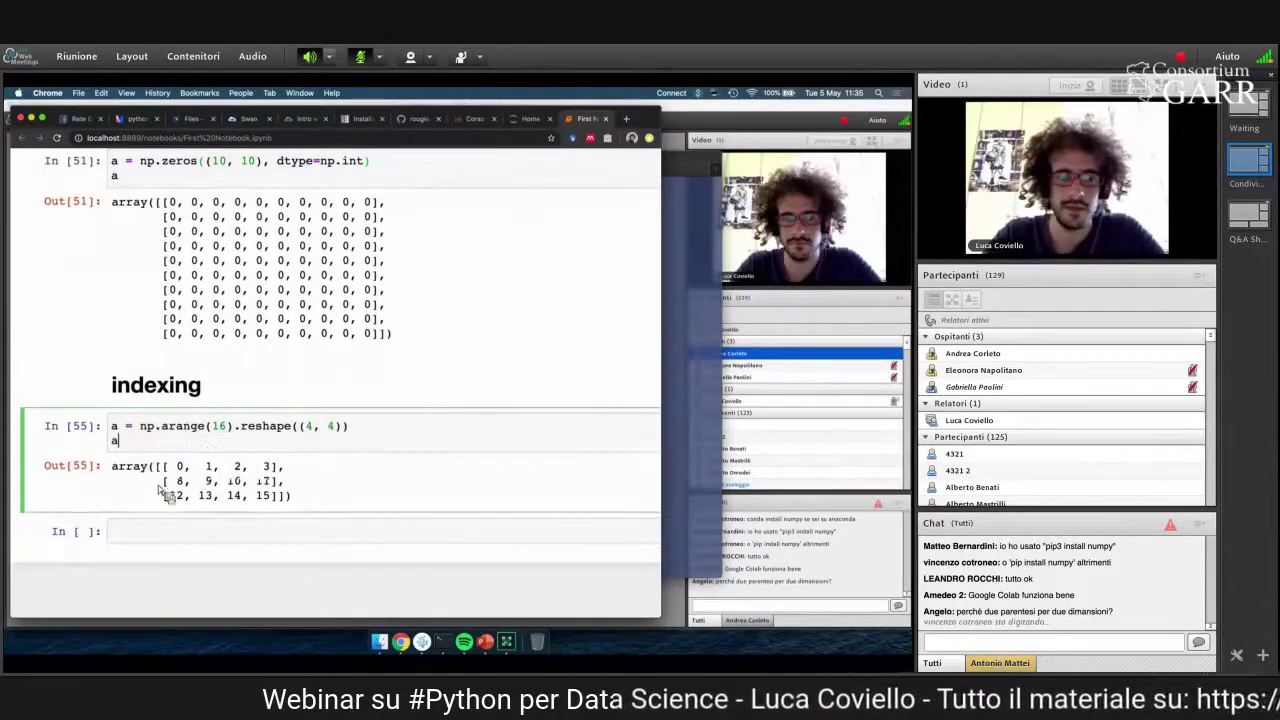
type("a")
key("alt+Return")
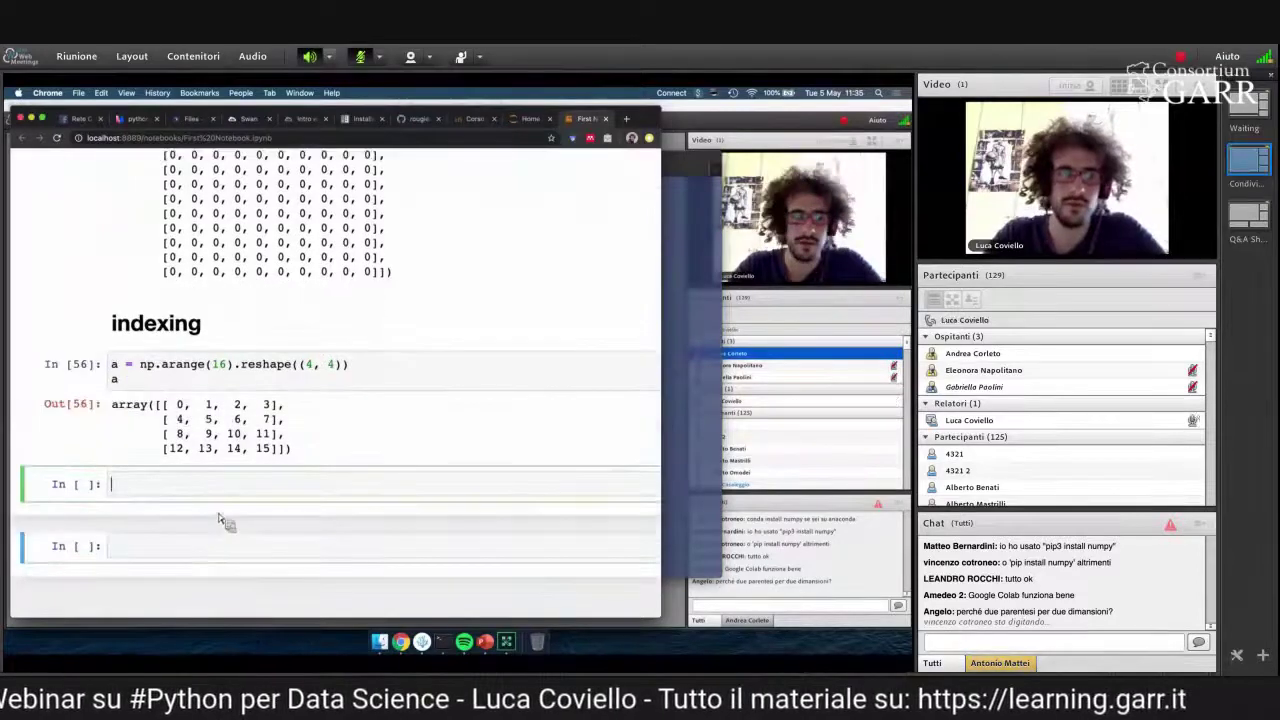
- Look back over the earlier cells on summing, timing, simple stats and multidimensional arrays, and return to the empty cell under indexing
type("a")
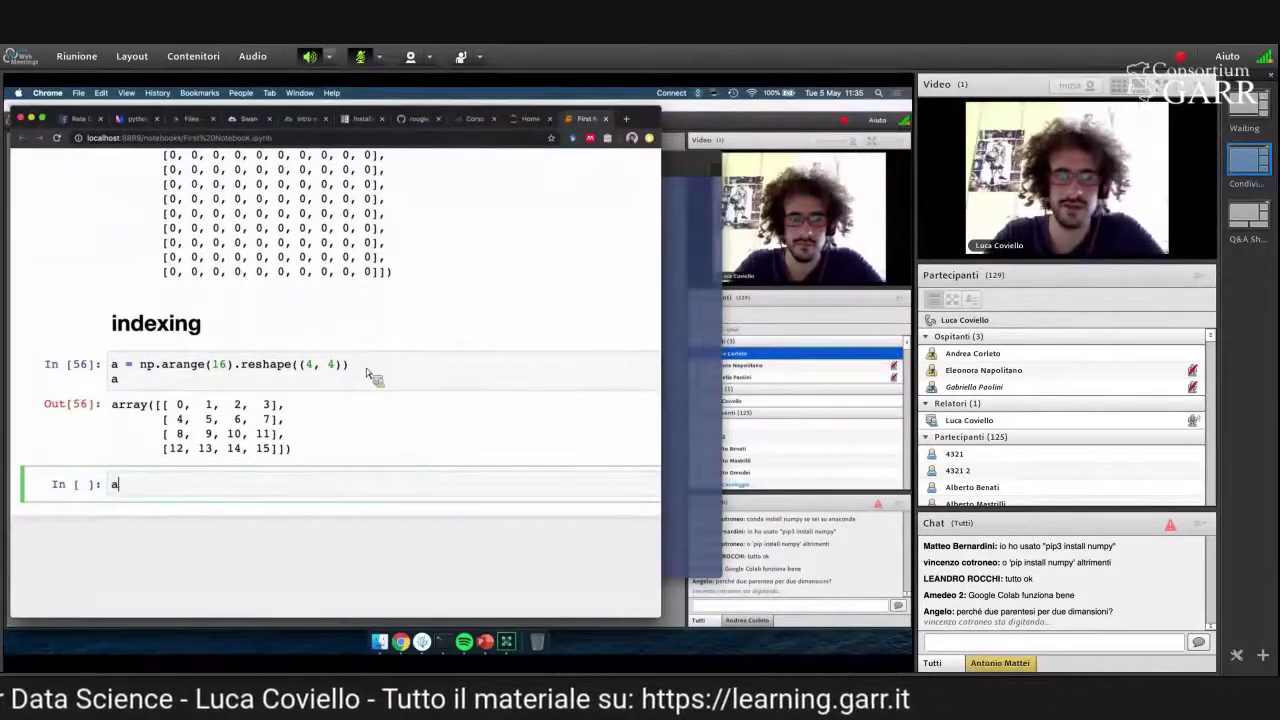
key("BackSpace")
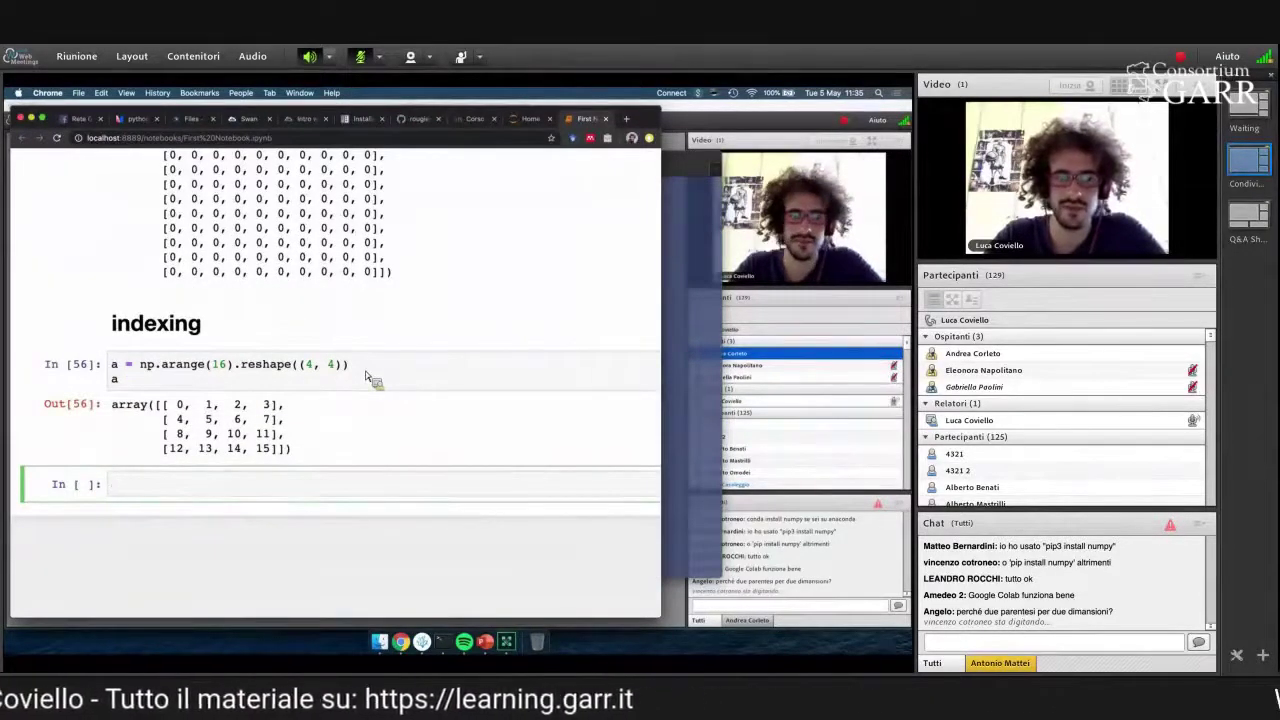
key("super+minus")
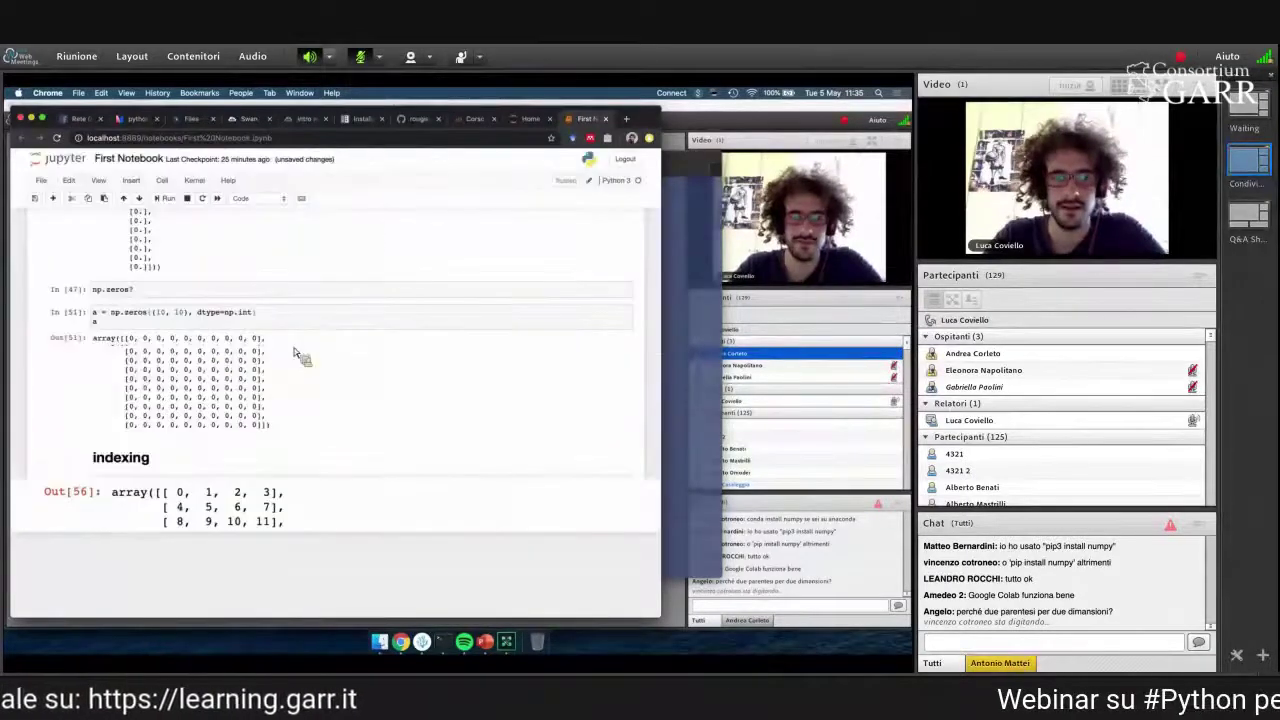
scroll(295, 352, "up", 3)
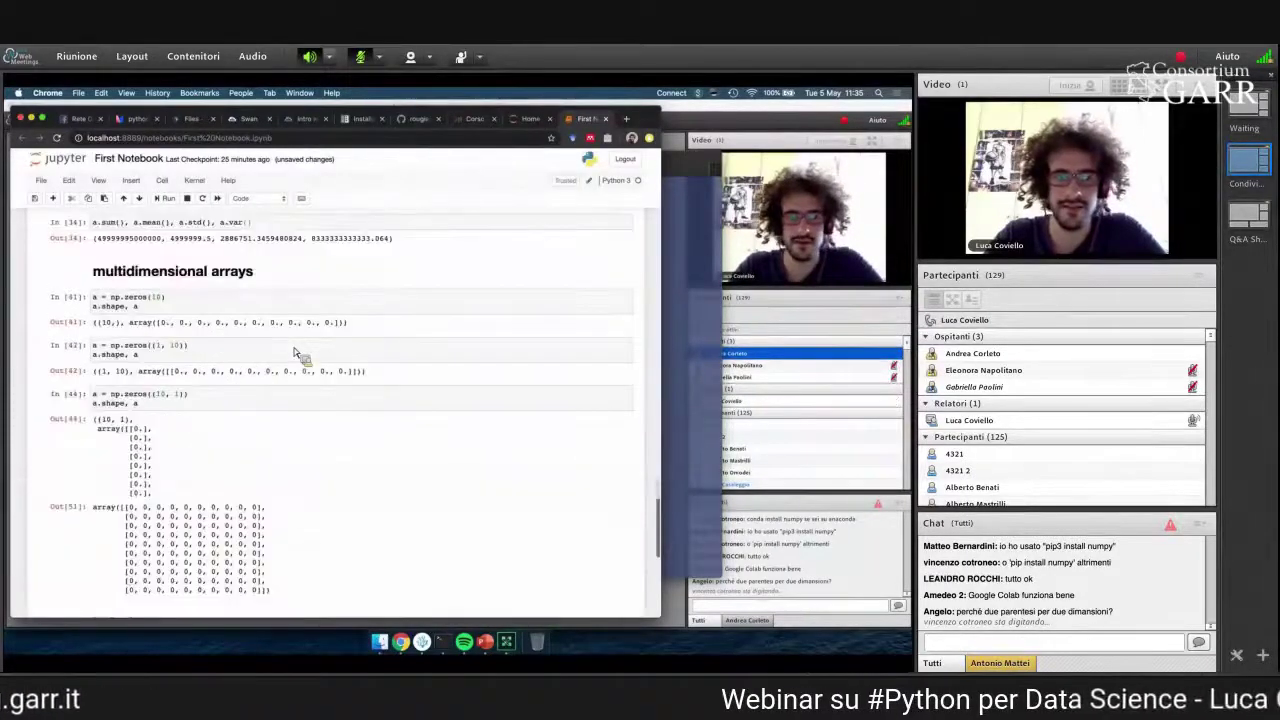
scroll(175, 350, "up", 3)
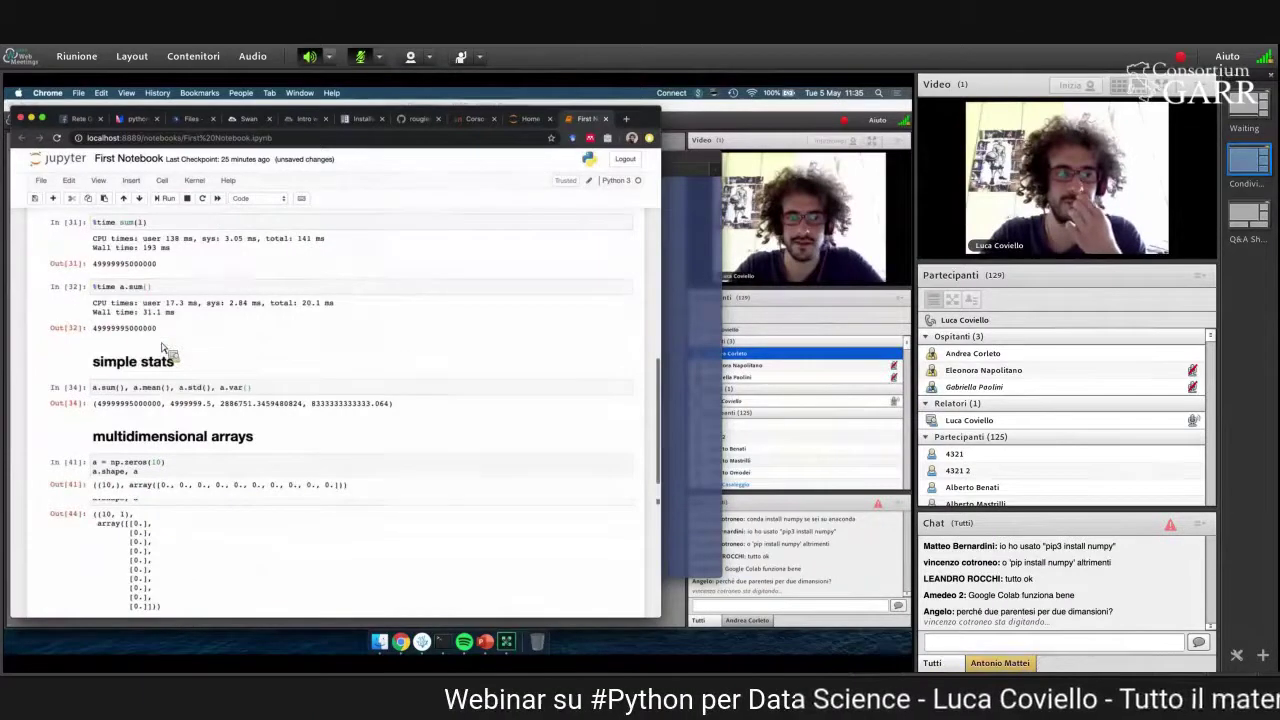
scroll(193, 381, "up", 3)
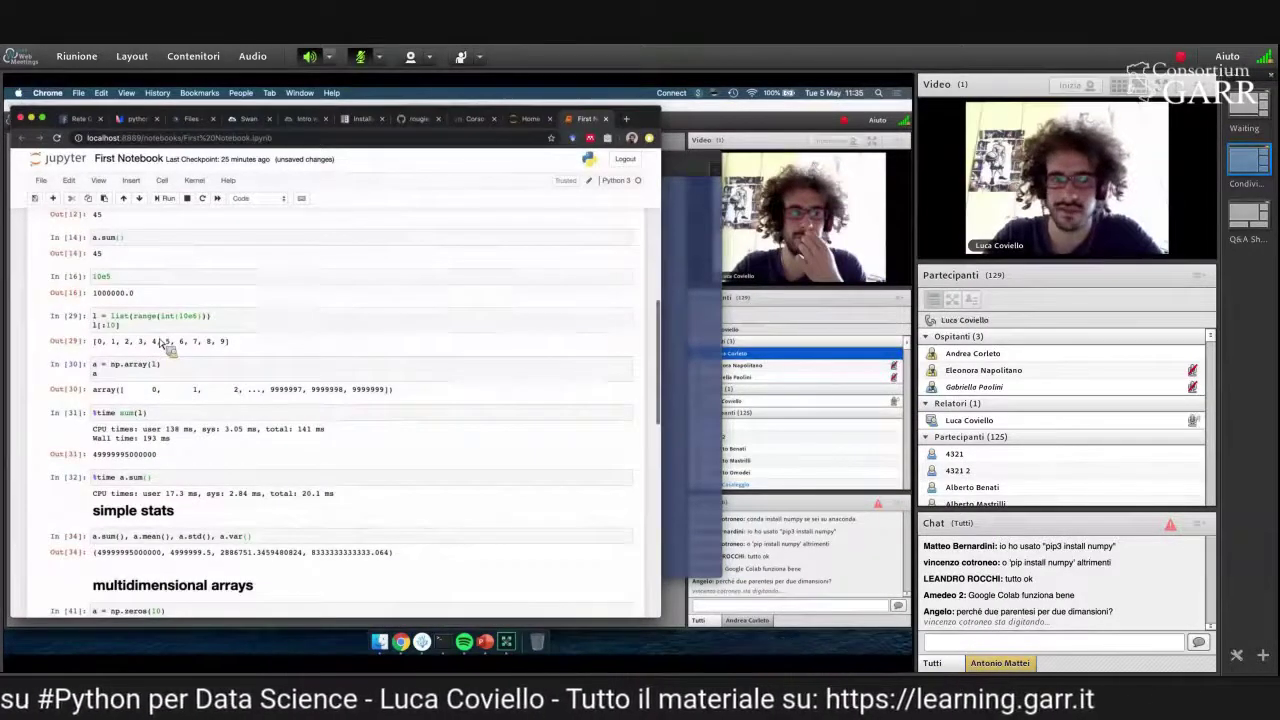
scroll(160, 345, "up", 2)
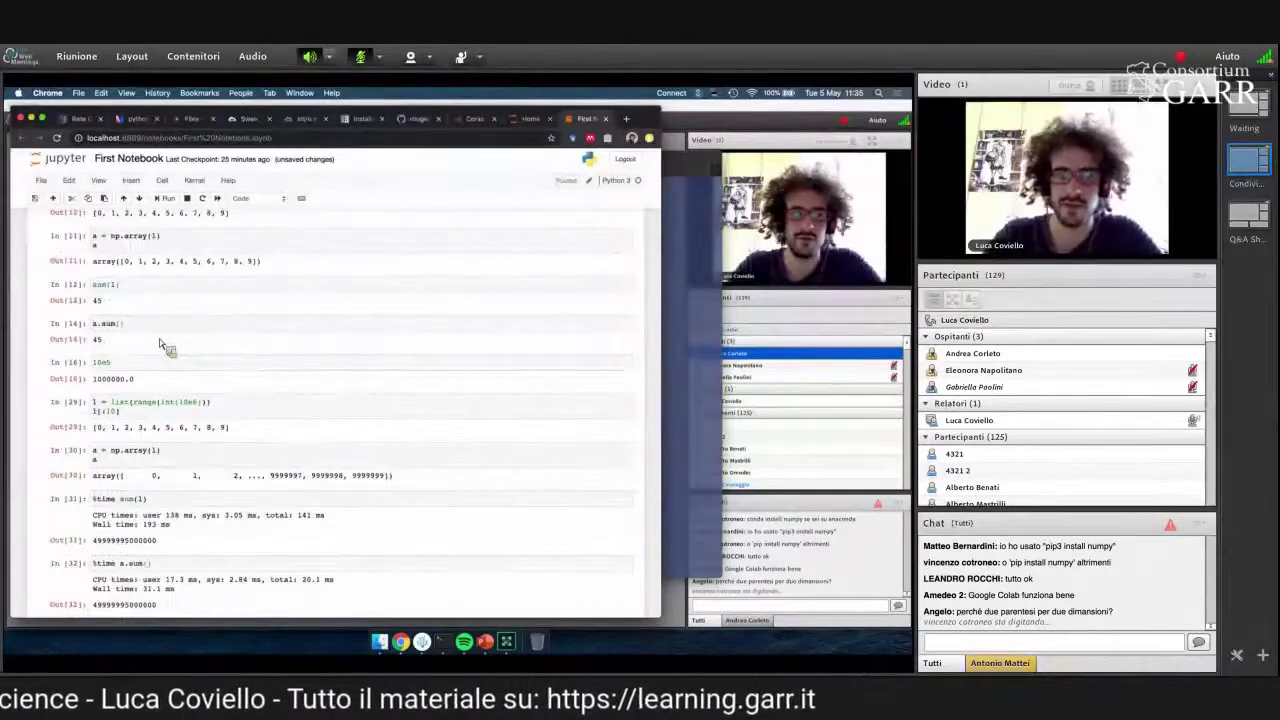
scroll(160, 343, "down", 3)
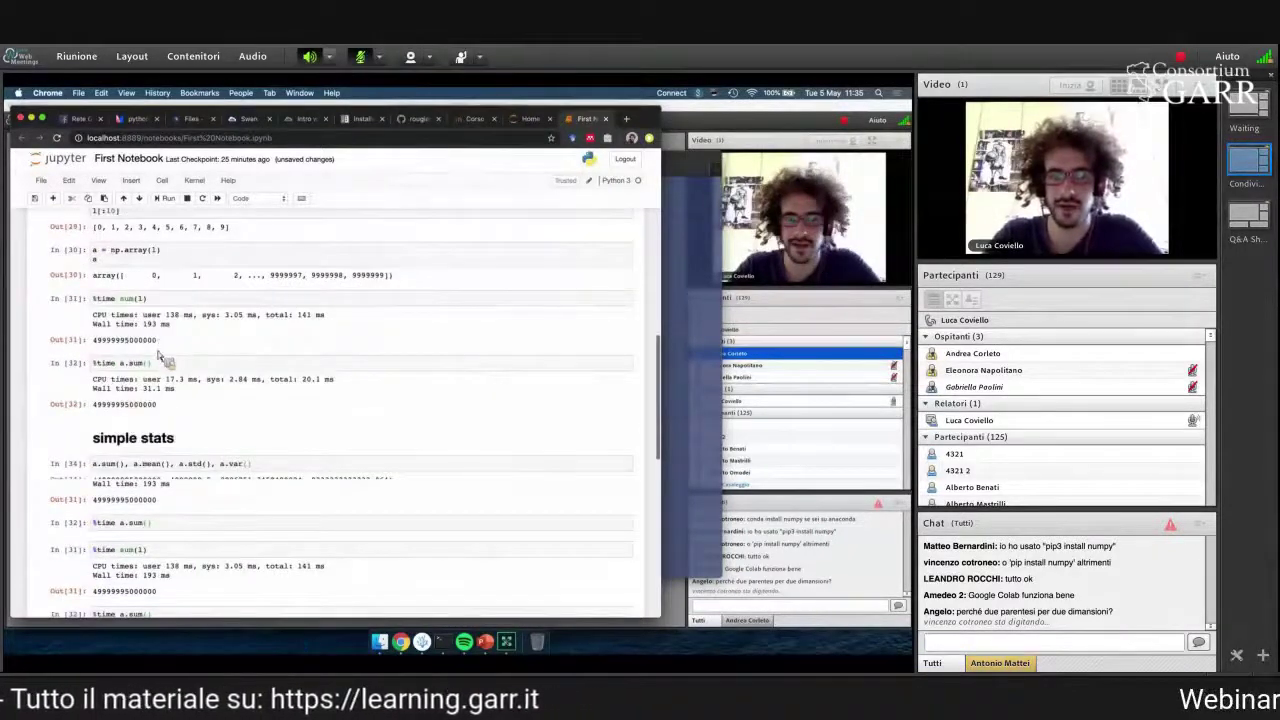
scroll(160, 370, "down", 5)
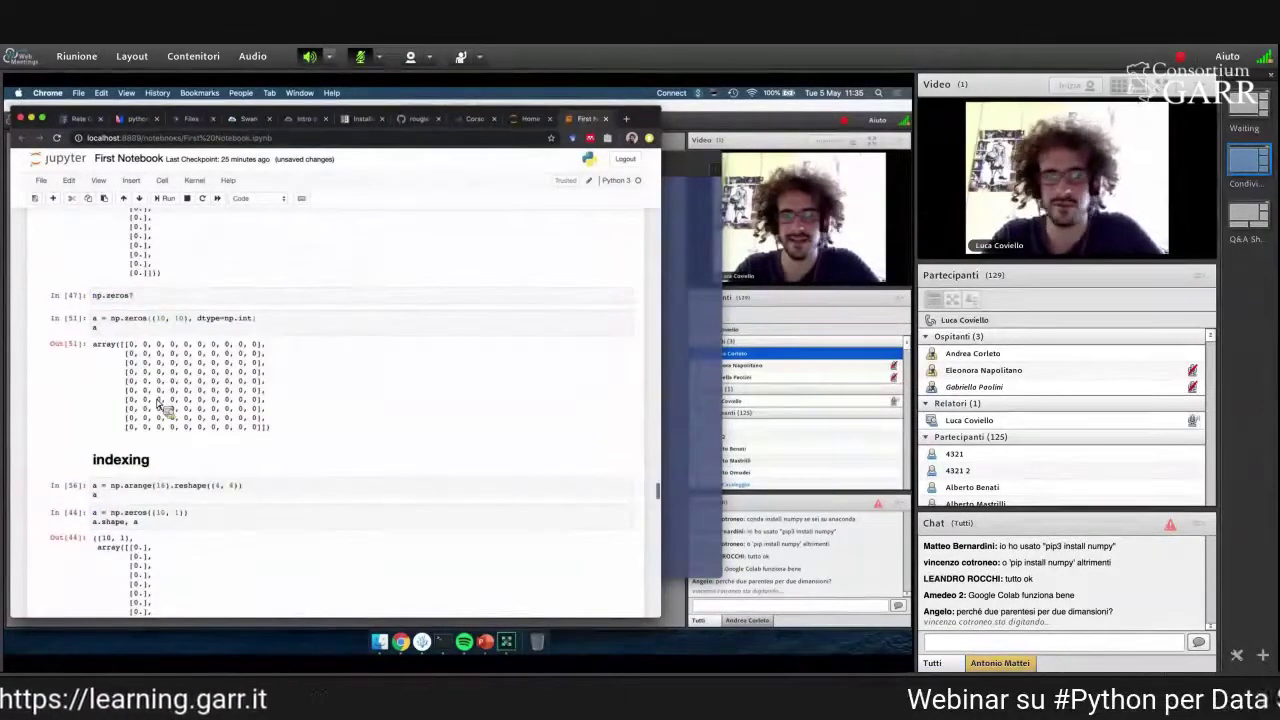
key("shift+Return")
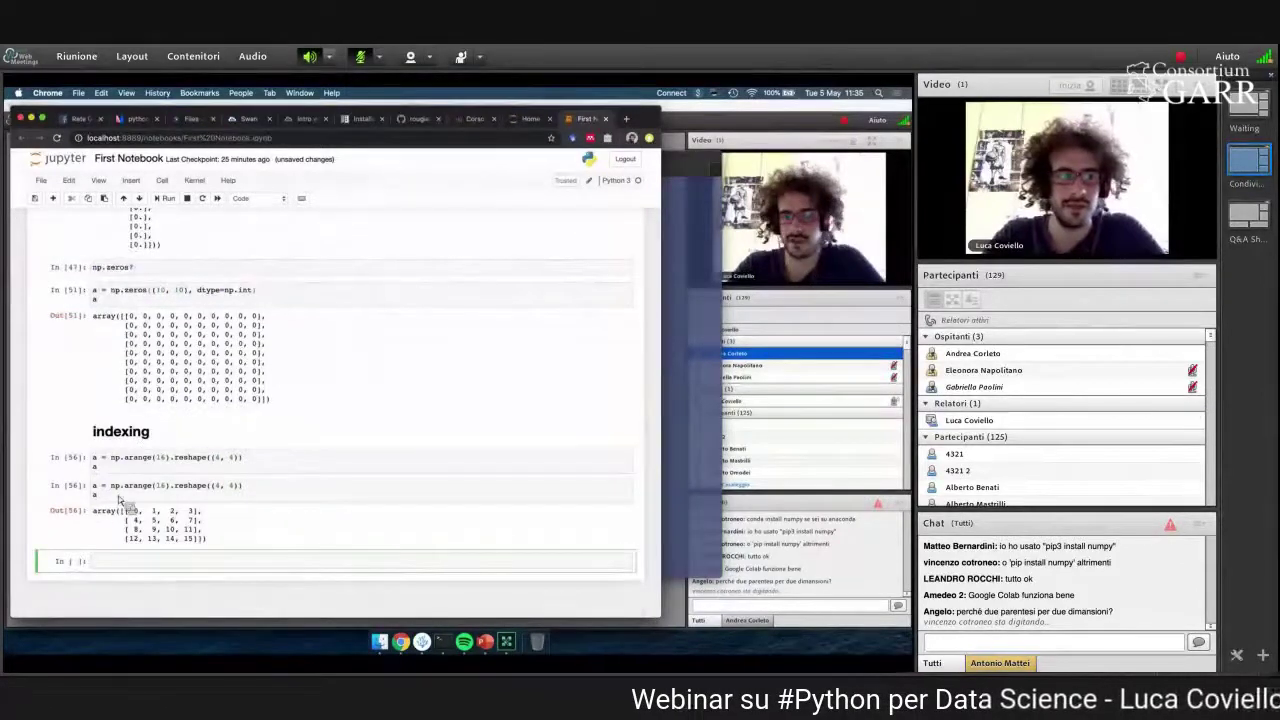
- Enter a[0, 0] in the empty cell below the 4 by 4 array and run it
key("super+plus")
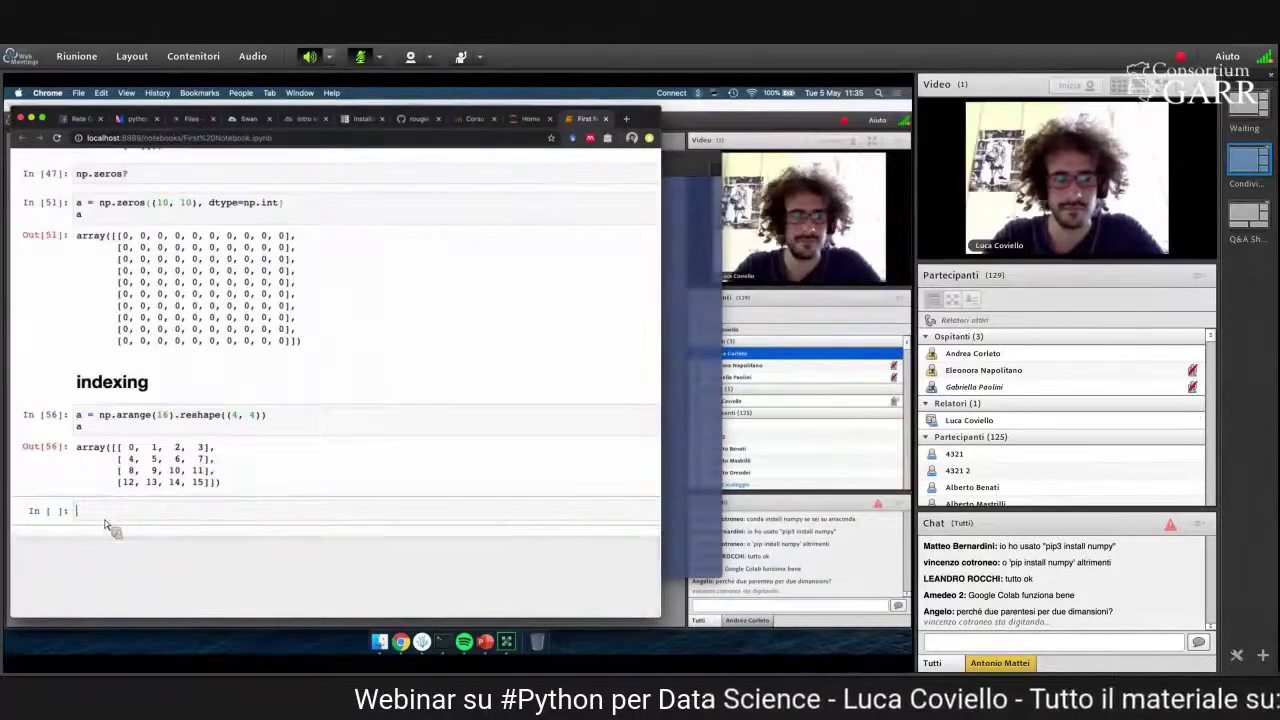
key("super+plus")
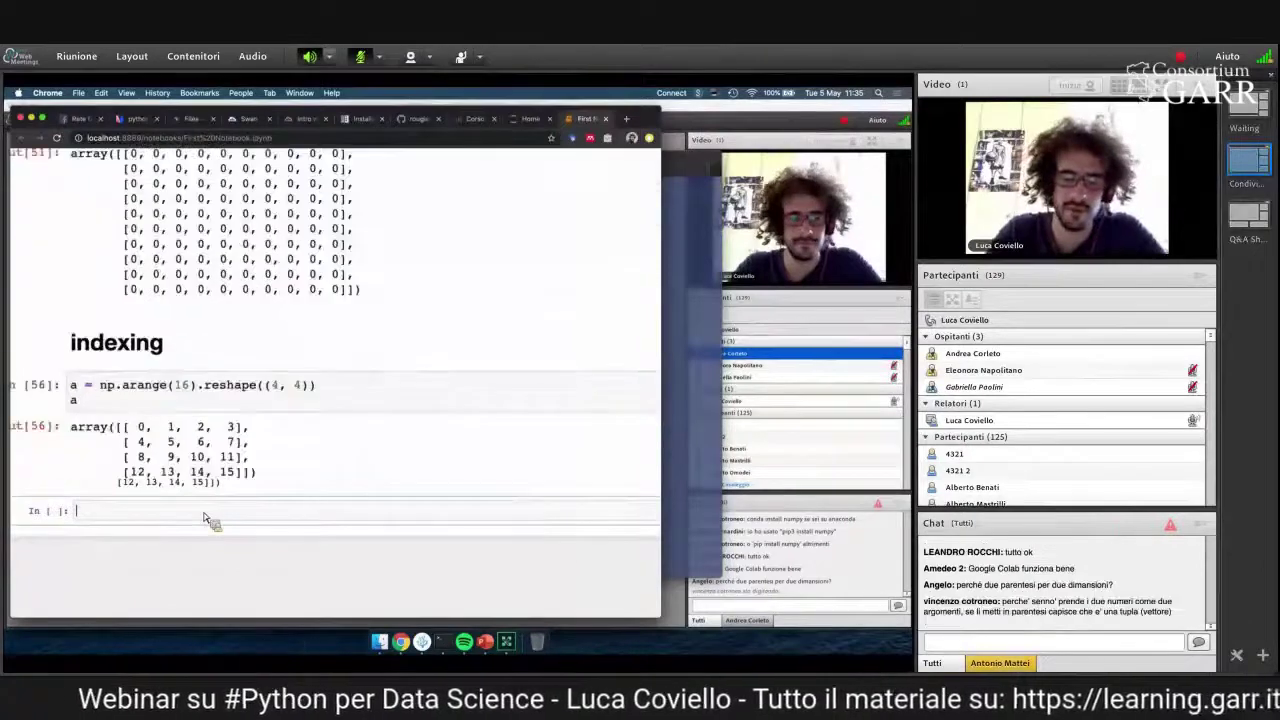
type("a[0,")
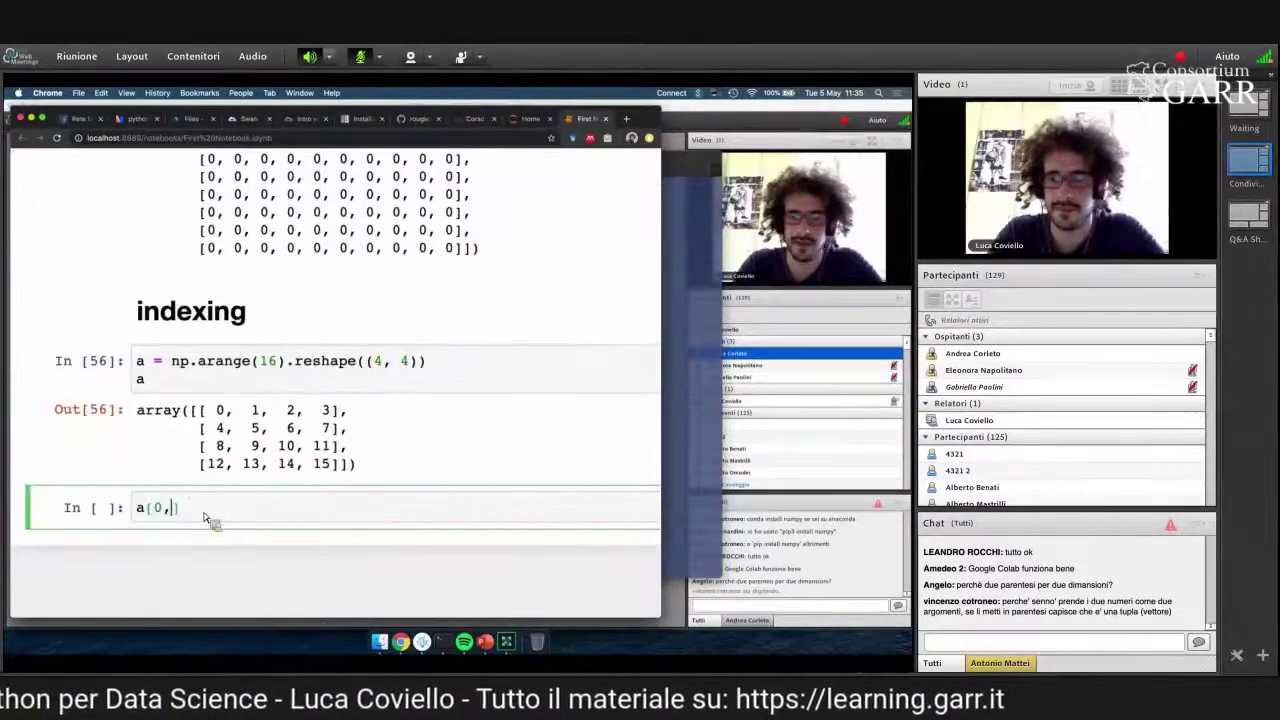
type(" 0")
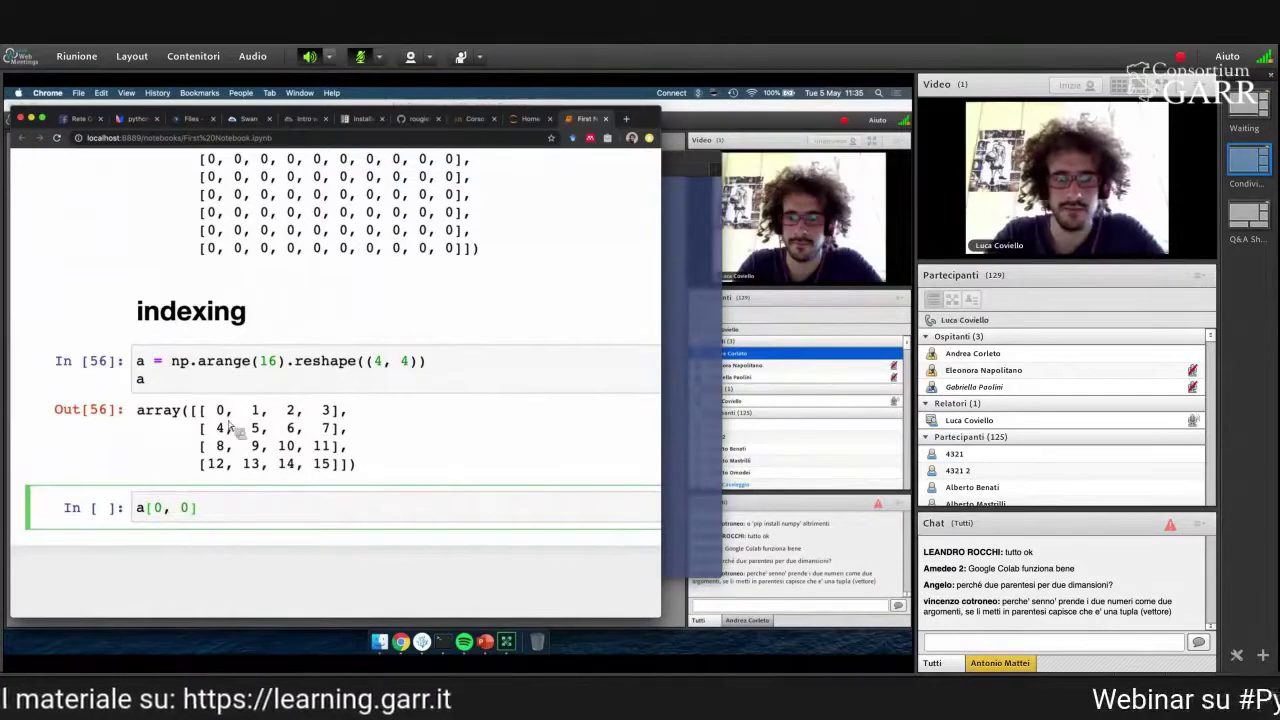
key("shift+Return")
- Extend the a[0, 0] cell with a second element, a[1, 0], and rerun it
left_click(252, 473)
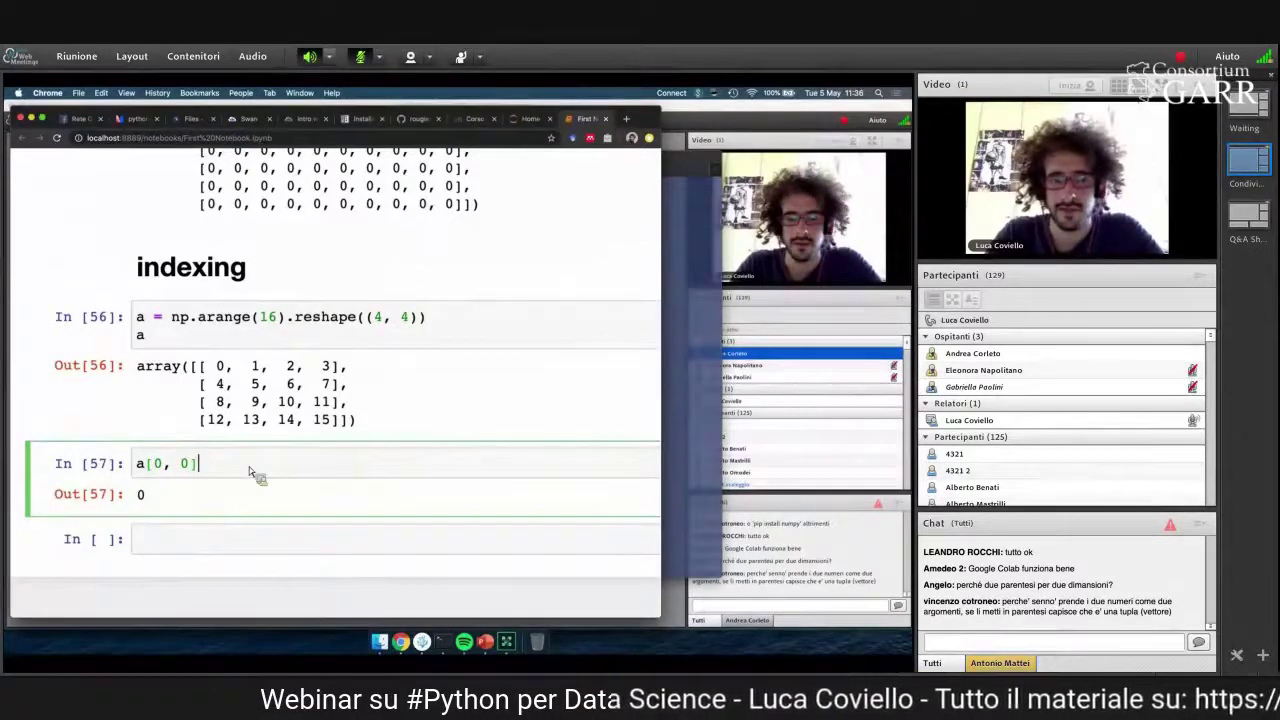
type(", a[0, 0]")
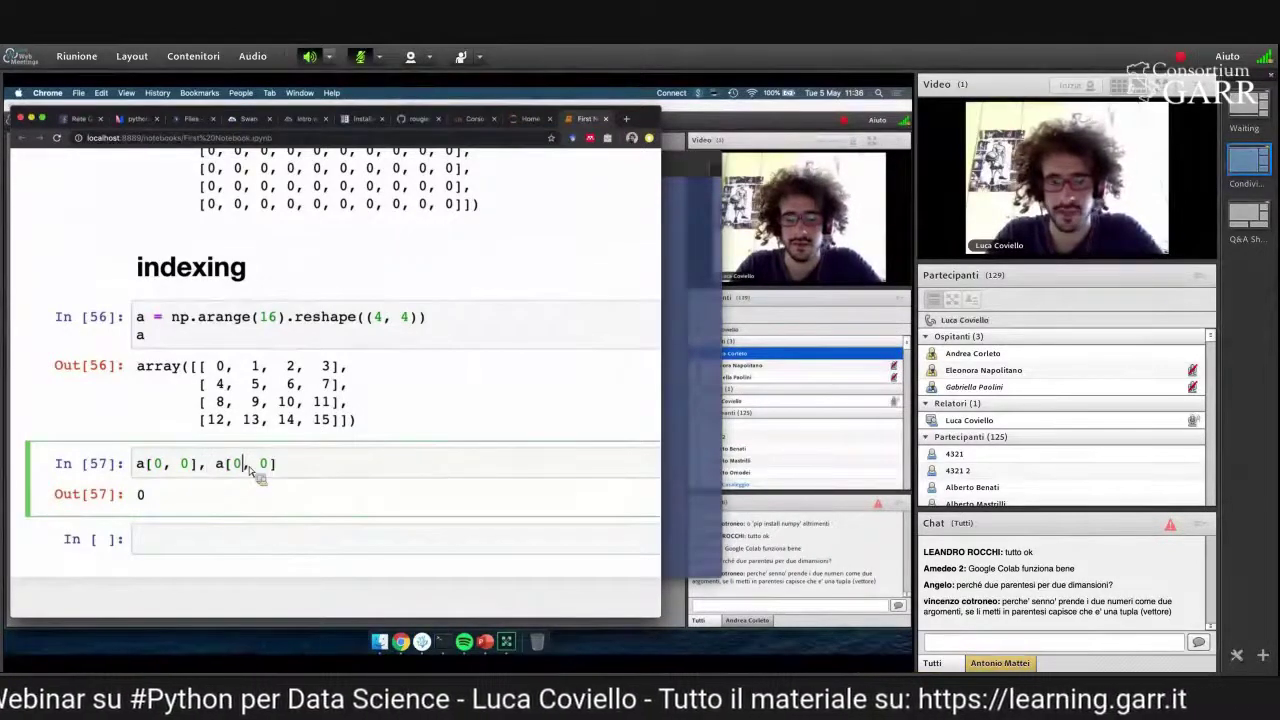
key("Left")
key("Left")
key("Left")
key("Left")
key("BackSpace")
type("1")
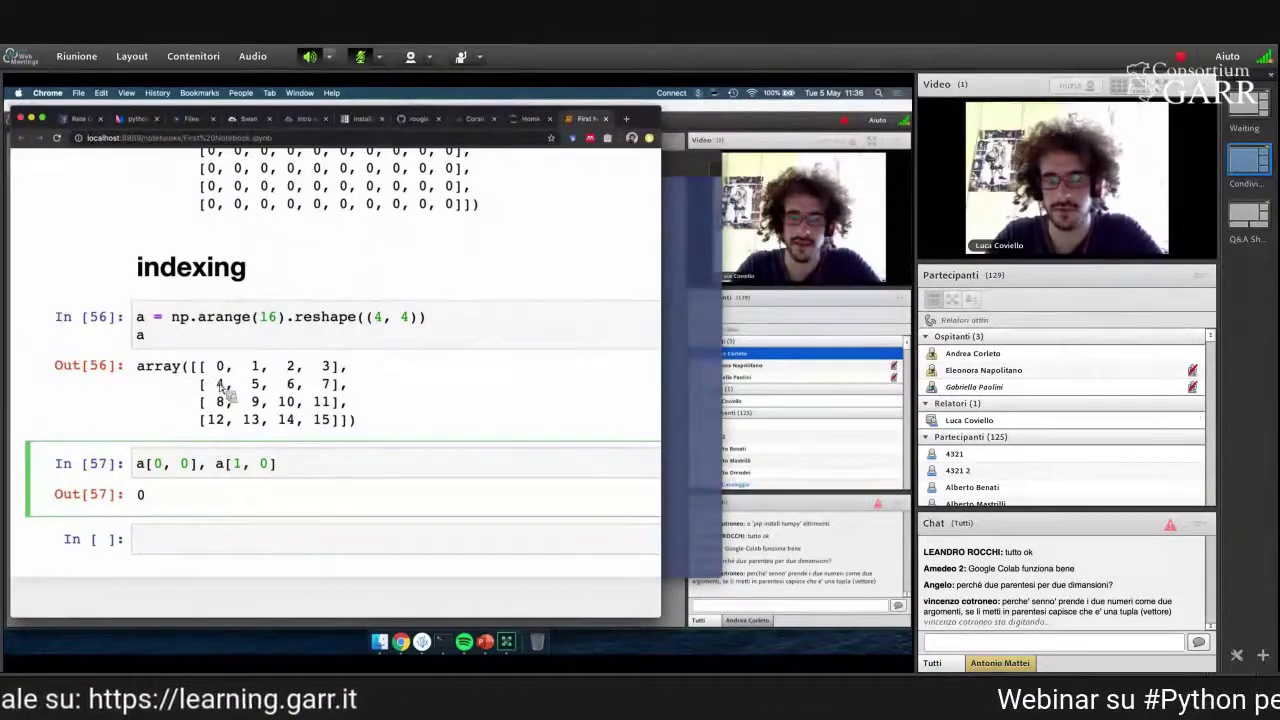
key("shift+Return")
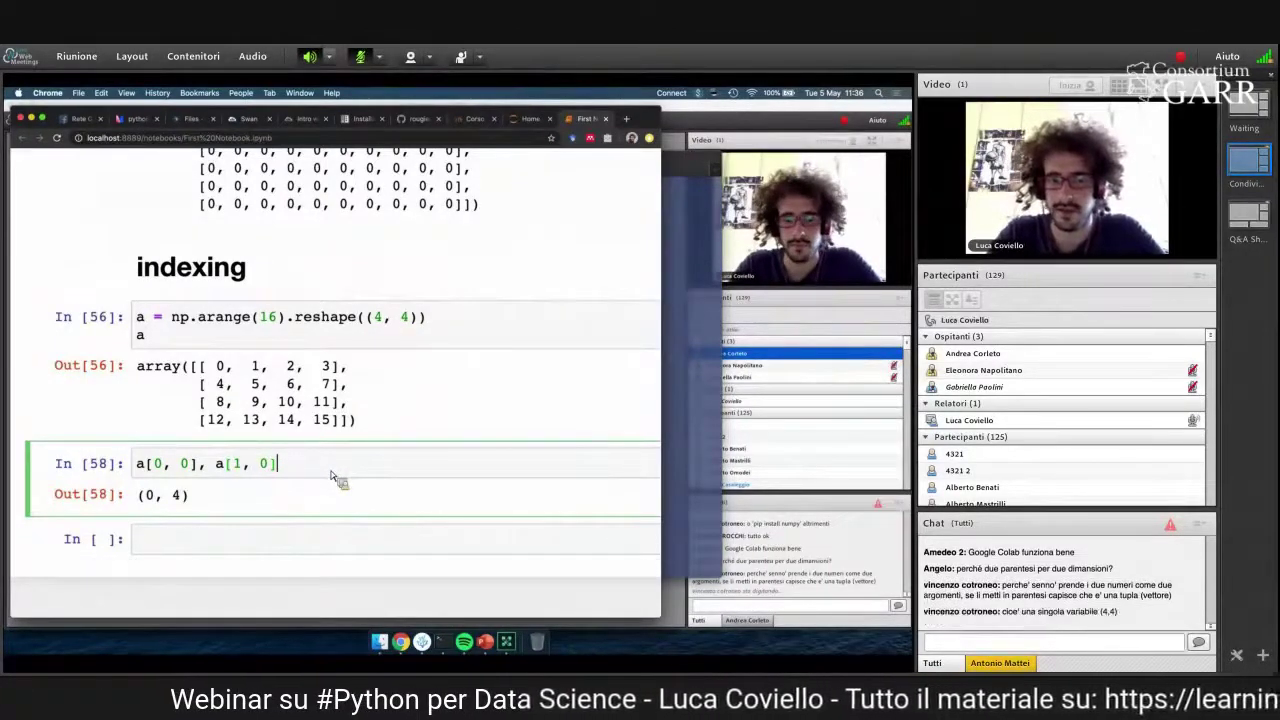
- Add a[-1, -1] as the third indexed element in the same cell and rerun it
type(", a[-1")
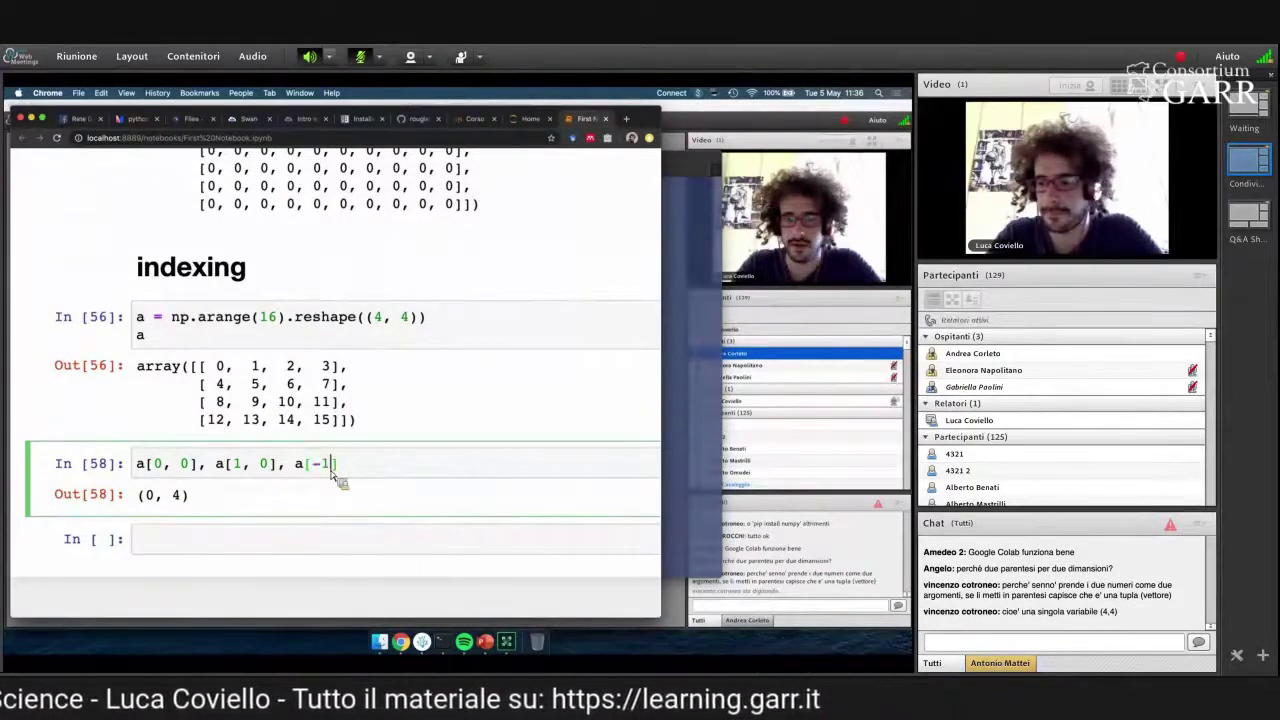
type(", -1")
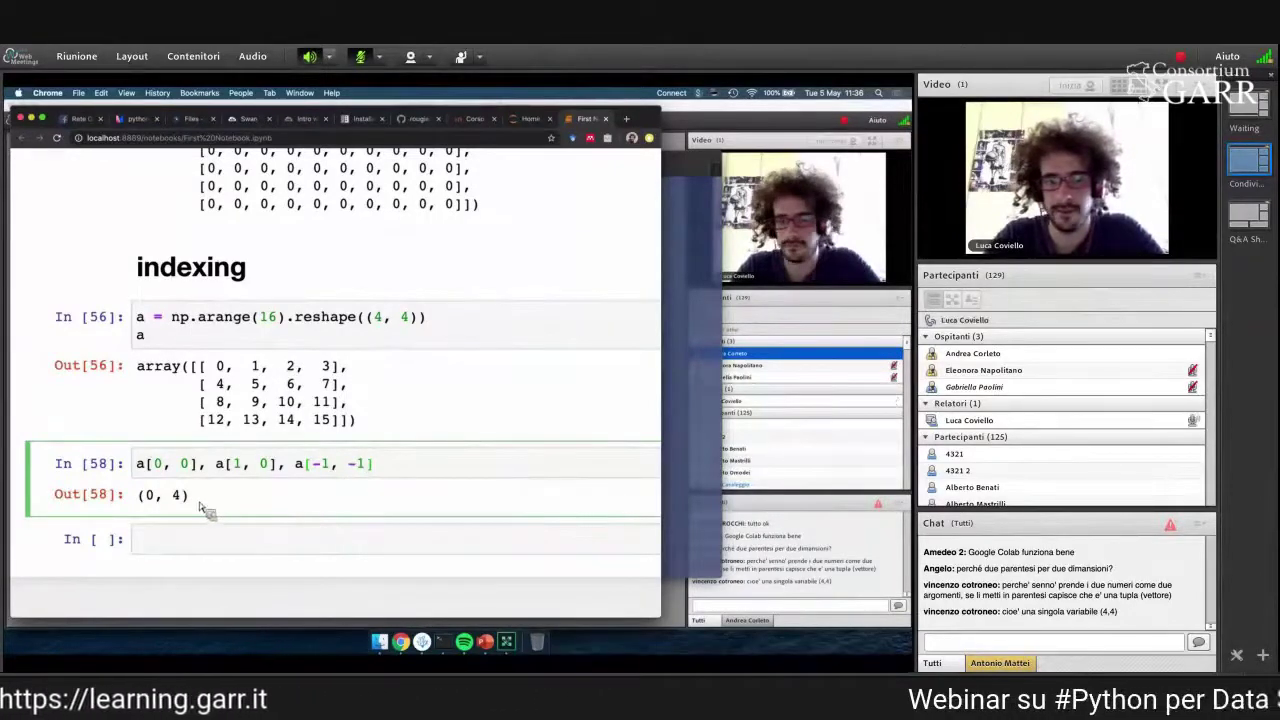
key("shift+Return")
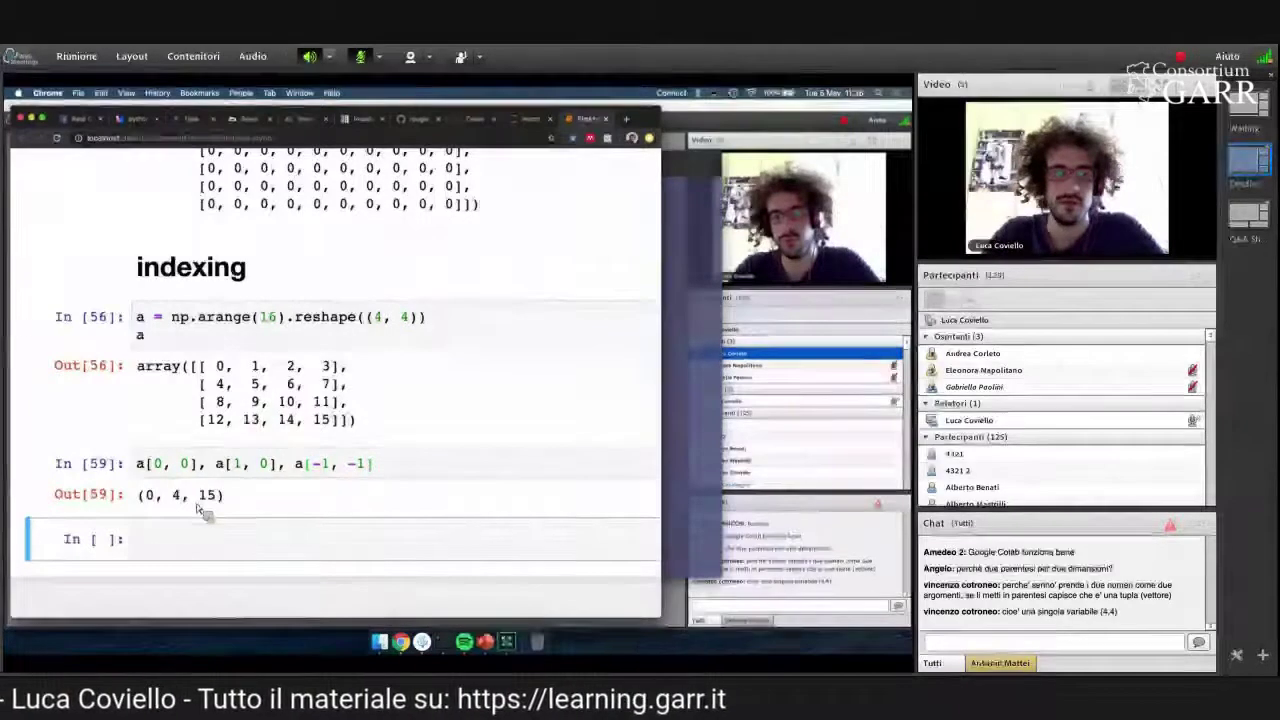
- In the empty last cell, assign a[0] to first_row, display first_row on a second line and run the cell
left_click(230, 553)
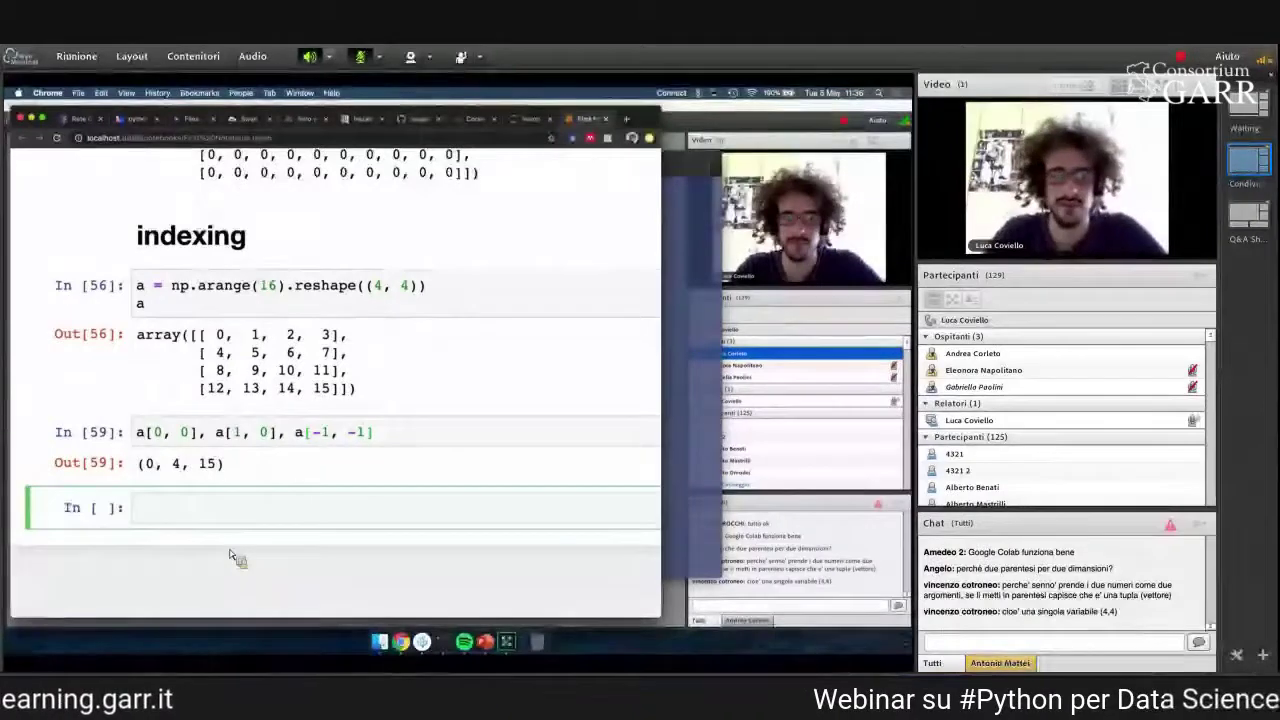
type("first_")
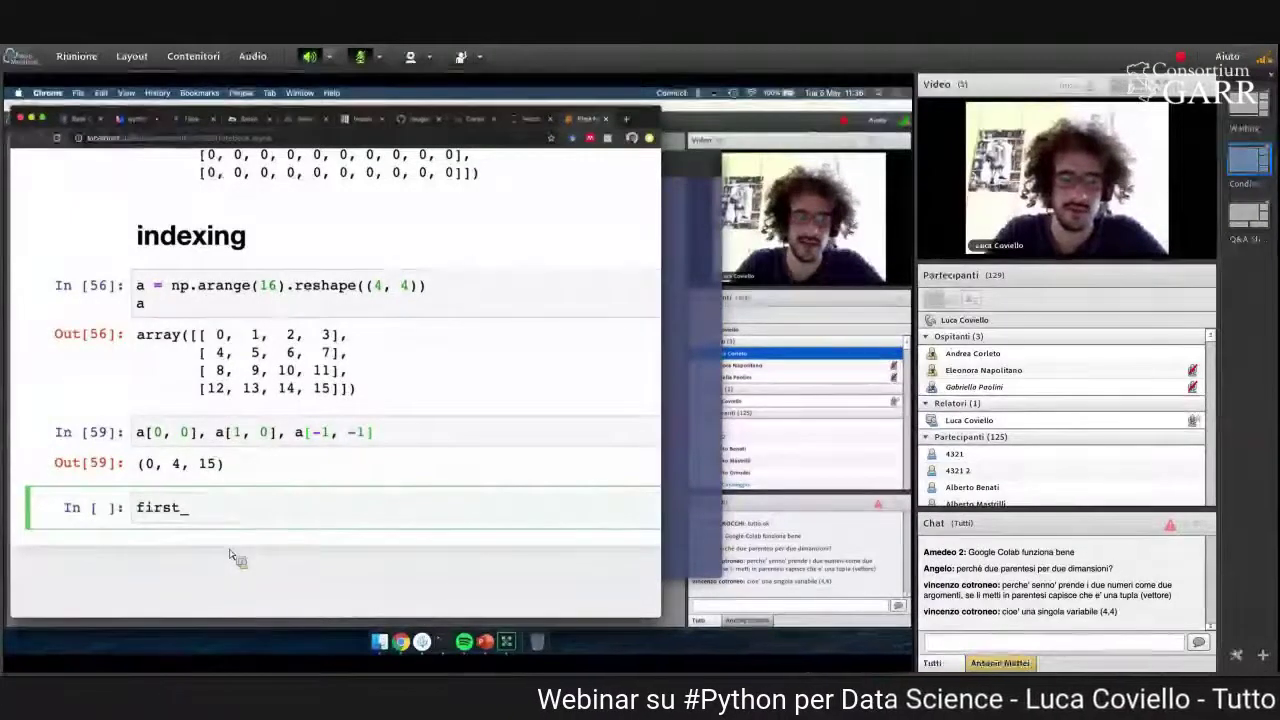
type("row")
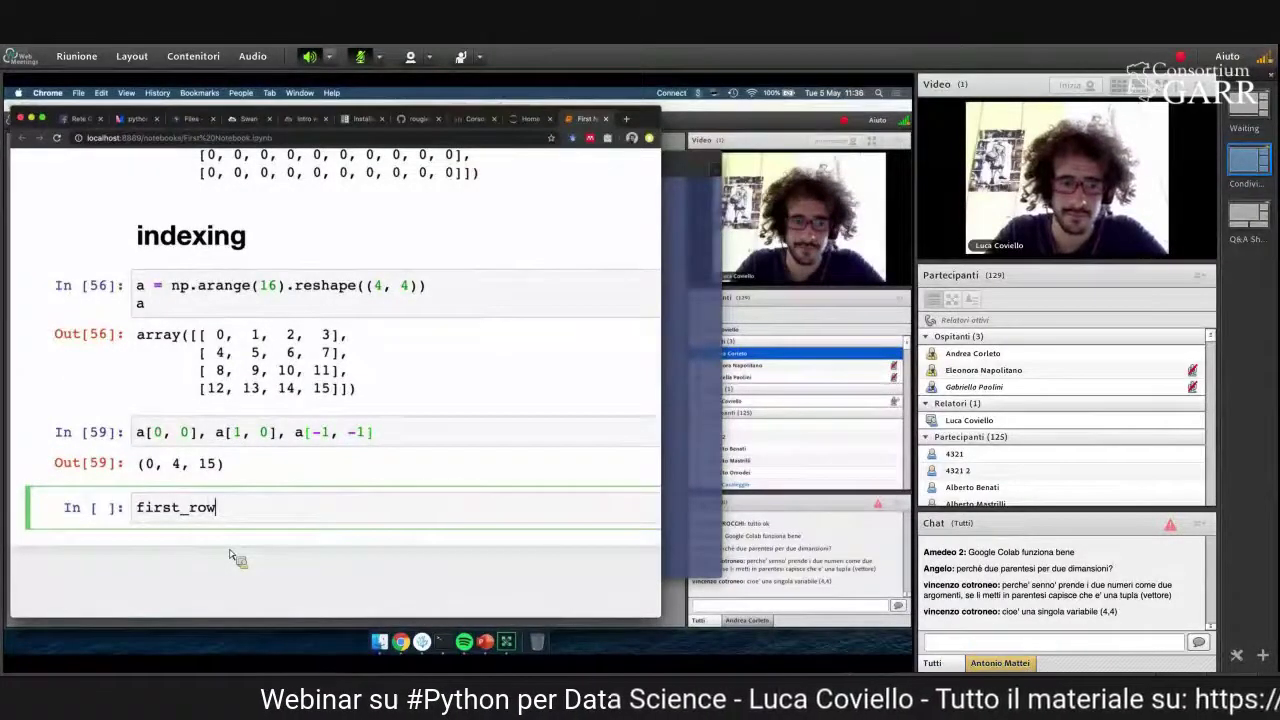
type(" = a")
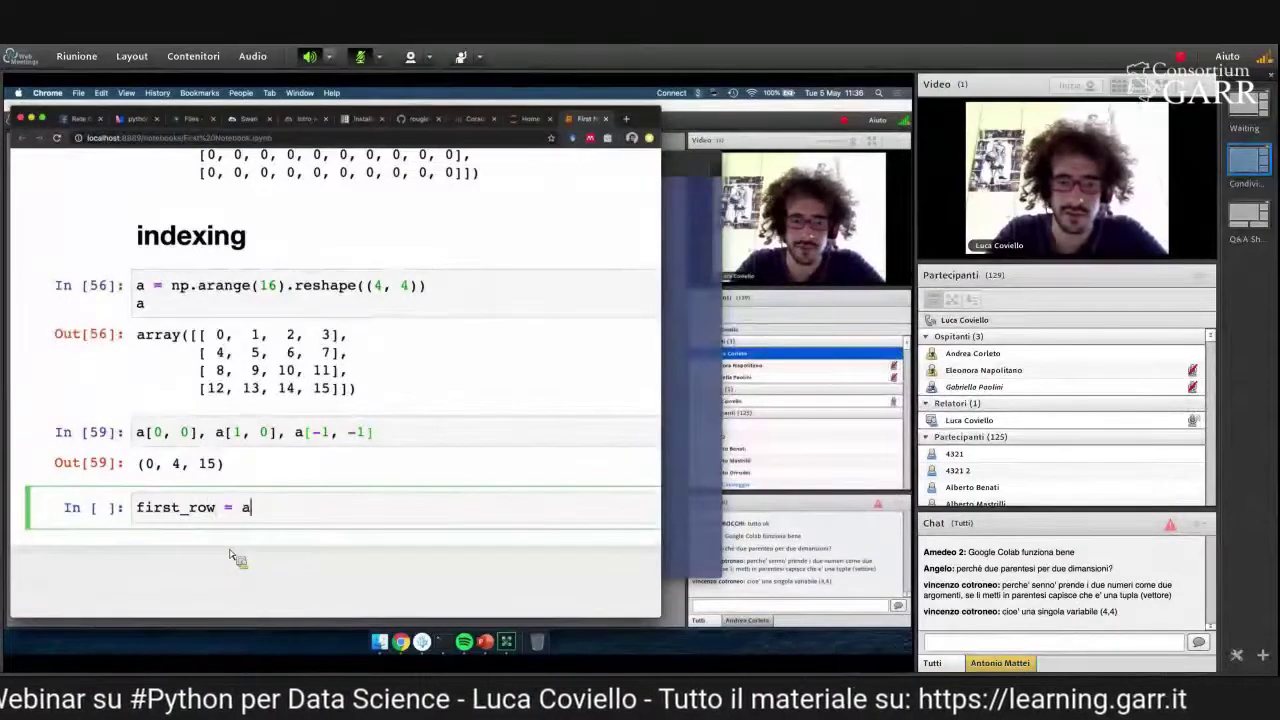
type("[0]")
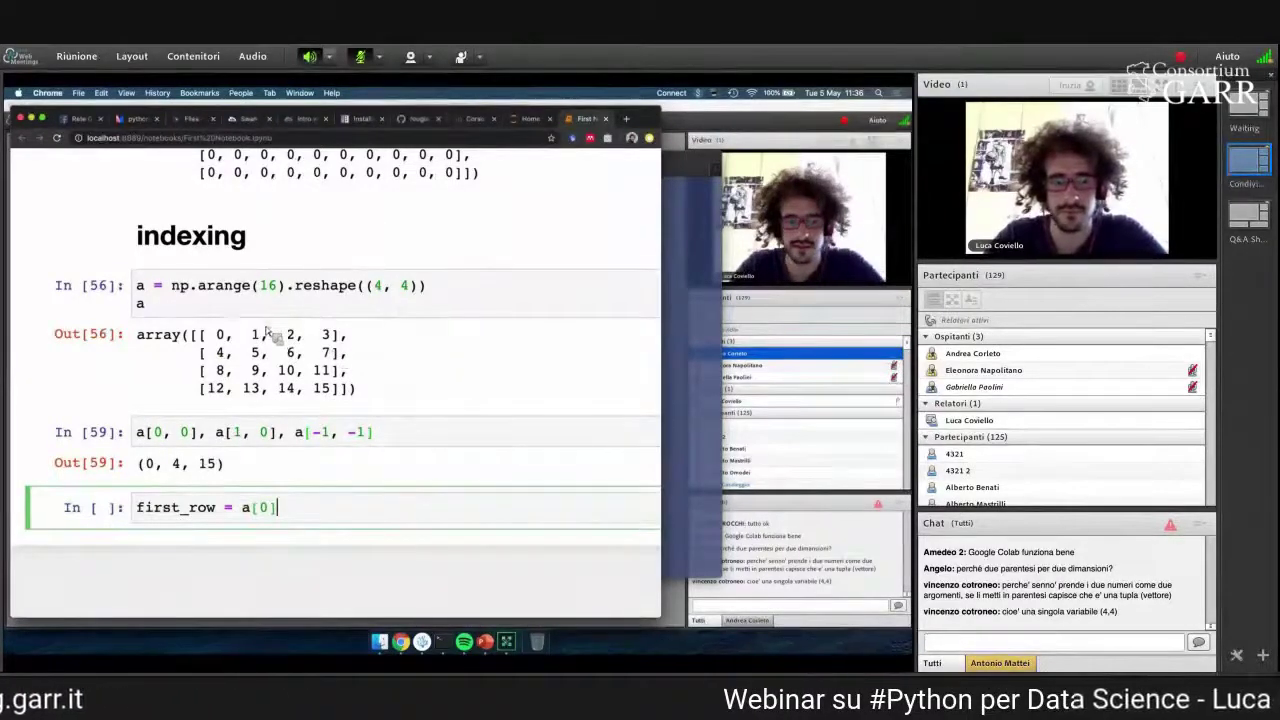
key("Return")
type("first_row")
key("shift+Return")
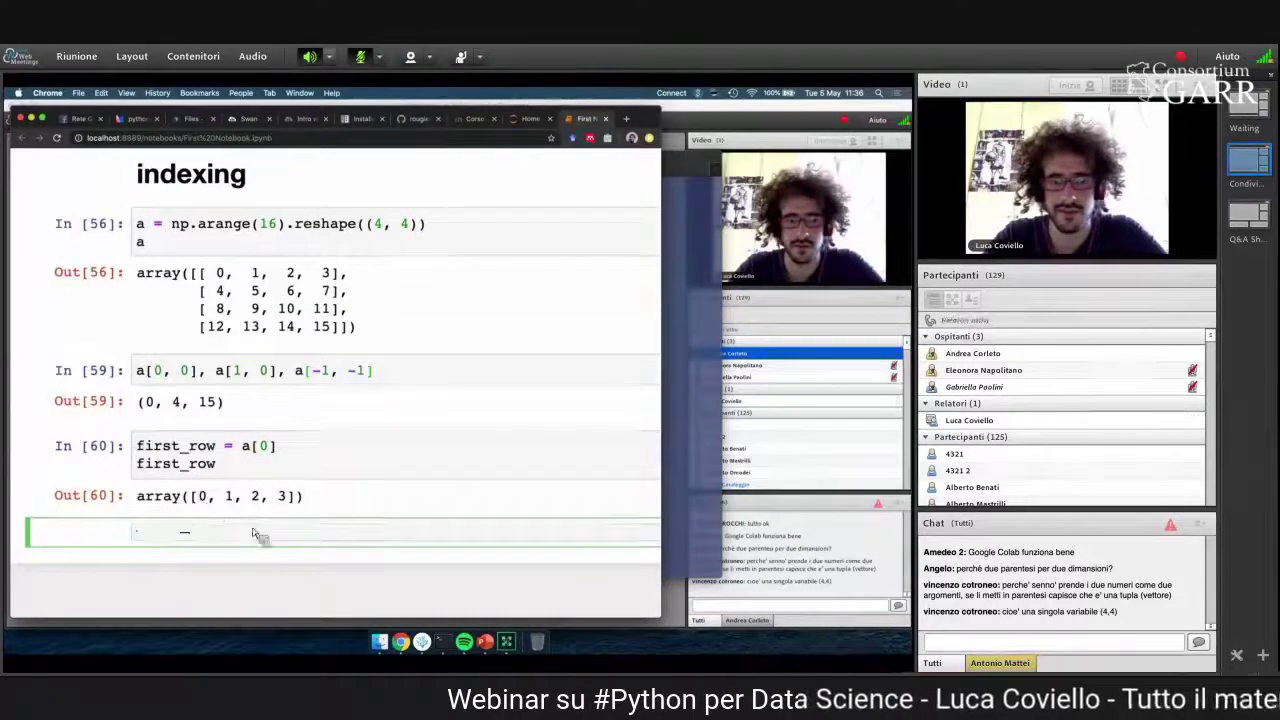
key("super+minus")
key("super+minus")
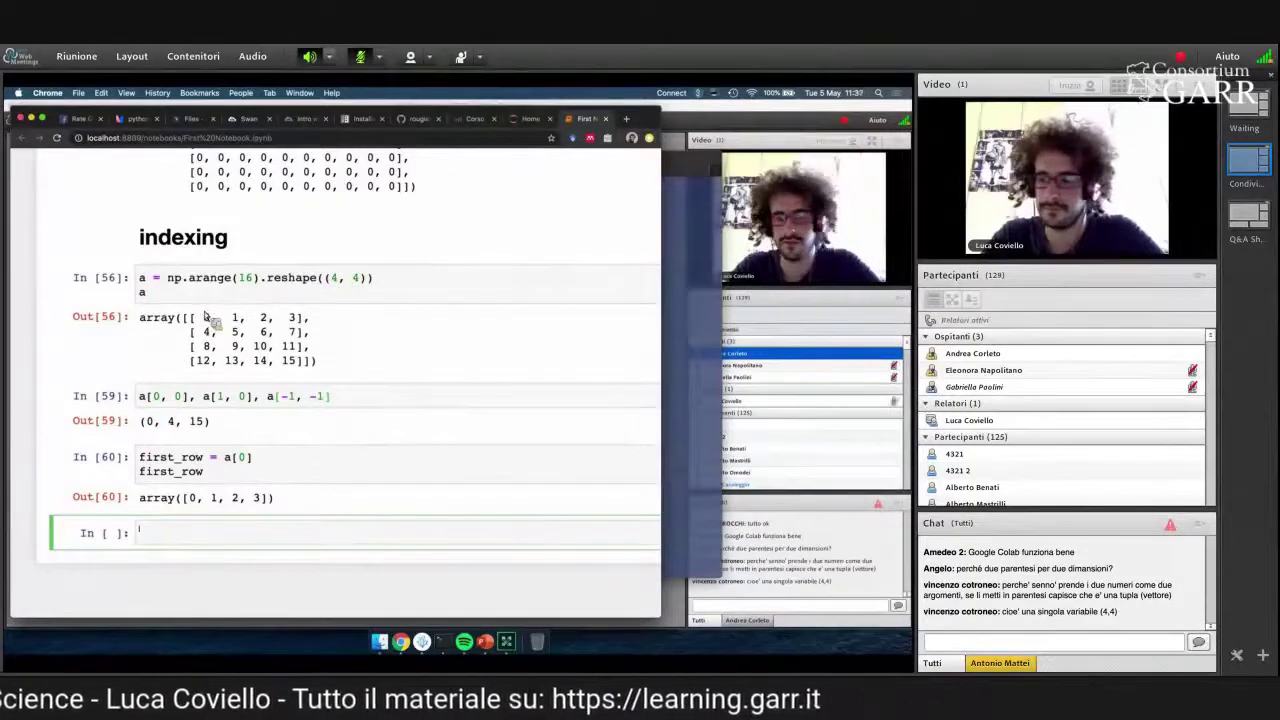
scroll(206, 317, "down", 1)
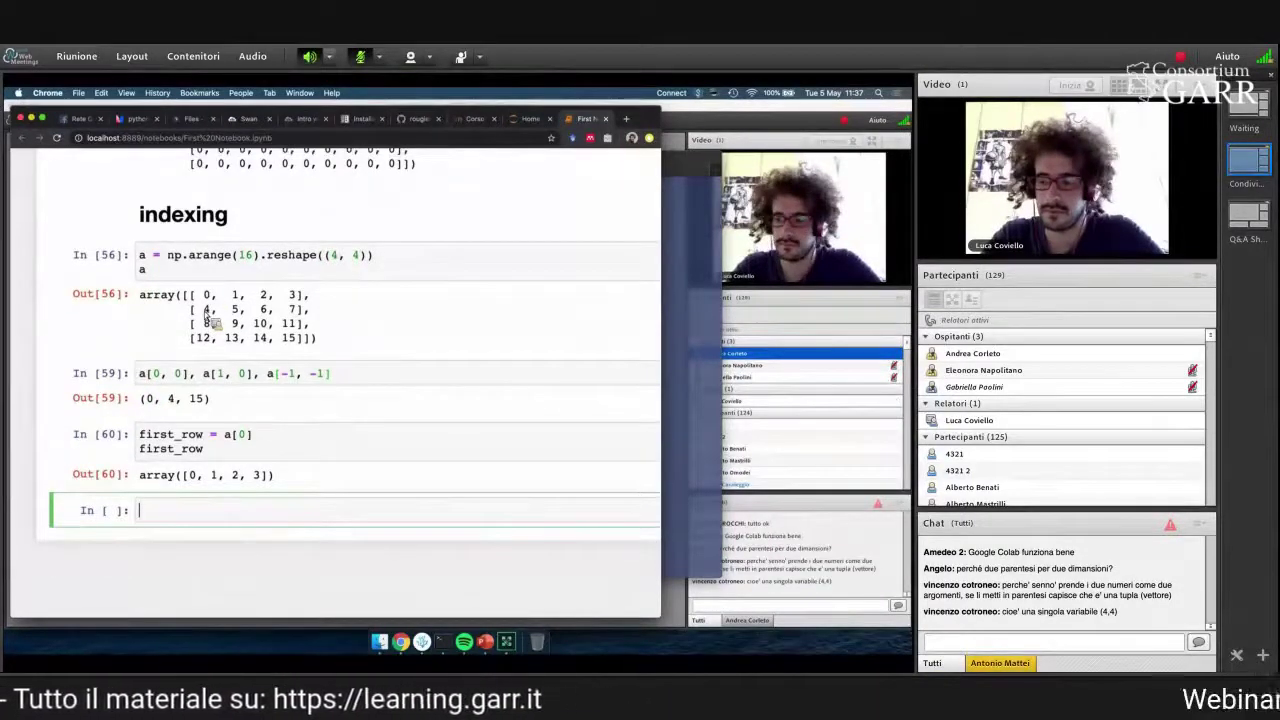